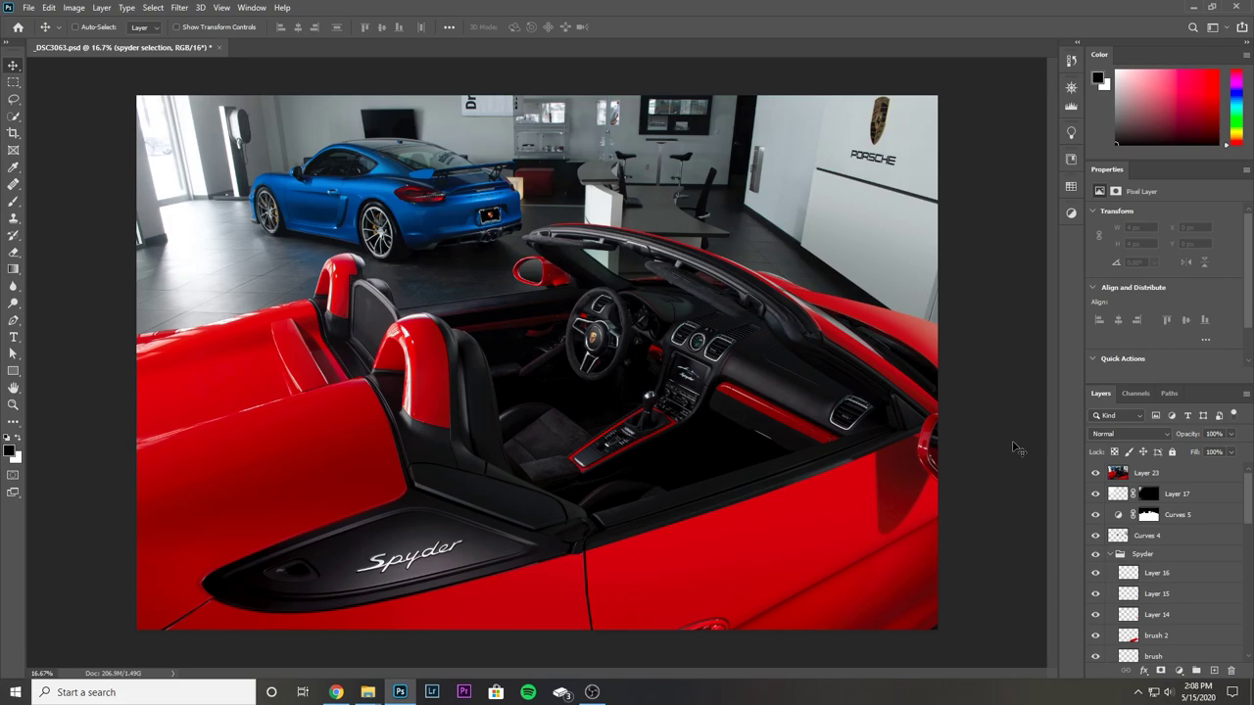
Switch to the Brush tool, reduce its size to 90 px and add a new empty layer above Layer 23.
key("b")
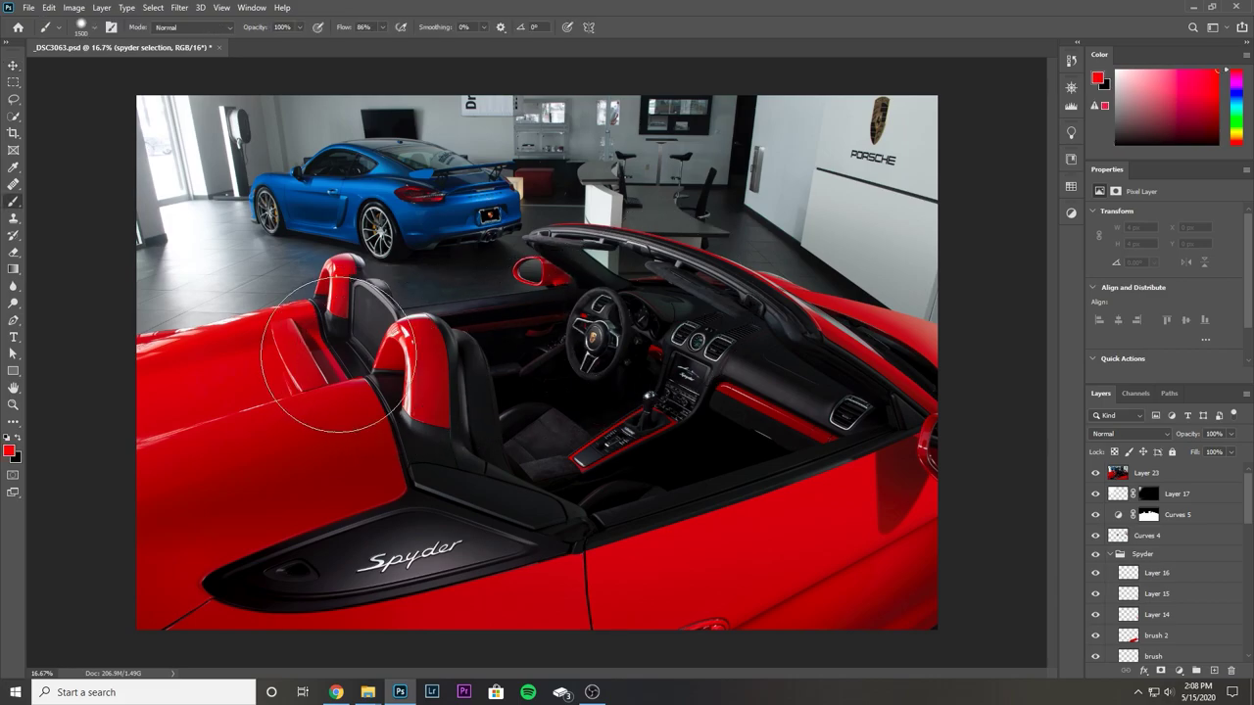
key("bracketleft")
key("bracketleft")
key("bracketleft")
key("bracketleft")
key("bracketleft")
key("bracketleft")
key("bracketleft")
key("bracketleft")
key("bracketleft")
key("bracketleft")
key("bracketleft")
key("ctrl+shift+alt+n")
key("bracketleft")
key("bracketleft")
key("bracketleft")
key("bracketleft")
key("bracketleft")
key("bracketleft")
key("bracketleft")
key("bracketleft")
Try out a red triangle linking the blue car, the red car's rear deck and its centre console, and undo it.
mouse_move(407, 191)
left_mouse_down()
mouse_move(421, 439)
mouse_move(672, 434)
mouse_move(412, 235)
mouse_move(407, 196)
left_mouse_up()
mouse_move(446, 252)
left_mouse_down()
mouse_move(474, 416)
mouse_move(318, 415)
mouse_move(411, 219)
mouse_move(285, 390)
mouse_move(651, 421)
mouse_move(407, 201)
left_mouse_up()
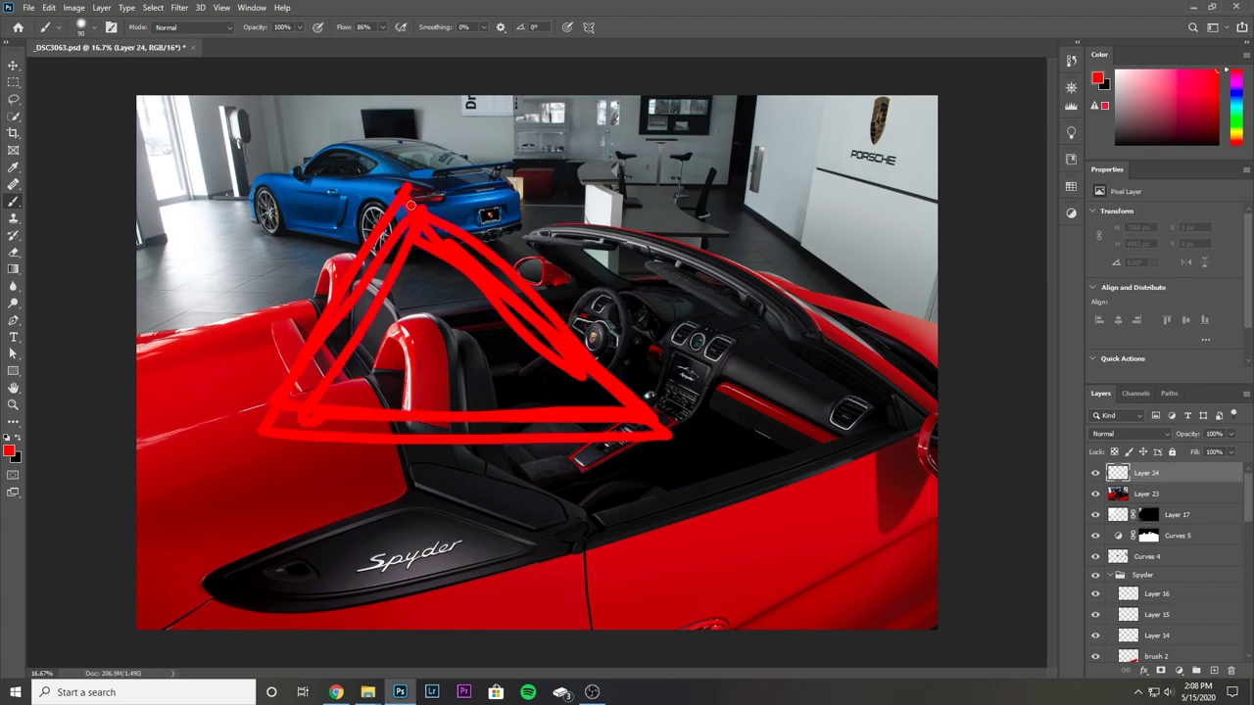
left_click(1095, 474)
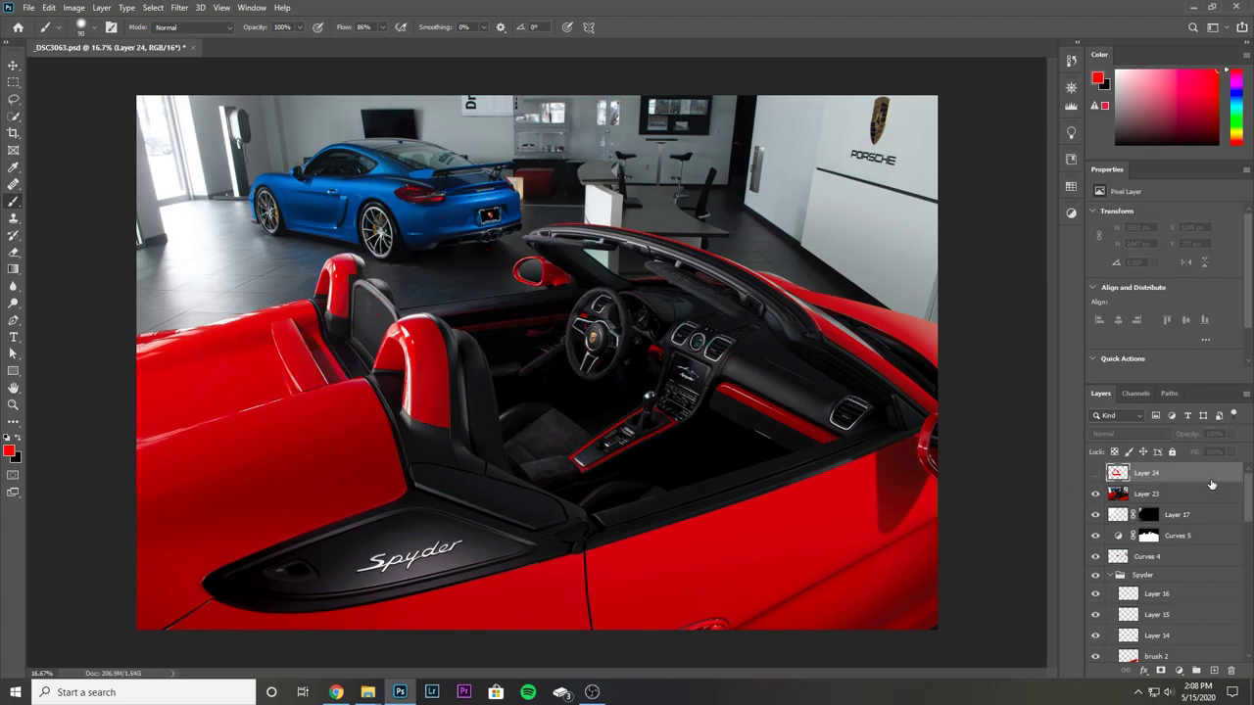
left_click(1095, 474)
key("ctrl+z")
key("ctrl+z")
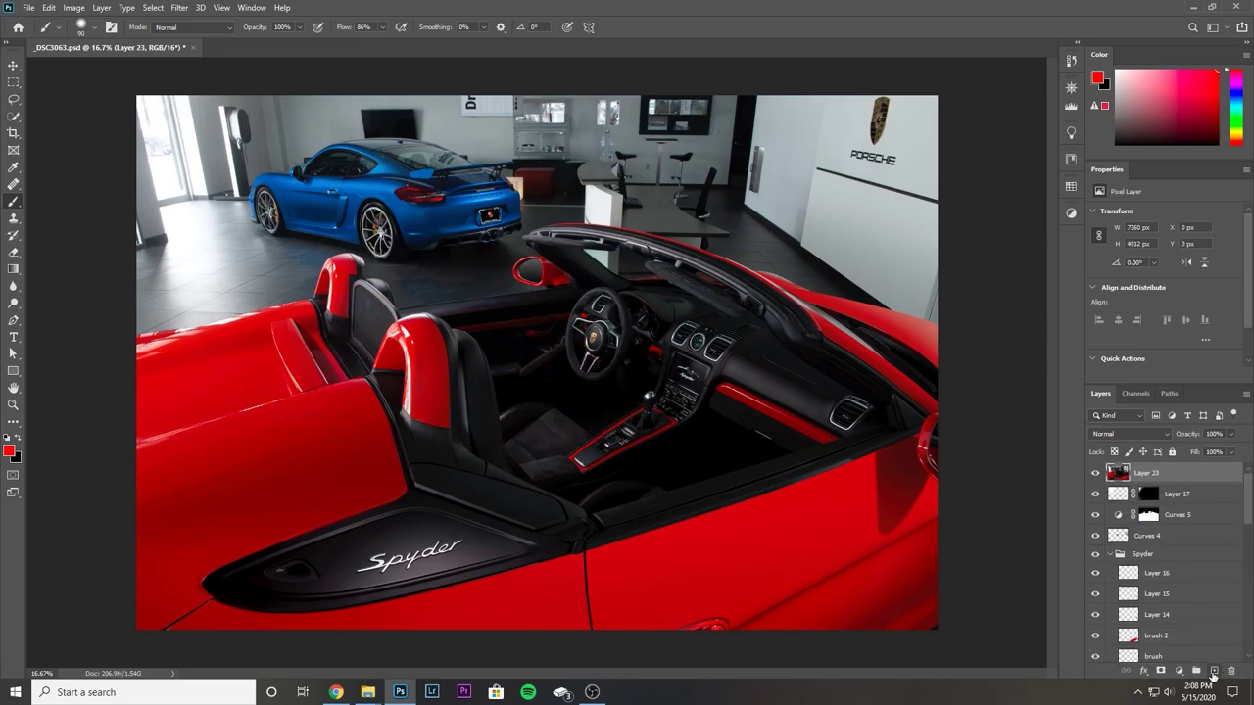
On a new layer, outline the four-sided area from blue car to cockpit, circle the wall crest and rear office, and scribble inside the outline.
mouse_move(267, 208)
left_mouse_down()
mouse_move(371, 538)
mouse_move(810, 452)
mouse_move(542, 296)
mouse_move(469, 237)
mouse_move(264, 206)
left_mouse_up()
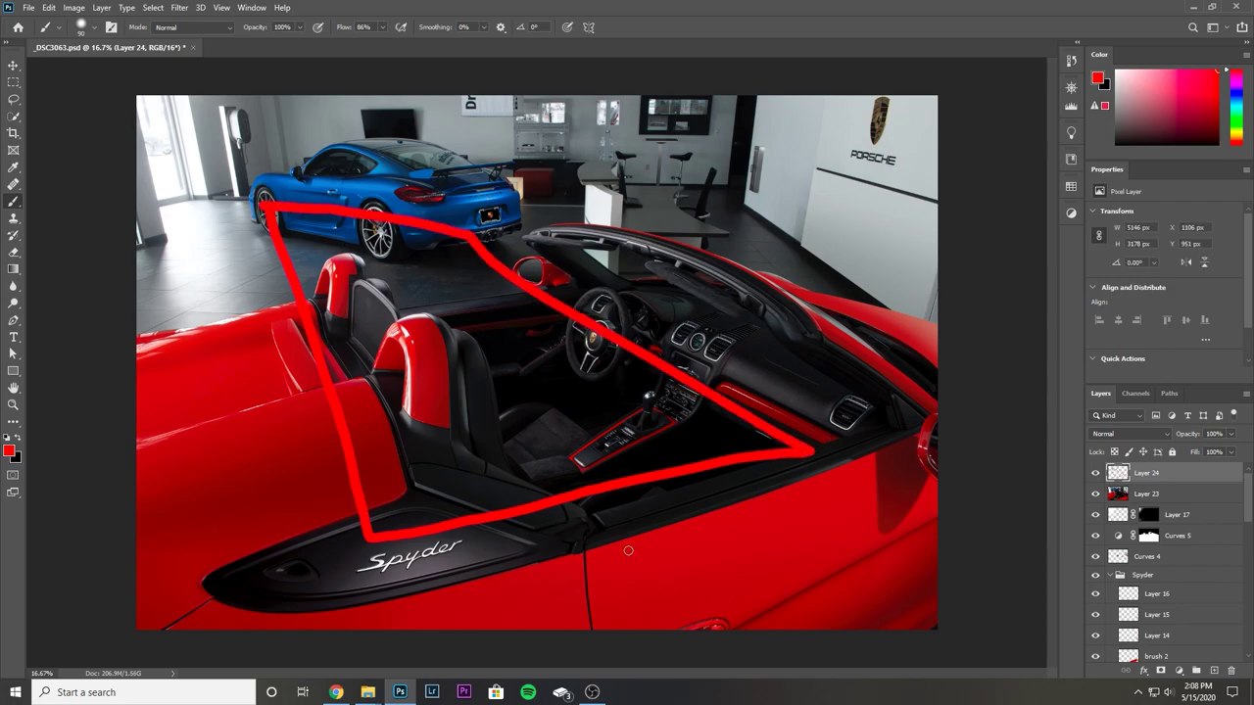
mouse_move(893, 96)
left_mouse_down()
mouse_move(849, 109)
mouse_move(904, 153)
mouse_move(868, 98)
left_mouse_up()
mouse_move(632, 101)
left_mouse_down()
mouse_move(540, 102)
mouse_move(477, 167)
mouse_move(579, 203)
mouse_move(700, 144)
mouse_move(600, 107)
left_mouse_up()
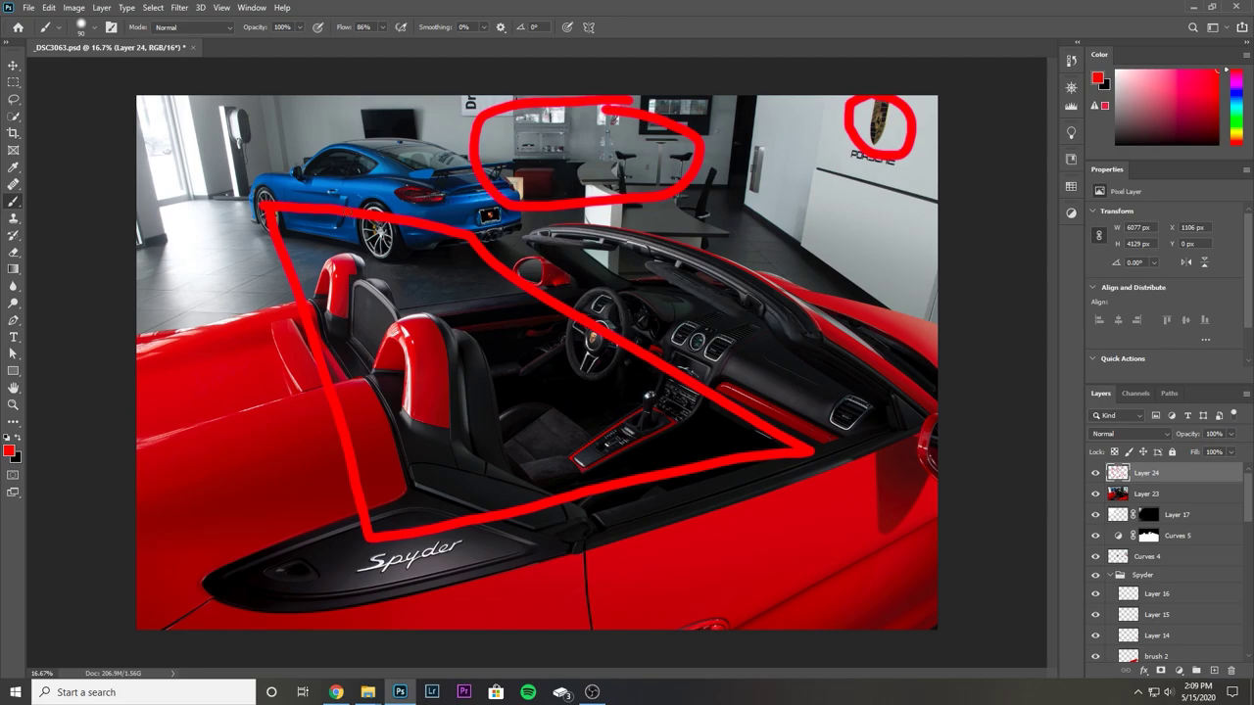
mouse_move(302, 218)
left_mouse_down()
mouse_move(409, 226)
mouse_move(392, 299)
mouse_move(505, 459)
mouse_move(537, 342)
mouse_move(407, 257)
mouse_move(419, 250)
left_mouse_up()
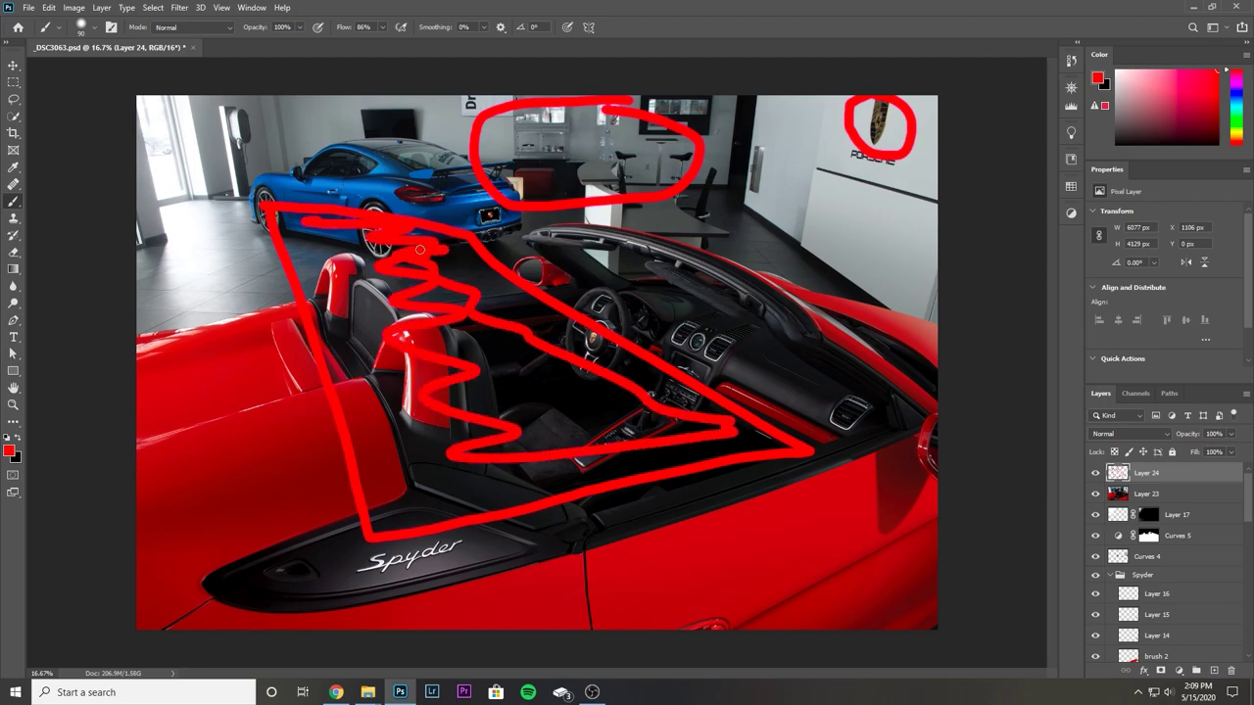
left_click(1095, 474)
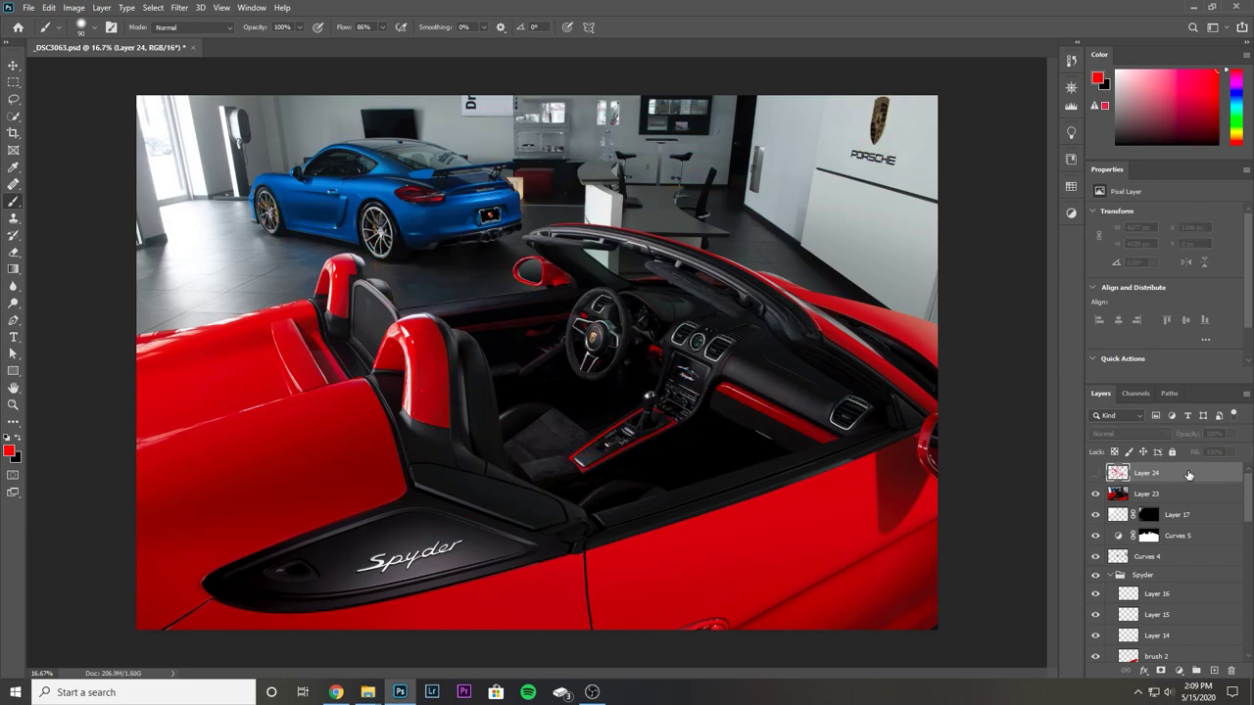
left_click(1095, 474)
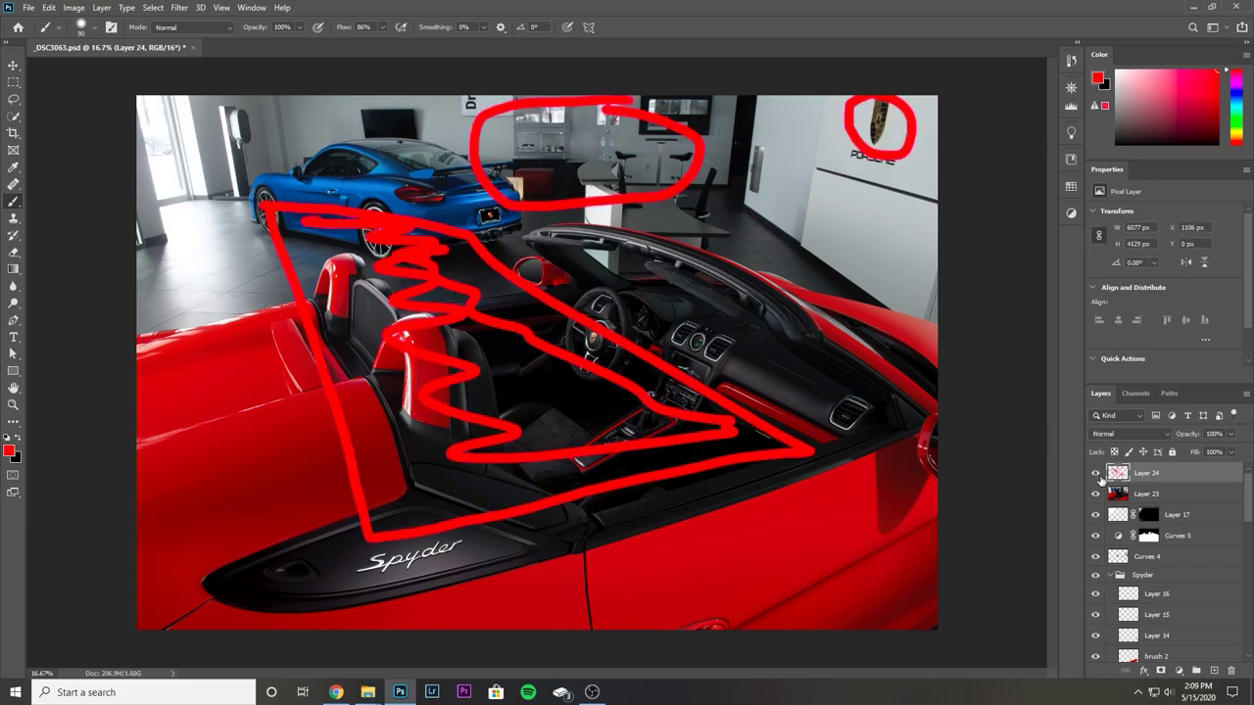
Hide the outline annotations and paint eight red light-direction lines inward from the photo's left edge on a new layer.
left_click(1215, 671)
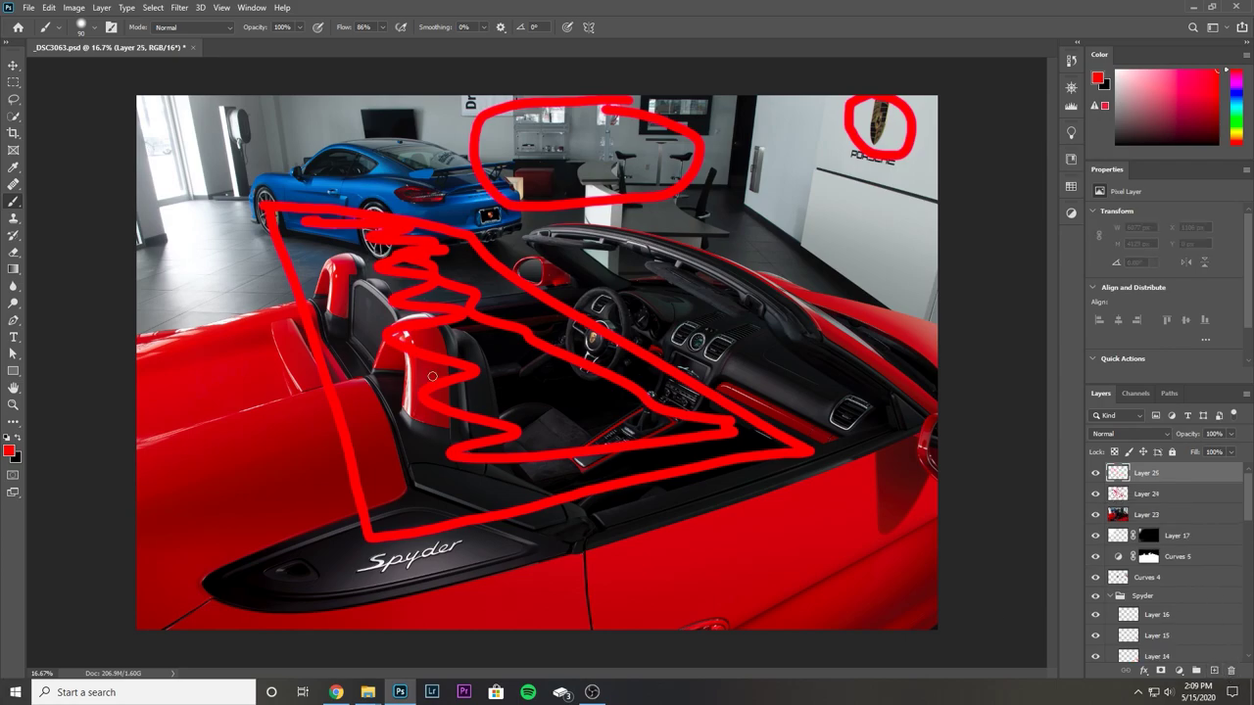
left_click(1095, 494)
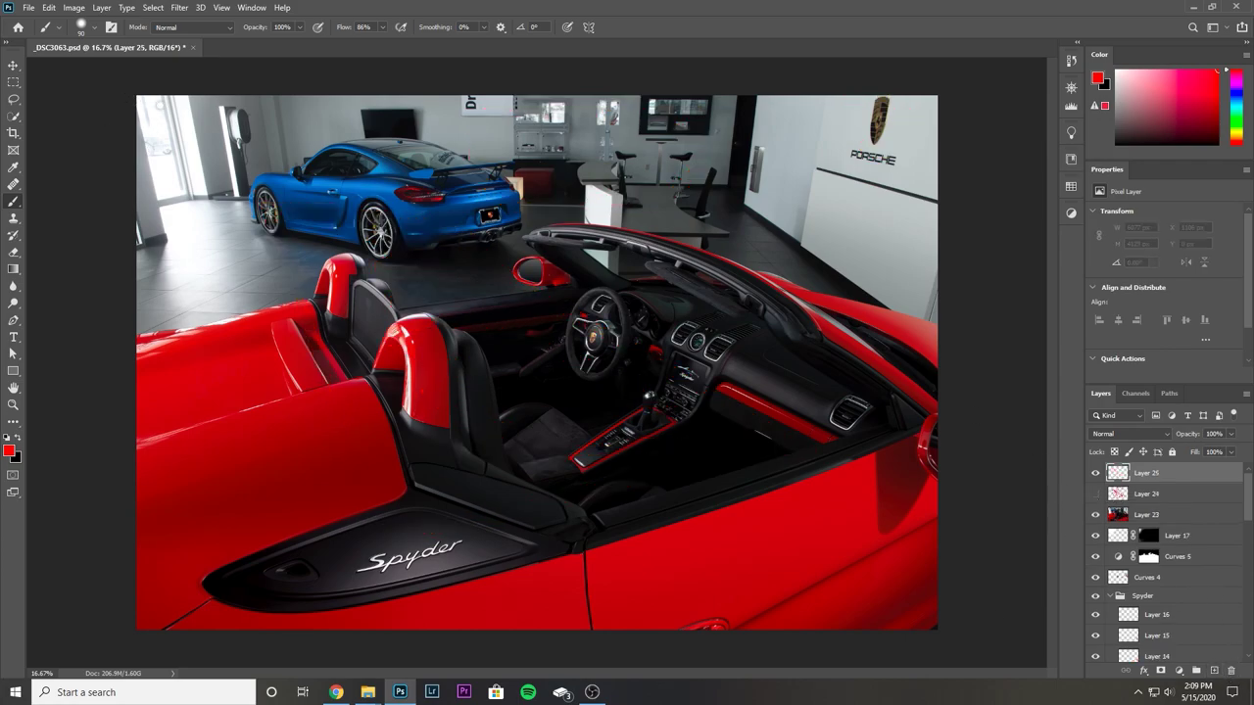
left_click_drag(137, 98, 427, 147)
left_click_drag(137, 128, 319, 166)
left_click_drag(154, 166, 245, 177)
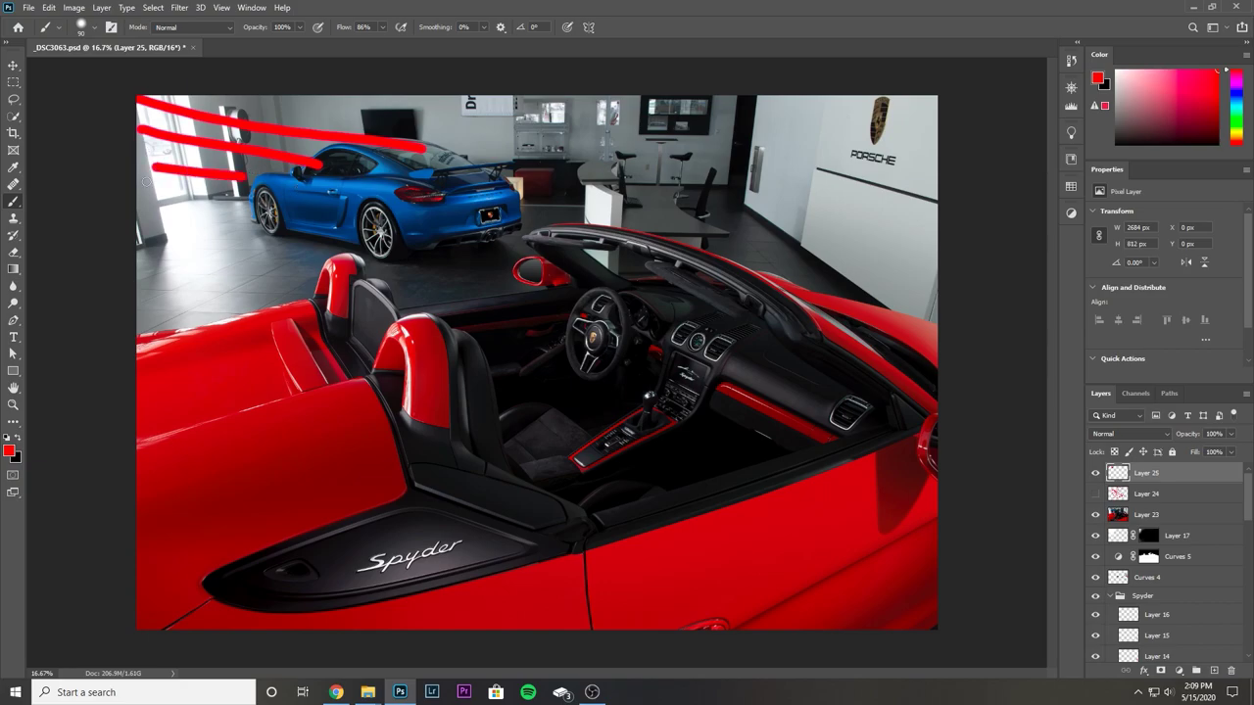
left_click_drag(172, 208, 274, 229)
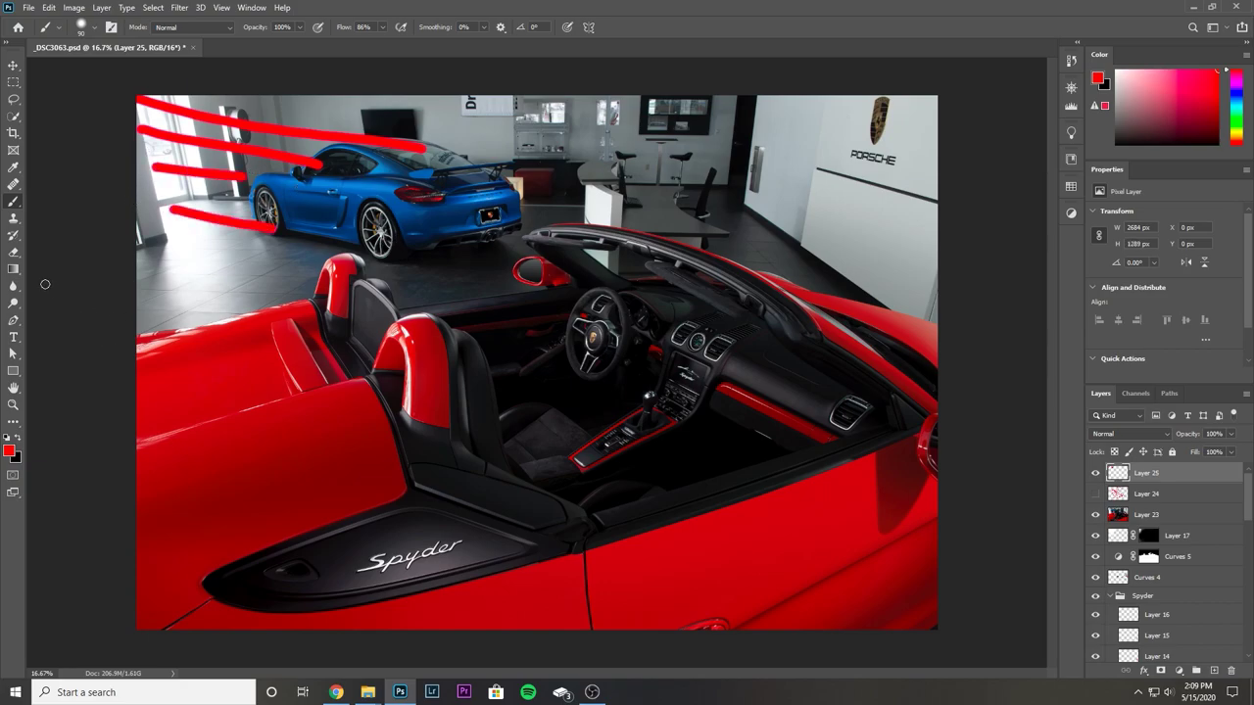
left_click_drag(90, 287, 397, 296)
left_click_drag(121, 334, 451, 351)
mouse_move(137, 419)
left_mouse_down()
mouse_move(275, 427)
mouse_move(449, 423)
left_mouse_up()
left_click_drag(136, 454, 463, 534)
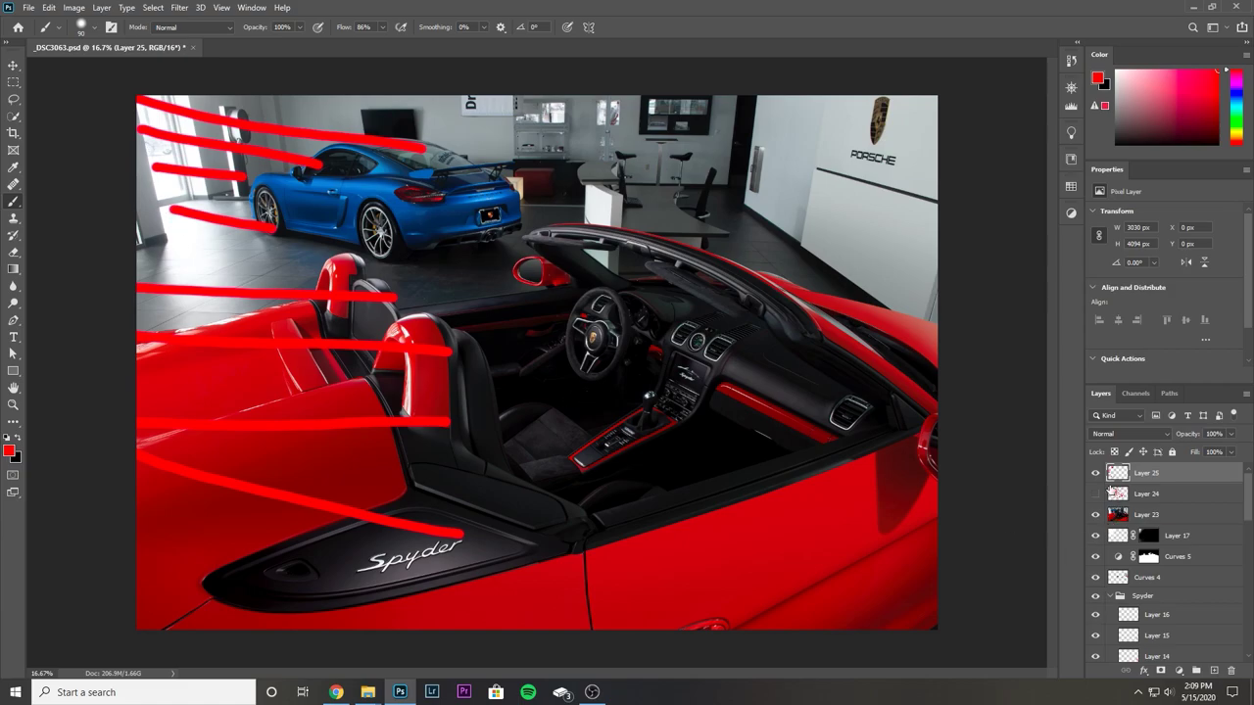
Hide all editing layers from Layer 23 down through Background copy to expose the original photo.
left_click_drag(1096, 486, 1099, 651)
left_click(1095, 652)
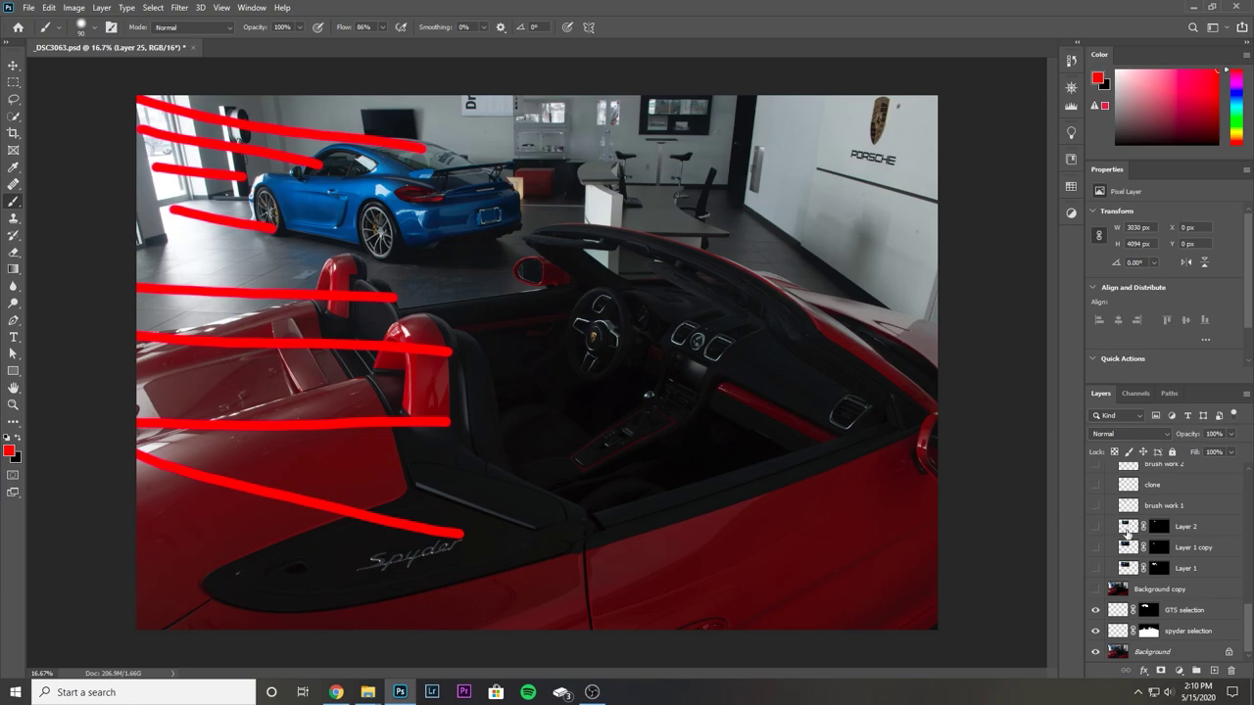
scroll(1211, 605, "up", 10)
Circle the shadowed part of the white wall, mark the white desk, and delete both annotation layers.
mouse_move(887, 226)
left_mouse_down()
mouse_move(809, 183)
mouse_move(866, 336)
mouse_move(862, 178)
left_mouse_up()
left_click_drag(585, 202, 619, 218)
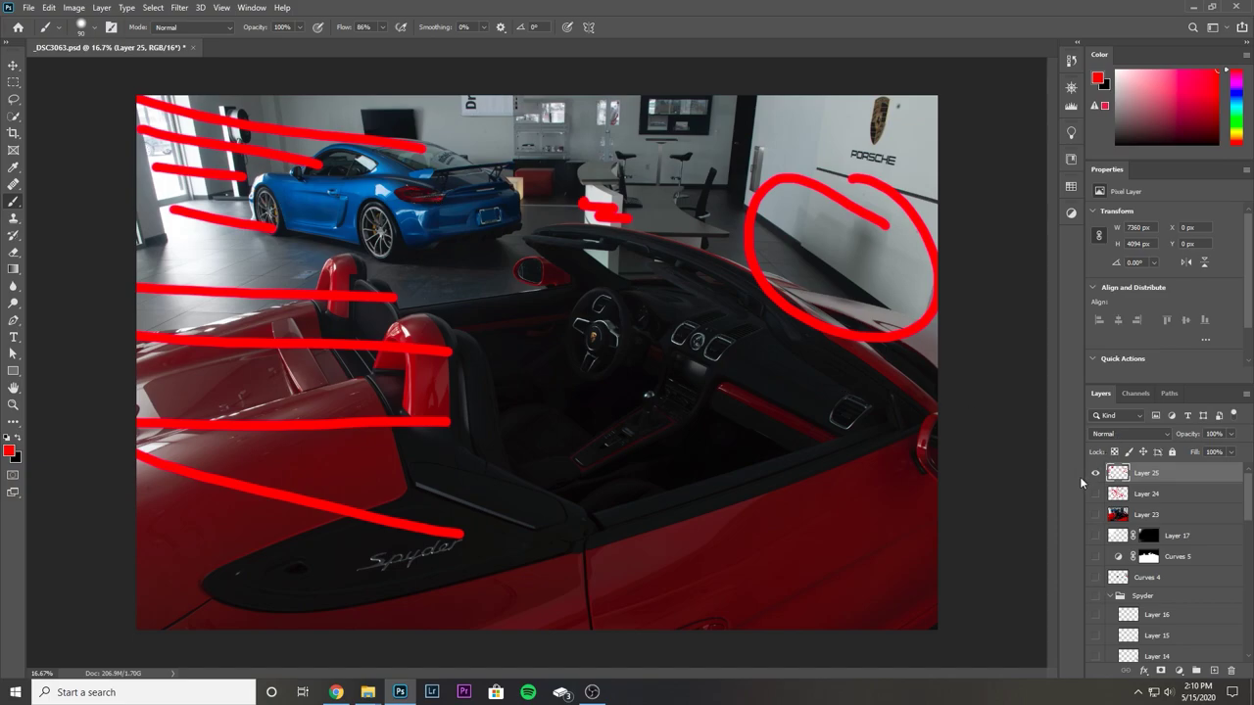
left_click(1172, 501, "shift")
mouse_move(1173, 502)
left_mouse_down()
mouse_move(1175, 659)
mouse_move(1231, 671)
left_mouse_up()
Select the Background copy layer and make it visible, comparing the photo with and without it.
scroll(1103, 569, "down", 10)
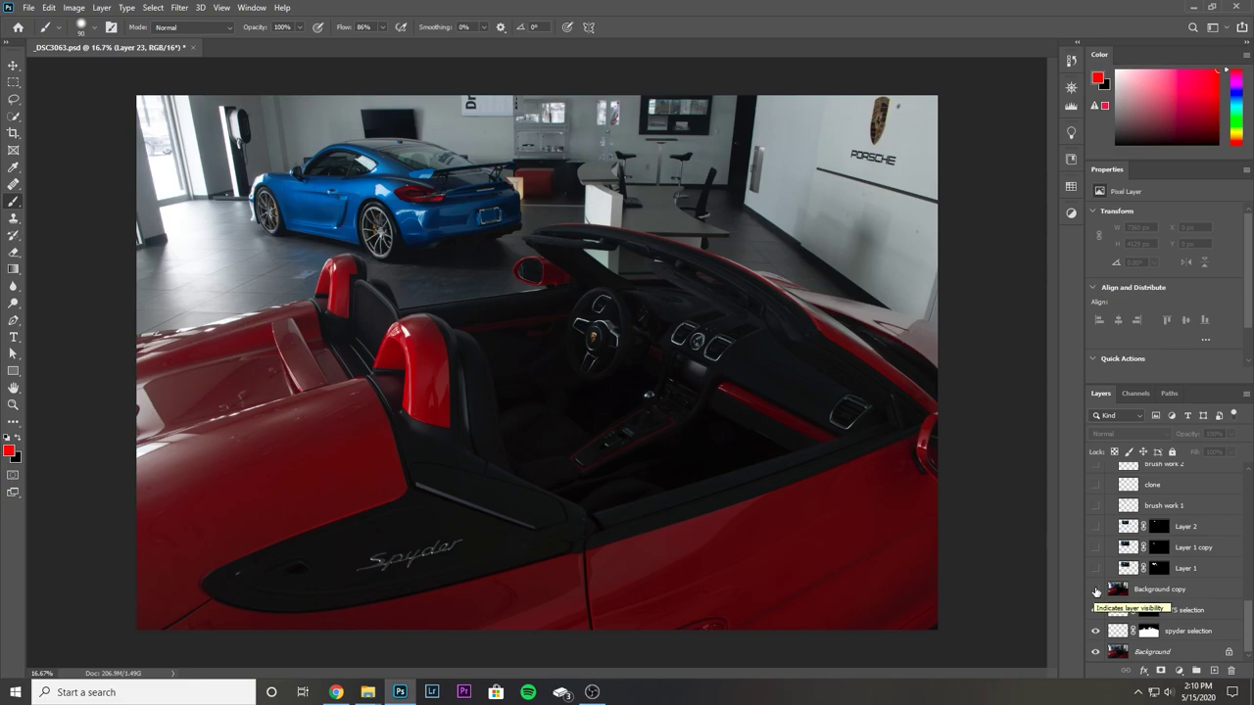
left_click(1096, 591)
left_click(1112, 588)
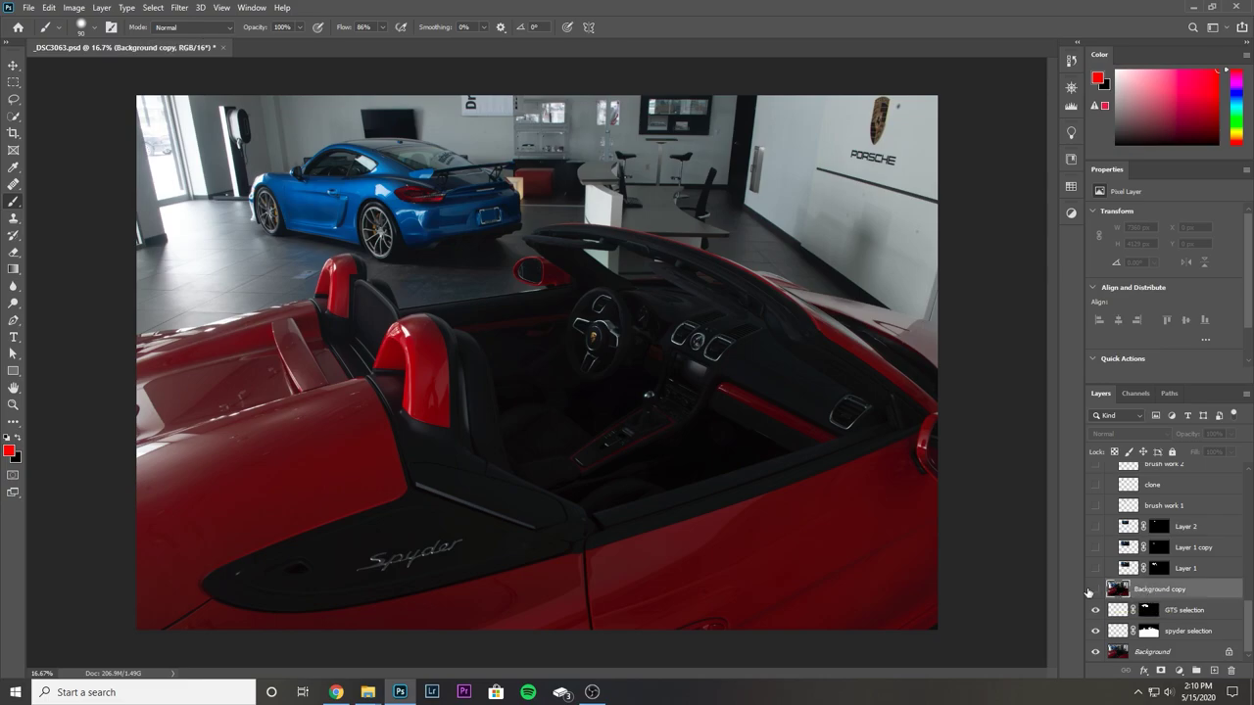
left_click(1095, 590)
left_click(1095, 590)
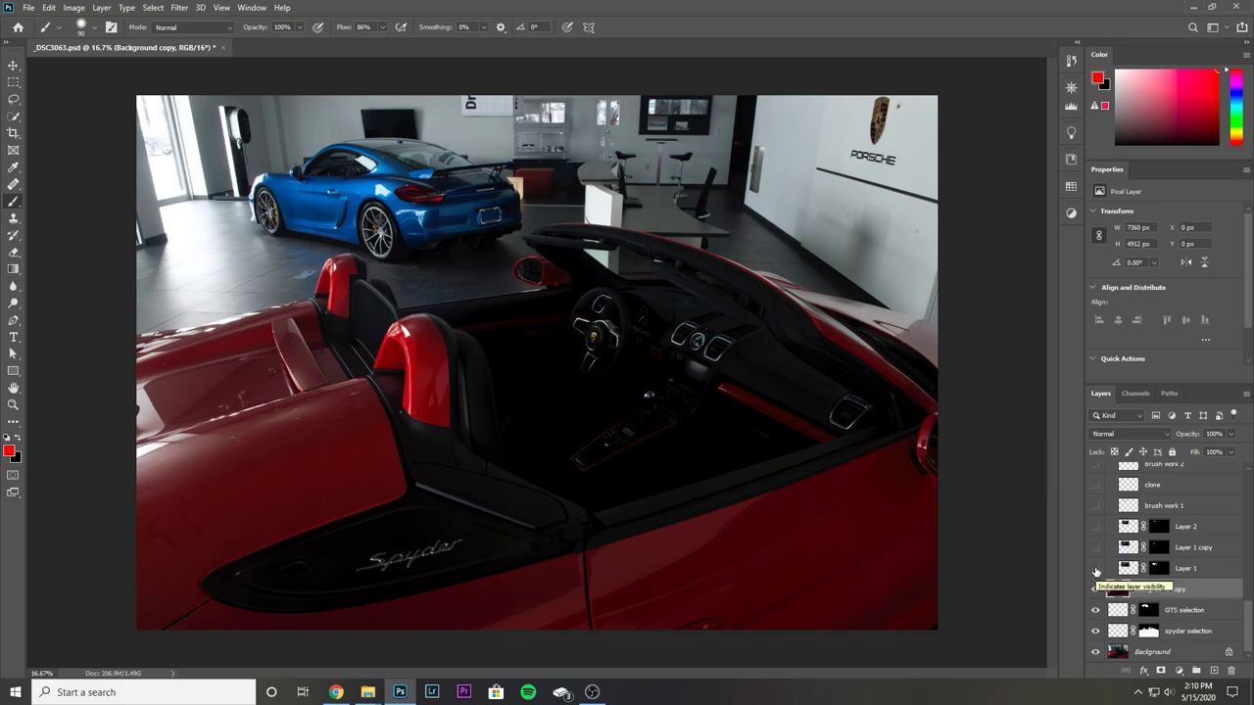
Look through the layers inside the gts group, from Curves 1 down to Layer 1.
scroll(1205, 598, "up", 2)
left_click_drag(1247, 621, 1247, 556)
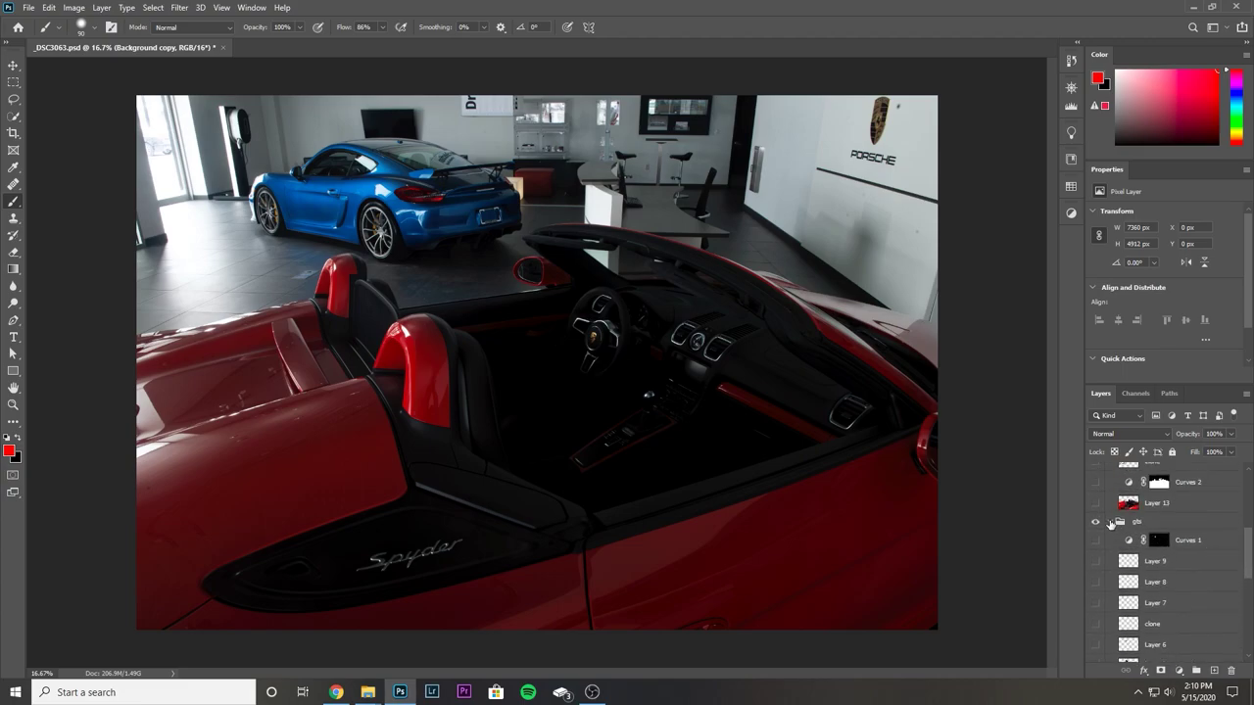
left_click(1110, 522)
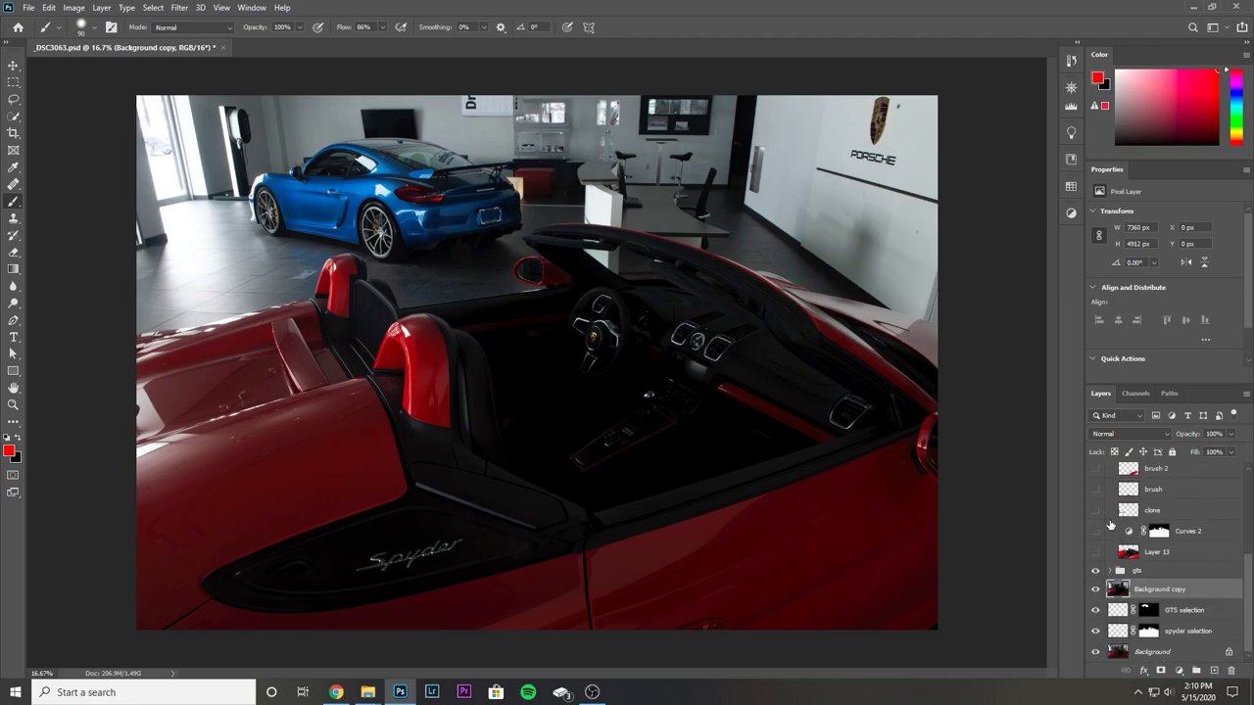
left_click(1111, 572)
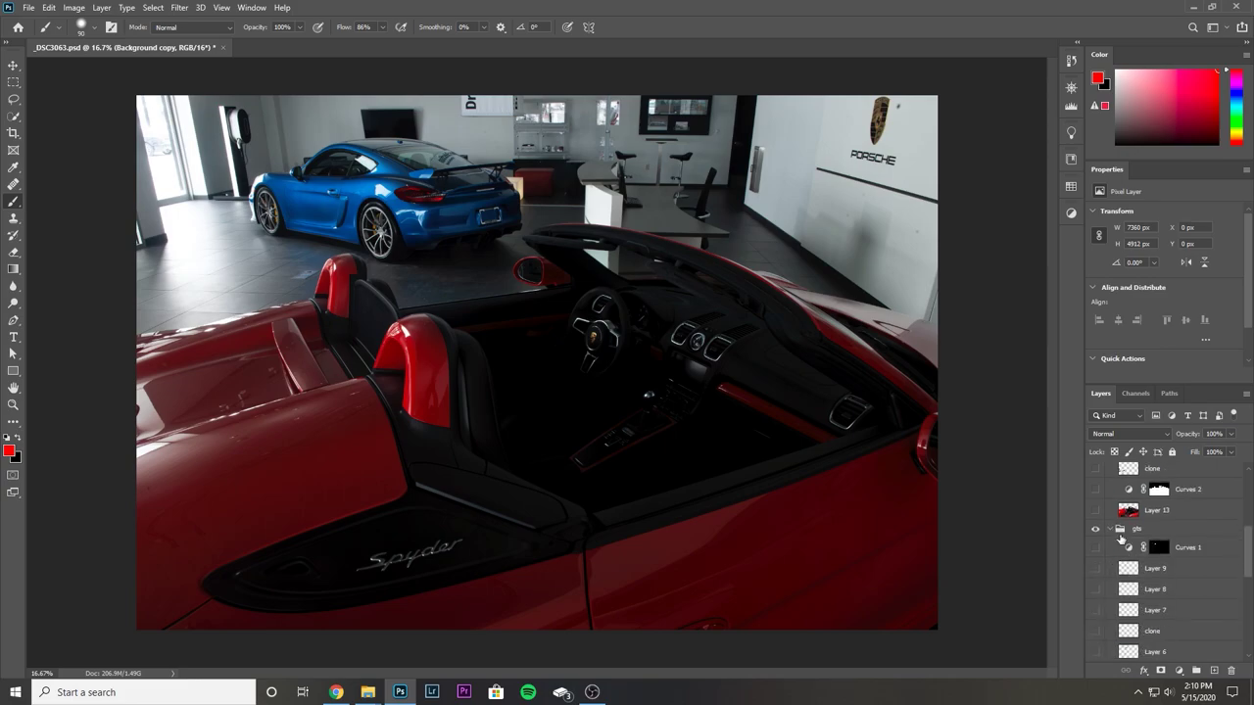
scroll(1134, 568, "down", 5)
scroll(1134, 580, "down", 4)
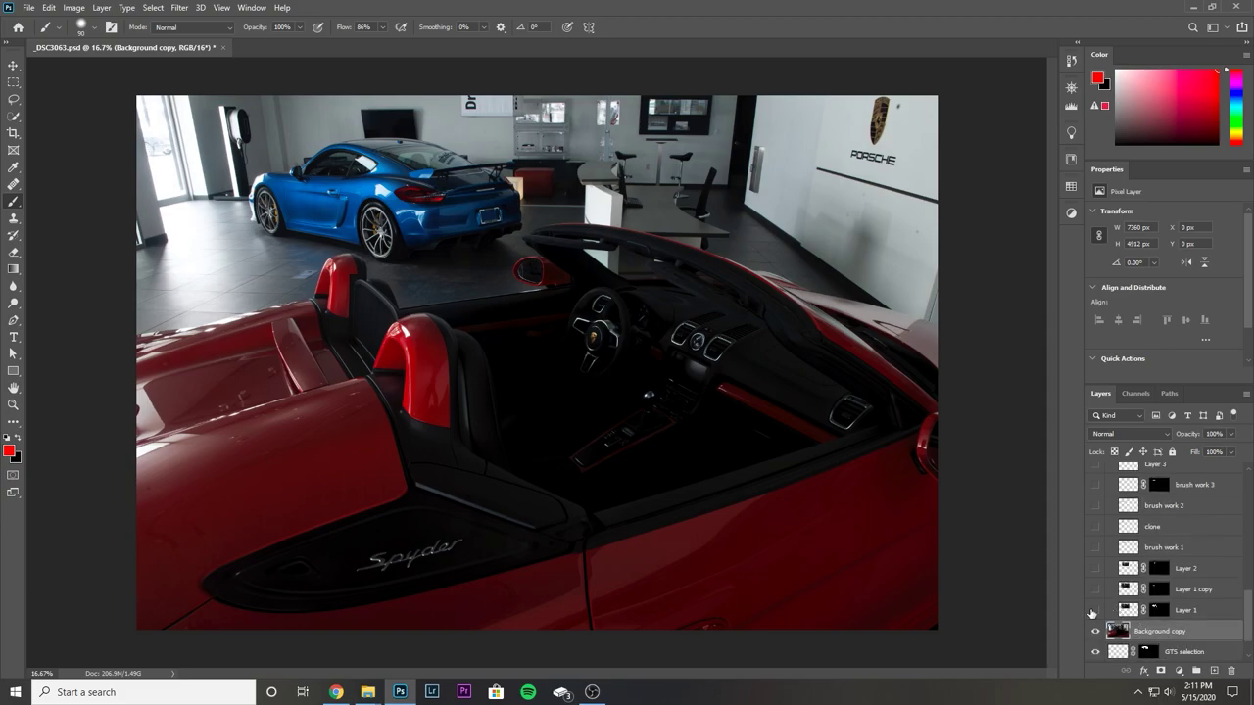
scroll(1116, 588, "up", 6)
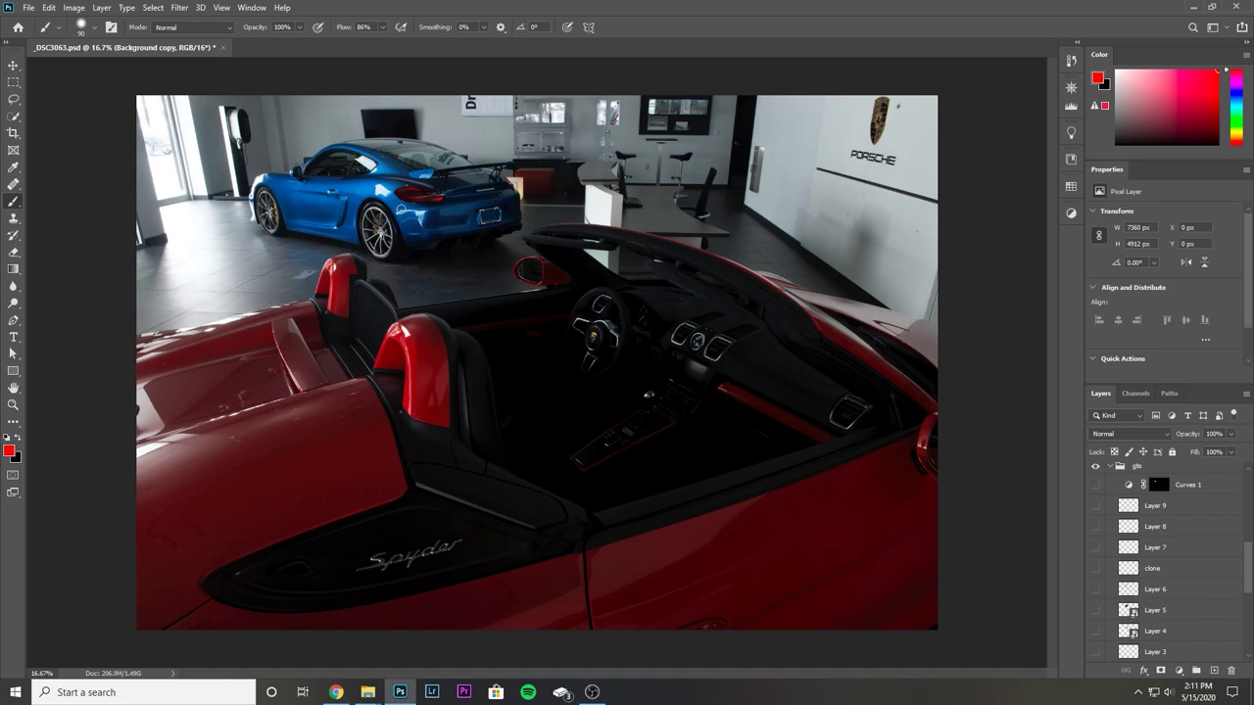
scroll(1152, 547, "down", 5)
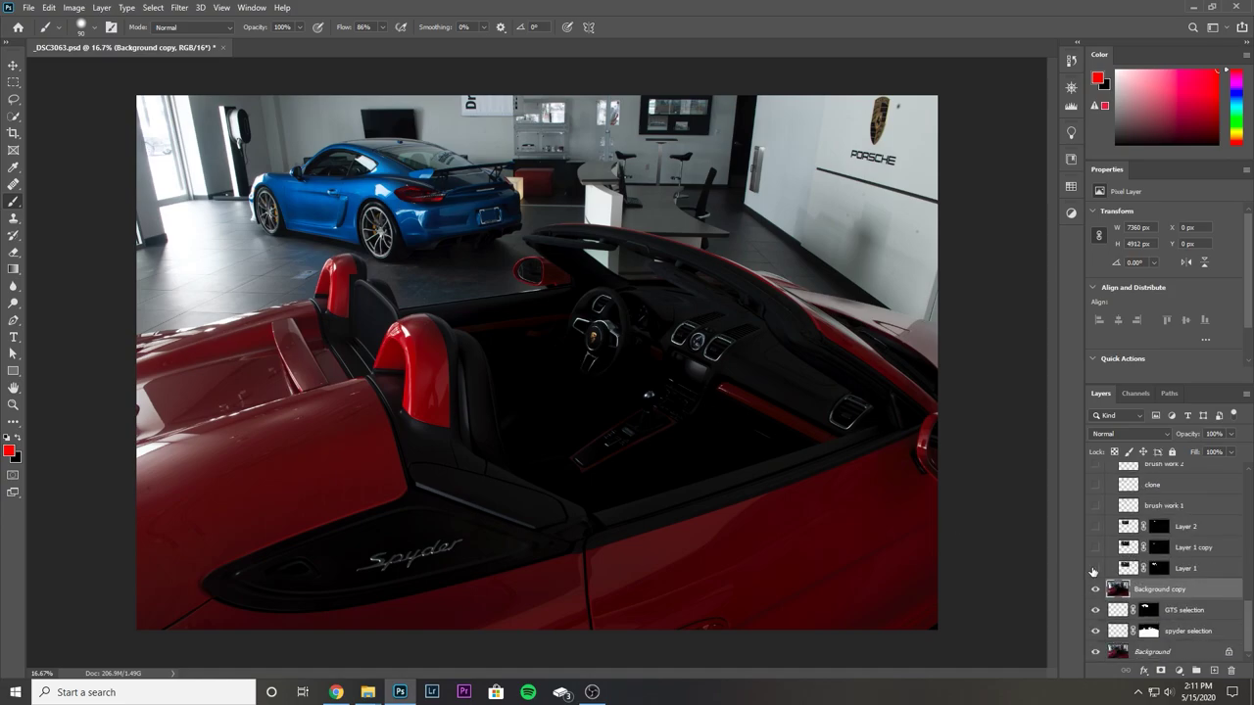
Make Layer 1 in the gts group visible and inspect its effect on the blue car up close.
left_click(1095, 568)
left_click(1094, 568)
left_click_drag(490, 226, 549, 355)
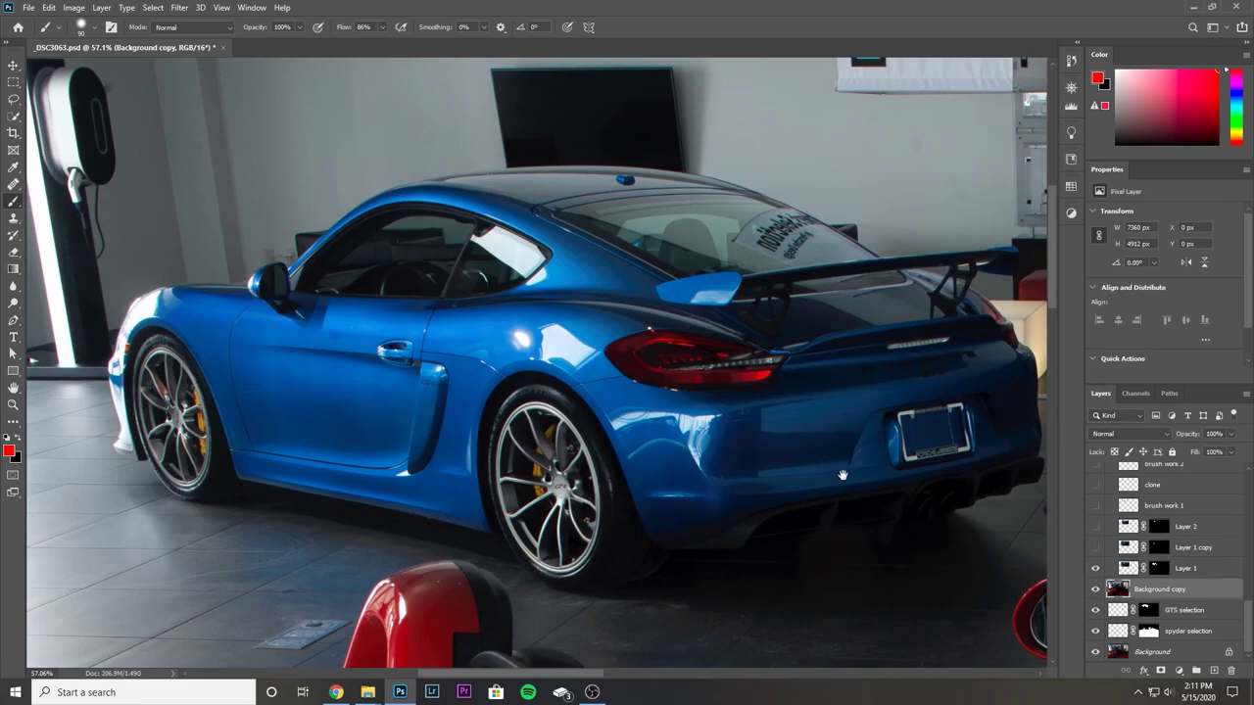
scroll(840, 480, "down", 2)
scroll(759, 475, "right", 2)
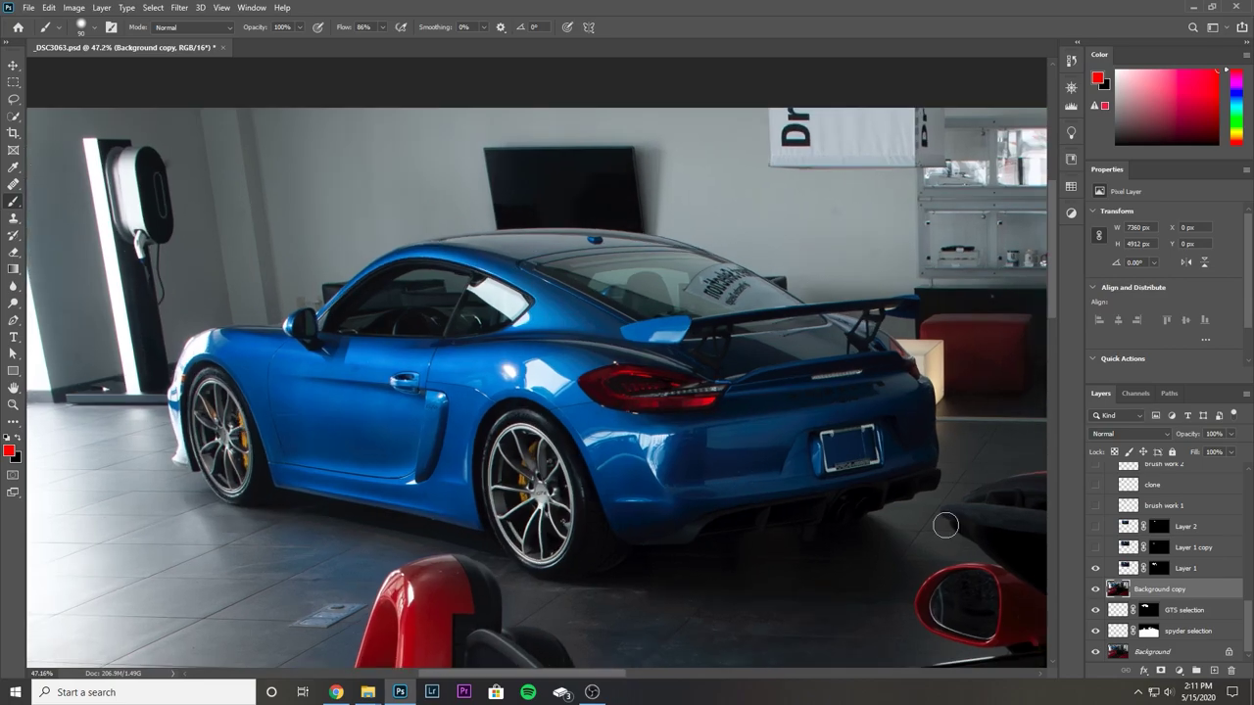
Make Layer 1 copy and Layer 2 visible, comparing the blue car with and without each.
left_click(1096, 547)
left_click(1095, 548)
left_click(1095, 548)
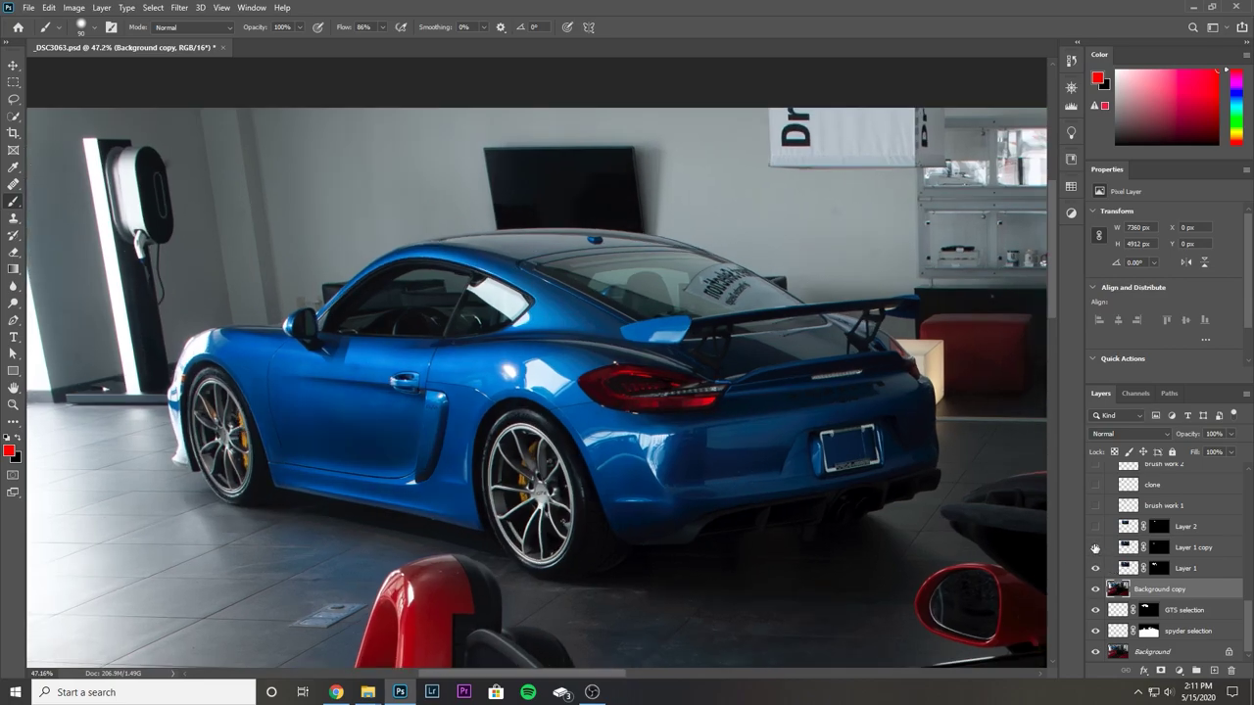
left_click(1095, 527)
mouse_move(1096, 525)
left_mouse_down()
mouse_move(1095, 570)
mouse_move(1098, 530)
left_mouse_up()
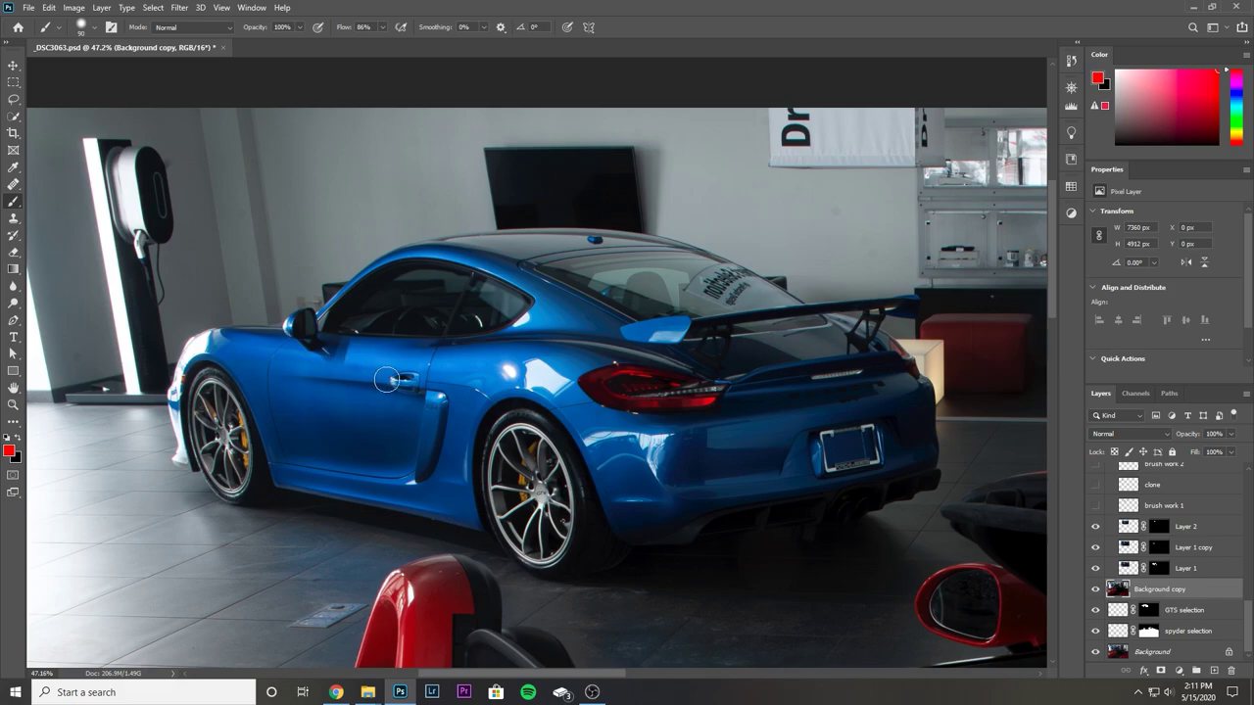
Select Layer 2 and step the layer selection down through Layer 1 copy and Layer 1 and back.
left_click(1225, 532)
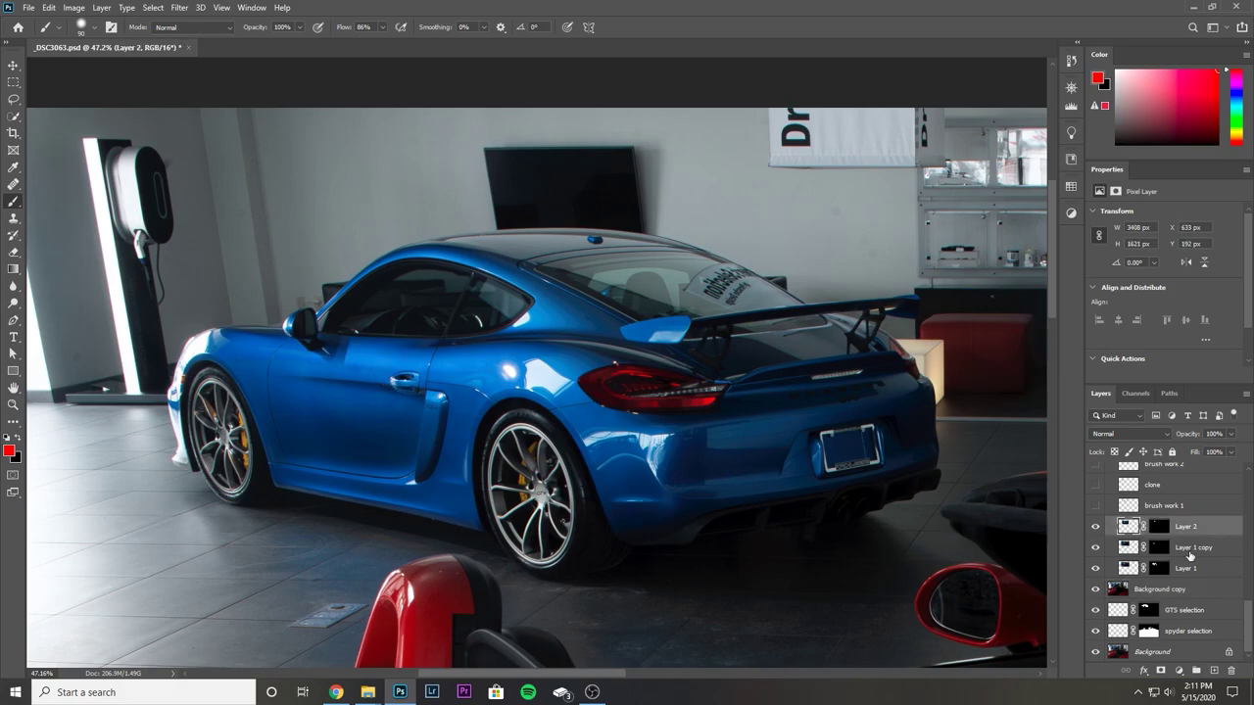
key("alt+bracketleft")
key("alt+bracketleft")
key("alt+bracketright")
key("alt+bracketright")
Select the brush work 1 layer and make it visible, comparing the blue car's door with and without it up close.
scroll(1116, 504, "up", 2)
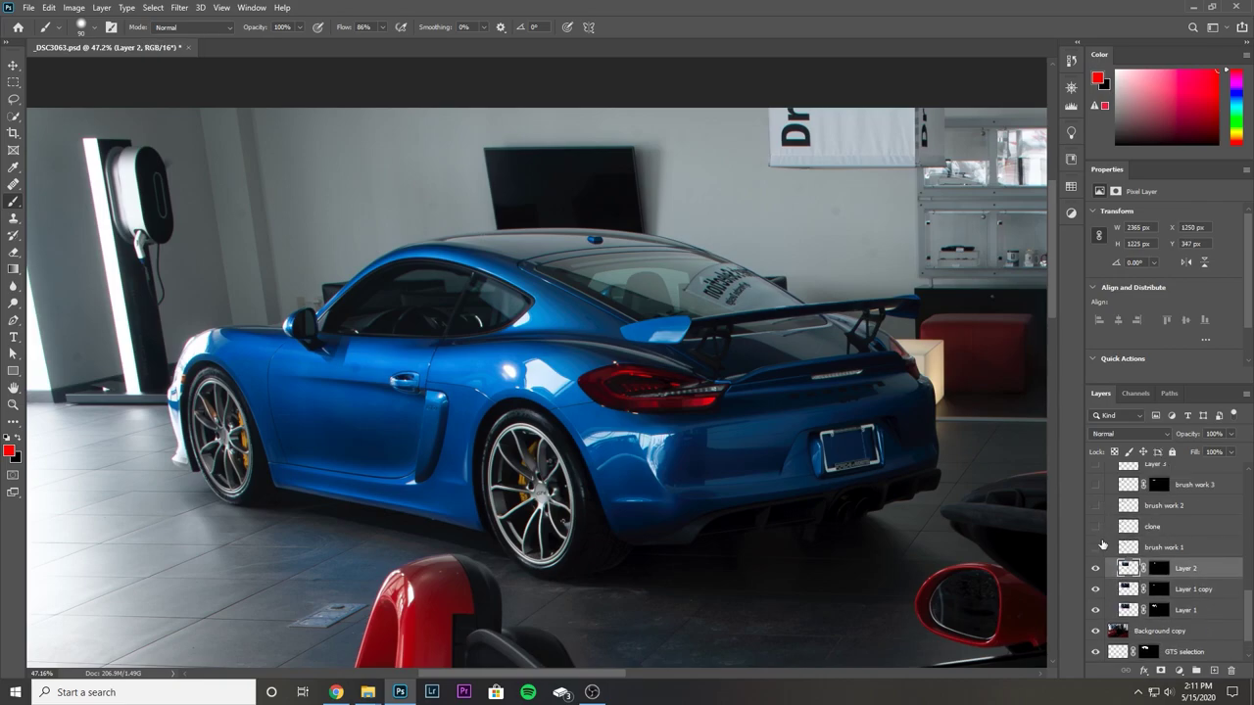
left_click(1219, 548)
left_click(1097, 549)
left_click(1097, 549)
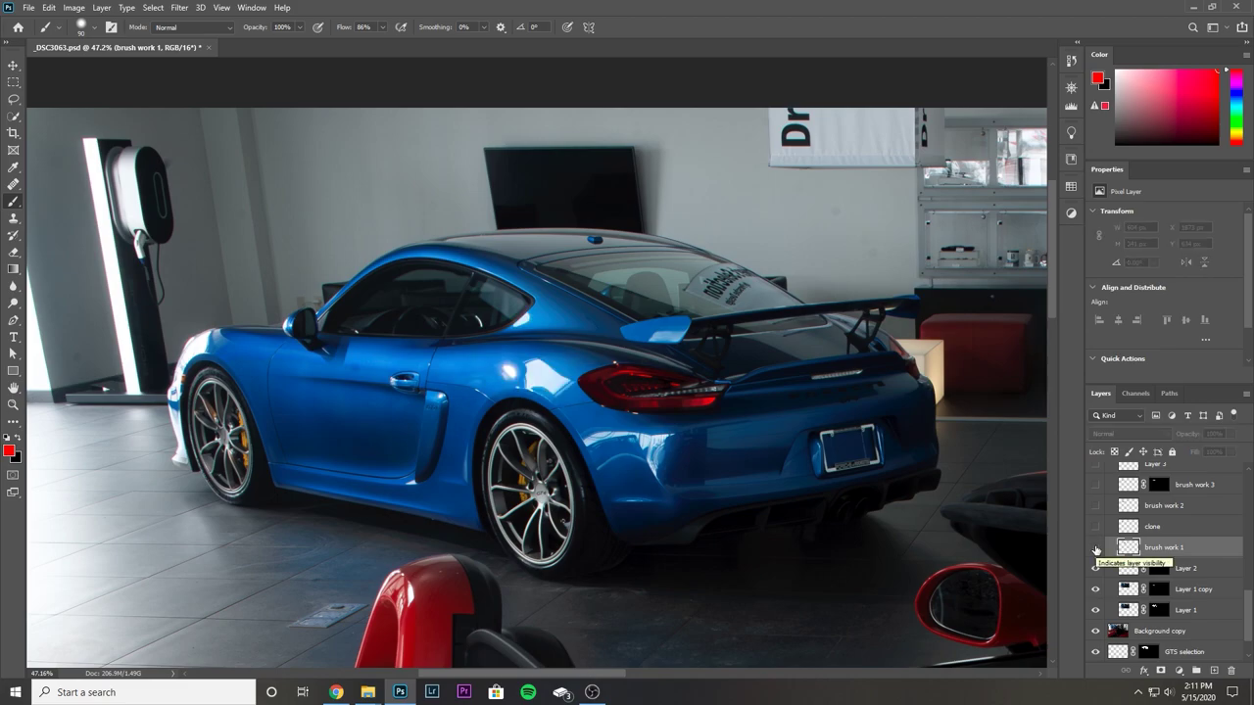
left_click(1096, 549)
left_click(1096, 548)
left_click(1097, 548)
left_click(1096, 549)
left_click(1096, 549)
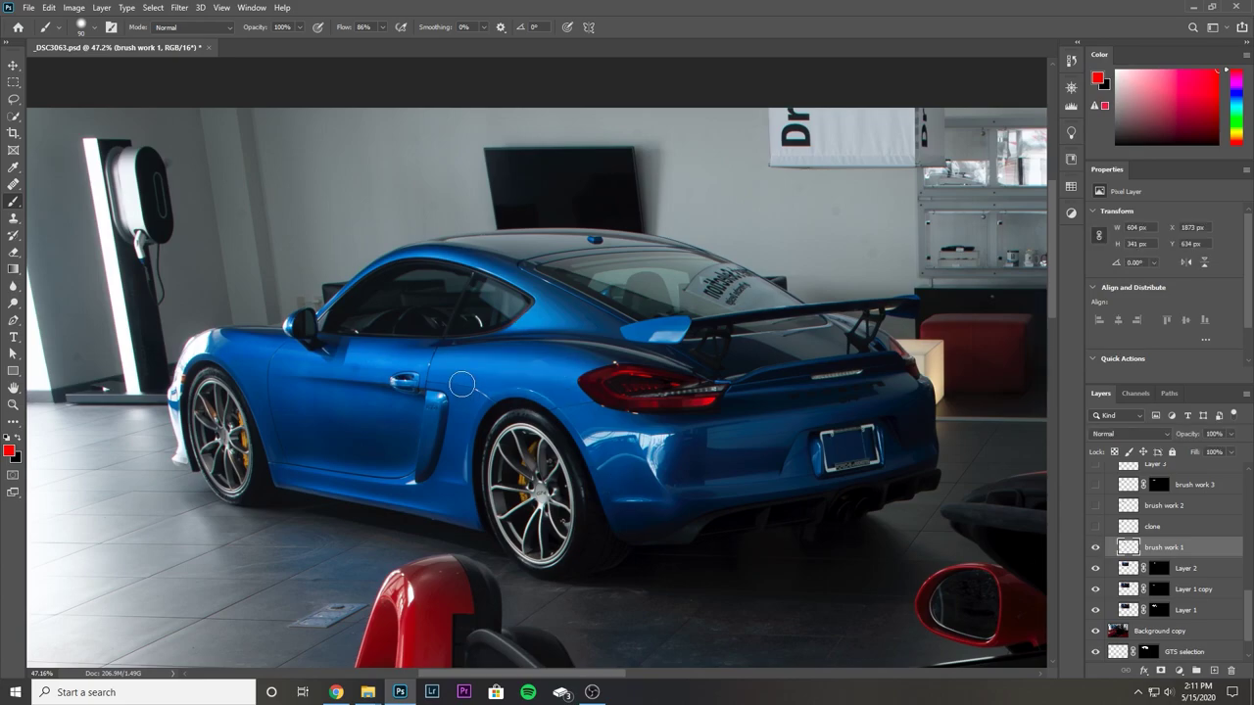
scroll(427, 362, "up", 3)
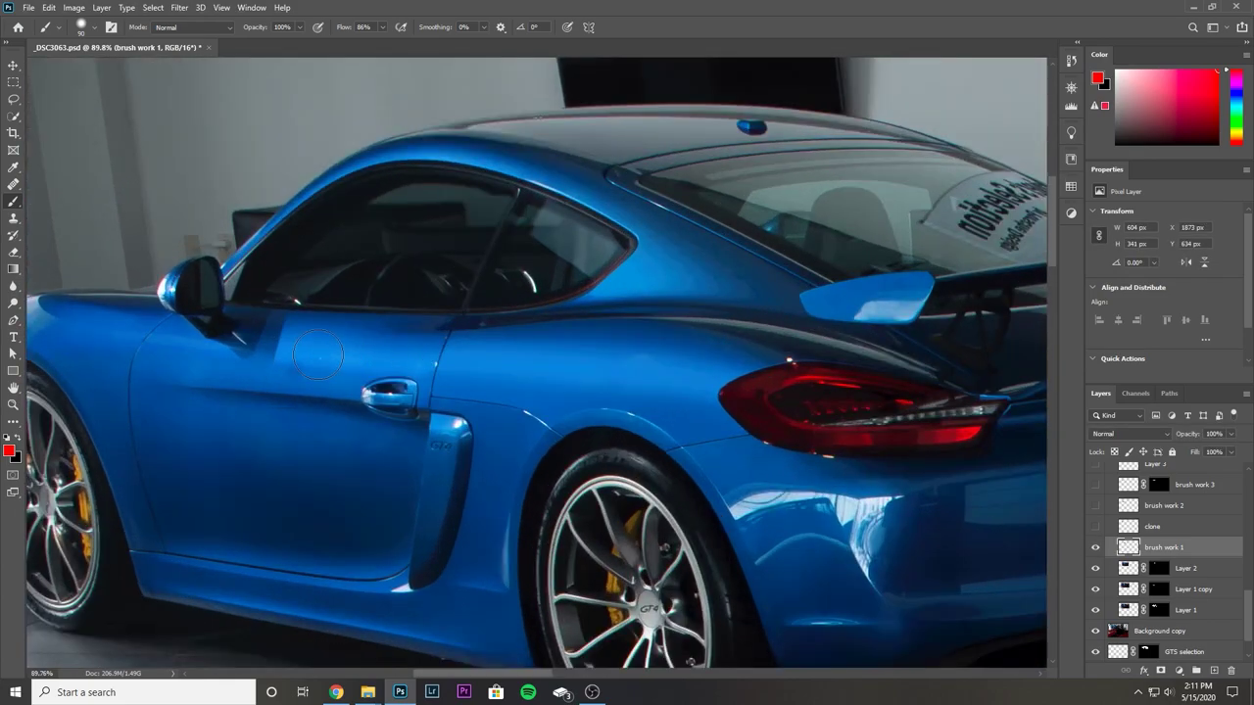
scroll(235, 355, "up", 3)
scroll(493, 474, "down", 2)
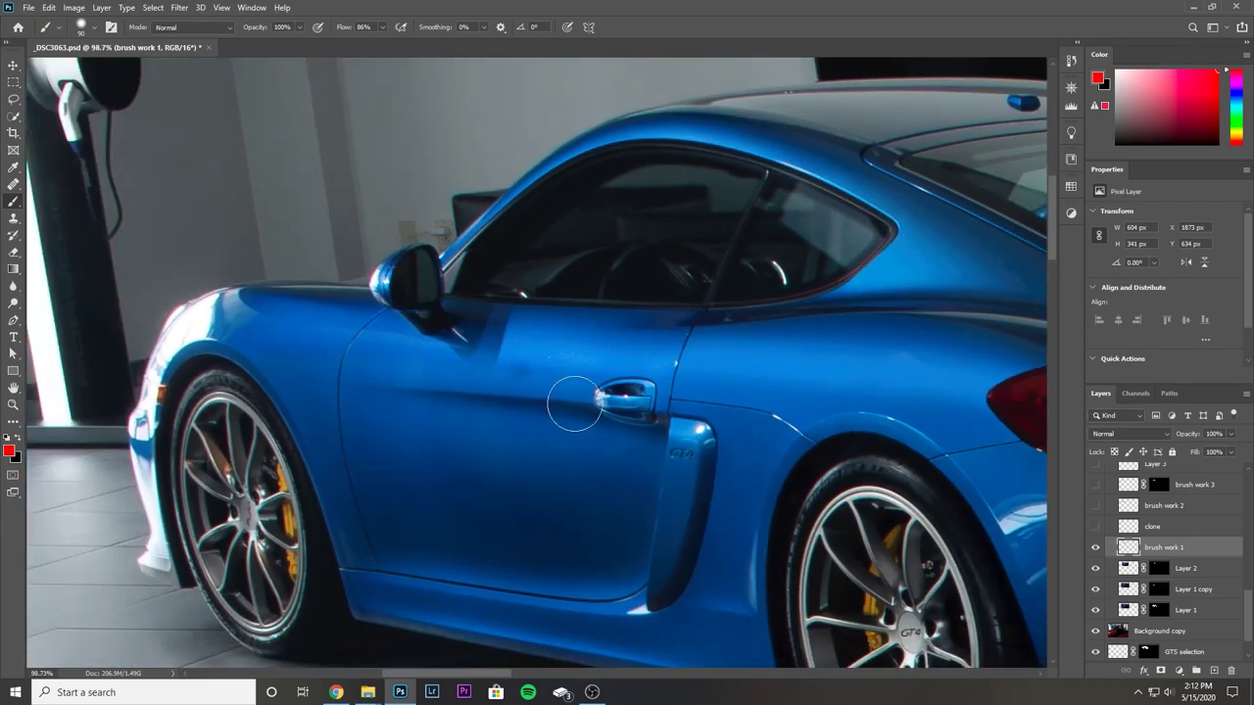
Make the clone layer above brush work 1 visible, comparing the blue car with and without it.
left_click_drag(569, 404, 483, 414)
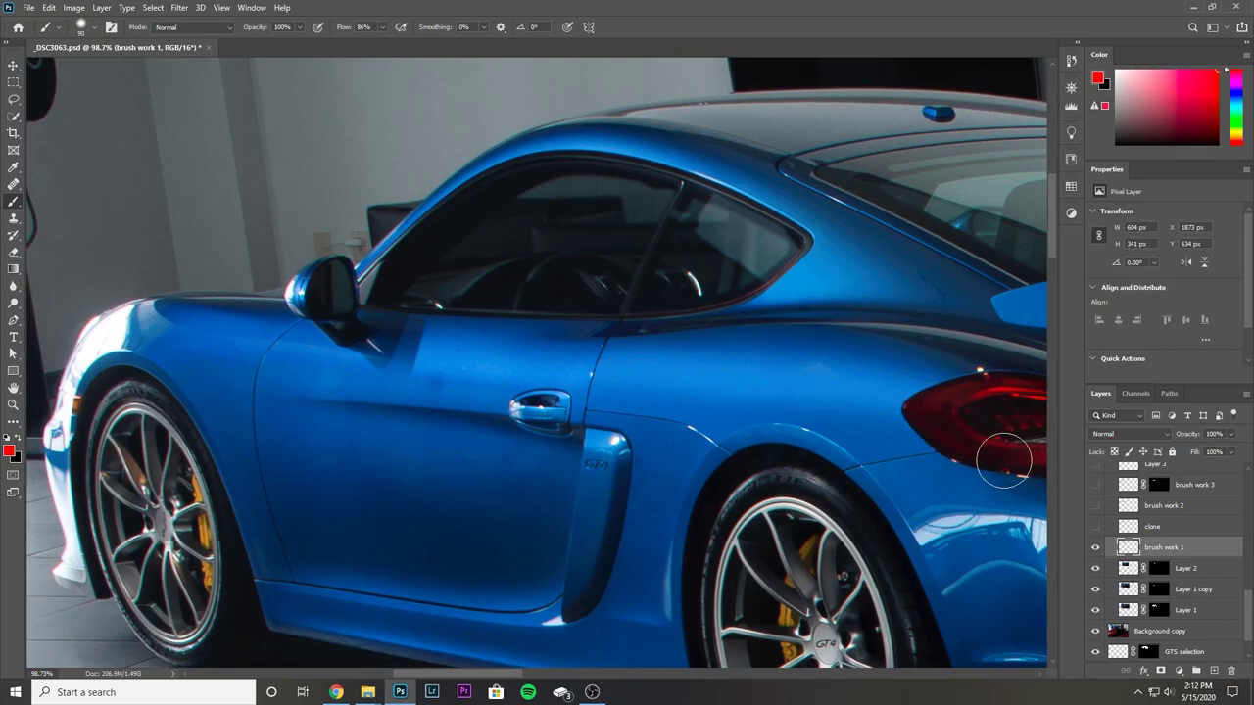
scroll(816, 480, "down", 3)
scroll(843, 480, "up", 2)
left_click_drag(868, 481, 764, 454)
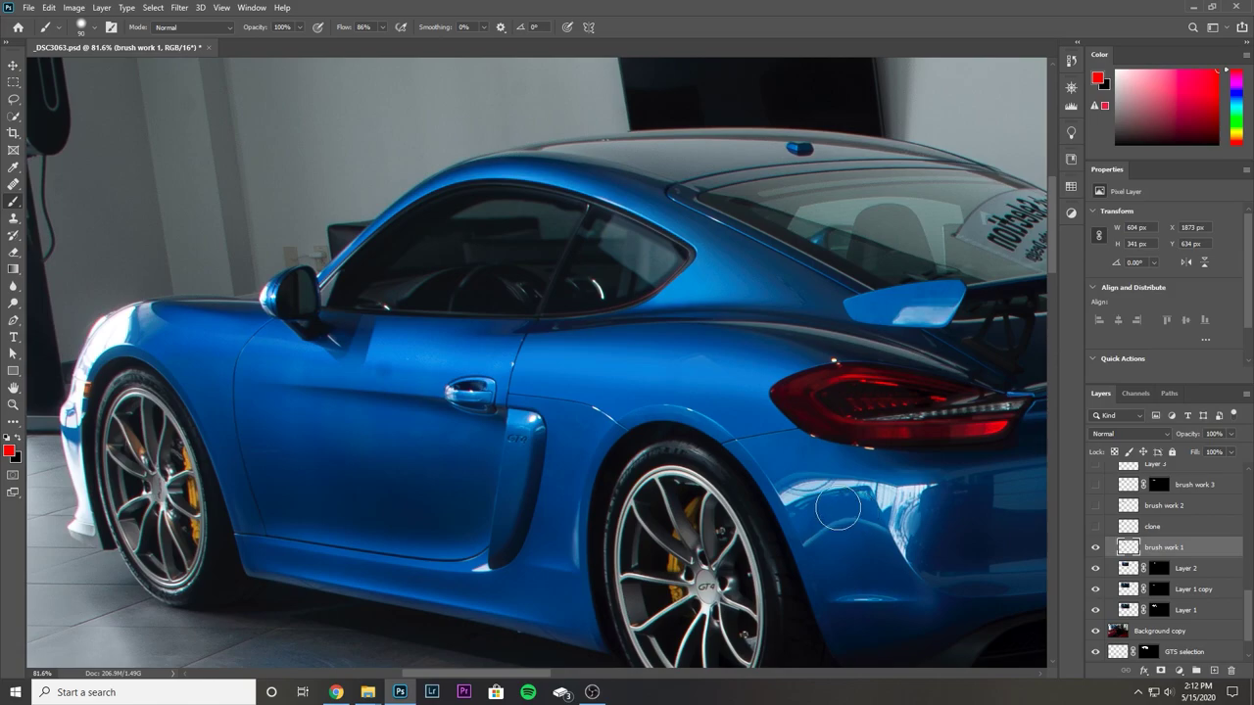
scroll(818, 502, "down", 1)
left_click(1096, 528)
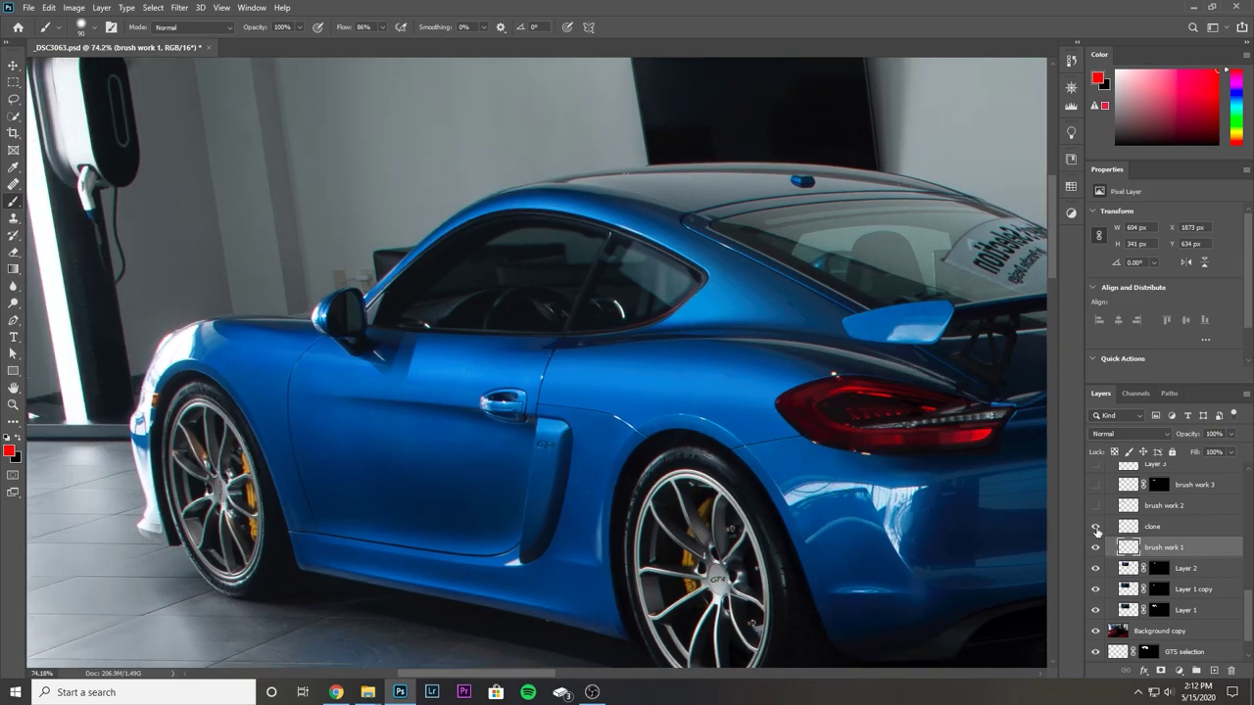
left_click(1097, 530)
left_click(1097, 530)
left_click(1097, 530)
left_click(1098, 530)
left_click(1097, 530)
left_click(1097, 530)
Select the brush work 2 layer and make it visible, repeatedly comparing the blue car's door with and without it.
left_click(1097, 505)
scroll(363, 498, "up", 5)
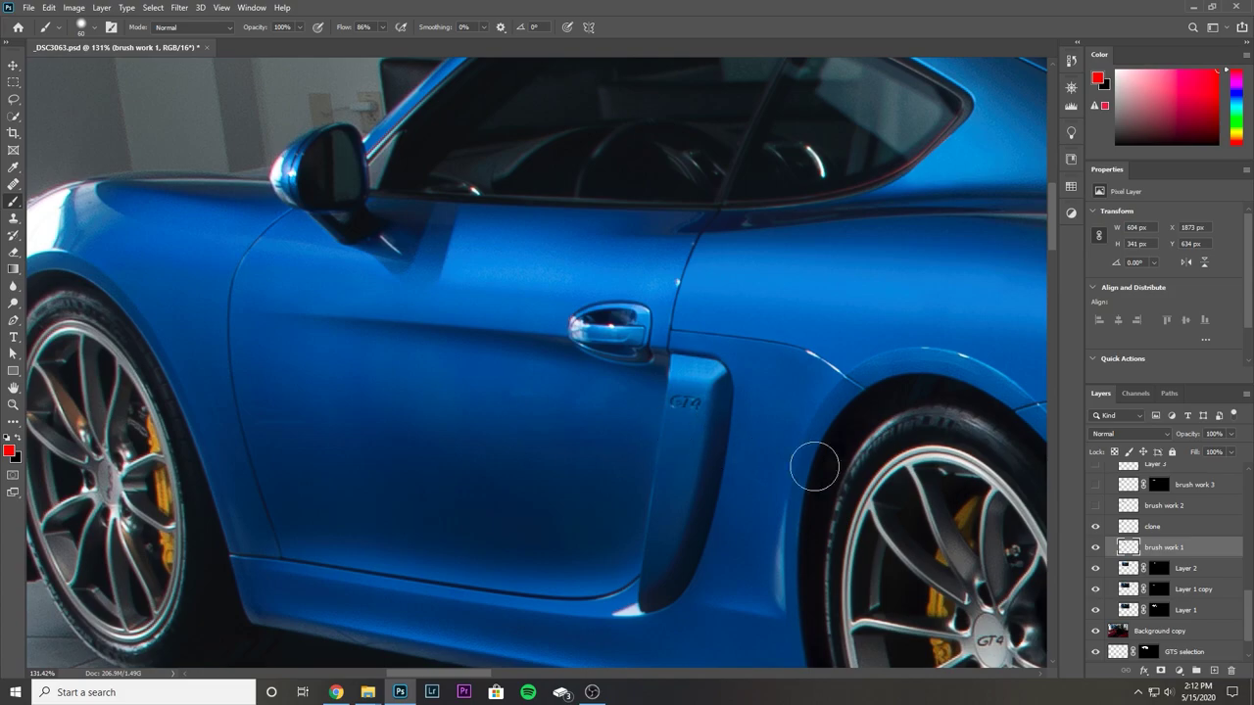
left_click(1153, 510)
left_click(1094, 506)
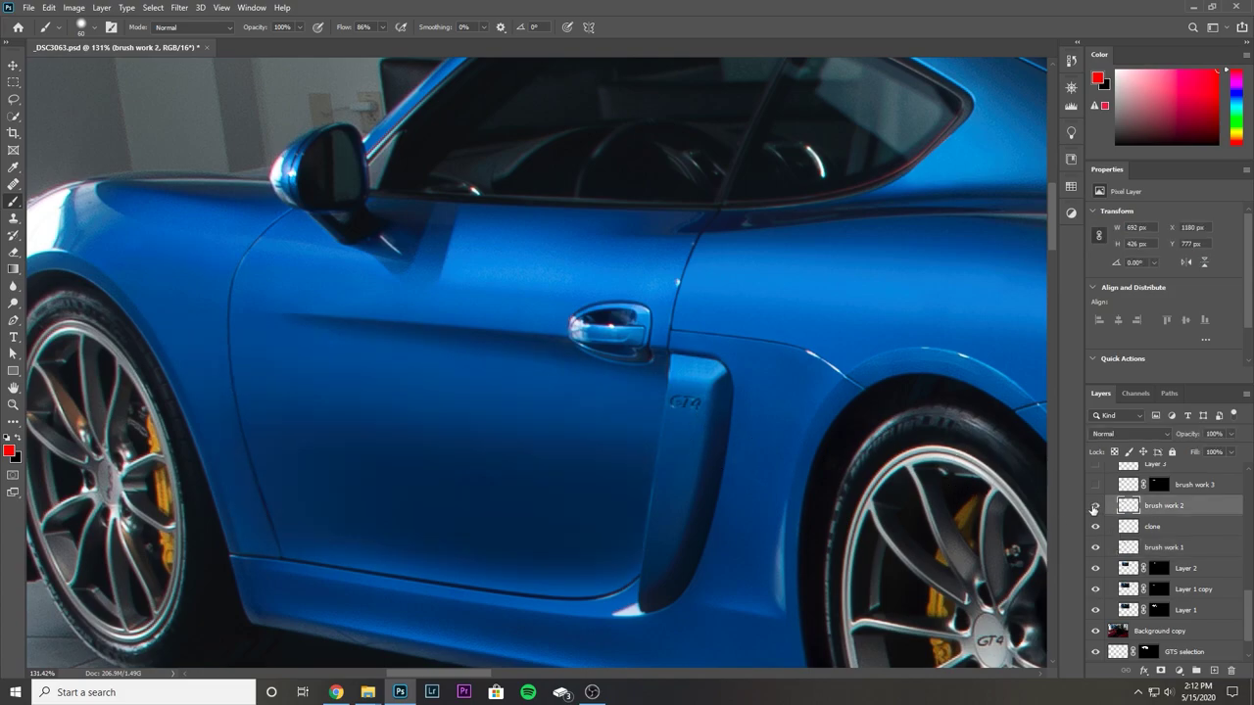
left_click(1095, 506)
left_click(1094, 506)
left_click(1094, 507)
left_click(1094, 507)
left_click(1094, 507)
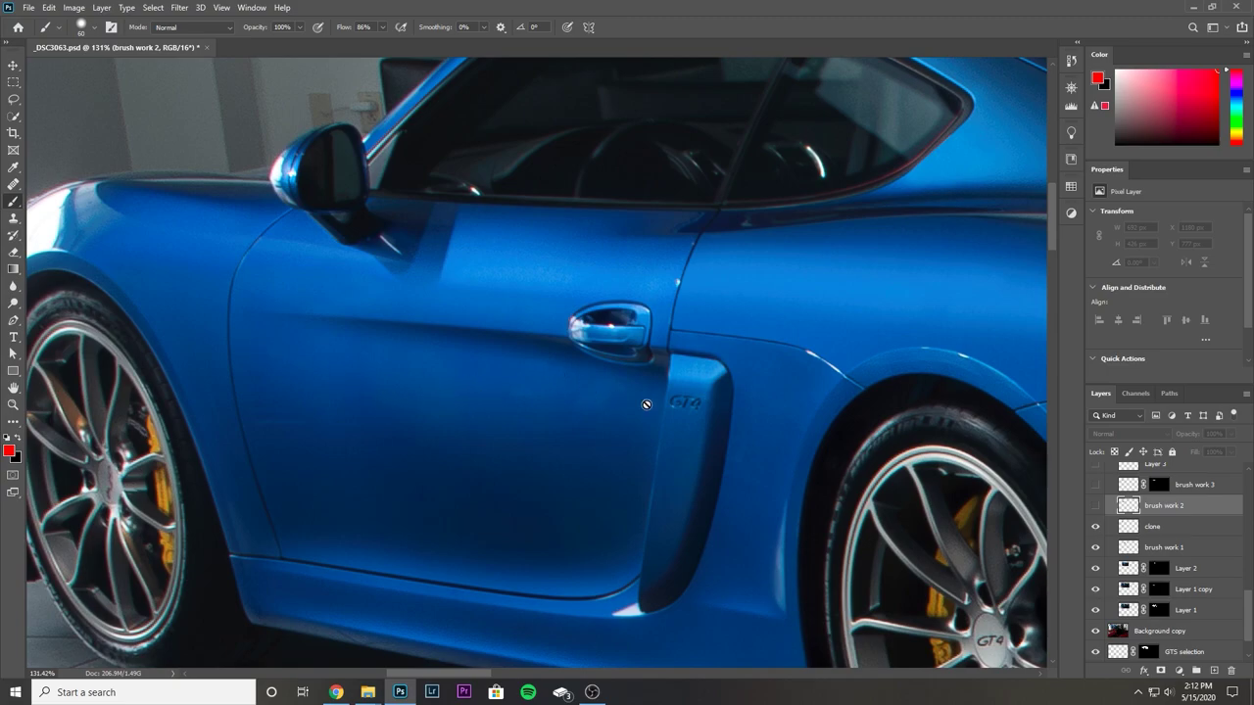
left_click(1094, 506)
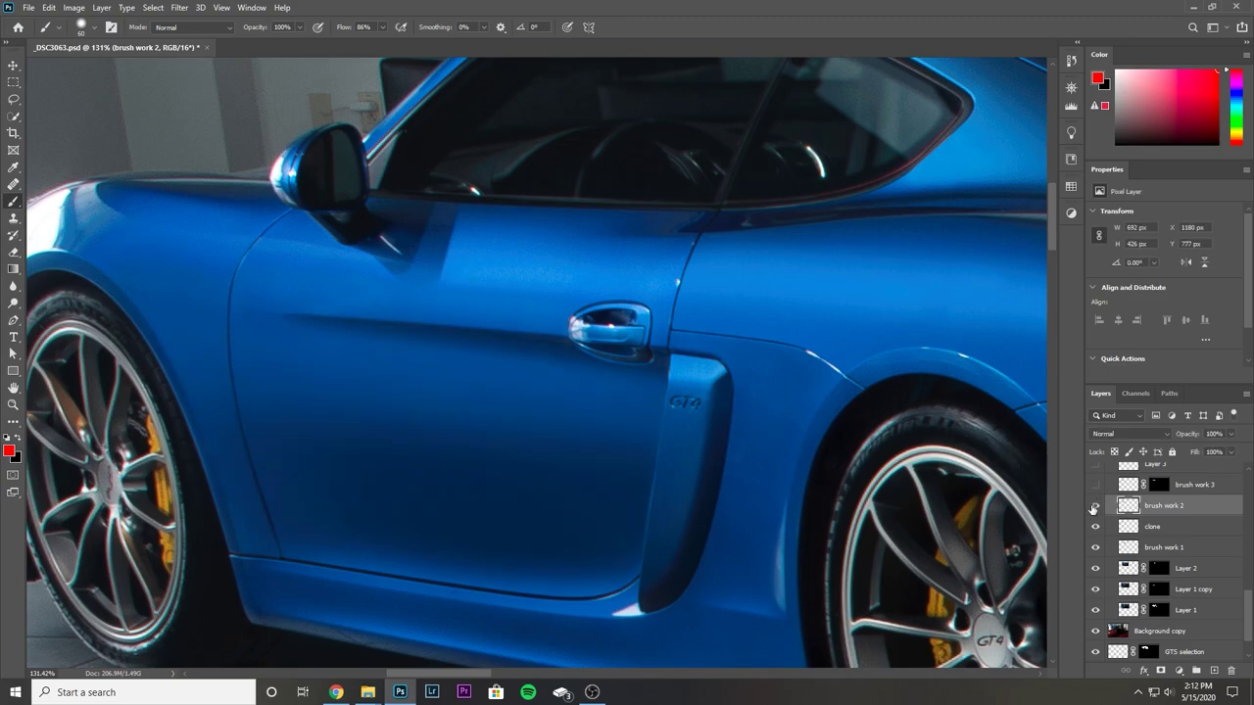
left_click(1094, 506)
left_click(1094, 507)
left_click(1094, 506)
left_click(1094, 506)
left_click(1094, 507)
left_click(1094, 506)
left_click(1094, 506)
left_click(1094, 507)
Make the brush work 3 layer visible, comparing the paint between the mirror and door handle with and without it up close.
scroll(1104, 501, "up", 3)
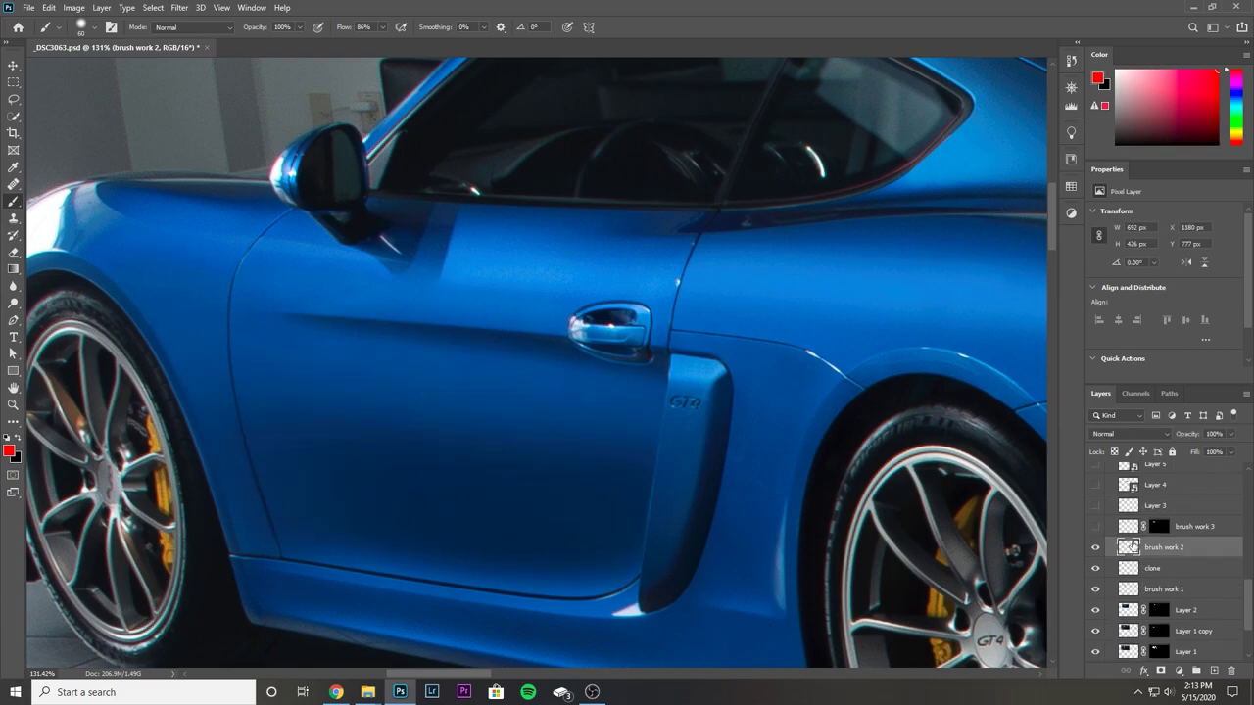
left_click(1095, 549)
left_click(1095, 549)
left_click(1095, 548)
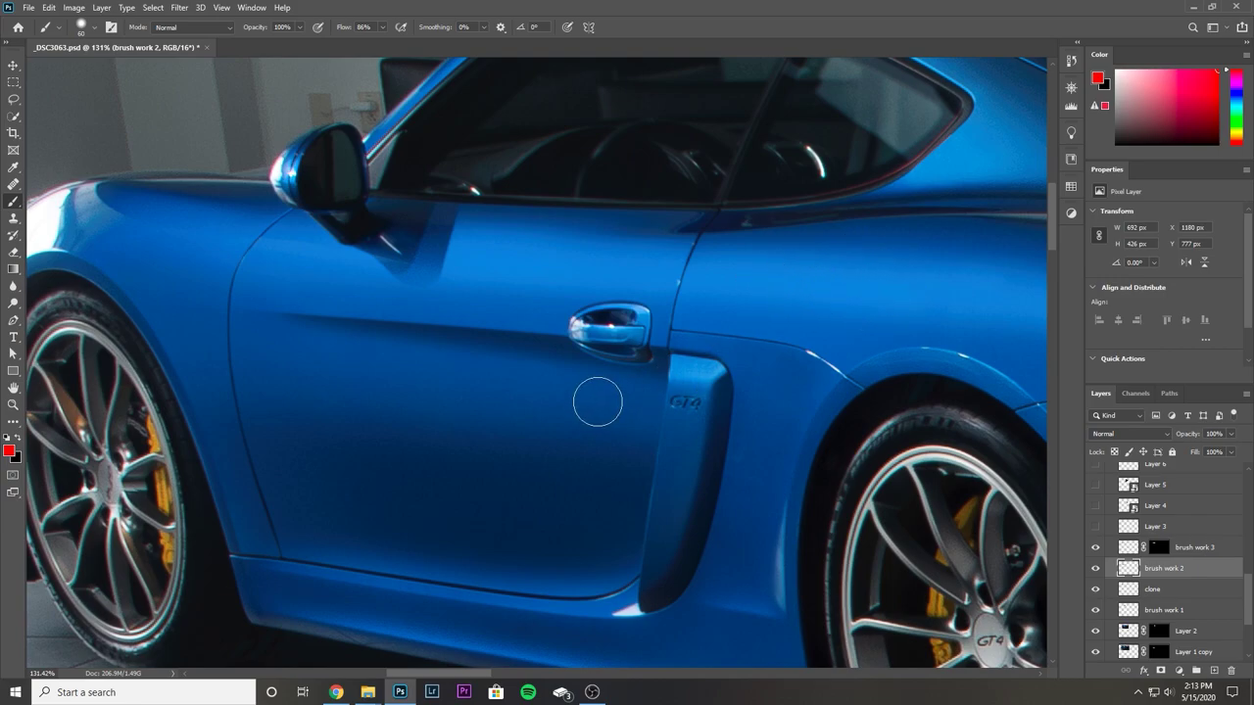
left_click(1096, 550)
mouse_move(446, 256)
left_mouse_down()
mouse_move(582, 299)
mouse_move(683, 272)
left_mouse_up()
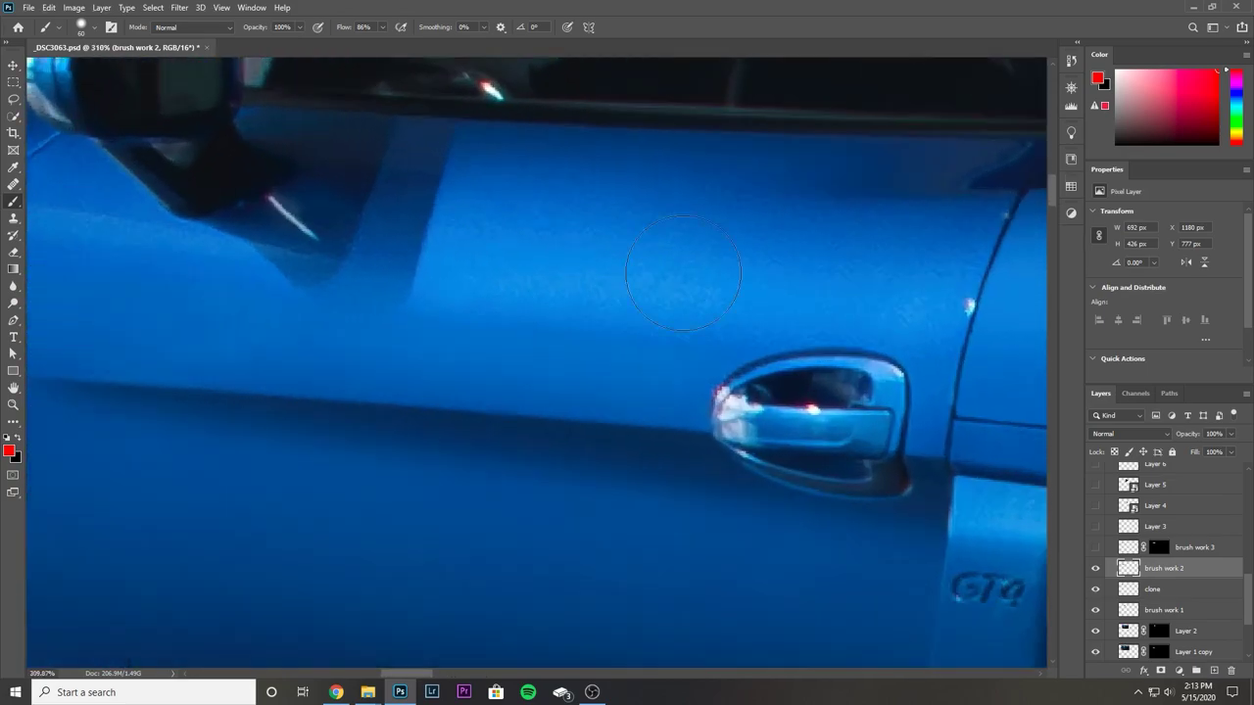
left_click(1095, 549)
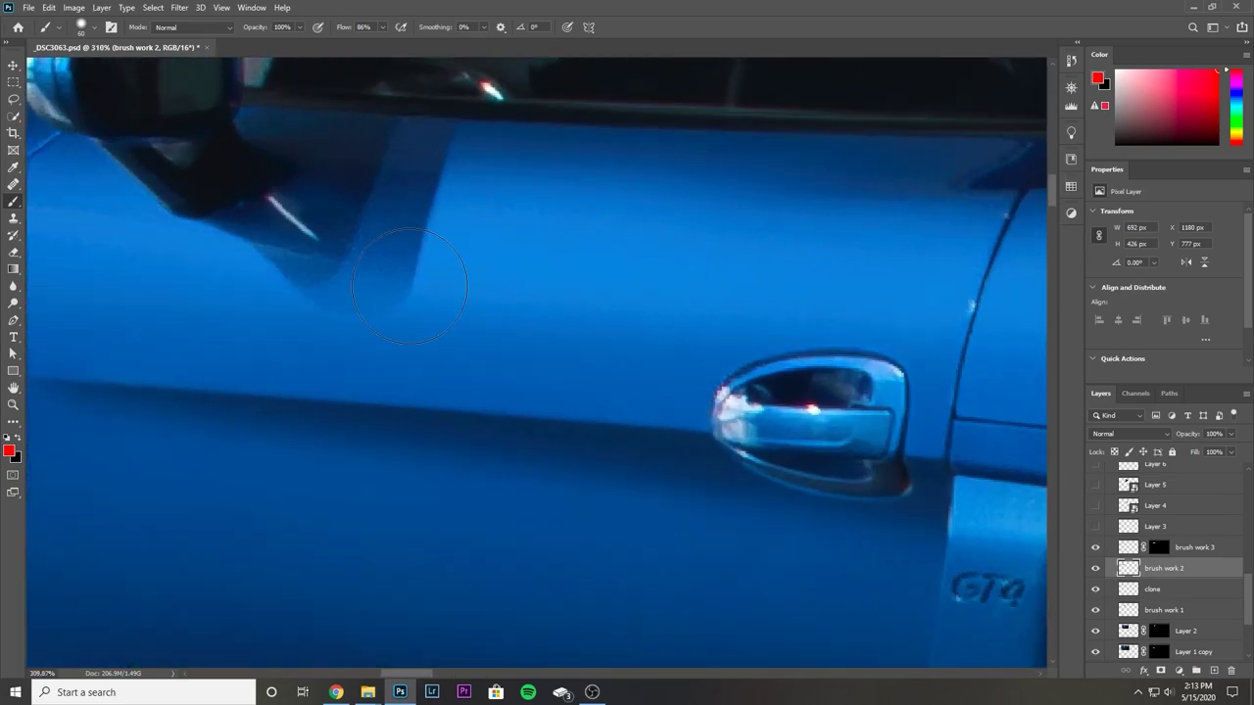
scroll(431, 294, "down", 5)
scroll(516, 331, "down", 3)
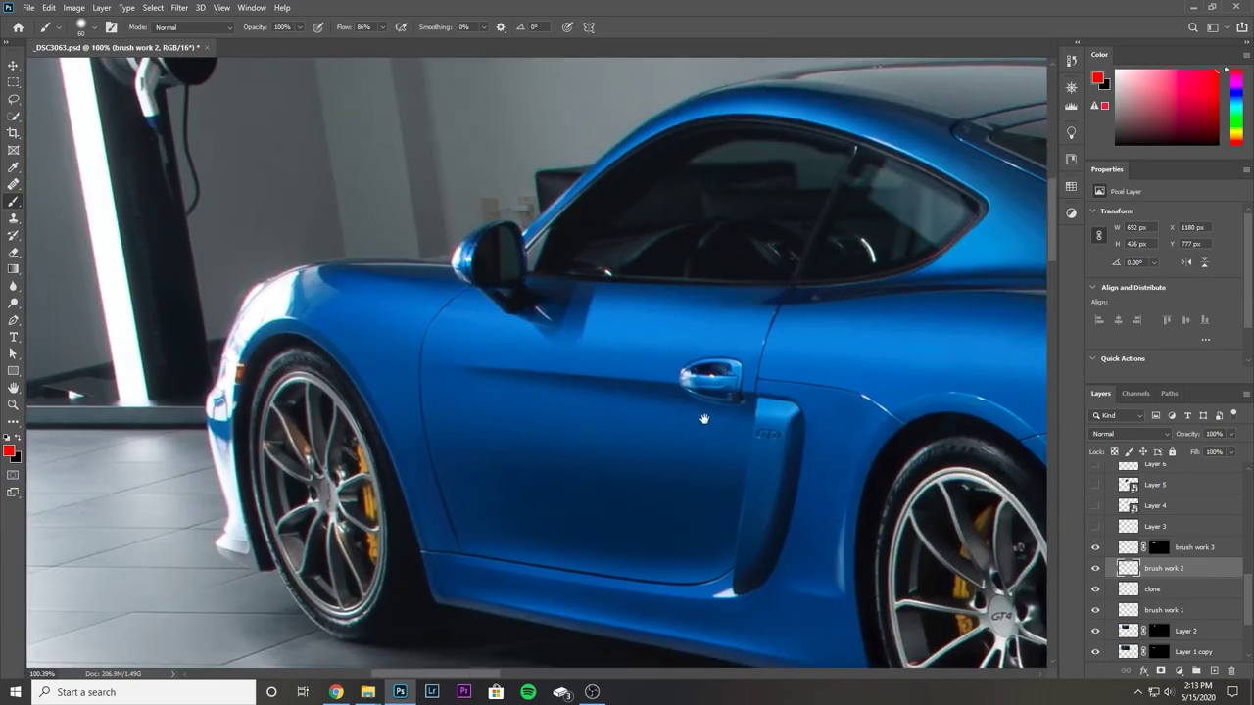
Make Layer 3 visible, comparing the rear of the blue car with and without it.
scroll(484, 364, "up", 3)
left_click_drag(511, 370, 25, 373)
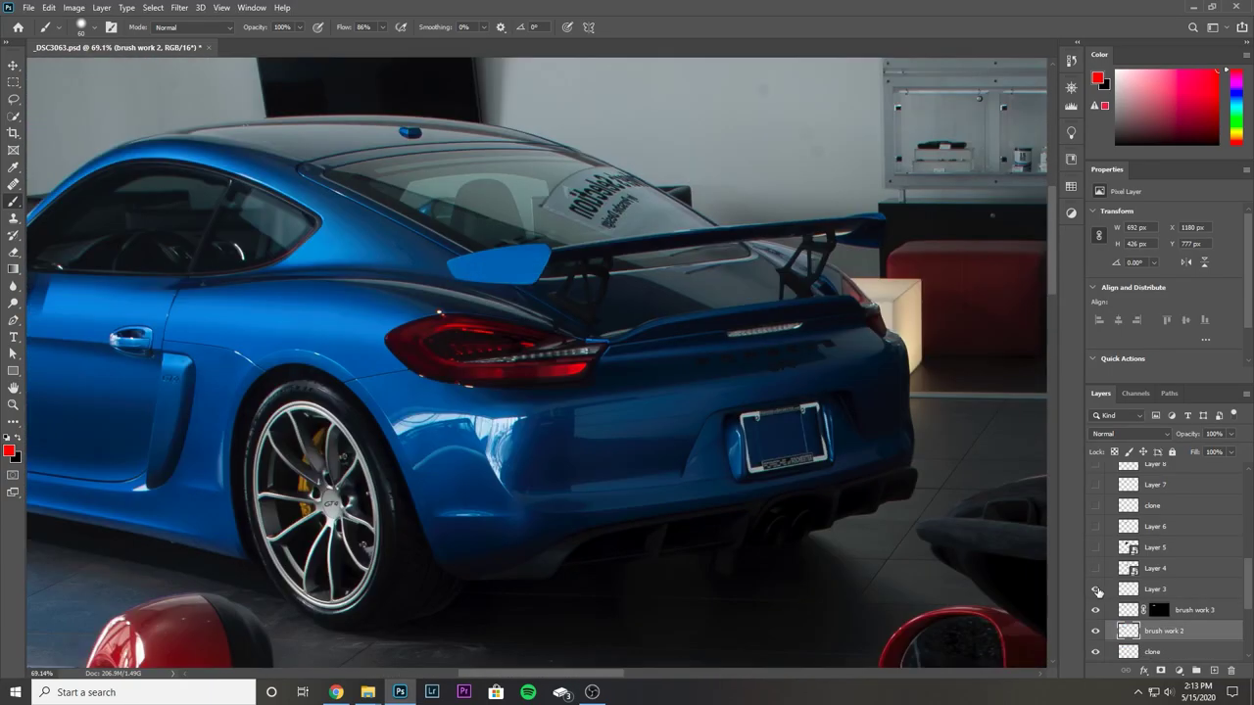
scroll(448, 252, "up", 2)
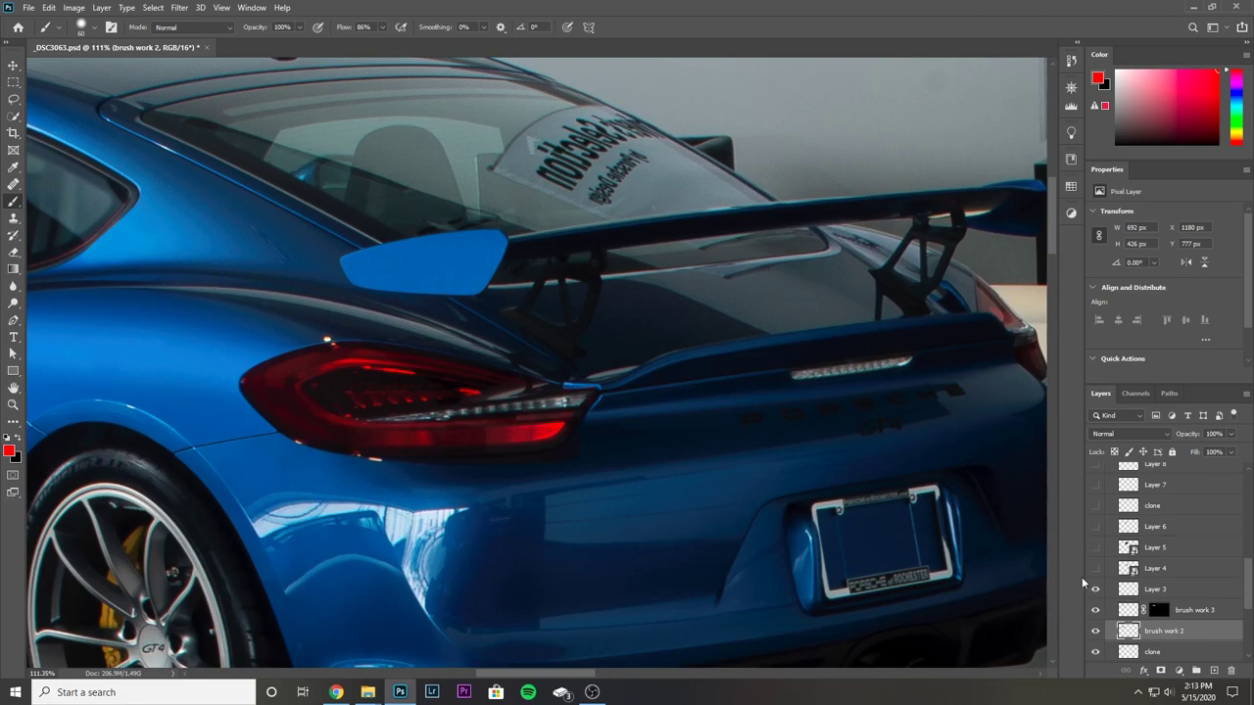
left_click(1095, 570)
left_click(1095, 589)
left_click(1095, 590)
left_click(1095, 590)
left_click(1095, 590)
left_click_drag(784, 452, 554, 443)
scroll(553, 443, "down", 3)
left_click_drag(474, 478, 570, 438)
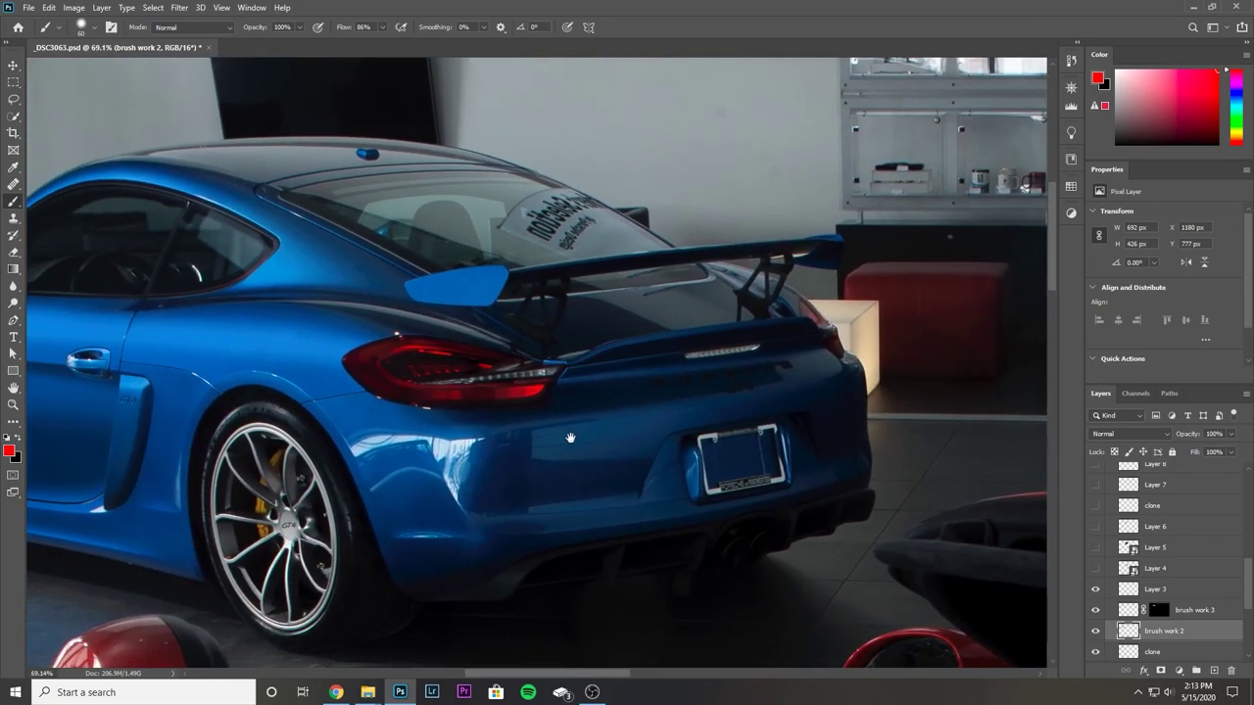
Make Layer 4 visible, compare the lower rear bumper and exhaust with and without it, and select the layer.
scroll(1166, 517, "up", 1)
left_click(1095, 589)
left_click(1095, 589)
left_click(1095, 588)
scroll(840, 573, "up", 1)
scroll(686, 495, "up", 1)
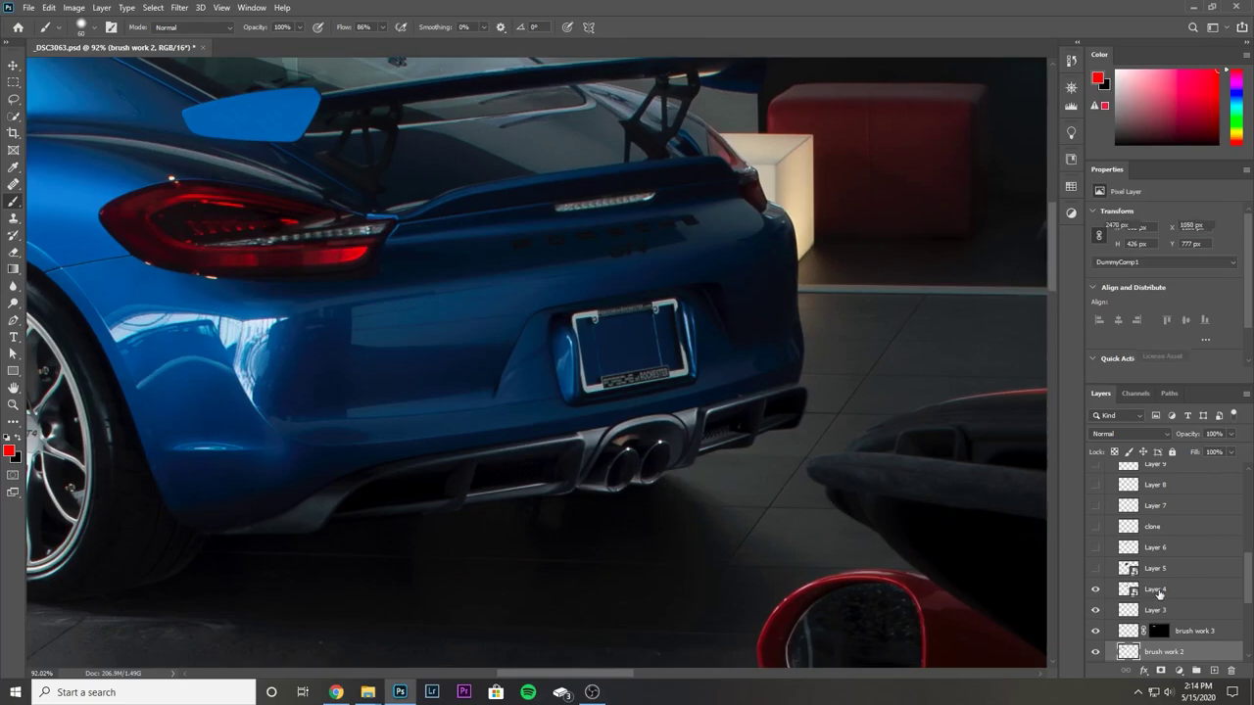
left_click(1183, 591)
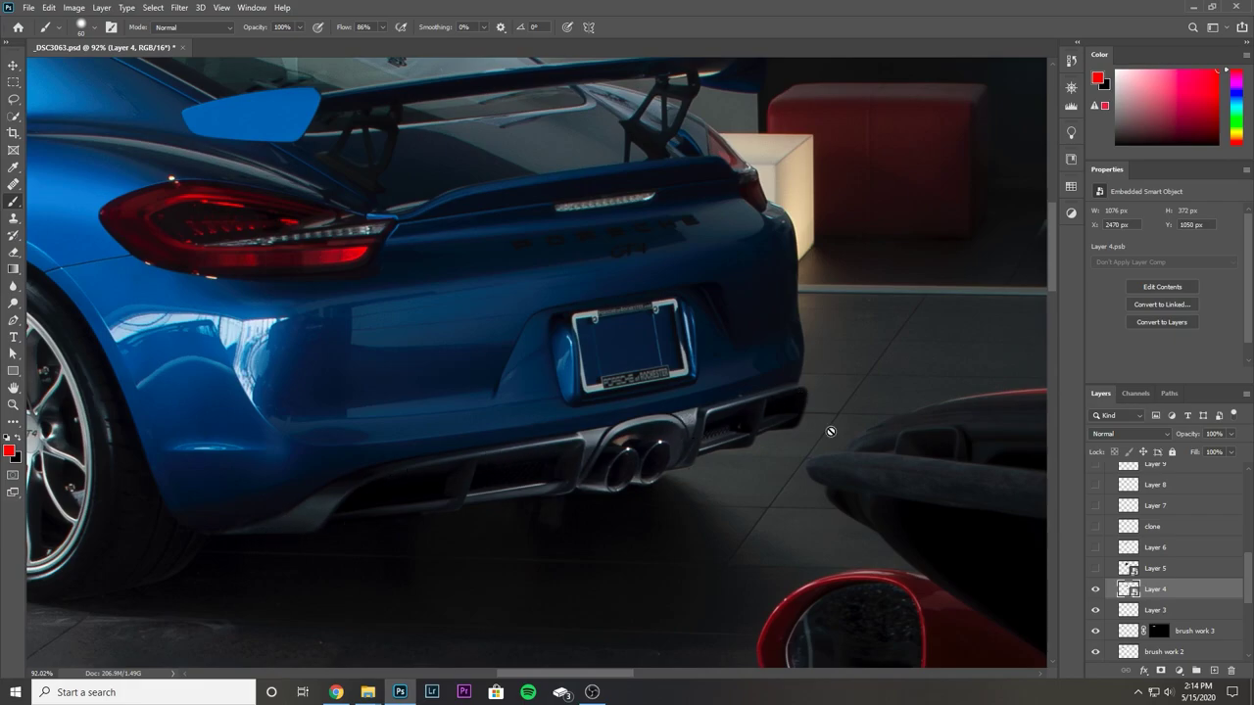
Select Layer 5 and make it visible, comparing the blue car's rear panel and spoiler with and without it.
left_click(1095, 568)
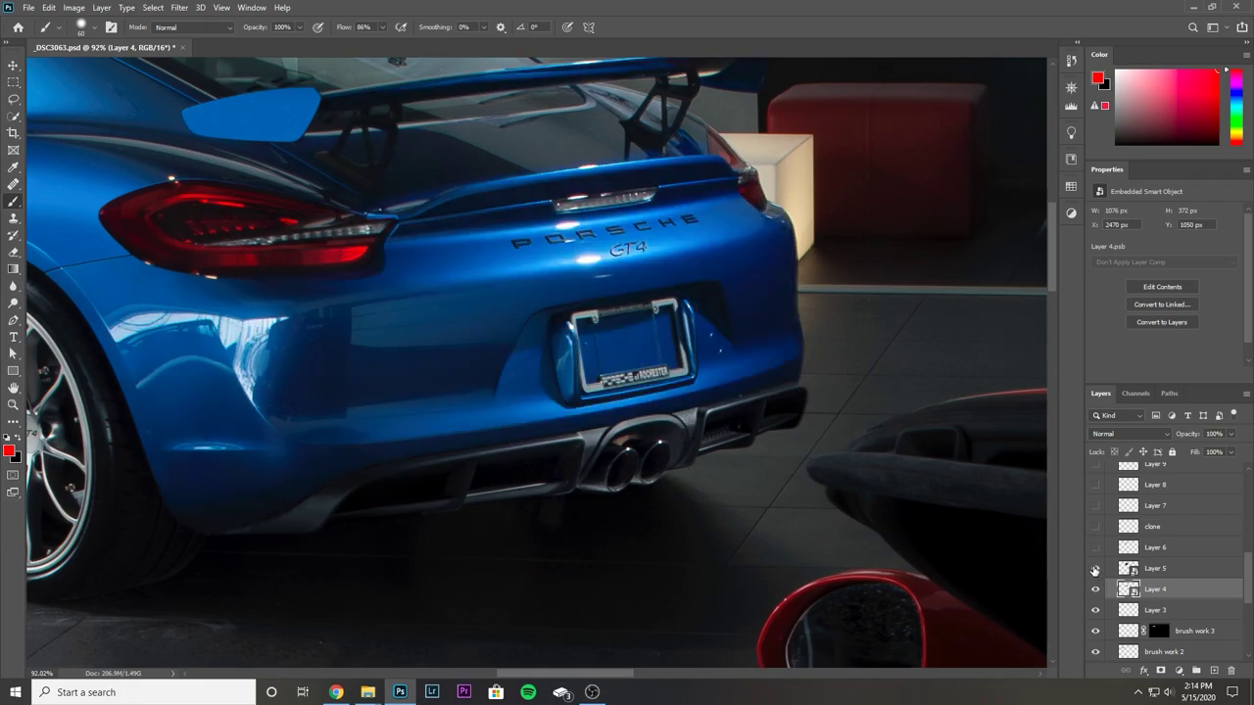
scroll(659, 359, "down", 1)
scroll(648, 330, "down", 3)
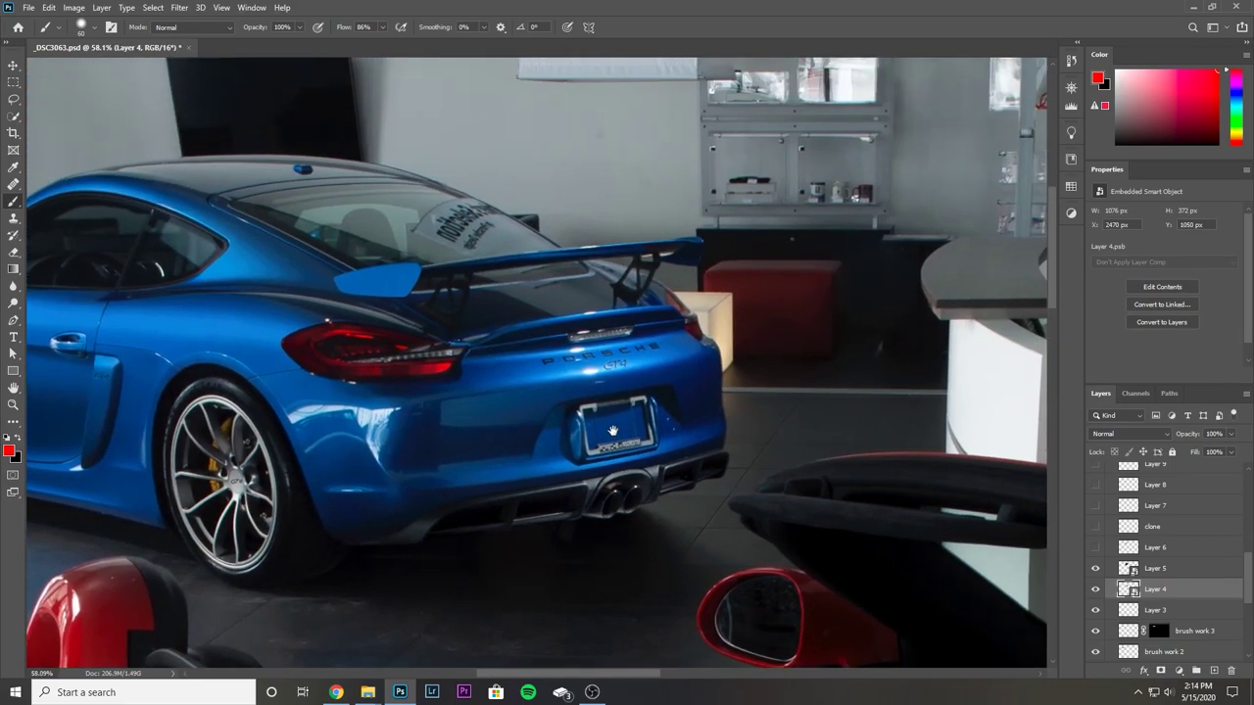
left_click(1107, 568)
left_click(1096, 568)
left_click(1097, 568)
left_click(1098, 570)
left_click(1096, 569)
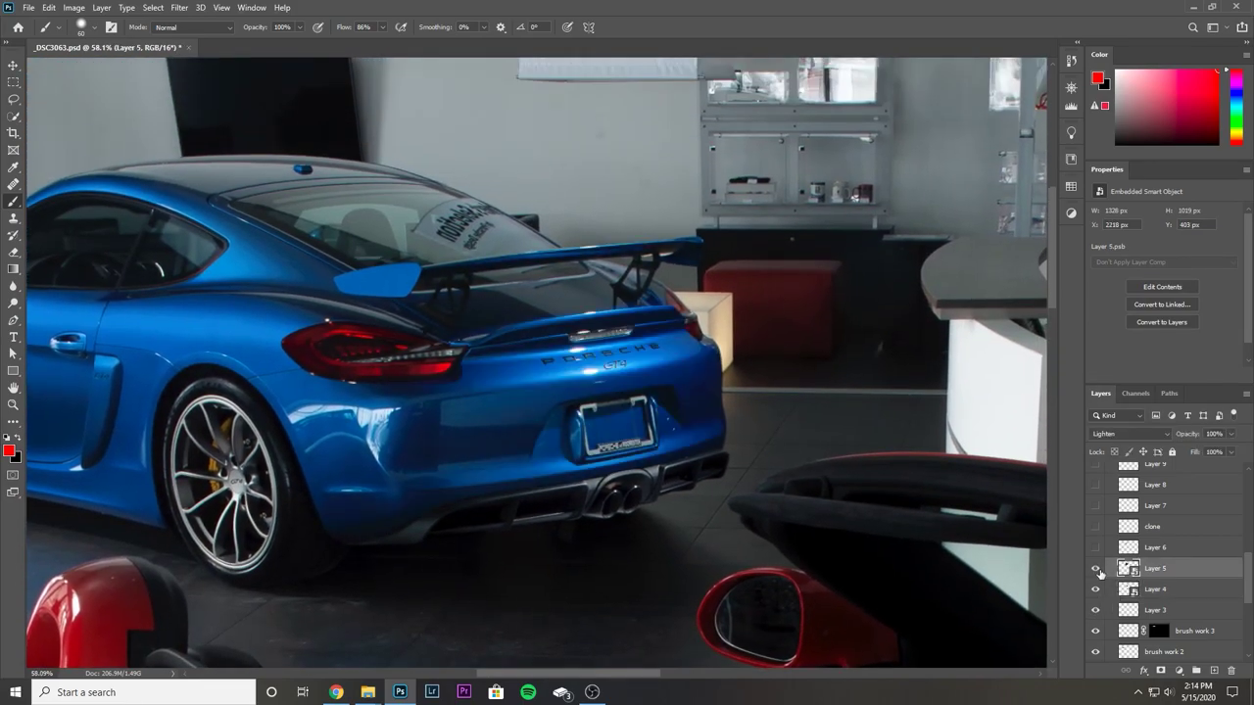
scroll(553, 384, "up", 2)
scroll(490, 222, "up", 1)
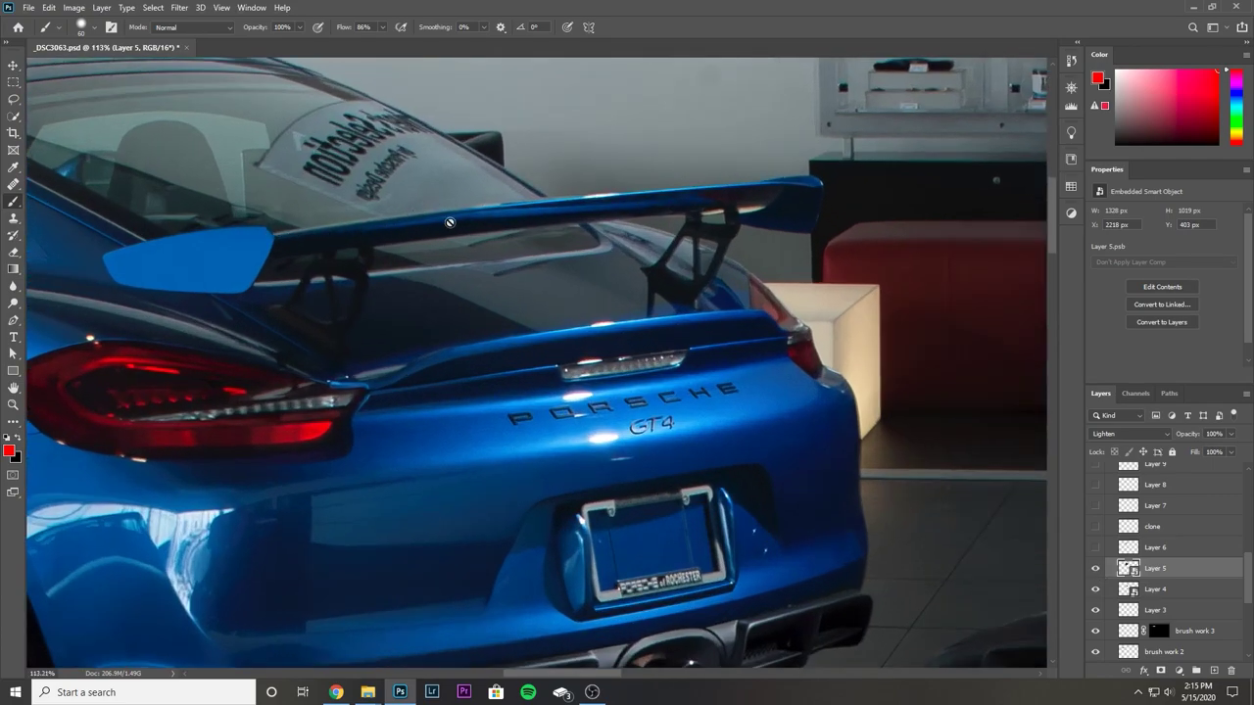
left_click(1096, 569)
left_click(1096, 568)
Hide Layer 4 and Layer 5 together and show them again to compare their combined effect on the whole car.
scroll(651, 233, "down", 2)
left_click(1096, 585)
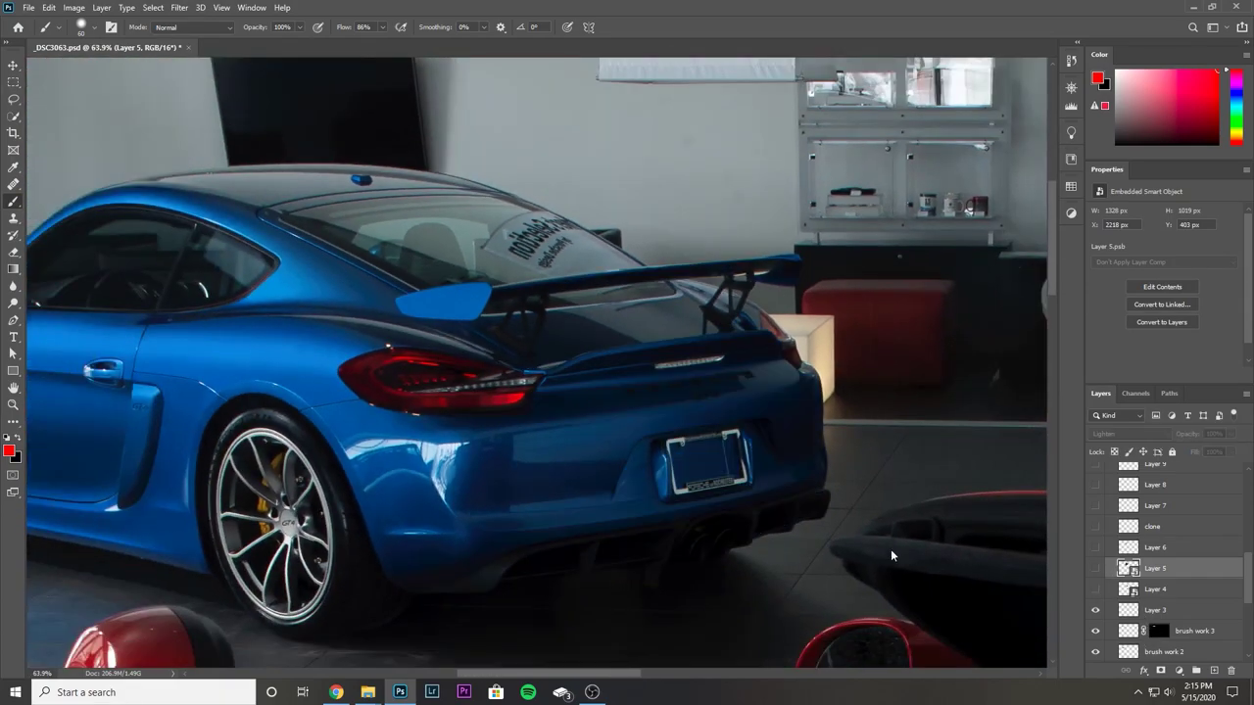
scroll(677, 461, "down", 3)
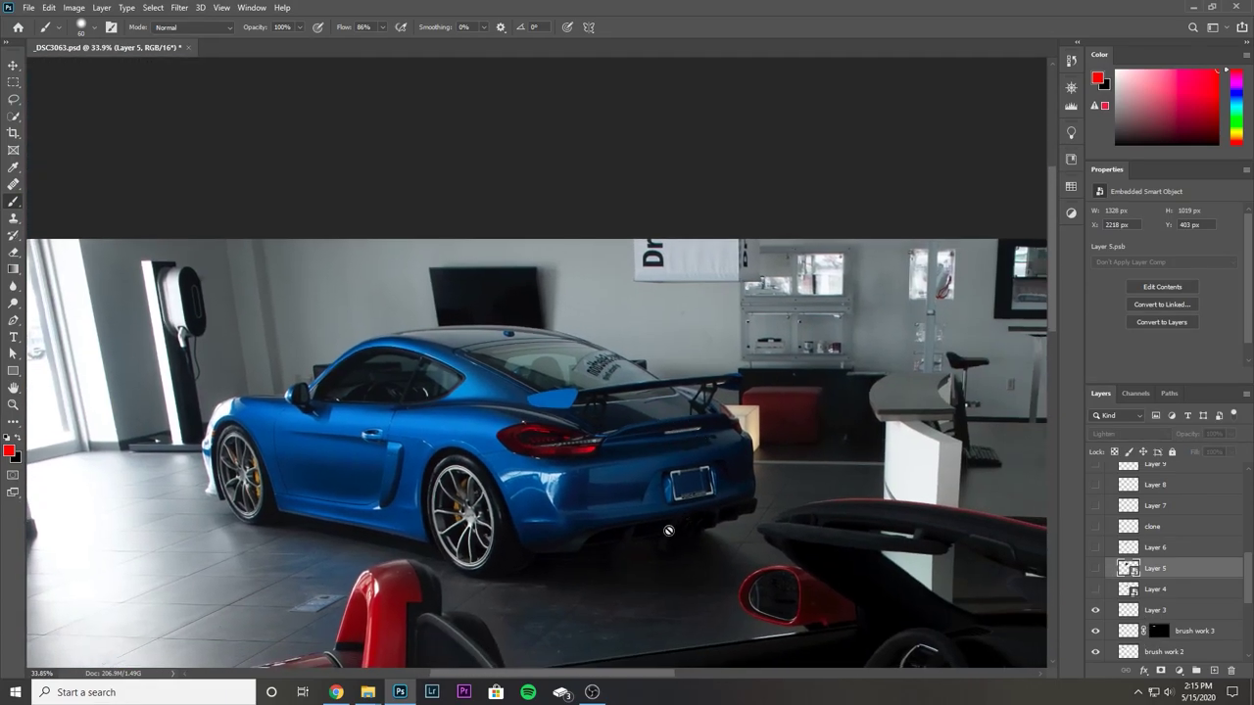
left_click(1097, 568)
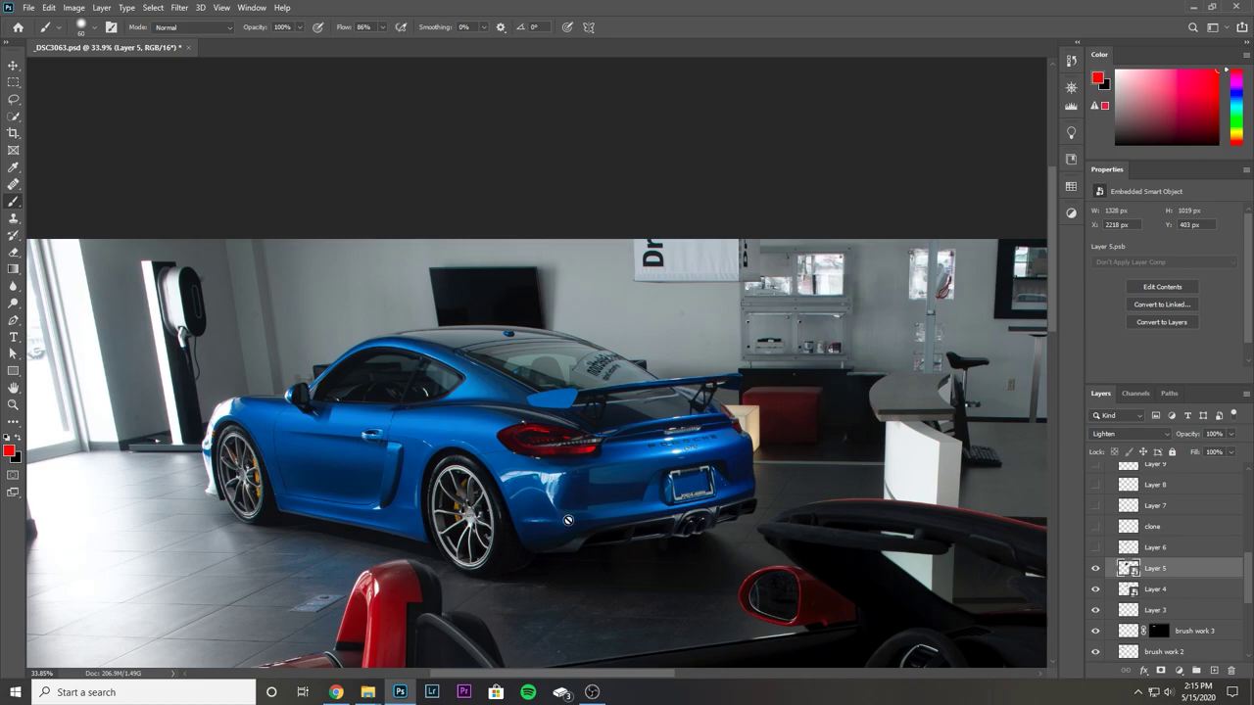
Select Layer 6 and make it visible, comparing the rear bumper reflections with and without it.
scroll(745, 529, "down", 1)
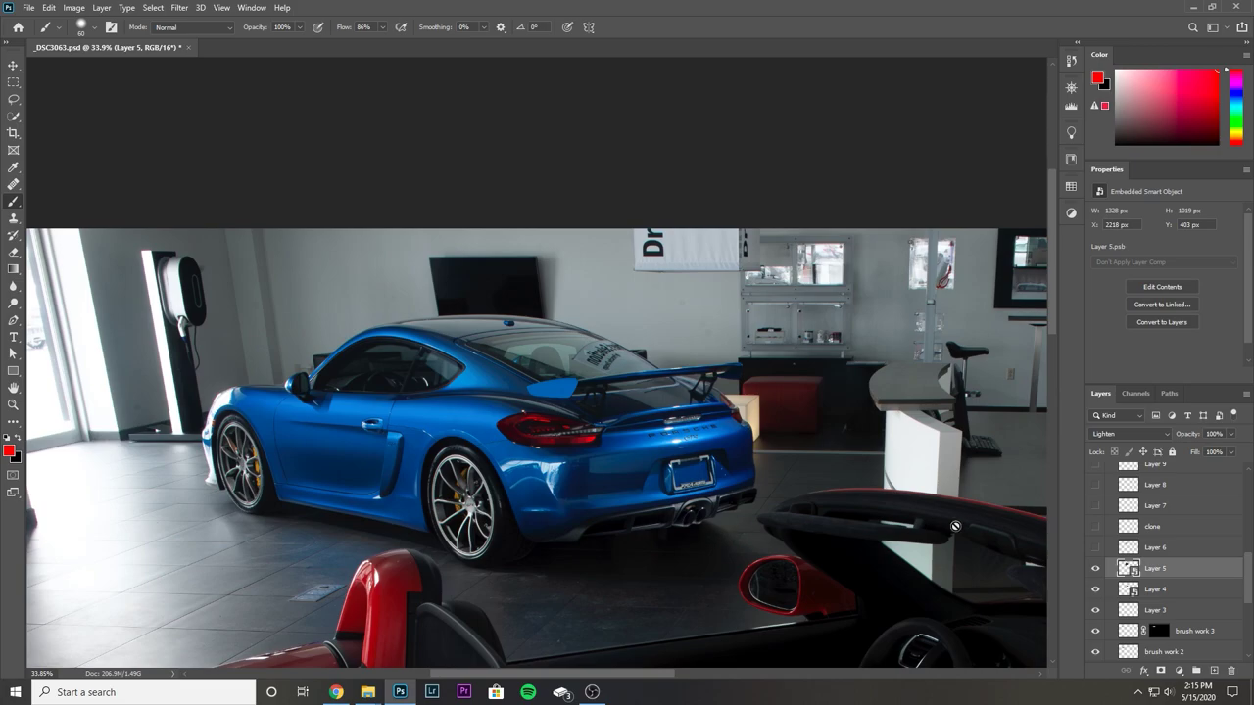
left_click(1095, 548)
left_click(1095, 549)
left_click(1095, 549)
left_click(1100, 550)
left_click(1095, 548)
left_click(1096, 549)
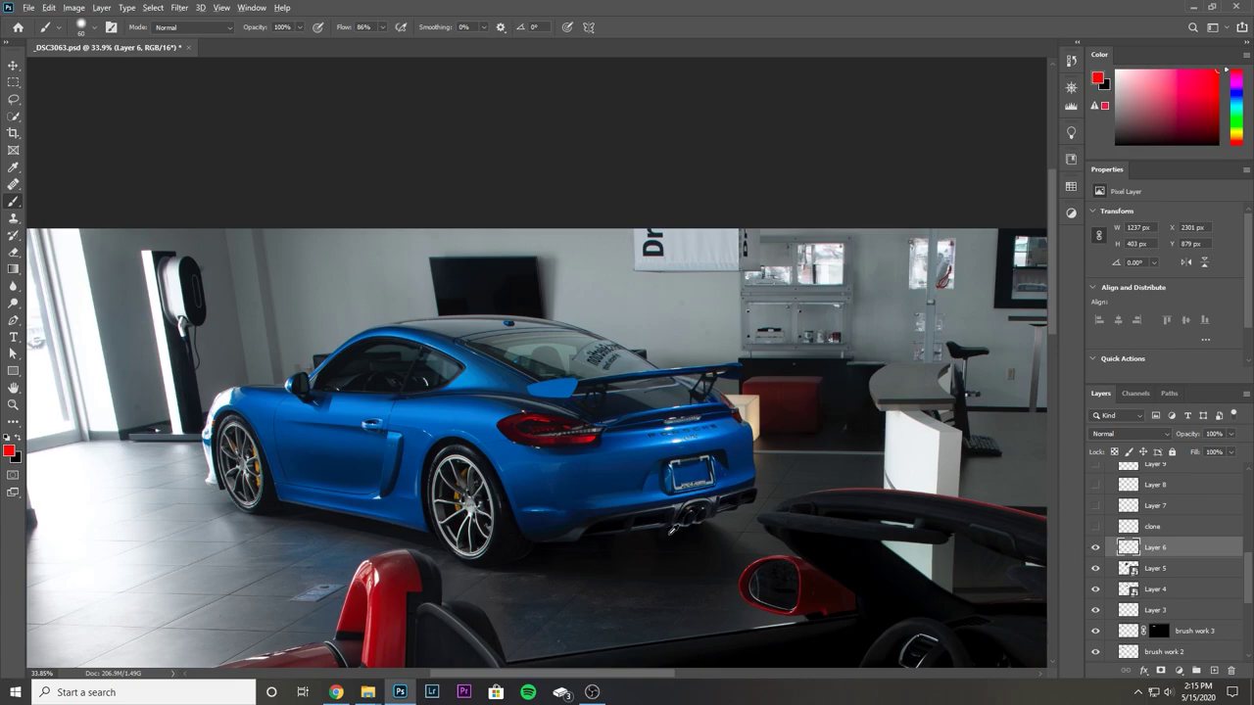
Compare the rear of the blue car up close with and without the clone layer above Layer 6.
scroll(672, 529, "up", 5)
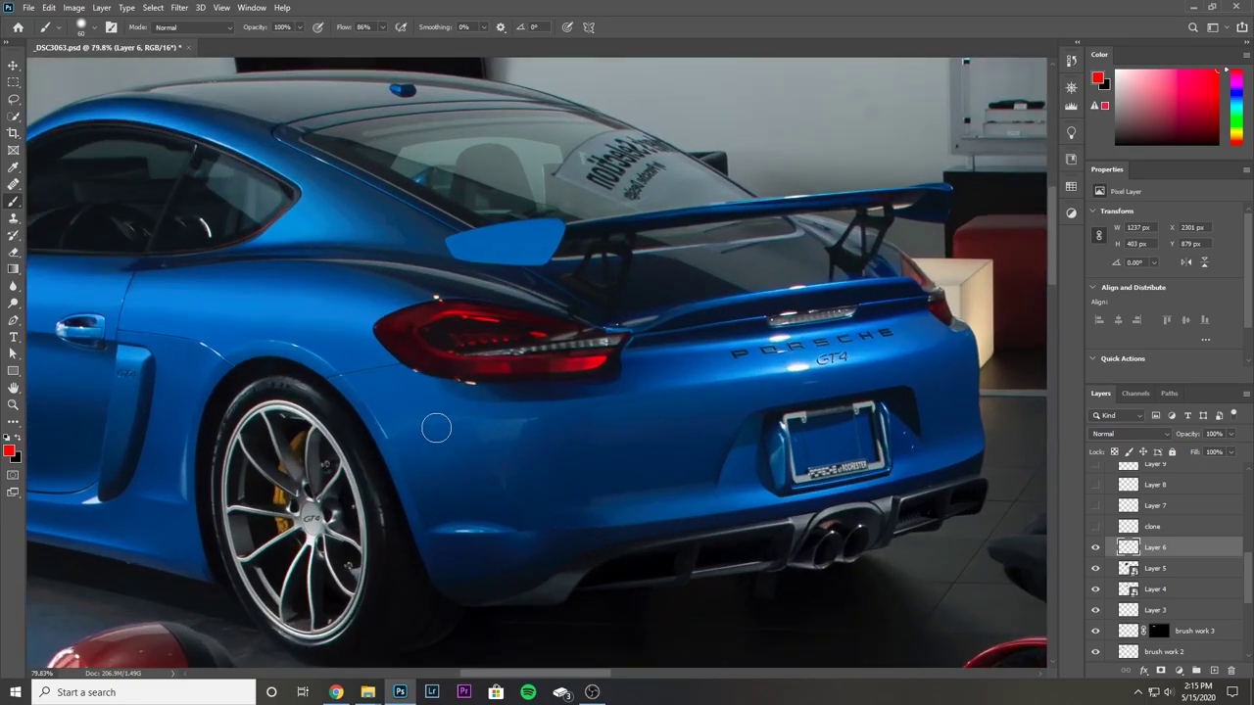
left_click(1096, 527)
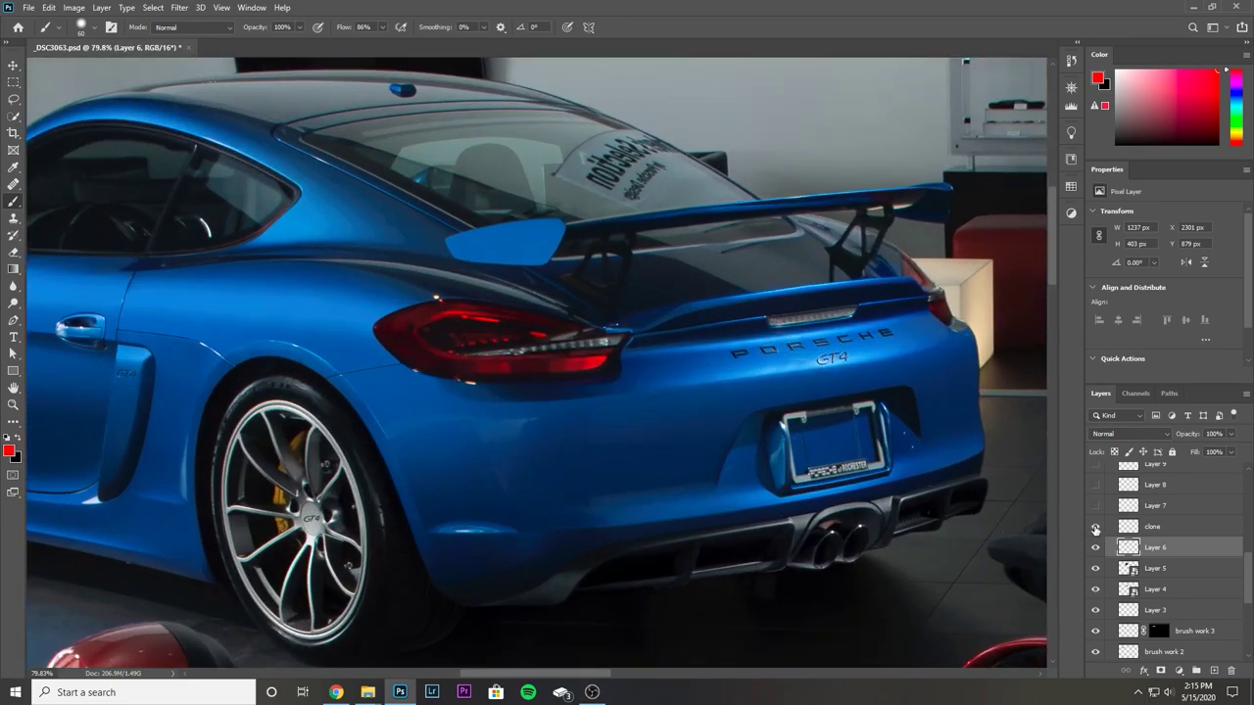
left_click(1095, 527)
left_click(1095, 527)
left_click(1095, 527)
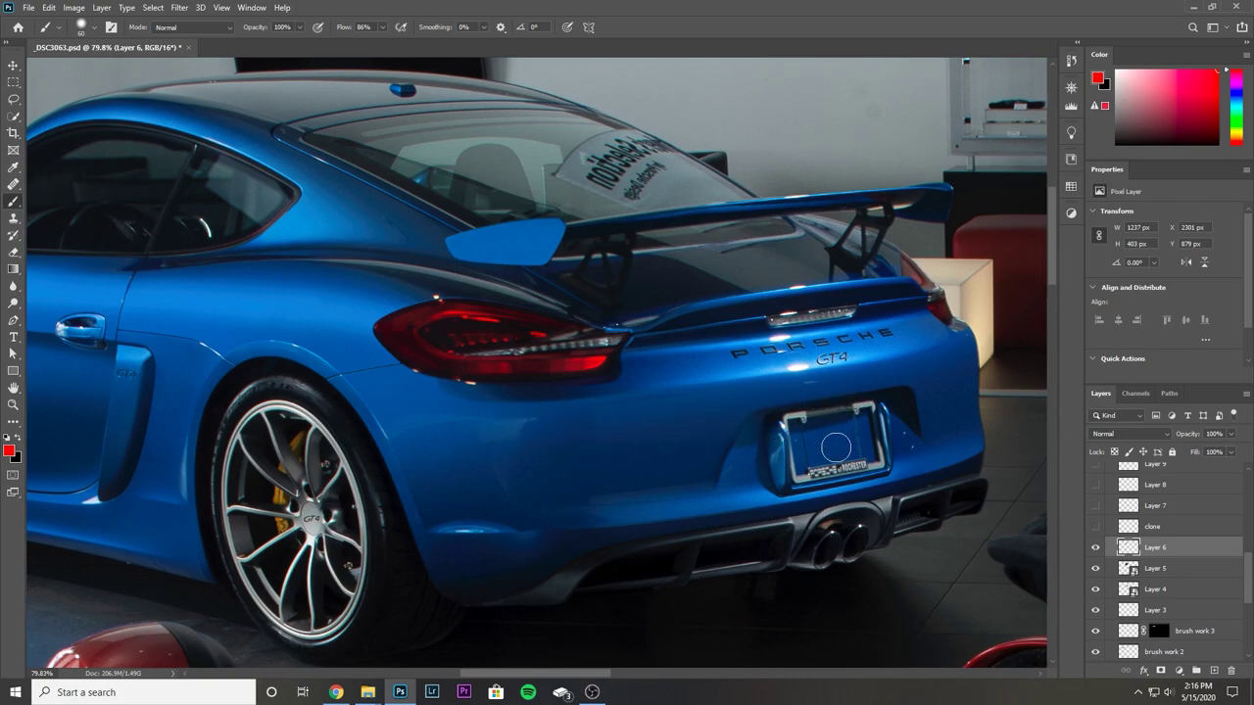
scroll(1096, 542, "up", 1)
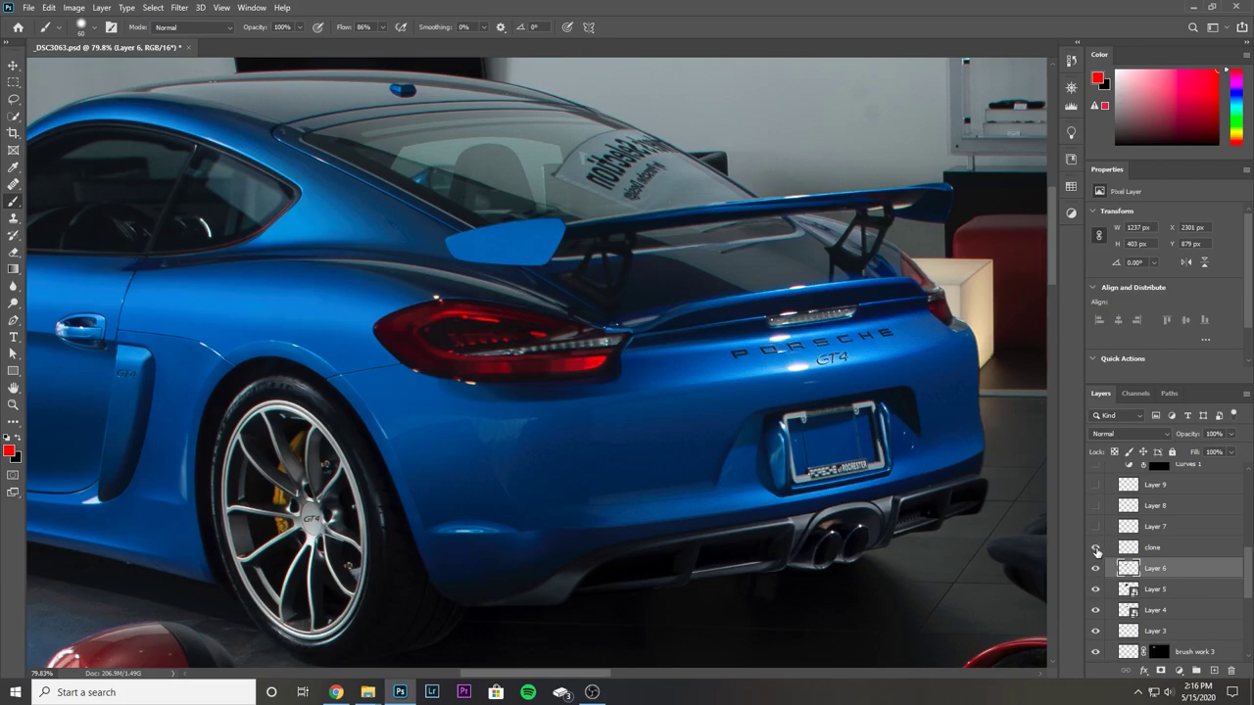
left_click(1096, 549)
left_click(1097, 550)
left_click(1096, 551)
left_click(1096, 550)
left_click(1096, 551)
left_click(1096, 550)
left_click(1096, 550)
left_click(1097, 550)
left_click(1096, 550)
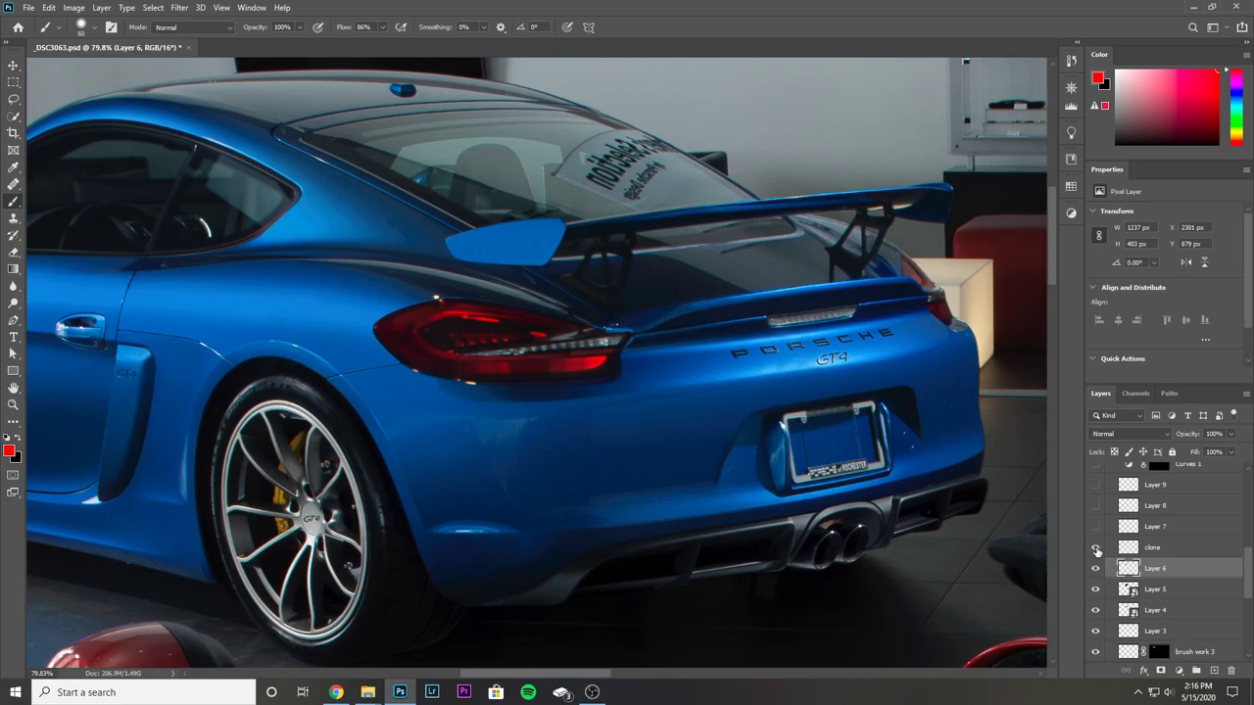
Compare the rear bumper with and without Layer 6, leaving it, the clone layer above it and Layer 7 visible.
left_click(1097, 550)
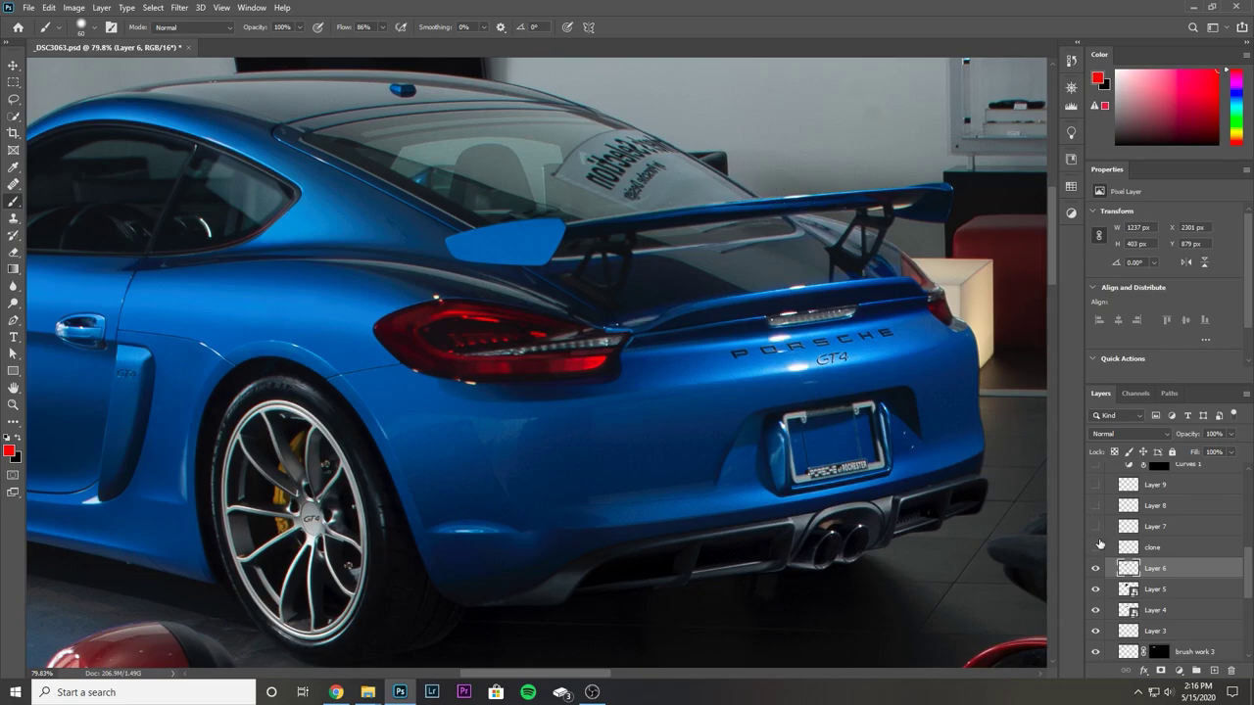
left_click(1095, 570)
left_click(1095, 569)
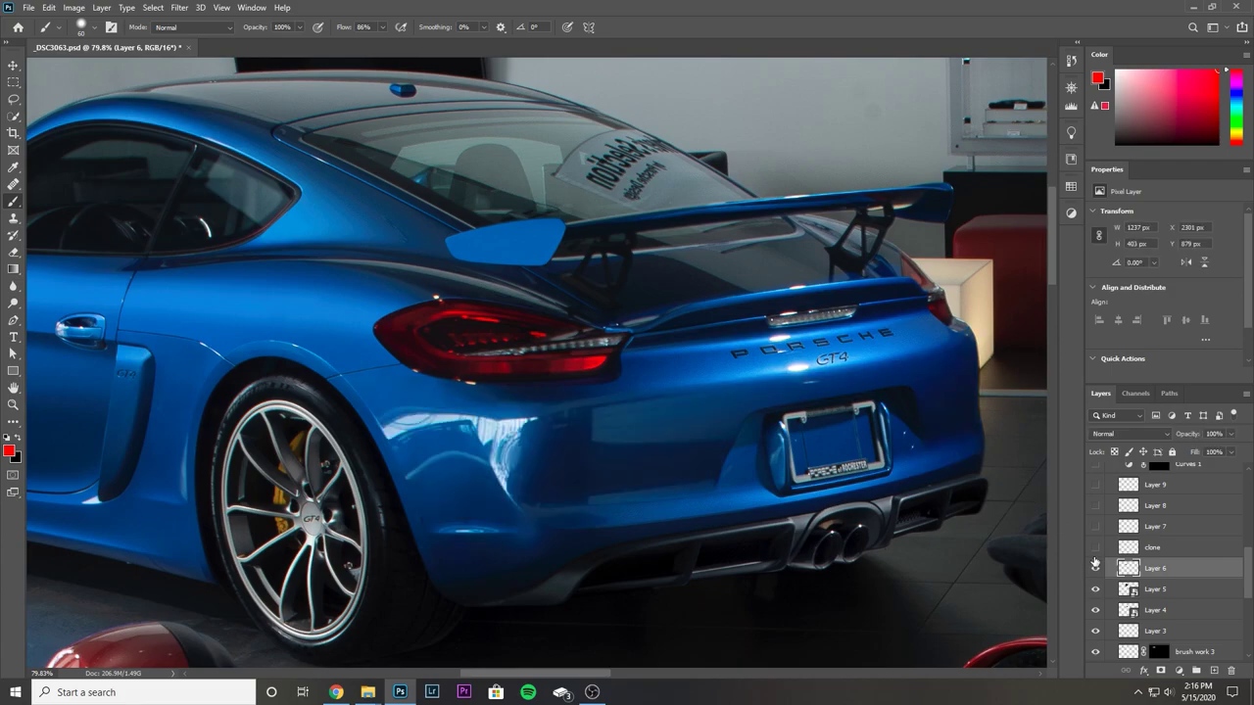
left_click(1095, 549)
left_click(1096, 548)
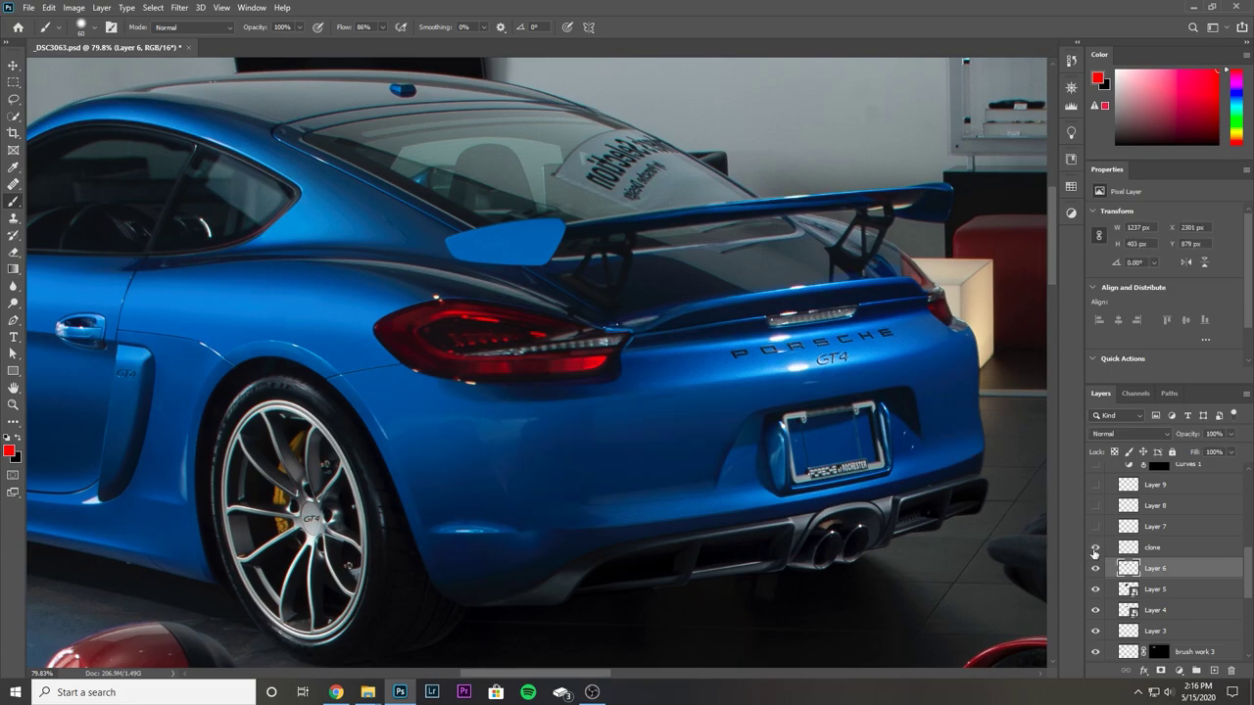
left_click(1095, 548)
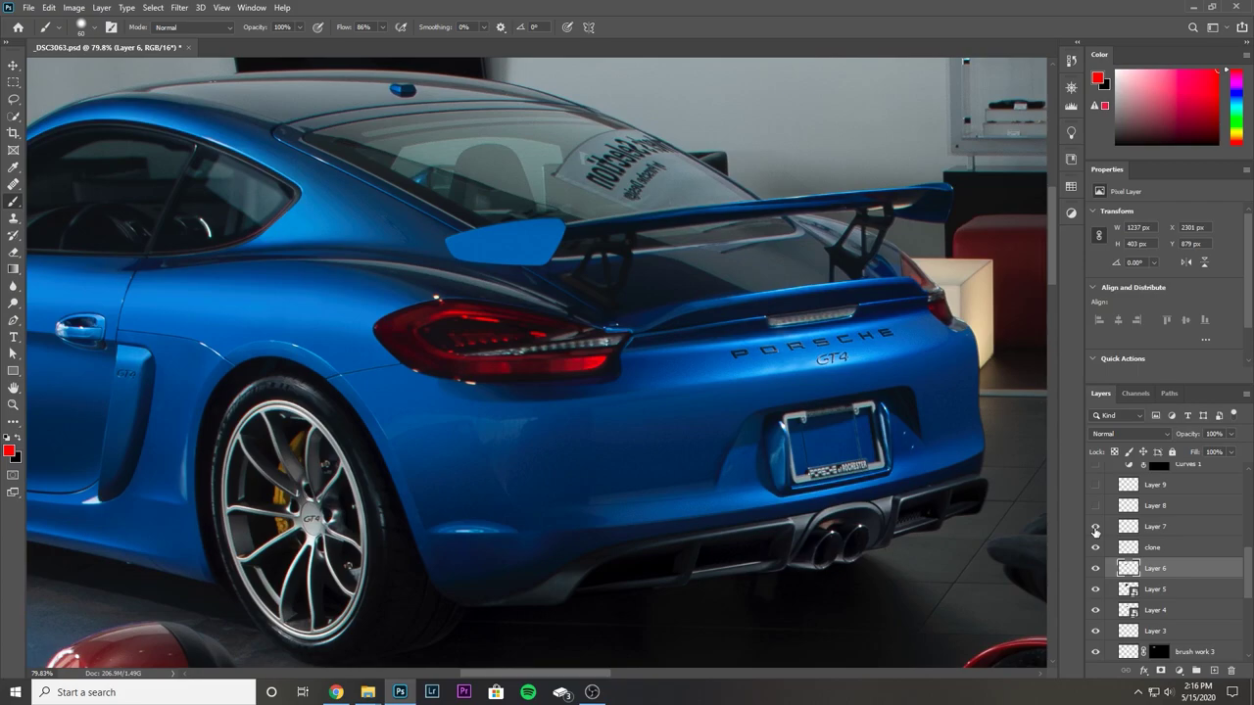
Make Layer 8 visible and compare the blue car's front fender with and without it.
scroll(897, 468, "down", 2)
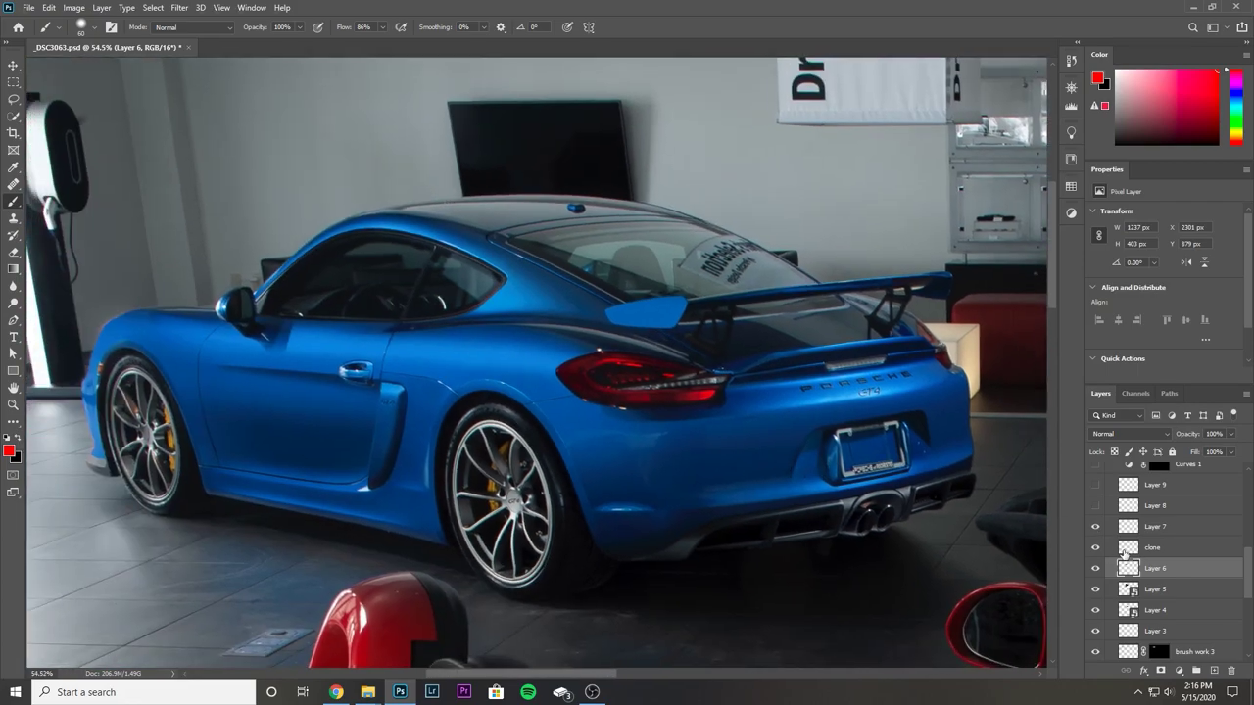
scroll(1122, 548, "up", 2)
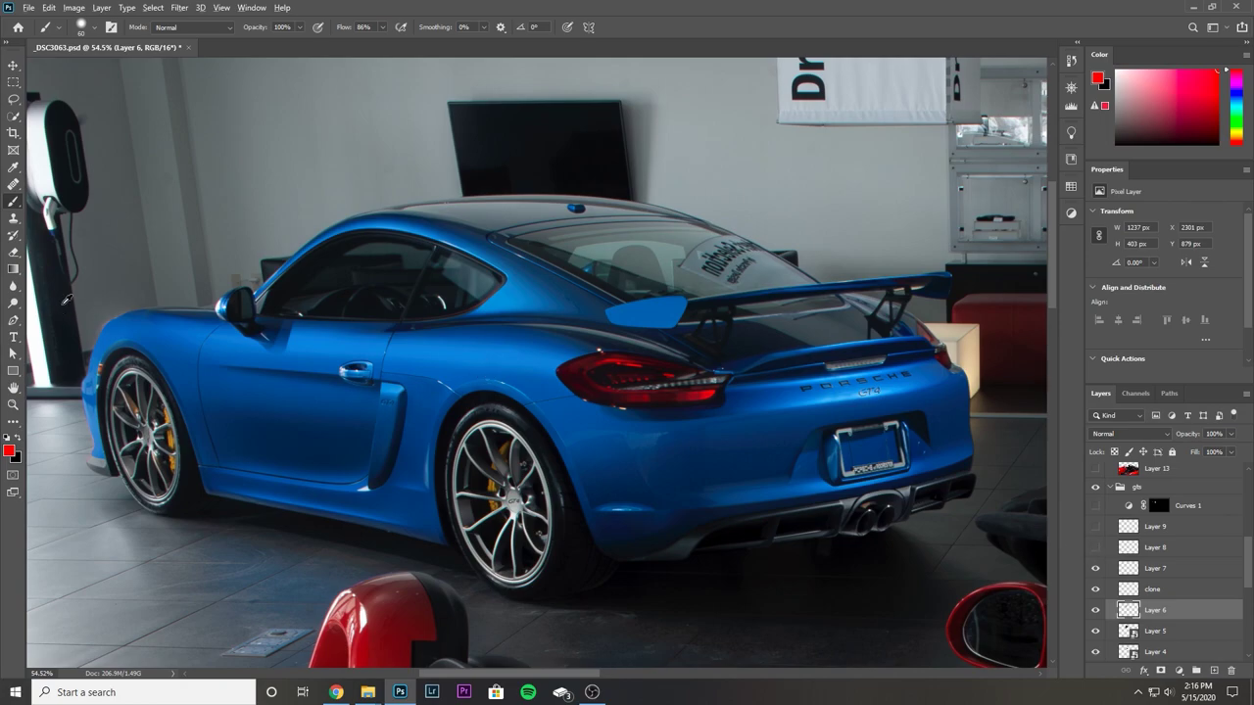
scroll(78, 308, "up", 5)
scroll(331, 351, "left", 3)
key("ctrl+z")
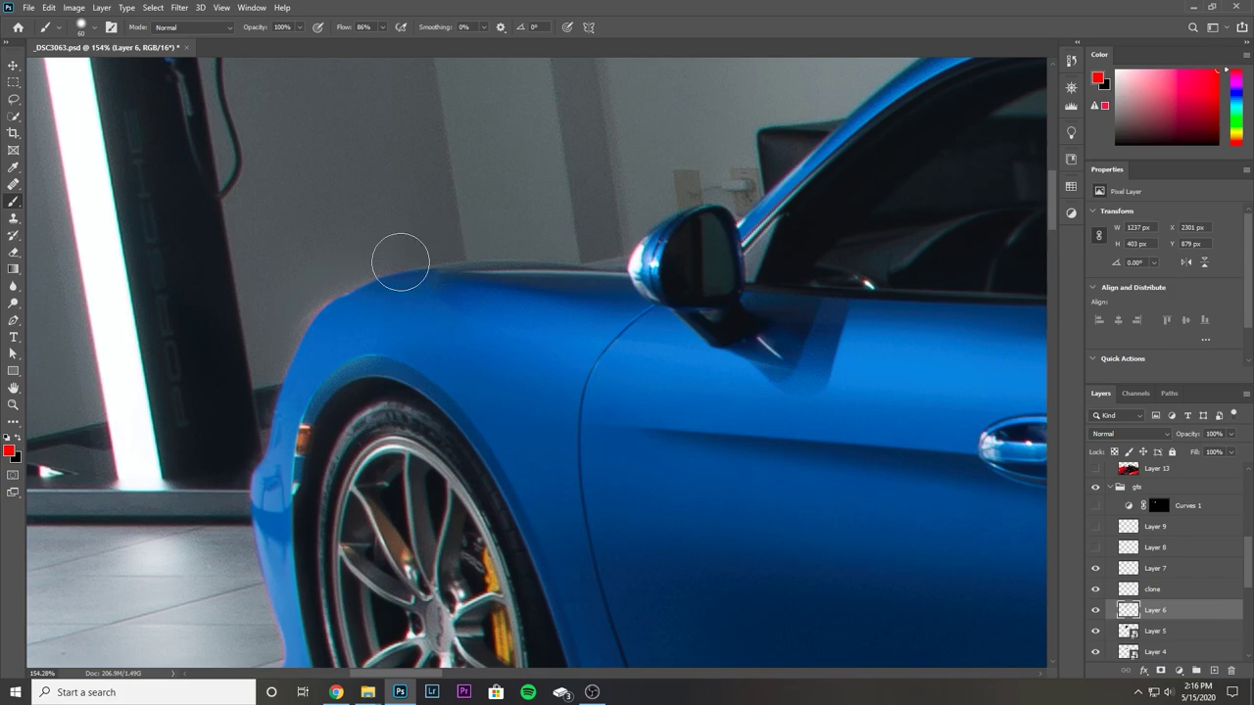
left_click(1096, 548)
left_click(1097, 549)
left_click(1096, 549)
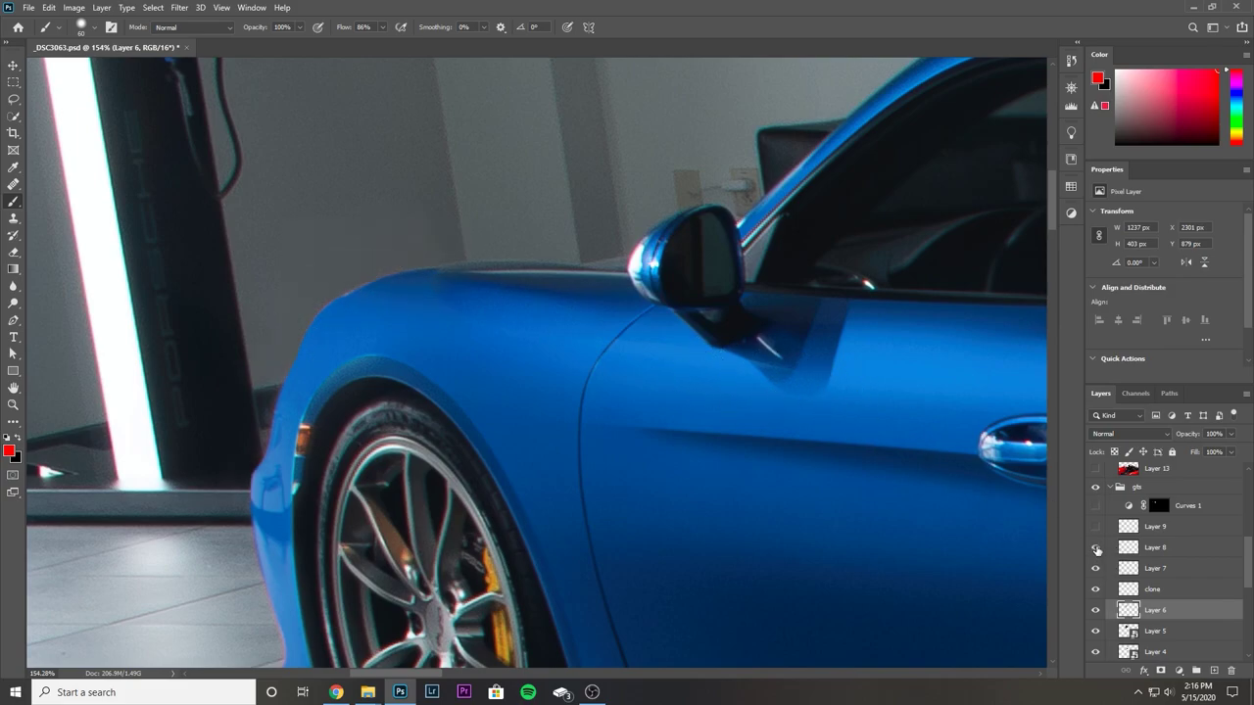
left_click(1096, 548)
Make Layer 9 visible, checking its effect on the blue car's side mirror.
scroll(1097, 578, "up", 1)
left_click(1096, 549)
left_click(1096, 549)
left_click(1096, 548)
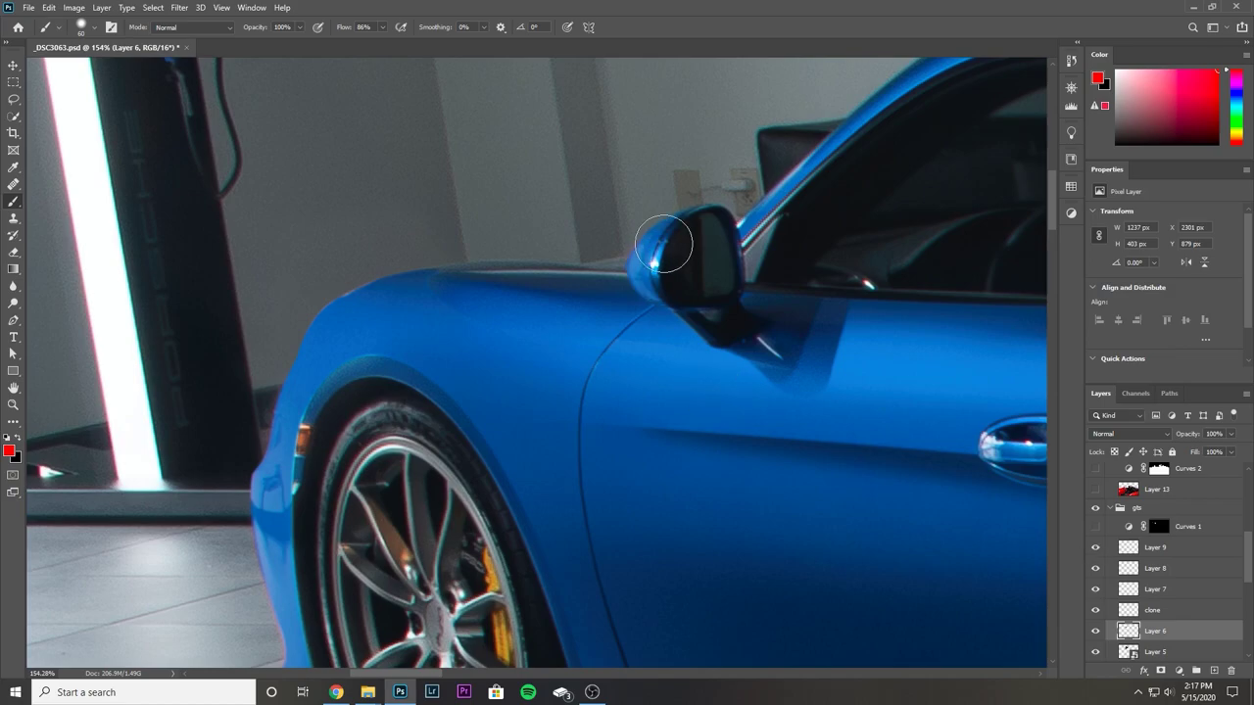
Compare the side mirror's white reflection up close with and without Layer 9.
scroll(664, 252, "up", 4)
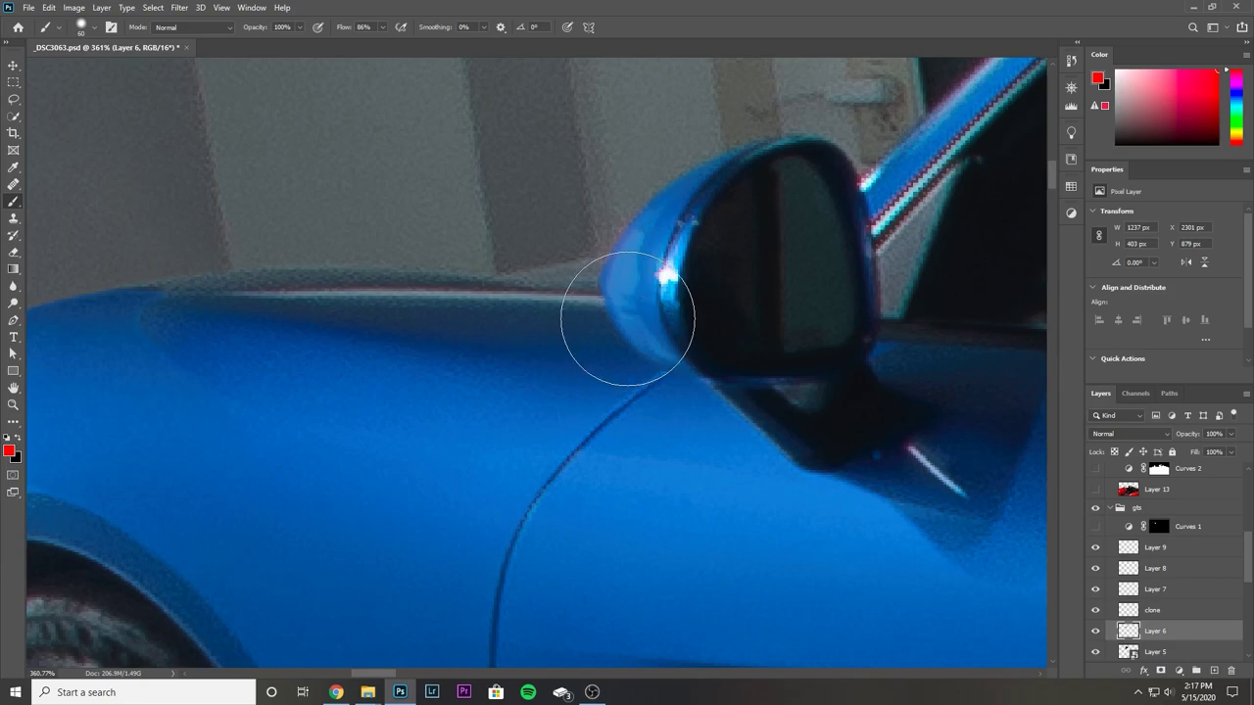
key("bracketleft")
key("bracketleft")
key("bracketleft")
key("bracketleft")
left_click(1097, 547)
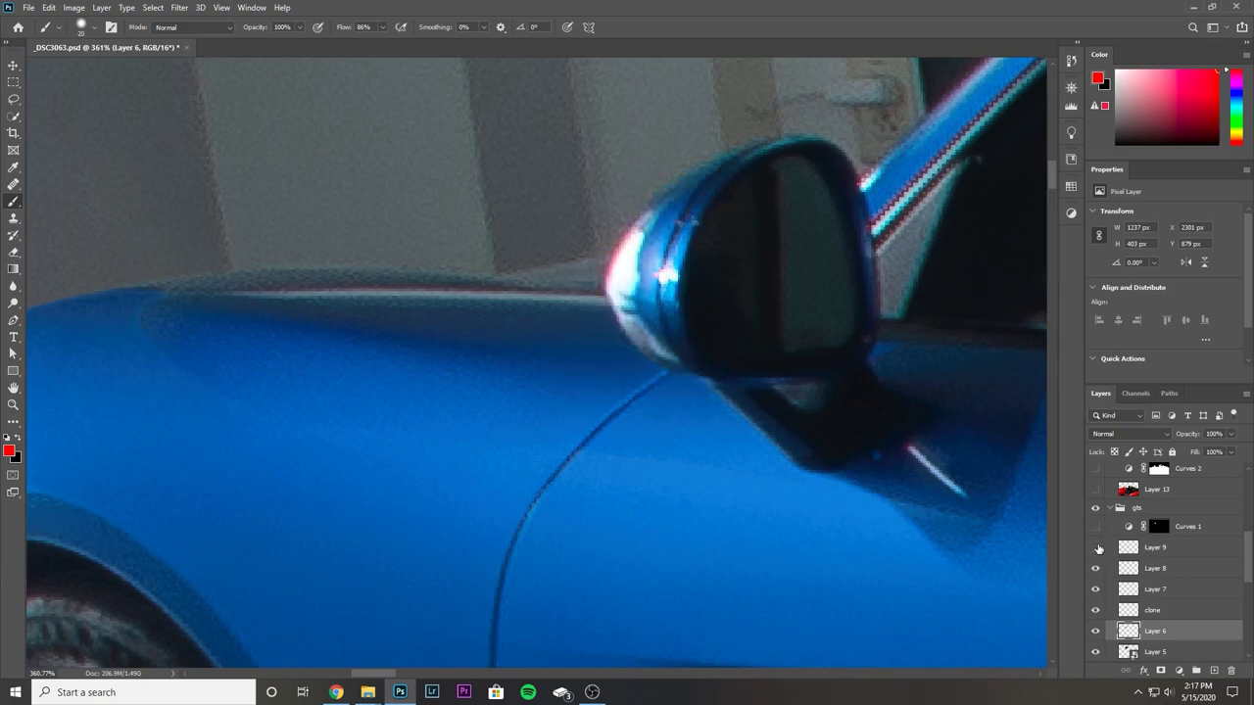
left_click(1097, 547)
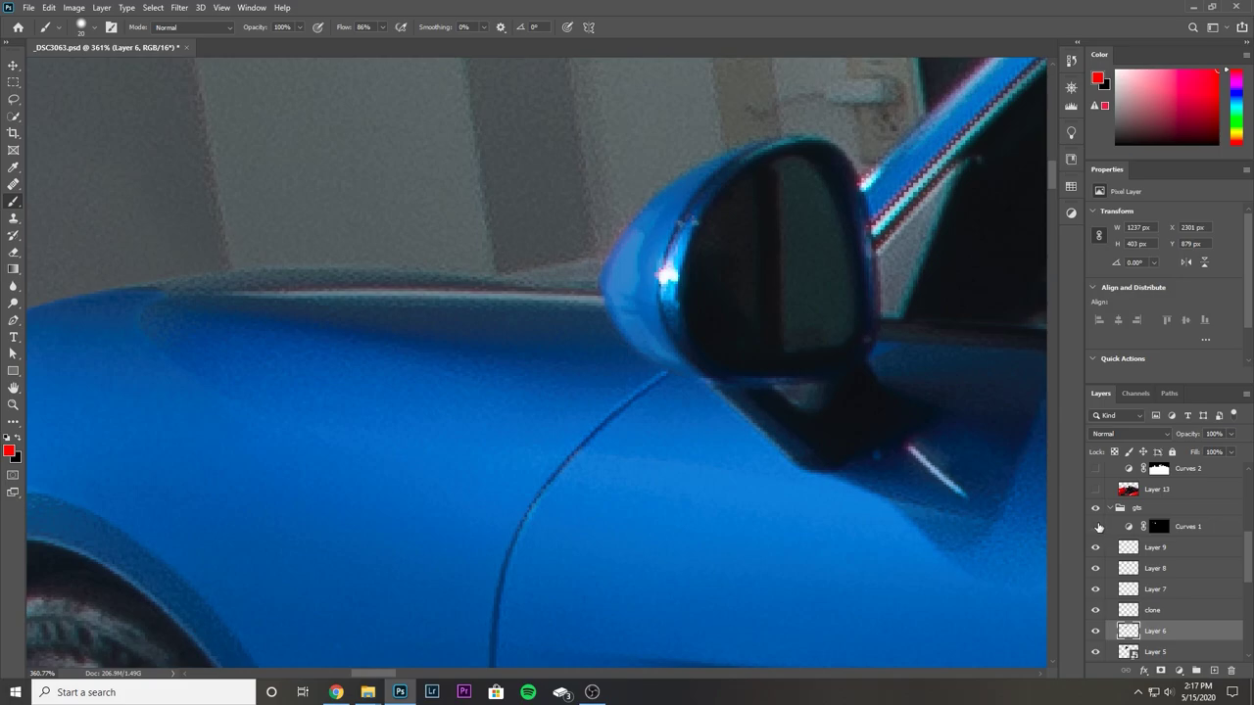
Make the Curves 1 adjustment visible and inspect the blue car's front bumper and wheel.
scroll(739, 399, "down", 10)
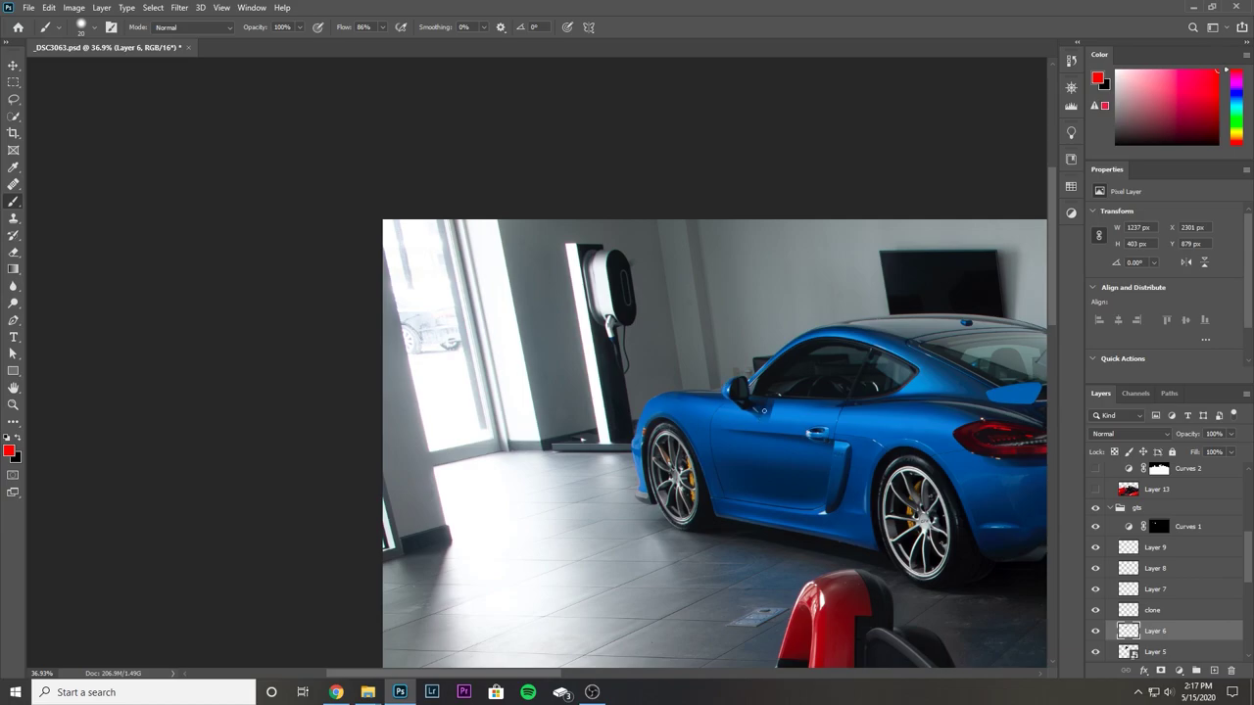
scroll(627, 476, "up", 6)
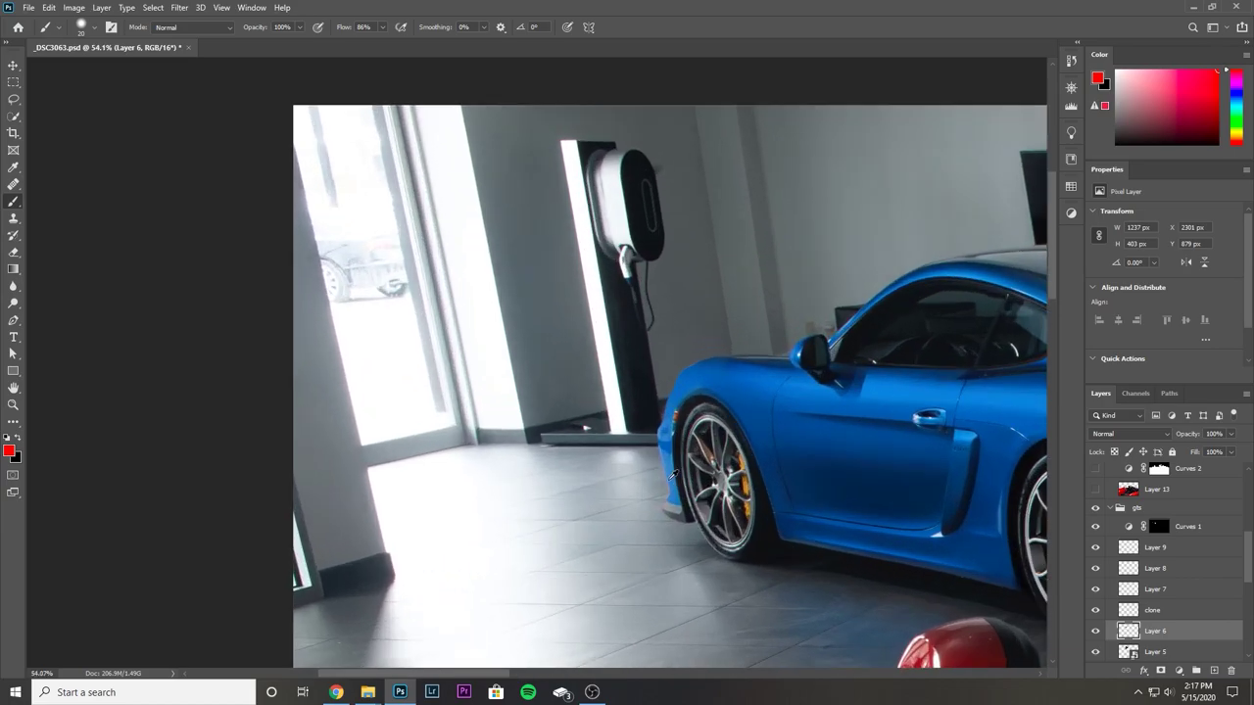
scroll(1110, 539, "down", 1)
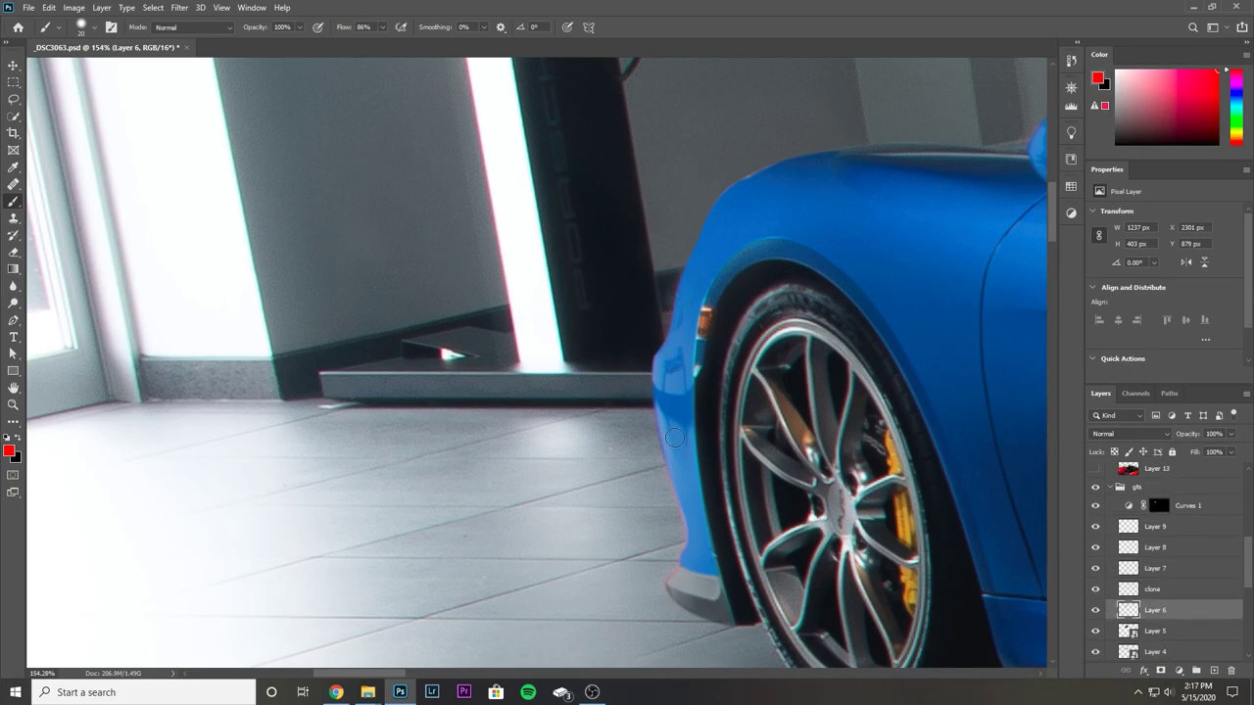
scroll(1097, 503, "down", 1)
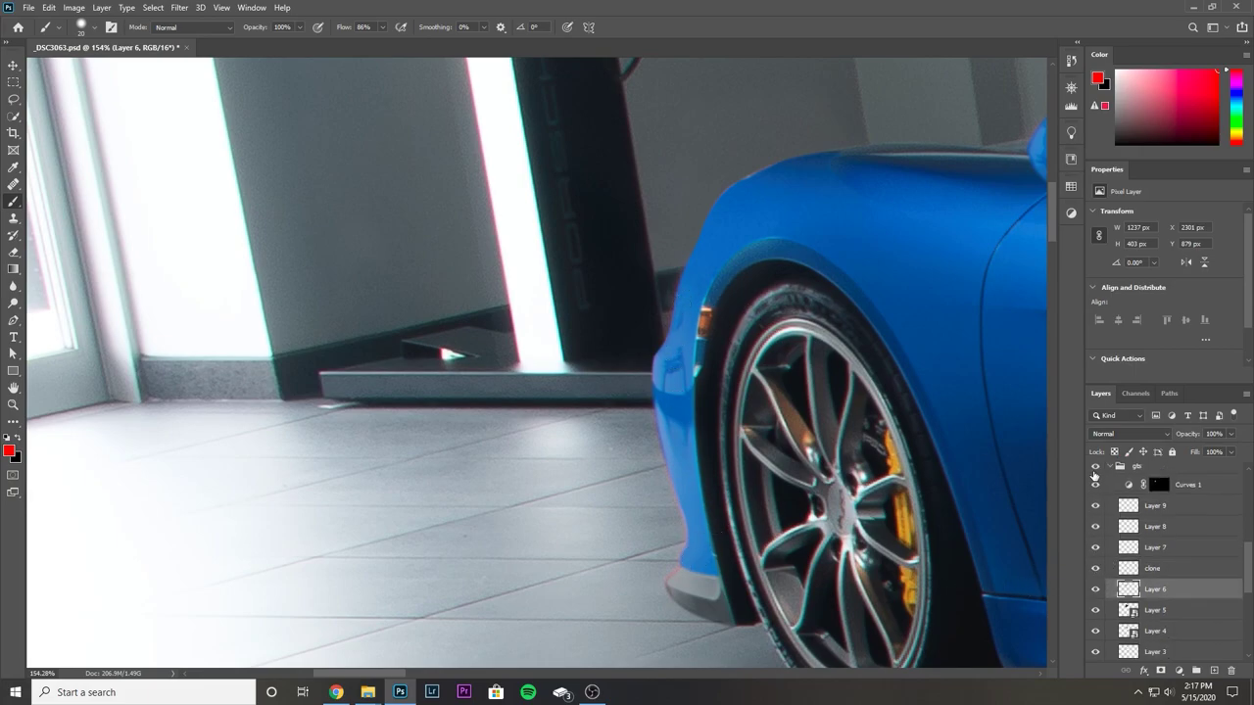
Hide and show the whole gts group to compare the front of the blue car with and without its retouching.
left_click(1096, 467)
left_click(1097, 467)
left_click(1096, 469)
left_click(1096, 468)
scroll(736, 415, "down", 5)
scroll(737, 414, "down", 5)
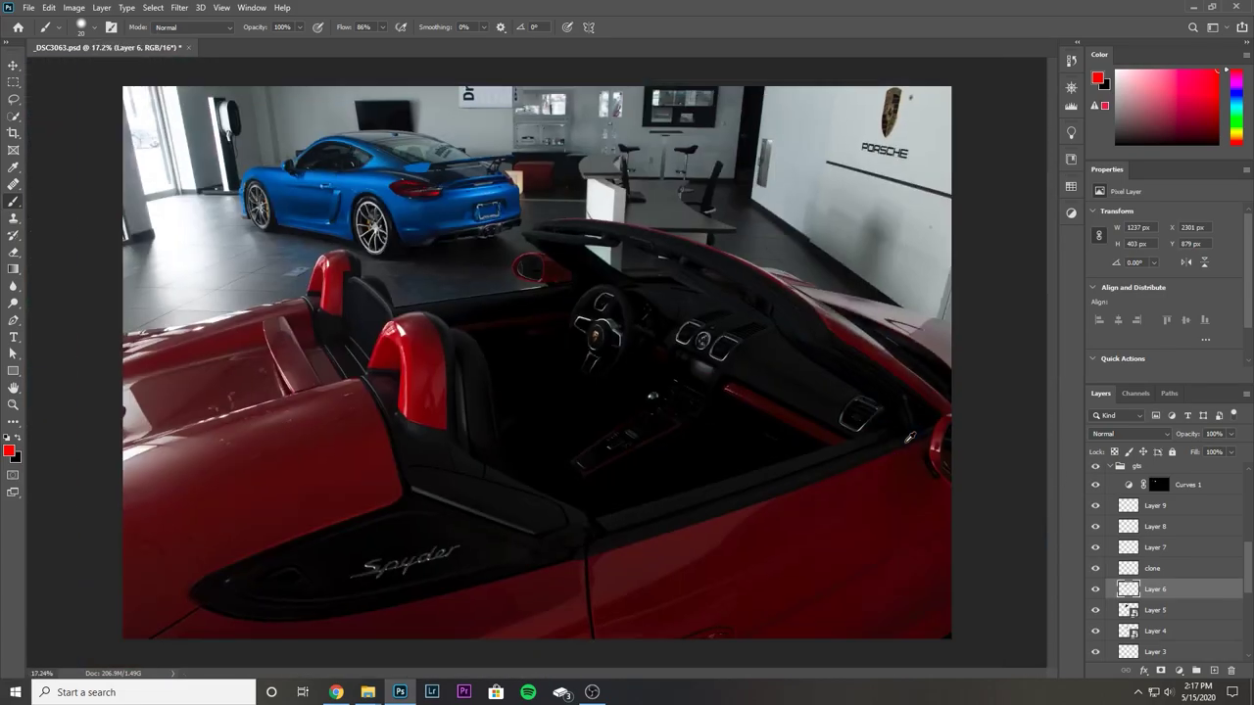
Collapse the gts group and toggle its visibility to compare the entire blue car before and after retouching.
scroll(421, 194, "up", 4)
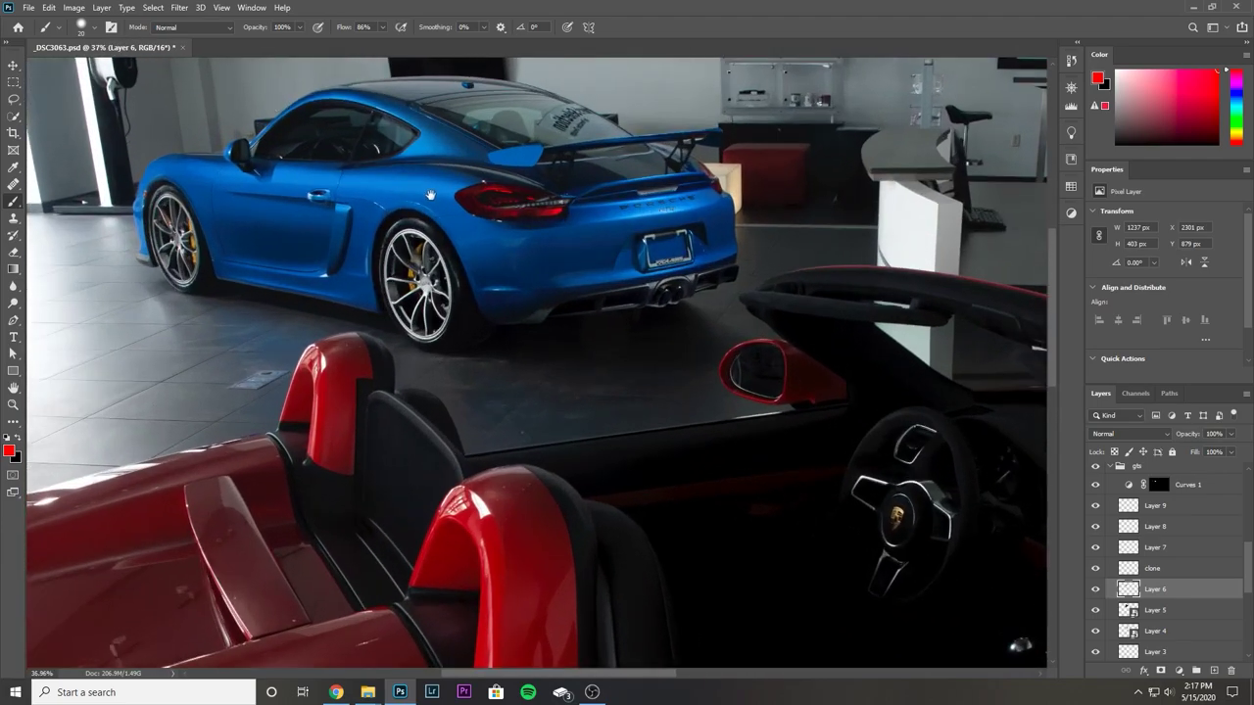
scroll(1158, 552, "up", 3)
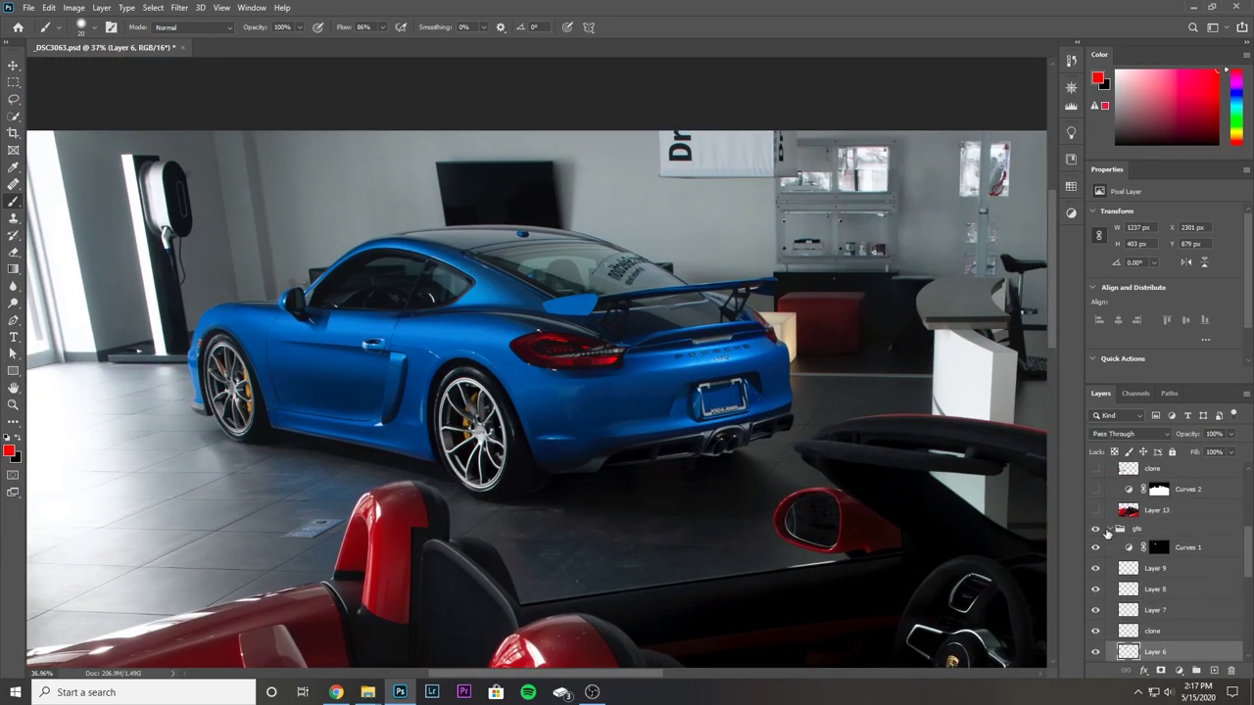
left_click(1107, 531)
left_click(1107, 529)
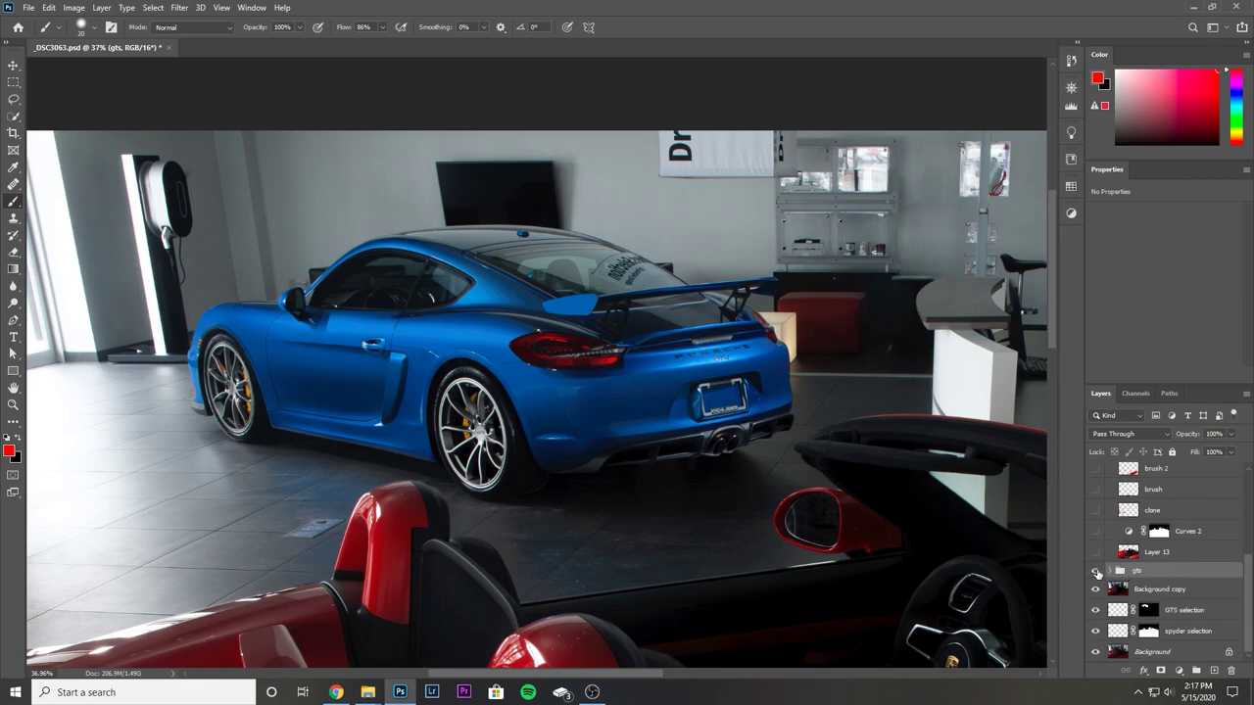
left_click(1096, 572)
left_click(1097, 572)
left_click(1096, 572)
left_click(1096, 572)
left_click(1096, 572)
left_click(1096, 572)
Compare the blue car's side panels and wheels up close with and without the gts group, leaving the group visible.
scroll(220, 431, "up", 4)
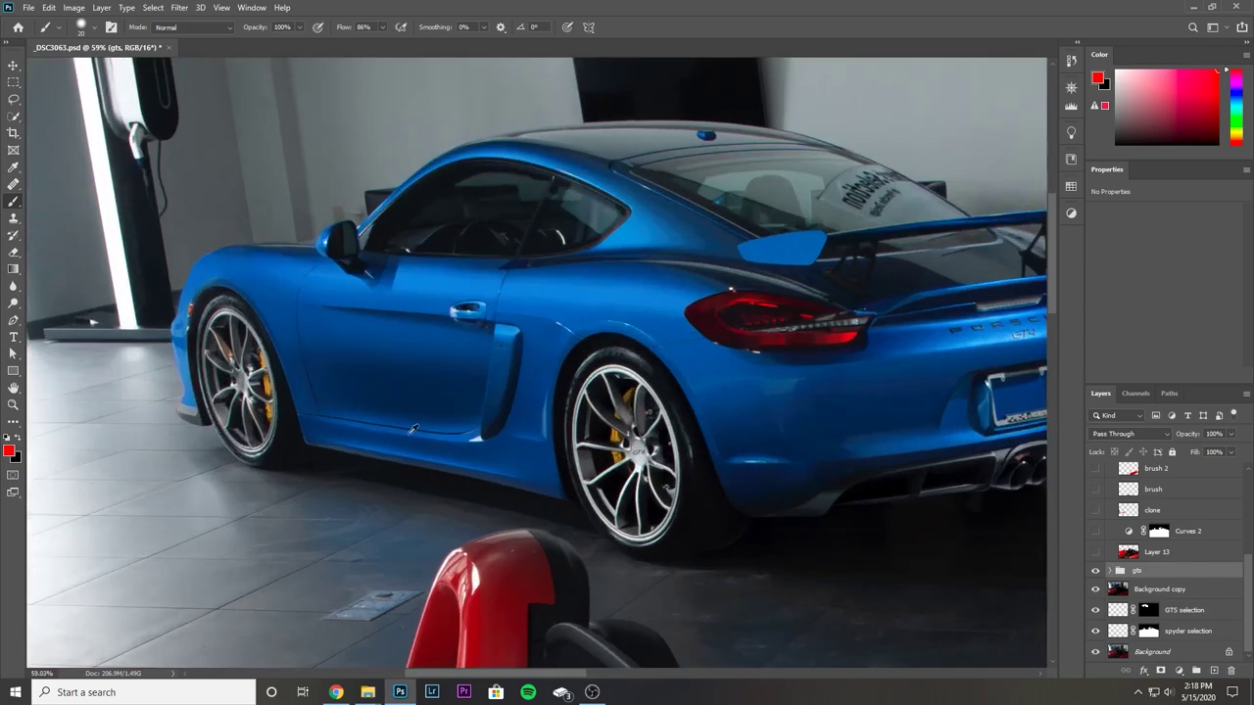
scroll(740, 475, "up", 2)
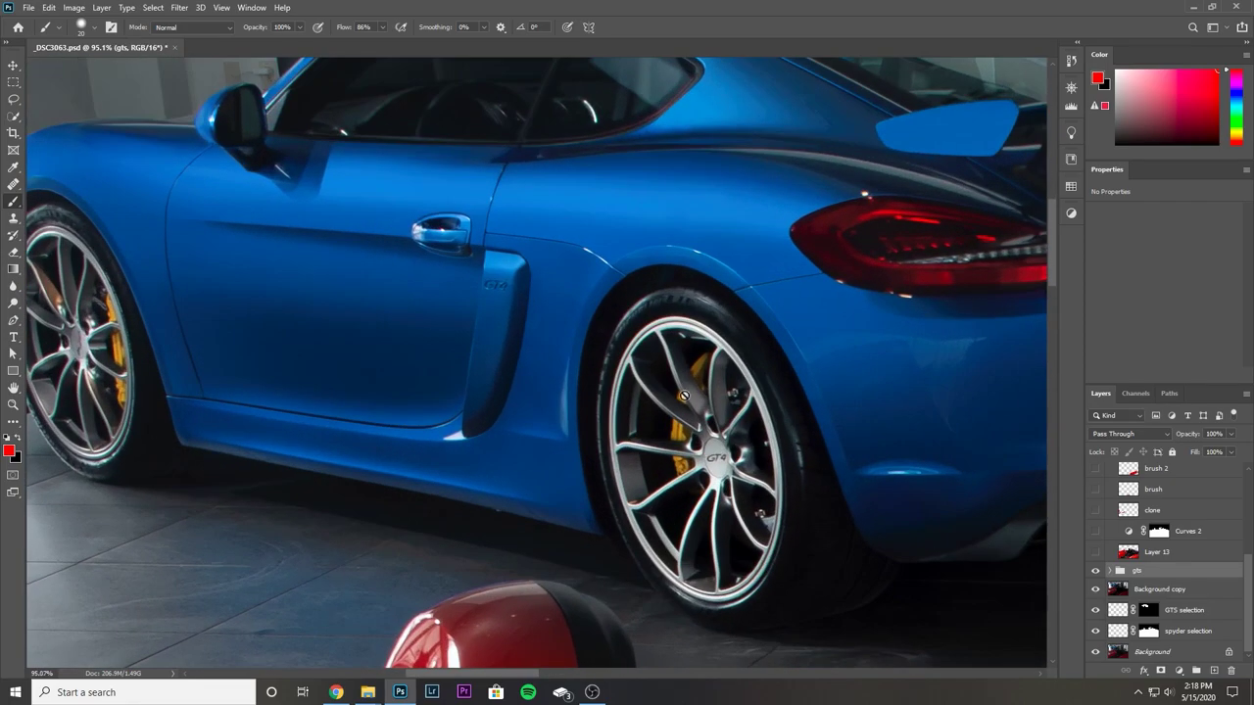
scroll(676, 401, "left", 3)
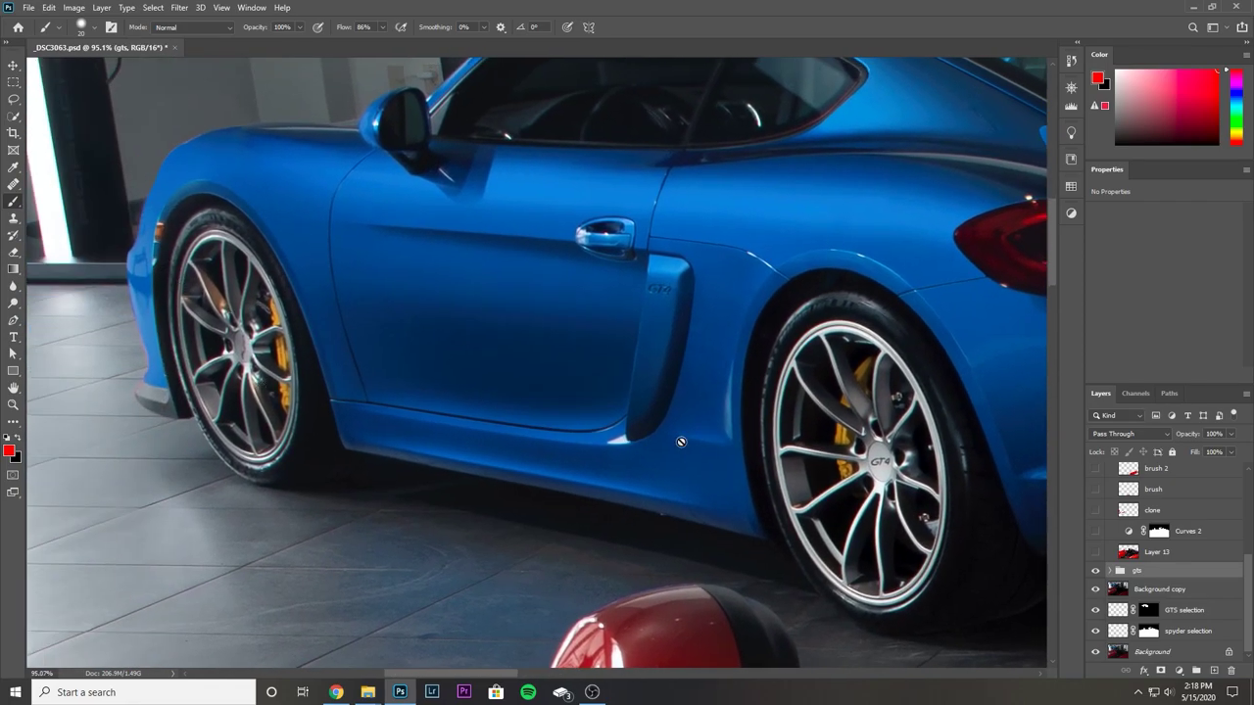
left_click(1096, 570)
left_click(1097, 570)
left_click(1096, 570)
scroll(795, 457, "down", 5)
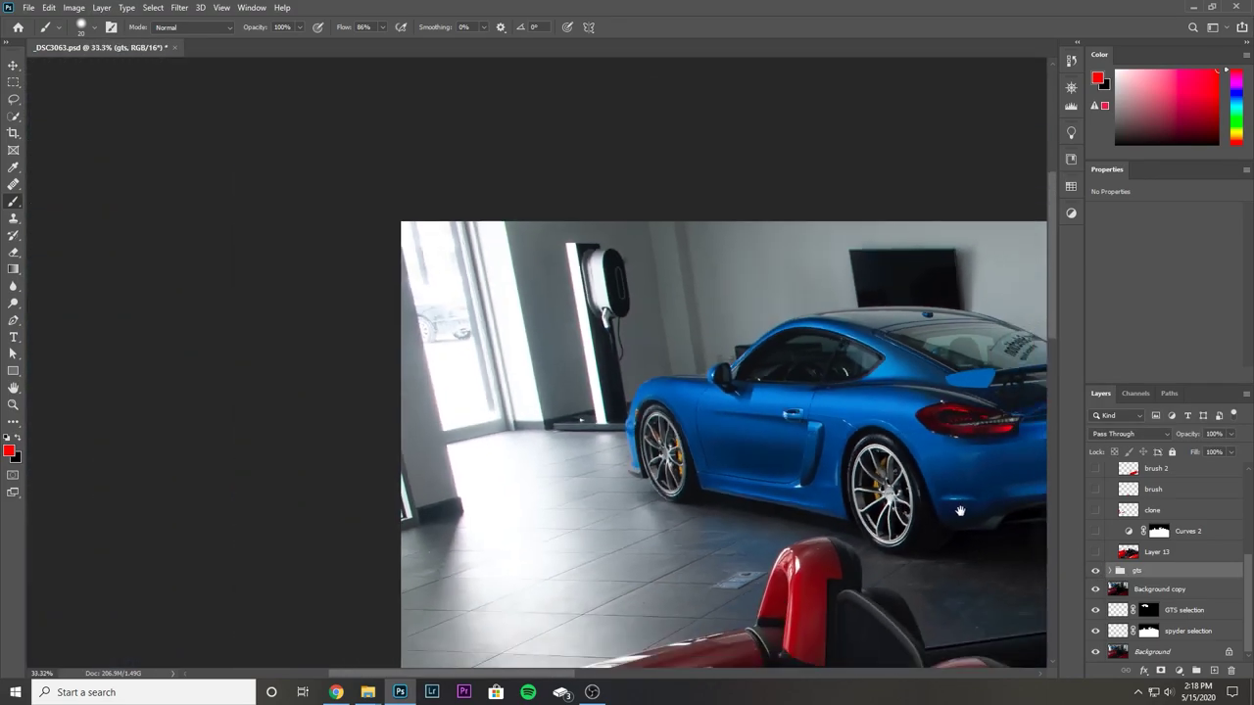
scroll(794, 457, "down", 1)
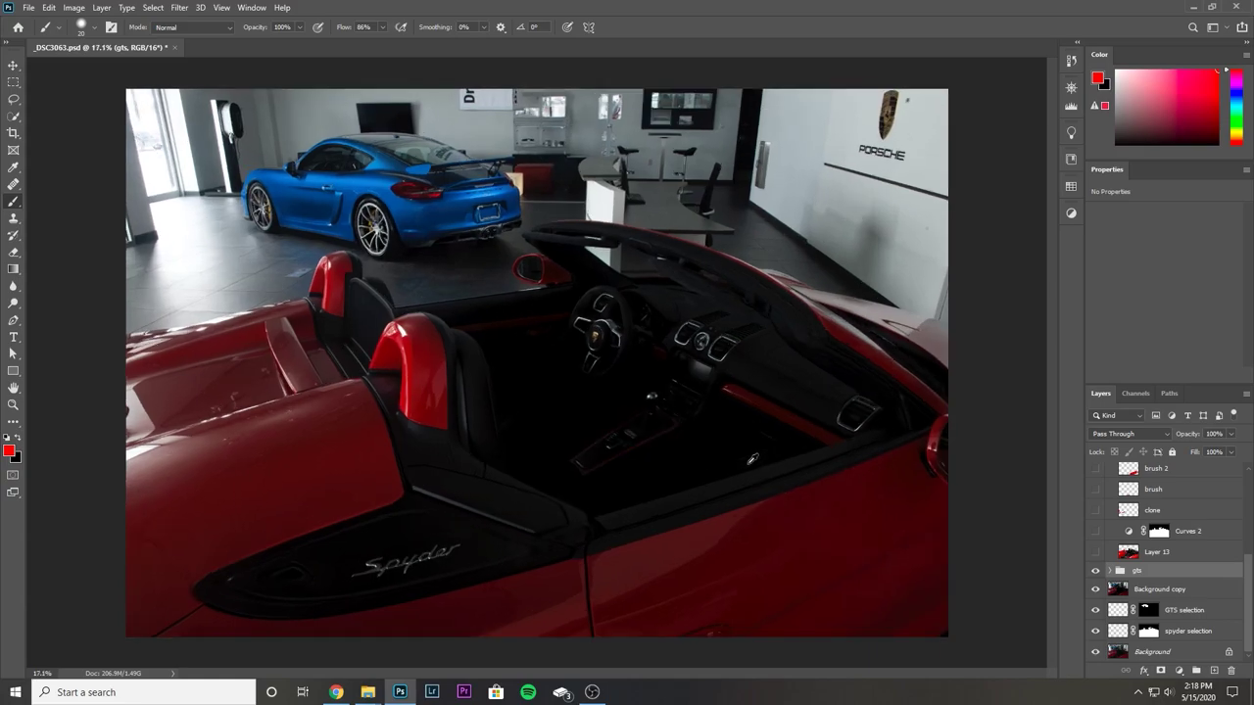
Make Layer 13 in the Spyder group visible and select it.
scroll(1149, 525, "up", 1)
scroll(1148, 525, "up", 2)
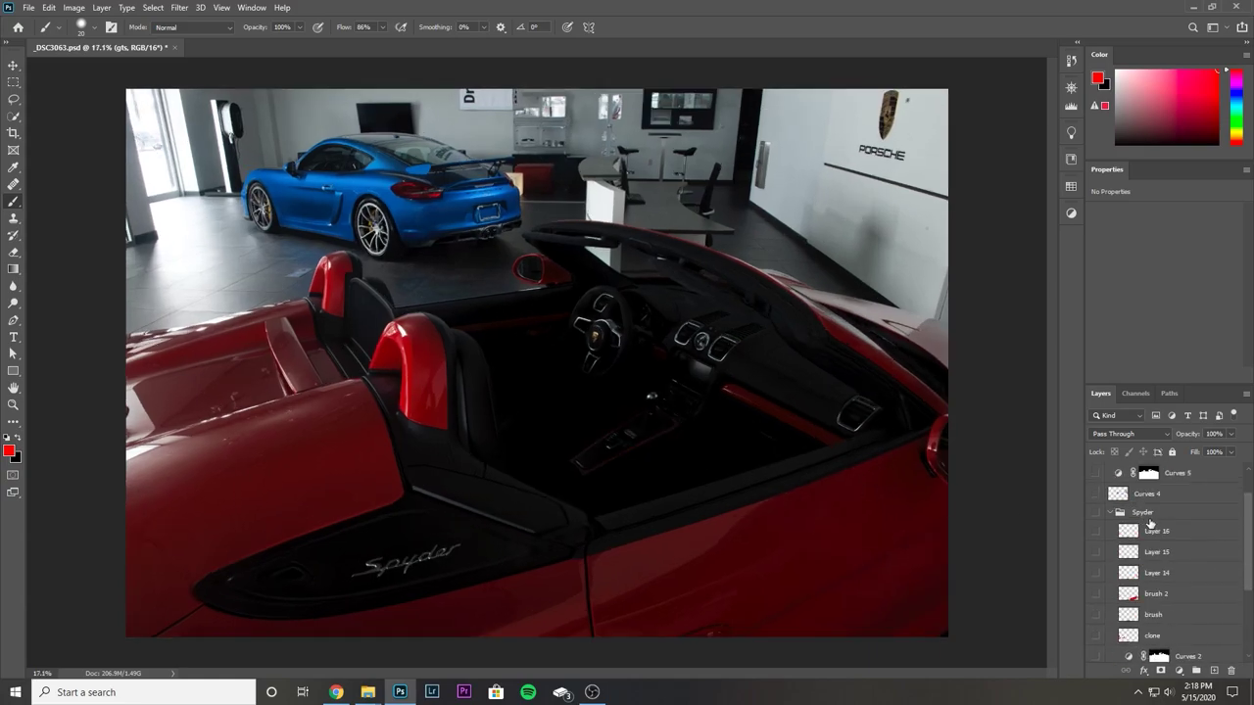
left_click(1115, 474)
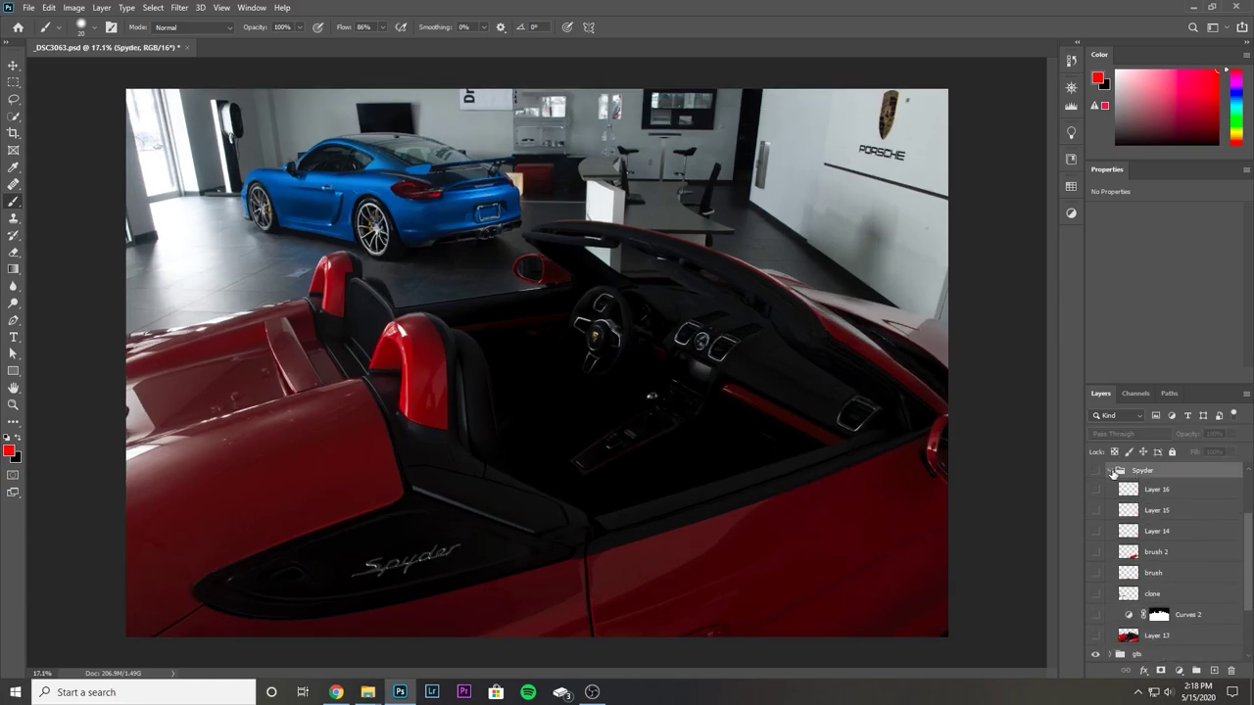
left_click(1110, 472)
left_click(1109, 554)
scroll(1143, 559, "down", 5)
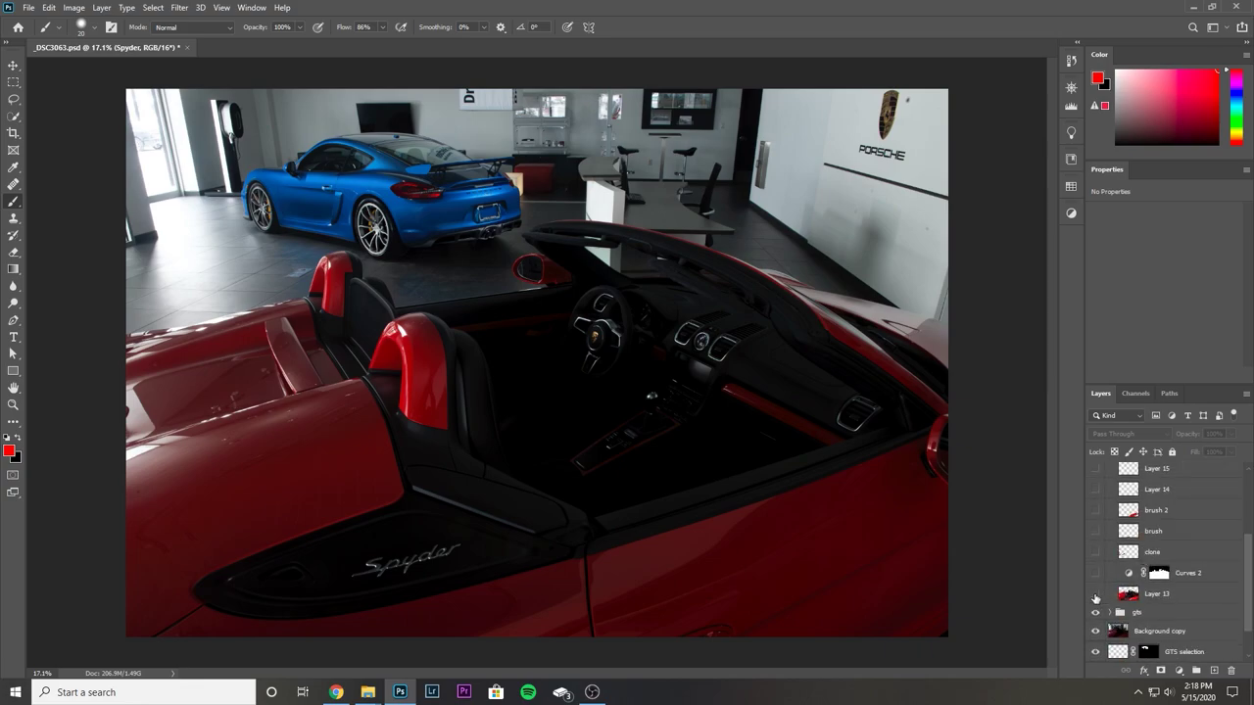
left_click(1095, 595)
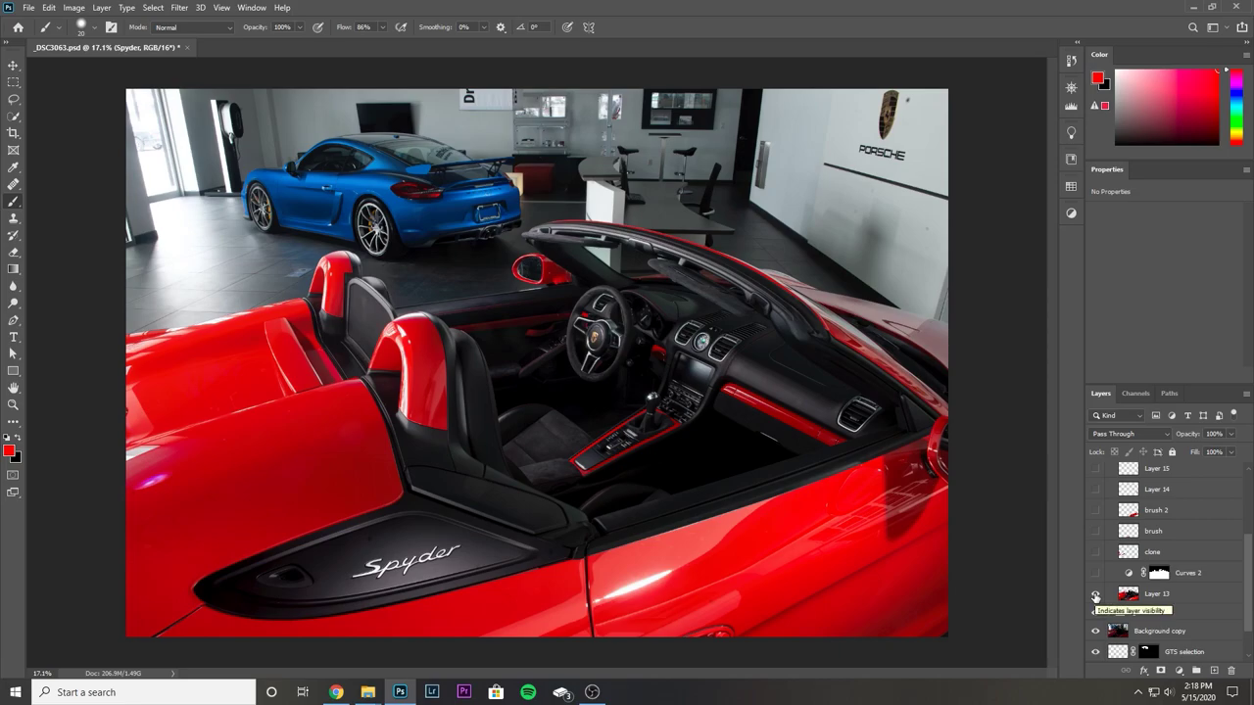
left_click(1126, 595)
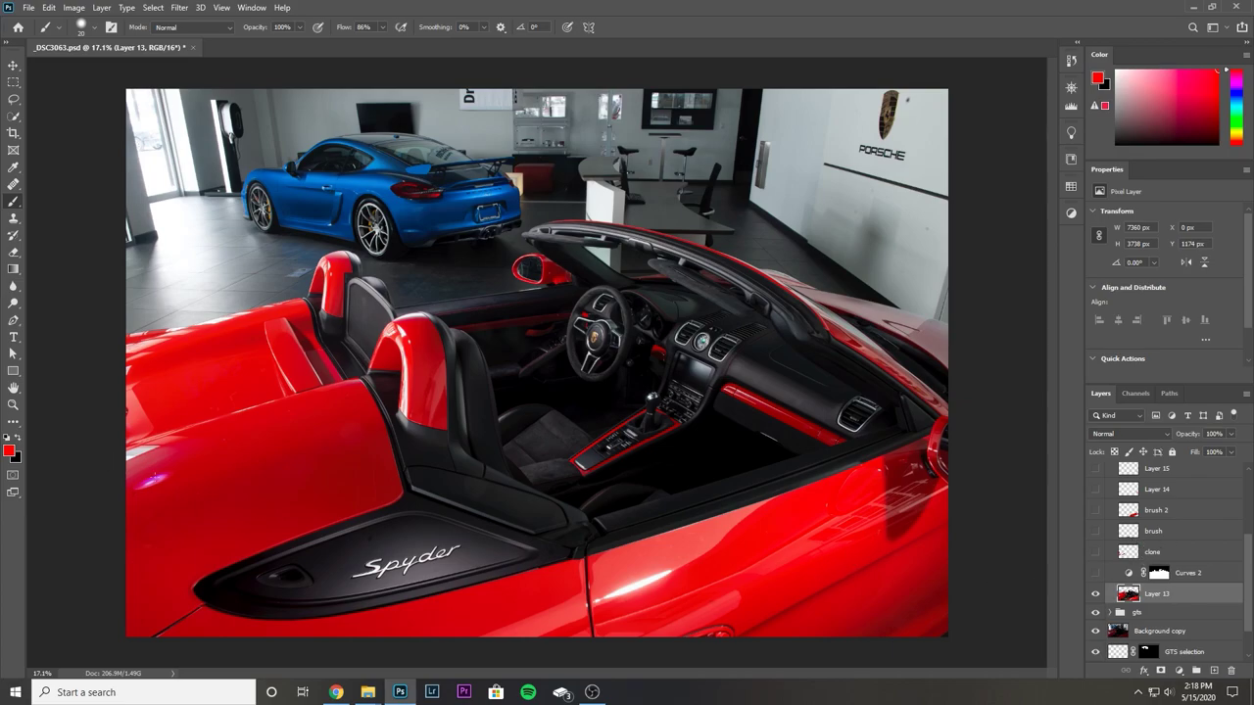
Add a new layer above Layer 13 and set the foreground colour to bright blue.
left_click(6, 439)
key("x")
left_click(1214, 671)
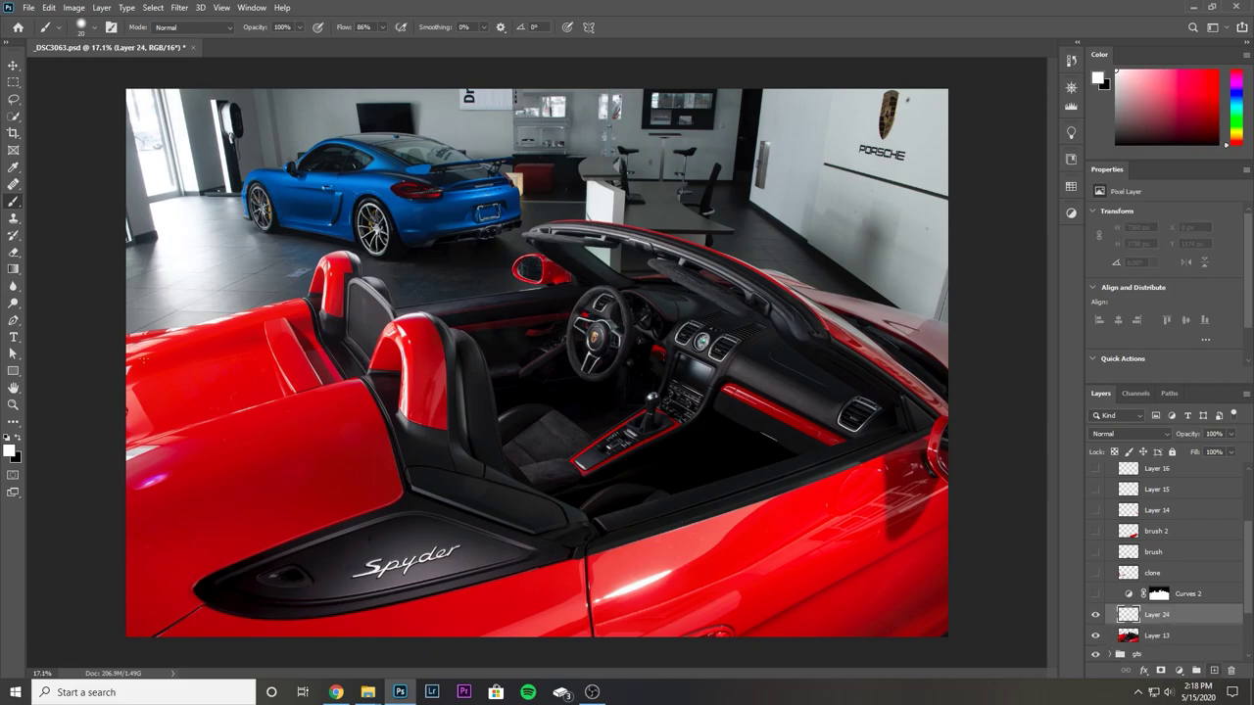
scroll(1102, 566, "down", 2)
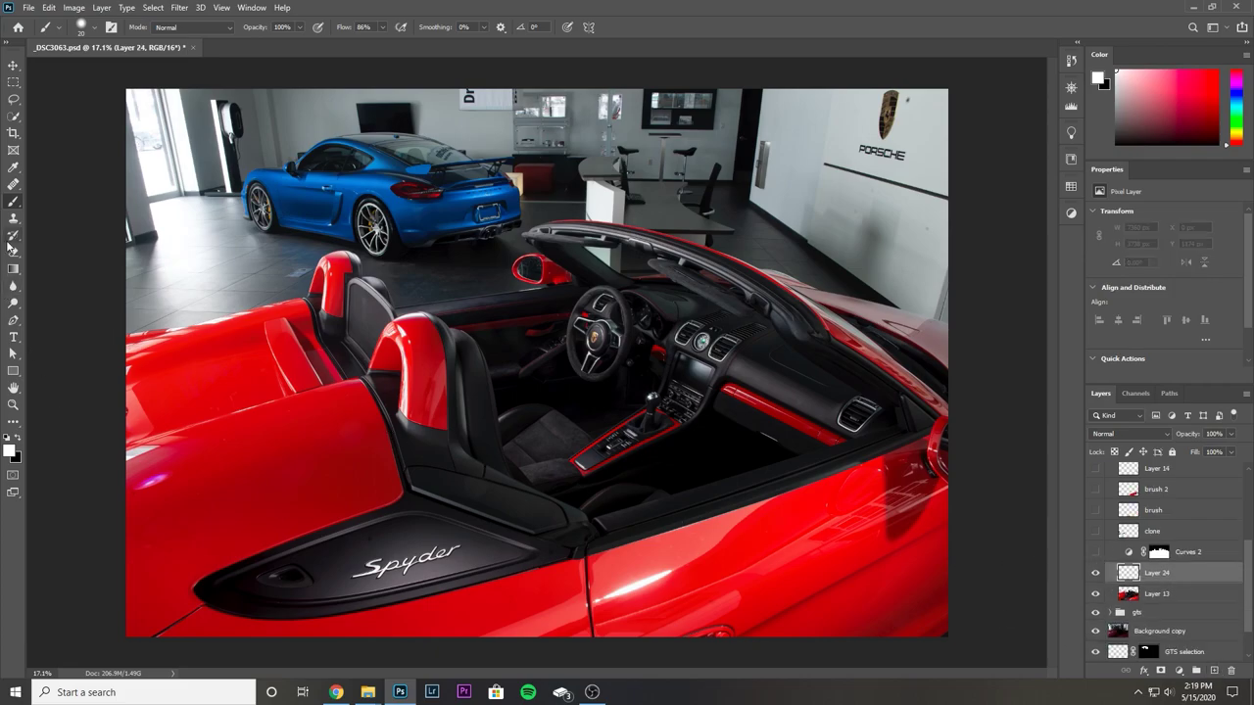
left_click(9, 453)
left_click_drag(1030, 415, 1030, 340)
left_click(1004, 319)
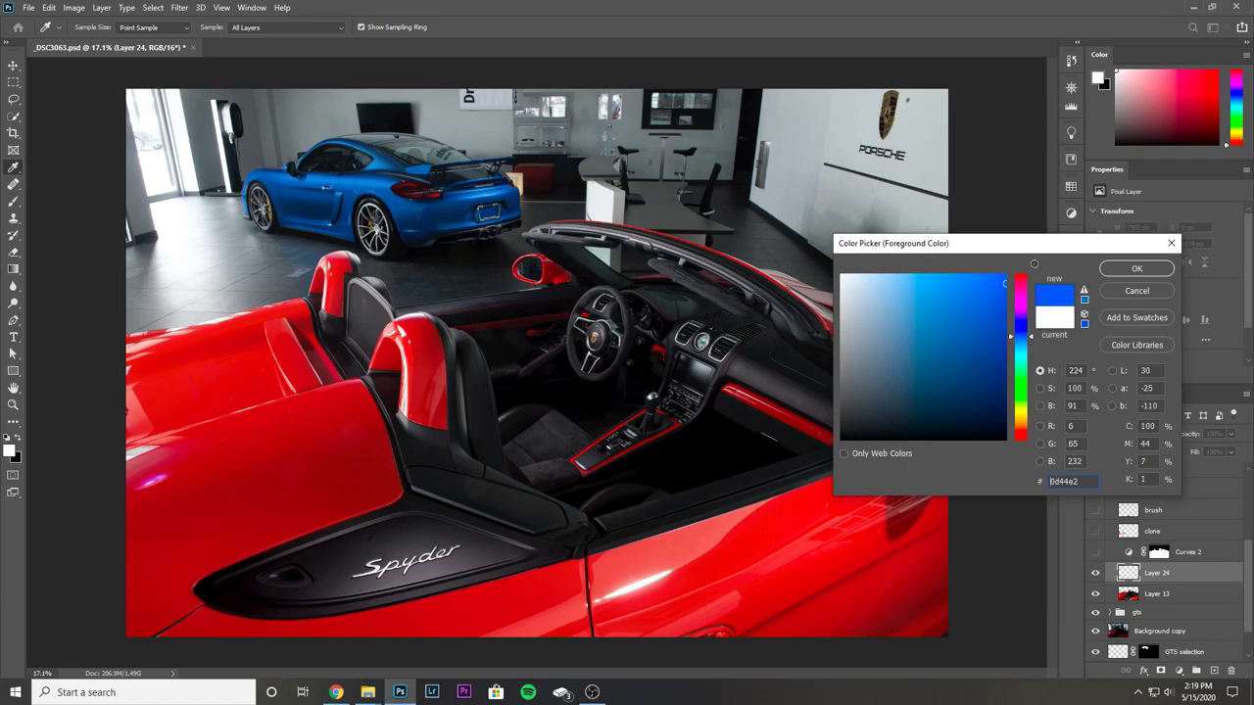
left_click(1136, 269)
Enlarge the brush, outline the red car's rear deck in blue and mark the purple glare spot on it.
key("bracketright")
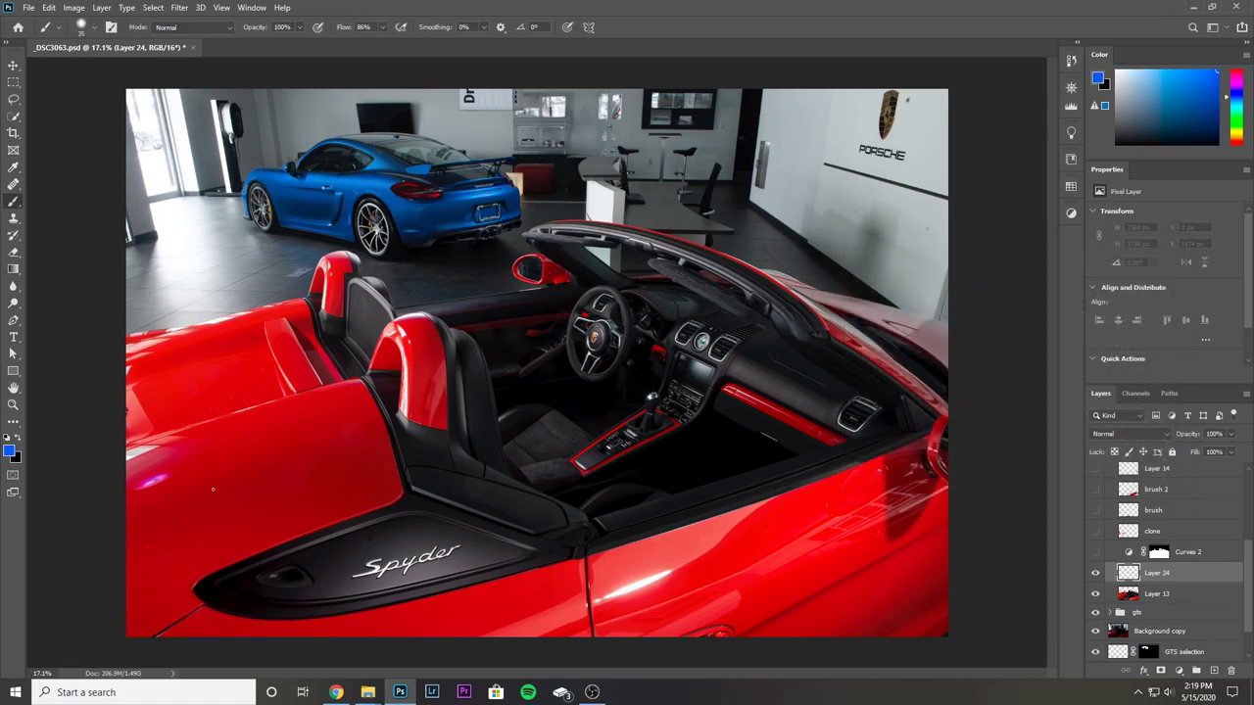
key("bracketright")
mouse_move(252, 304)
left_mouse_down()
mouse_move(213, 305)
mouse_move(93, 351)
mouse_move(95, 515)
mouse_move(213, 506)
mouse_move(277, 402)
mouse_move(272, 332)
mouse_move(235, 306)
left_mouse_up()
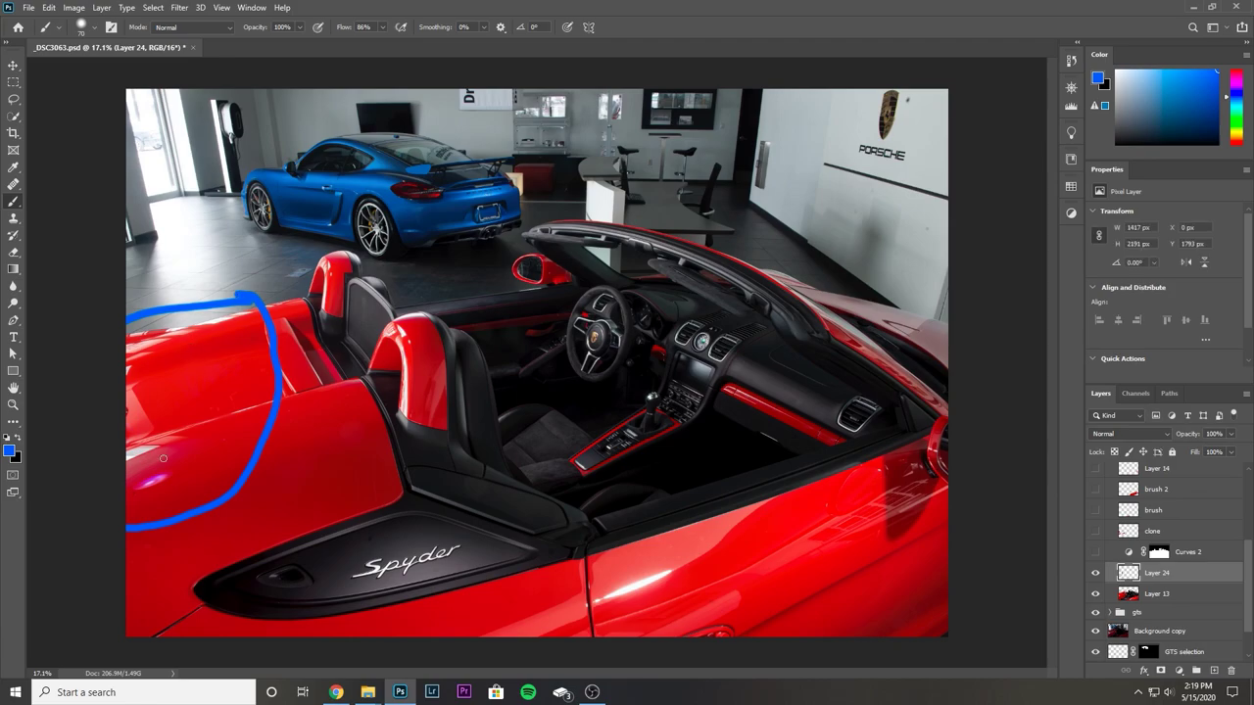
mouse_move(151, 493)
left_mouse_down()
mouse_move(180, 474)
mouse_move(146, 496)
mouse_move(174, 480)
mouse_move(158, 488)
left_mouse_up()
Mark the areas above and below the Spyder badge and the front tip of its black panel with blue brush strokes.
mouse_move(374, 536)
left_mouse_down()
mouse_move(358, 540)
mouse_move(376, 547)
left_mouse_up()
scroll(400, 588, "up", 5)
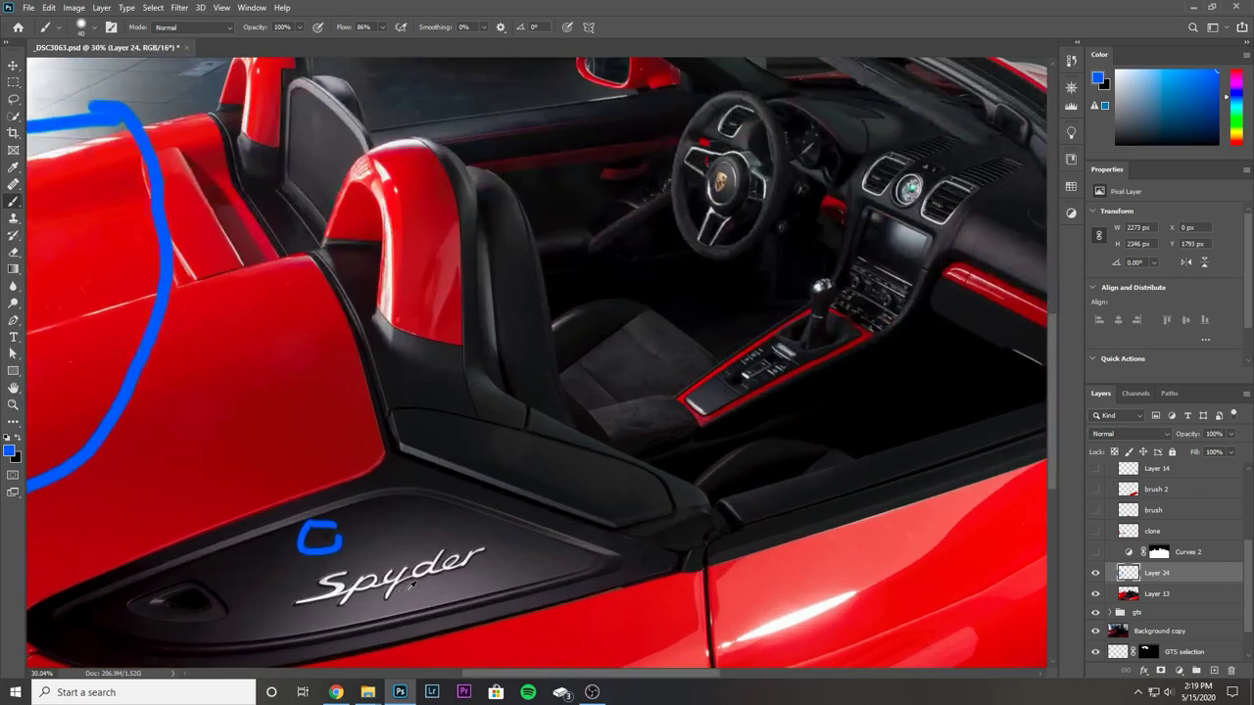
mouse_move(397, 578)
left_mouse_down()
mouse_move(405, 618)
mouse_move(524, 591)
mouse_move(476, 578)
mouse_move(390, 584)
left_mouse_up()
scroll(688, 585, "down", 3)
mouse_move(699, 509)
left_mouse_down()
mouse_move(631, 548)
mouse_move(571, 562)
left_mouse_up()
left_click_drag(576, 584, 578, 619)
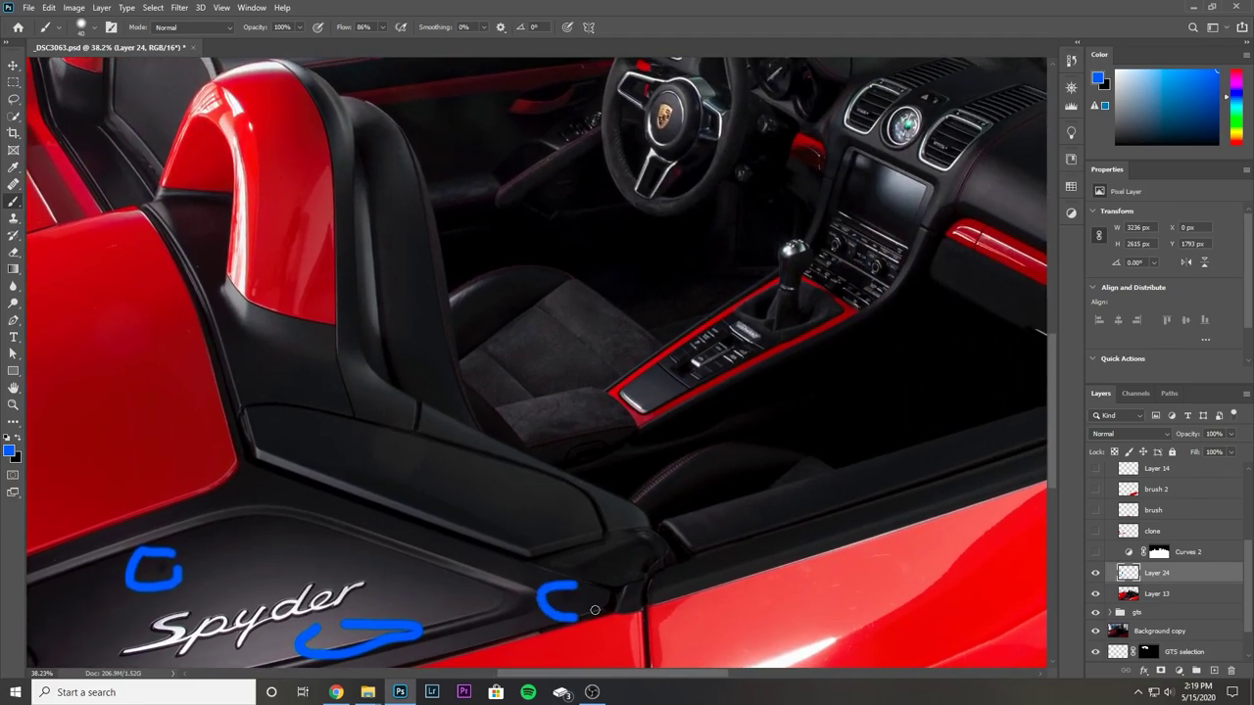
scroll(600, 592, "down", 5)
scroll(600, 592, "down", 1)
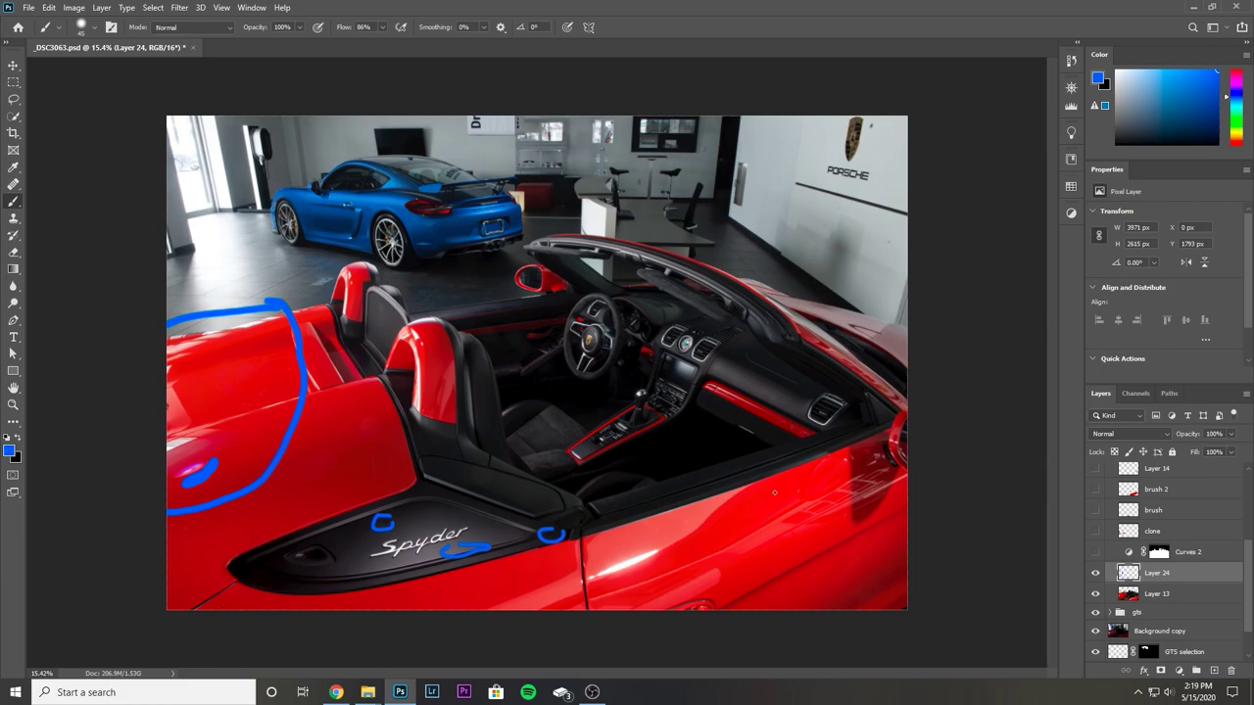
Outline the reflections on the red car's door with blue brush strokes along its upper and lower edges.
mouse_move(674, 522)
left_mouse_down()
mouse_move(620, 536)
mouse_move(546, 605)
left_mouse_up()
left_click_drag(907, 556, 743, 610)
left_click_drag(905, 448, 642, 536)
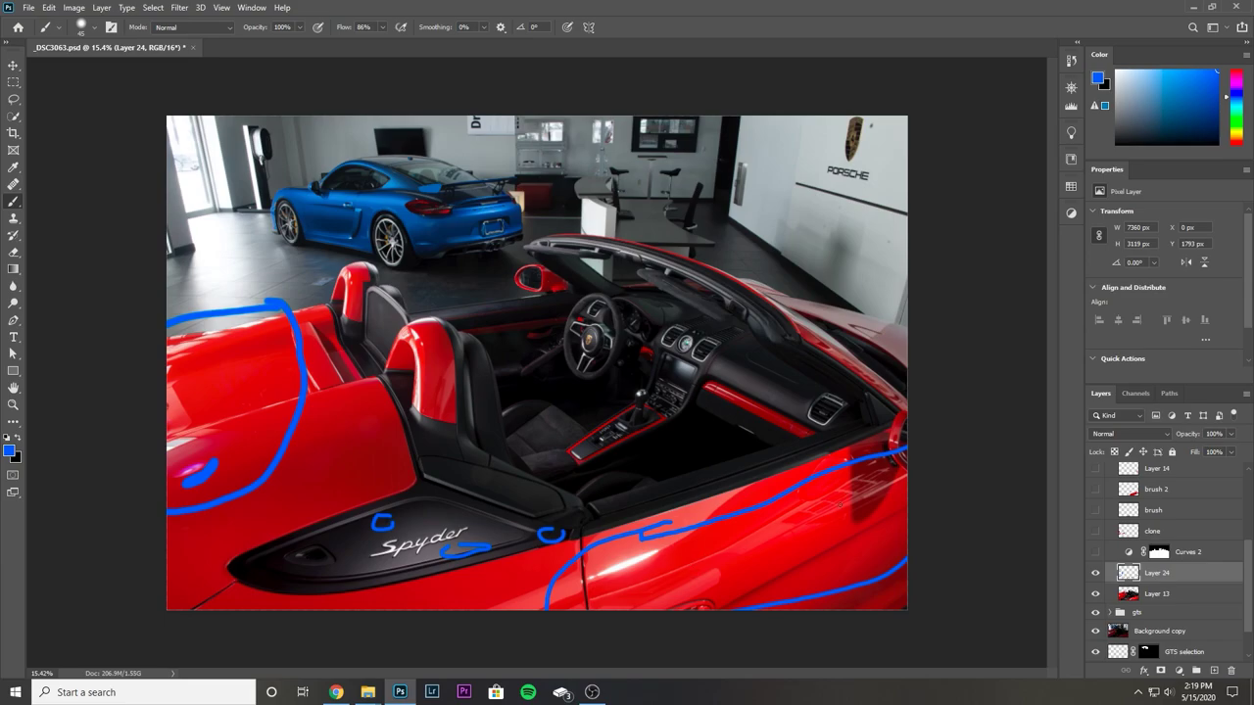
Mark the reflection on the red car's door below the mirror and outline the pale glare on its front hood in blue.
mouse_move(865, 503)
left_mouse_down()
mouse_move(821, 529)
mouse_move(879, 490)
left_mouse_up()
left_click(867, 504)
mouse_move(859, 307)
left_mouse_down()
mouse_move(766, 270)
mouse_move(754, 302)
mouse_move(862, 343)
mouse_move(899, 376)
mouse_move(926, 377)
left_mouse_up()
left_click_drag(911, 322, 859, 307)
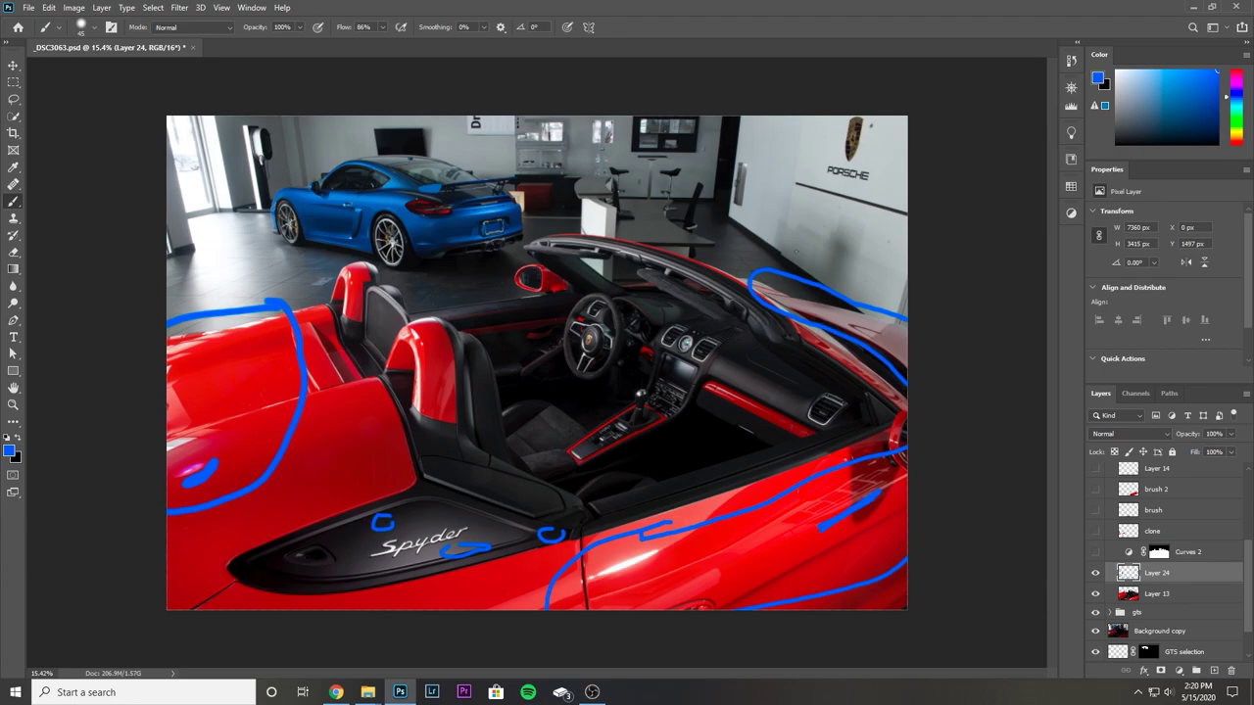
Draw a blue cross over the wall beneath the Porsche crest and three horizontal lines across the showroom background towards it.
left_click_drag(797, 128, 882, 279)
left_click_drag(784, 238, 912, 156)
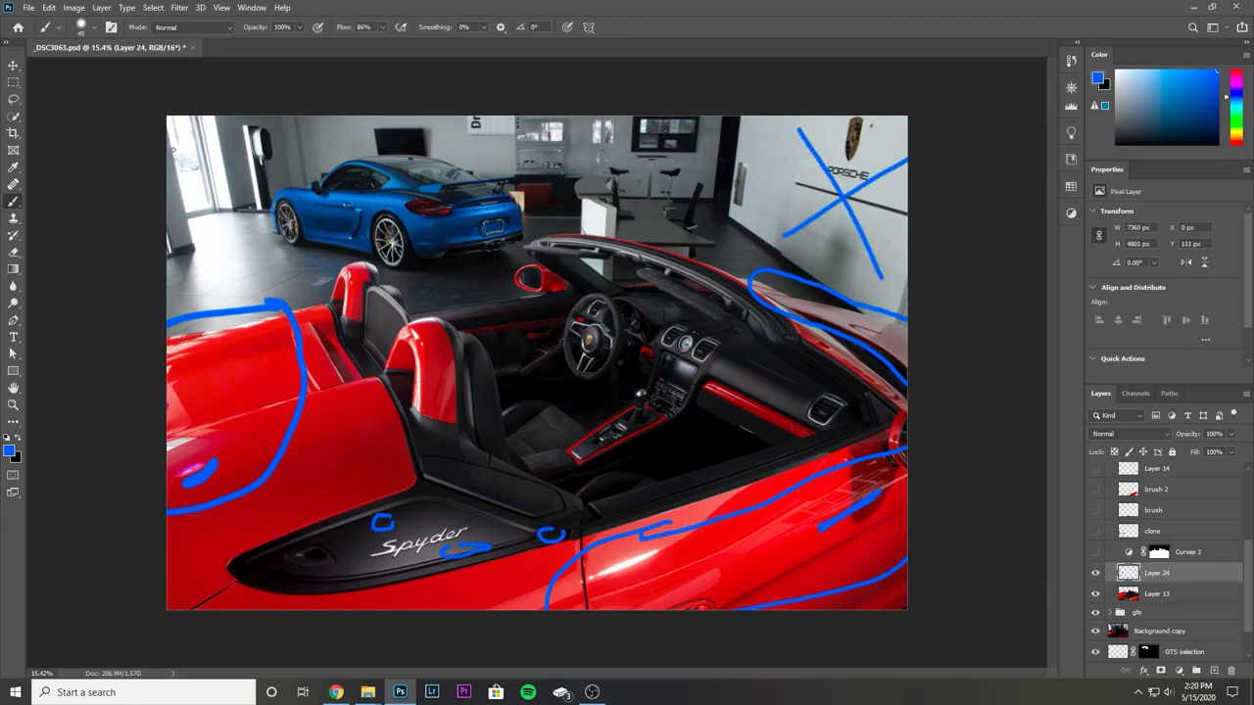
mouse_move(167, 147)
left_mouse_down()
mouse_move(607, 133)
mouse_move(751, 145)
left_mouse_up()
left_click_drag(177, 174, 829, 177)
left_click_drag(174, 201, 776, 199)
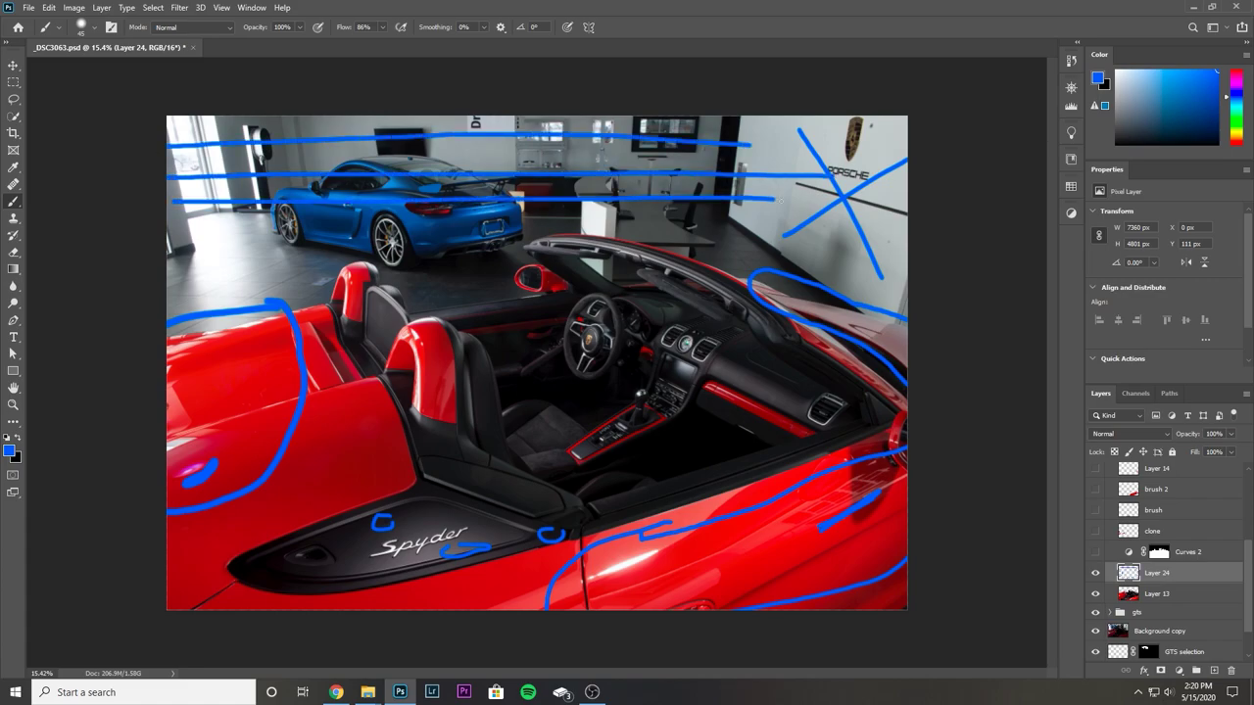
Draw an arrowhead where the lines meet the Porsche wall and a downward arrow from the wall to the red car's hood.
mouse_move(702, 131)
left_mouse_down()
mouse_move(830, 195)
mouse_move(698, 211)
left_mouse_up()
left_click_drag(853, 175, 843, 312)
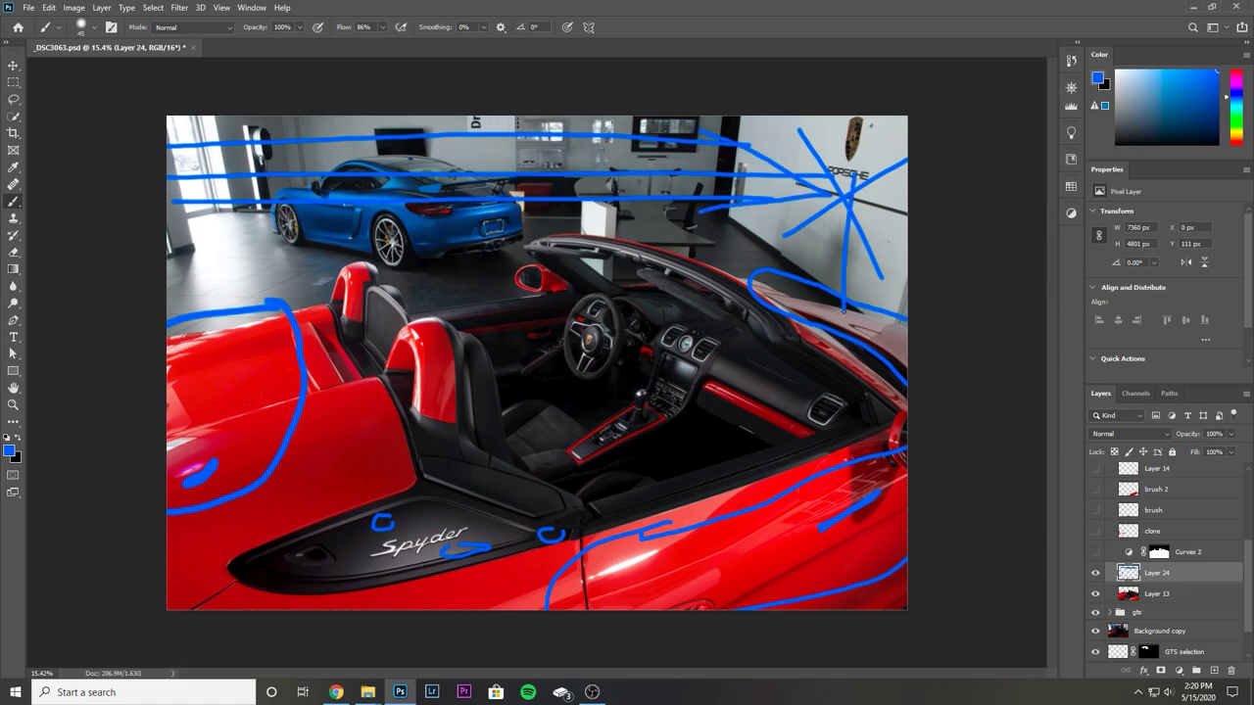
mouse_move(827, 269)
left_mouse_down()
mouse_move(862, 315)
mouse_move(868, 294)
left_mouse_up()
Inspect the red car's door panel and interior up close, then delete Layer 24 with the blue annotation strokes.
scroll(1115, 516, "up", 3)
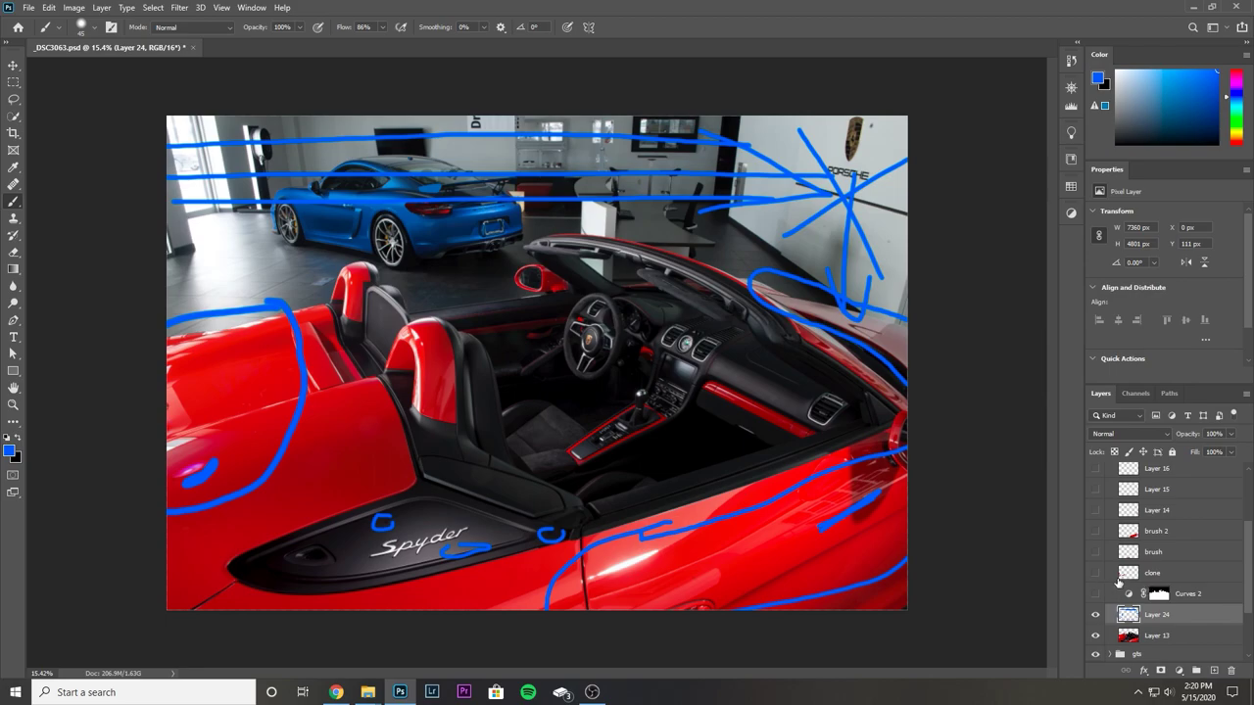
scroll(1139, 558, "down", 2)
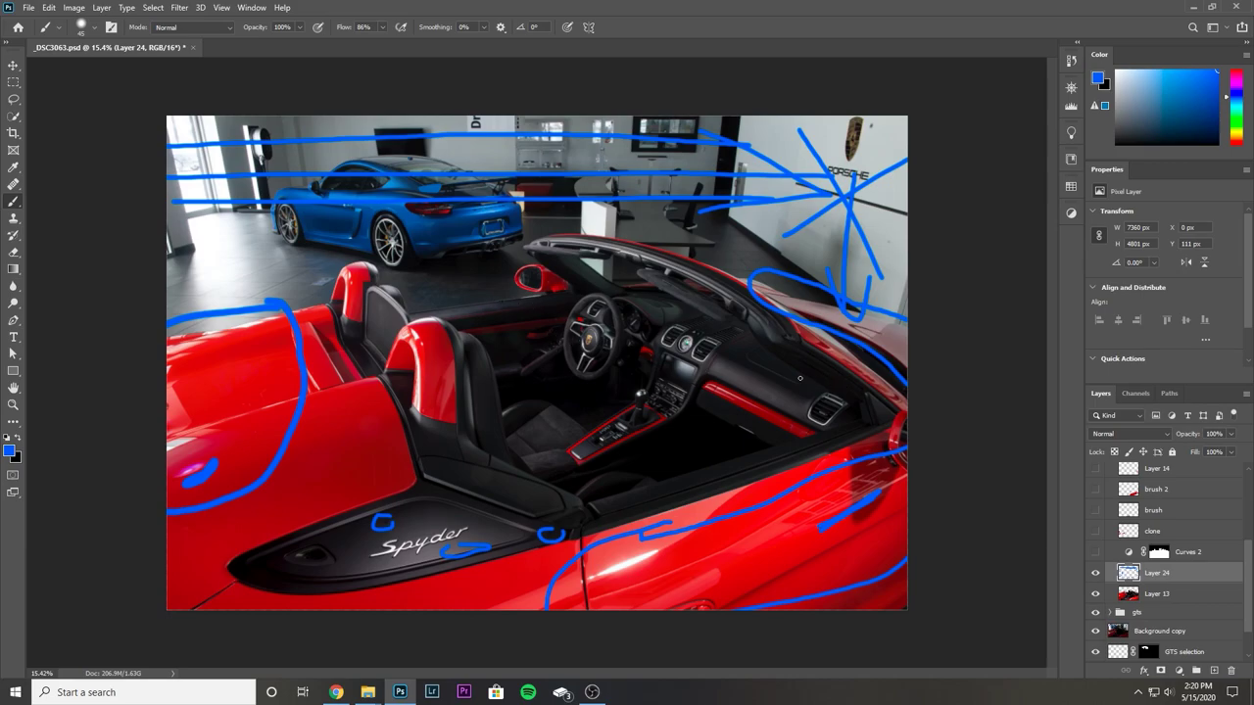
scroll(473, 335, "up", 8)
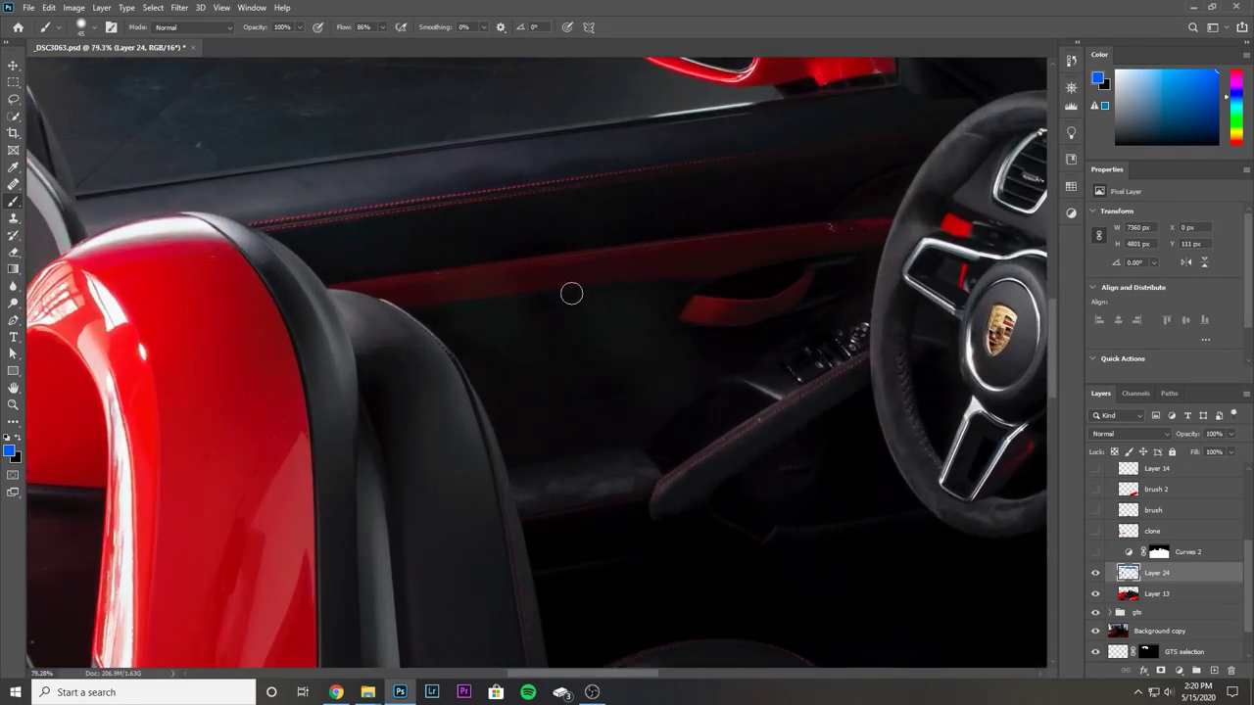
scroll(684, 333, "down", 2)
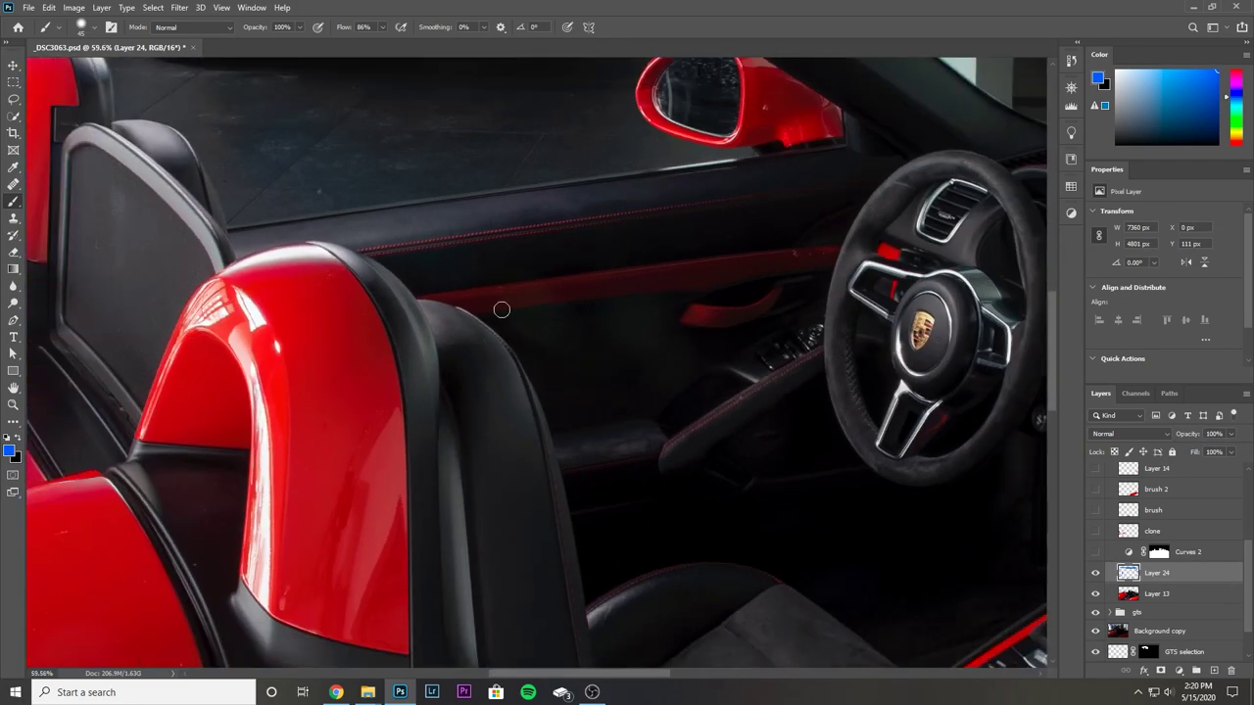
scroll(802, 311, "down", 2)
scroll(741, 373, "down", 4)
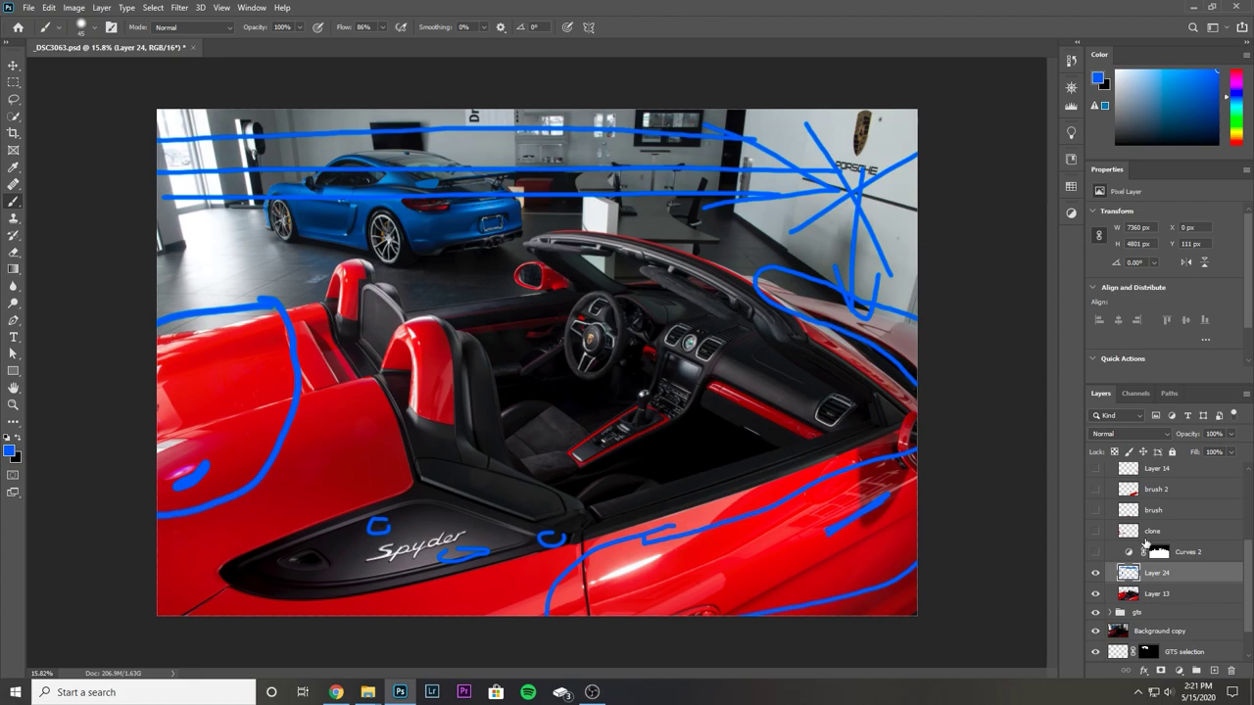
key("Delete")
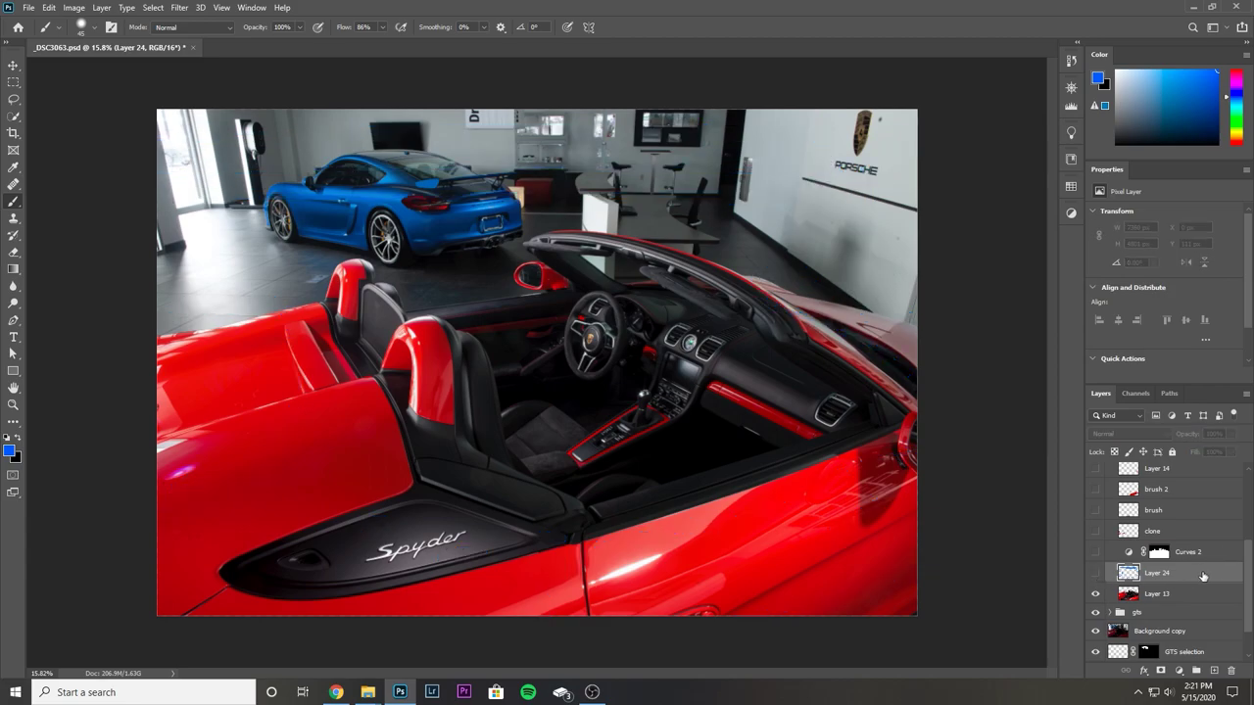
Compare the red car with and without the Curves 2 adjustment, leave it visible and display its curve settings.
left_click(1097, 553)
left_click(1097, 553)
left_click(1097, 554)
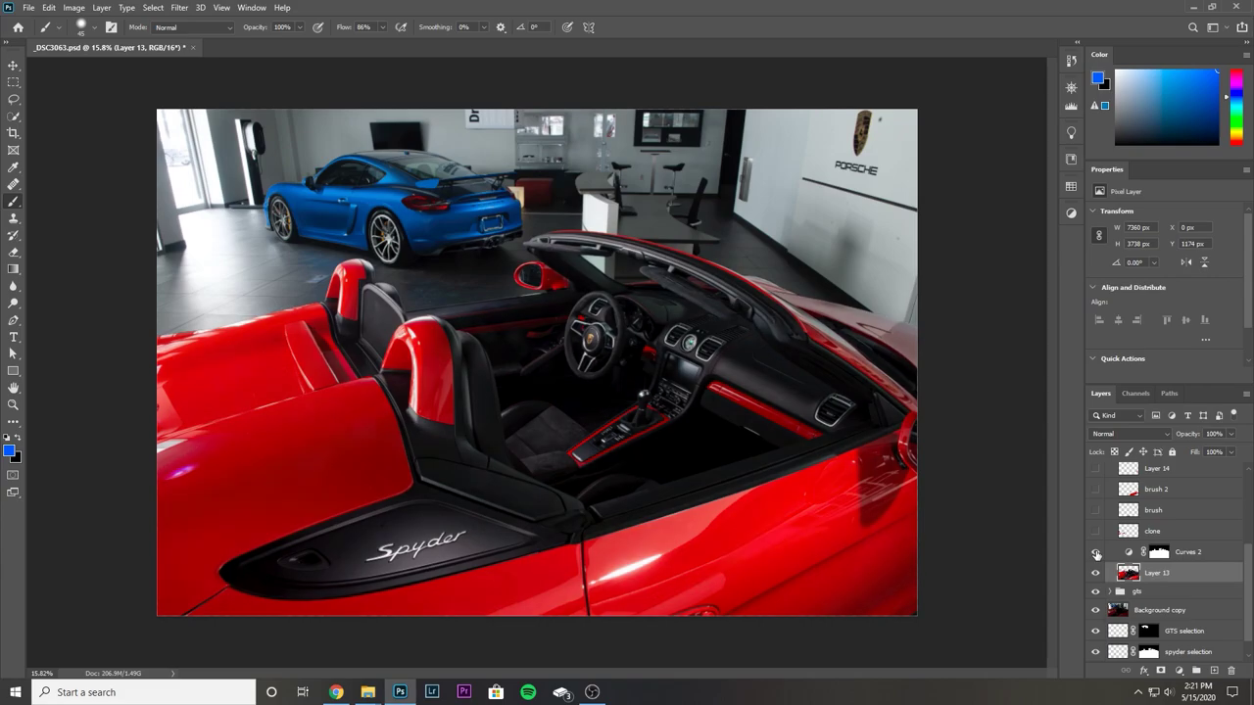
left_click(1096, 553)
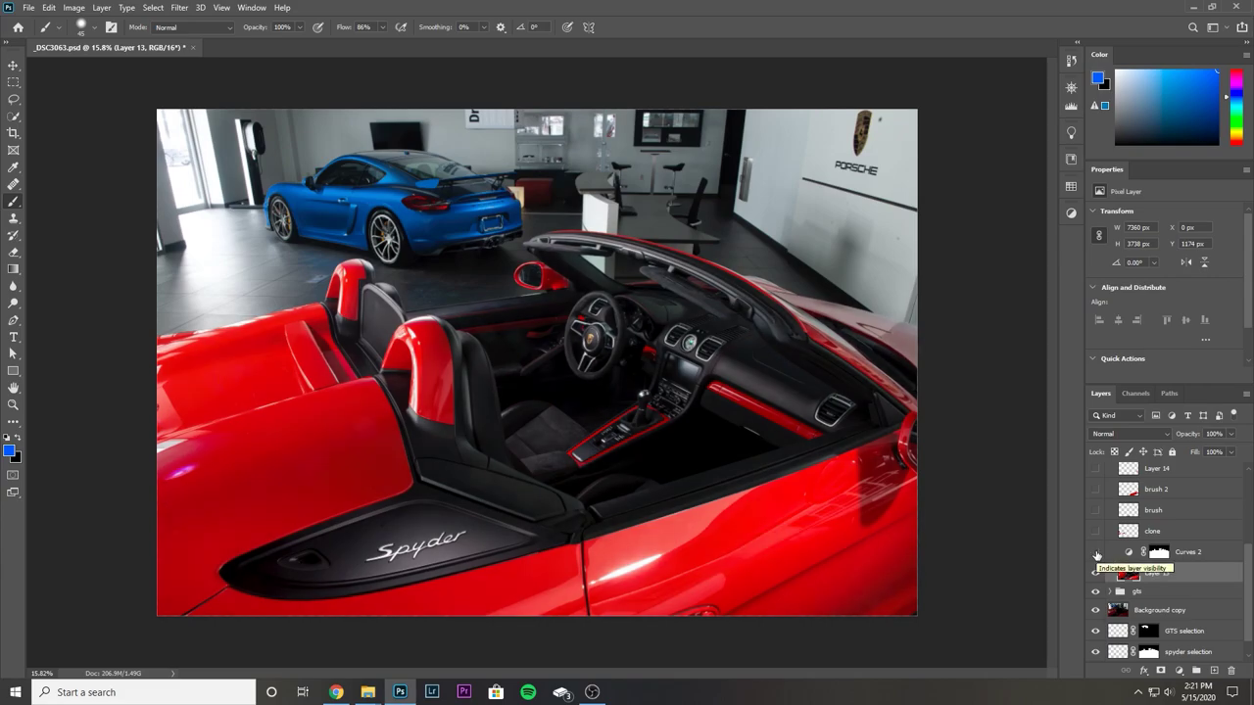
left_click(1096, 554)
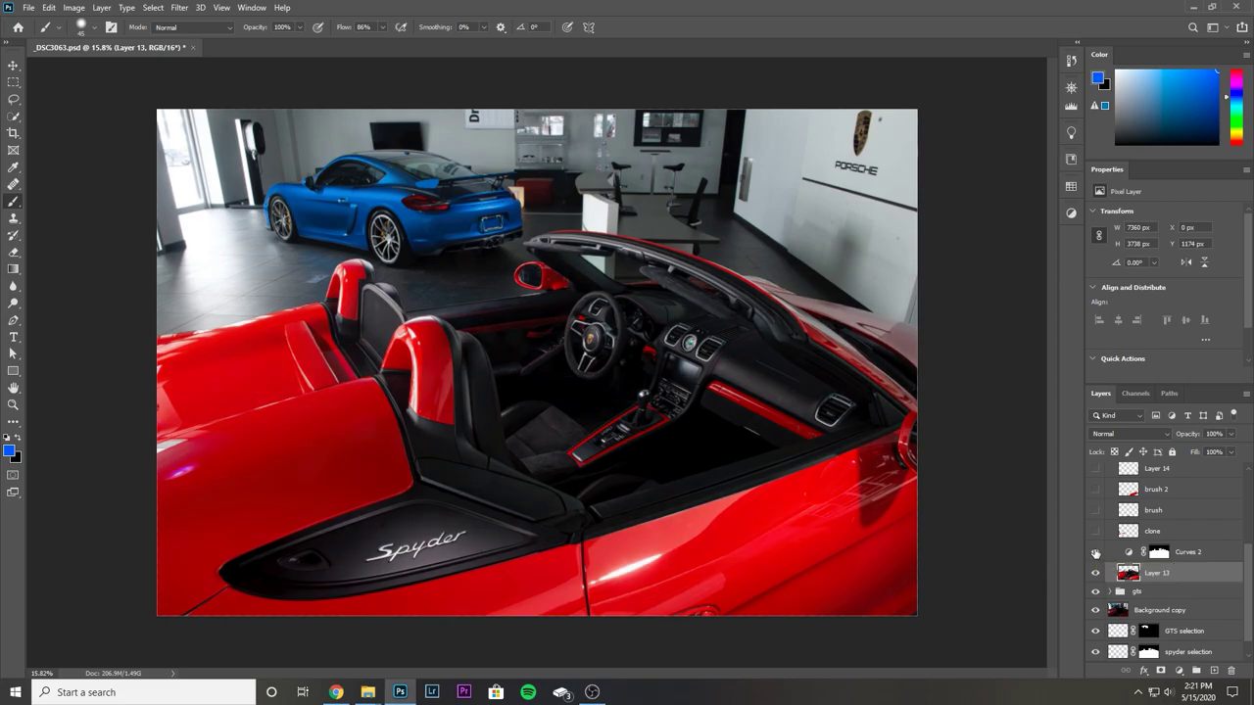
left_click(1186, 554)
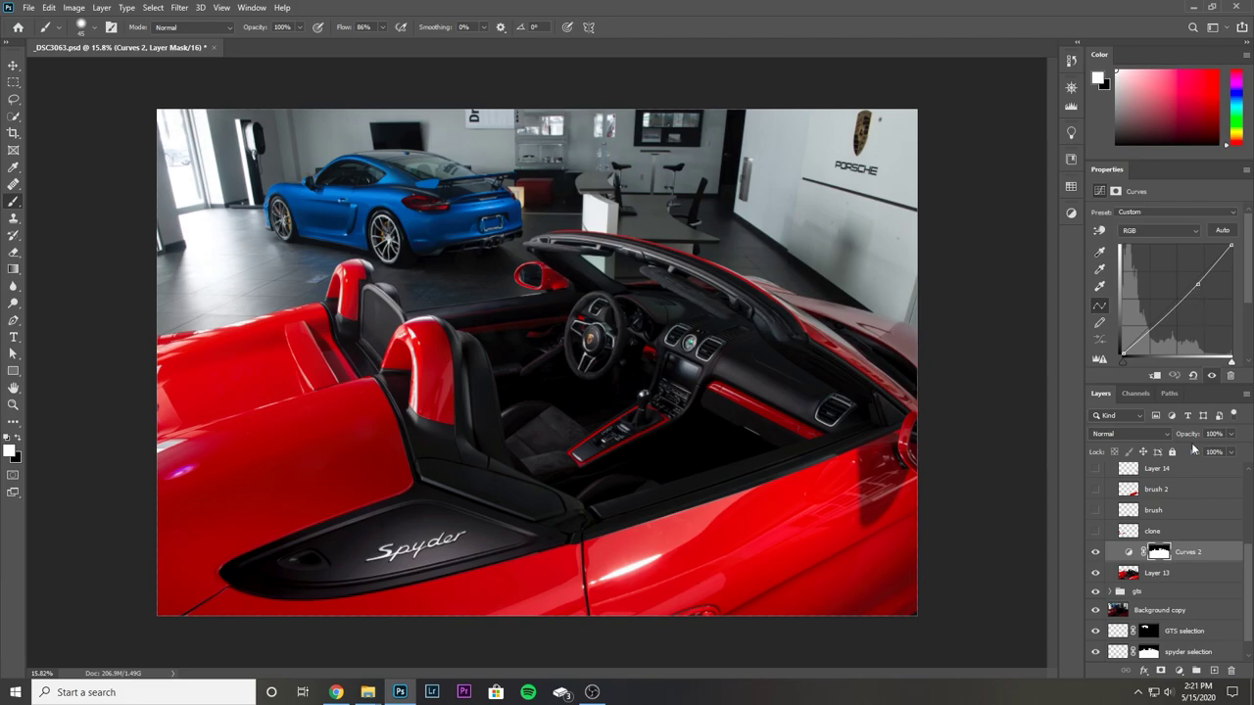
Reveal the clone layer and compare the red car's rear deck with and without it, leaving it visible.
scroll(1193, 531, "up", 3)
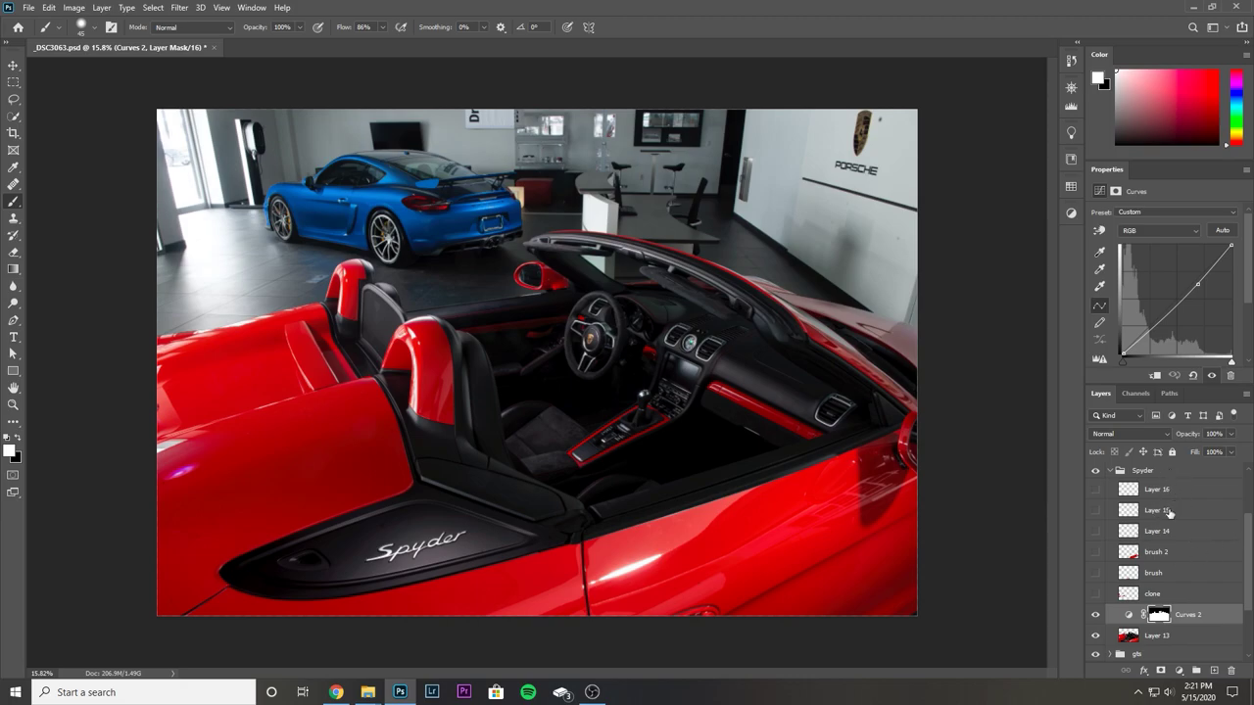
scroll(1186, 534, "up", 1)
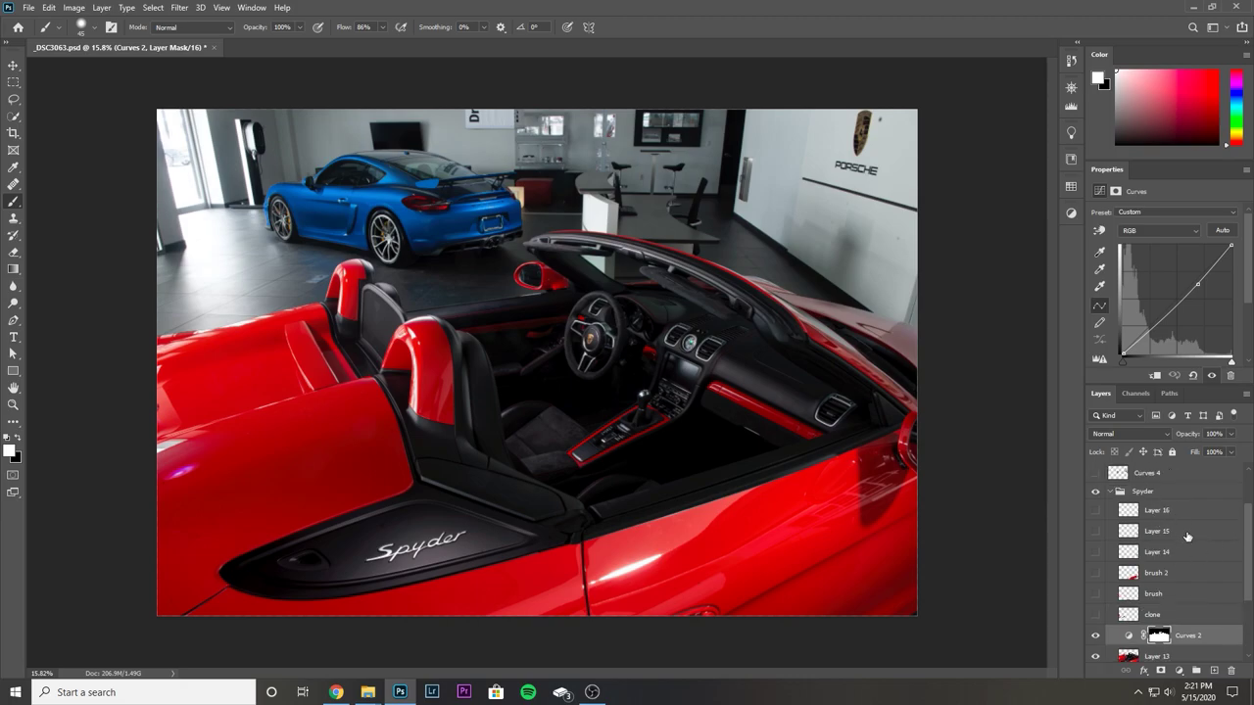
left_click(1097, 615)
left_click(1097, 615)
left_click(1096, 615)
left_click(1096, 616)
scroll(215, 456, "up", 5, "alt")
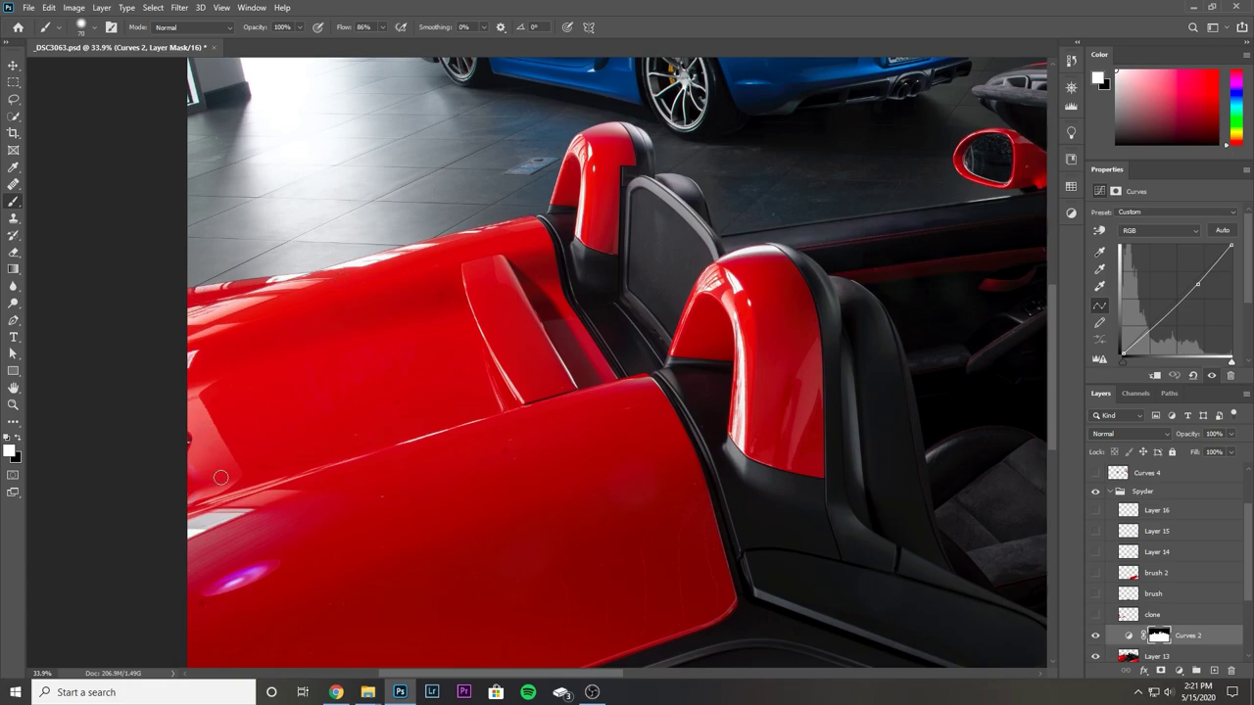
left_click(1096, 614)
left_click(1096, 614)
left_click(1096, 614)
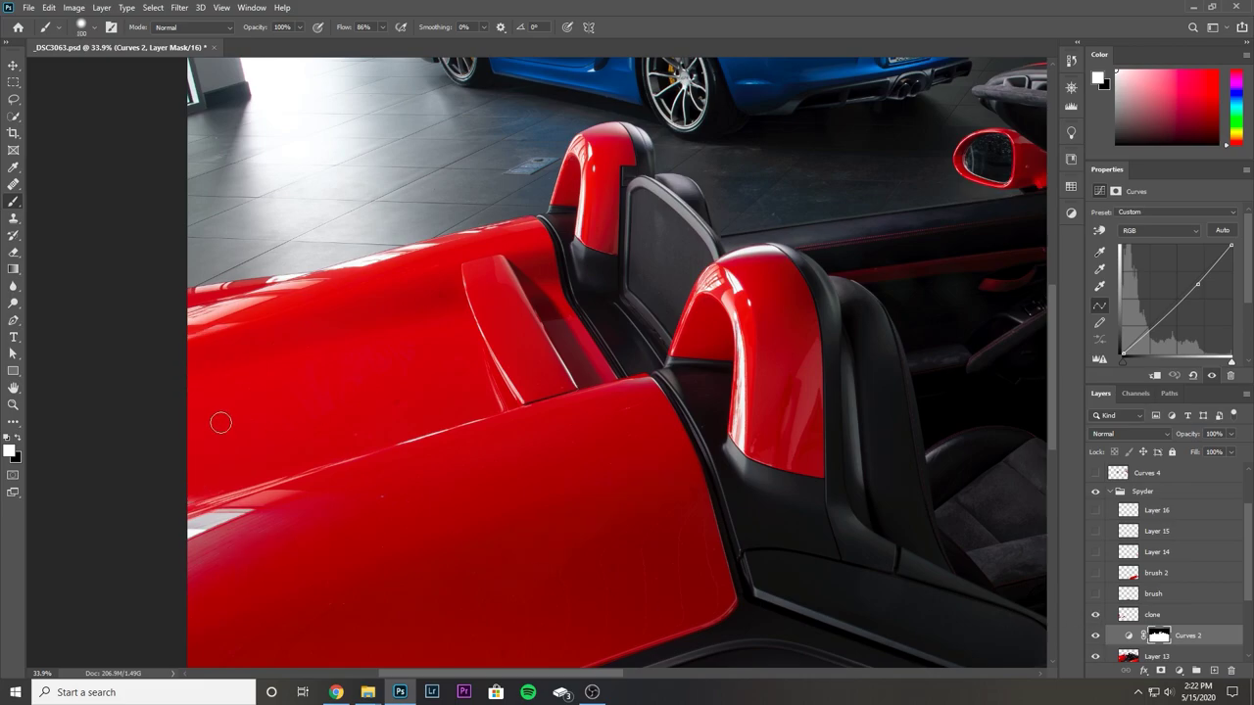
Examine the rear deck's reflections close up with the clone layer visible and hidden.
left_click_drag(196, 453, 446, 355)
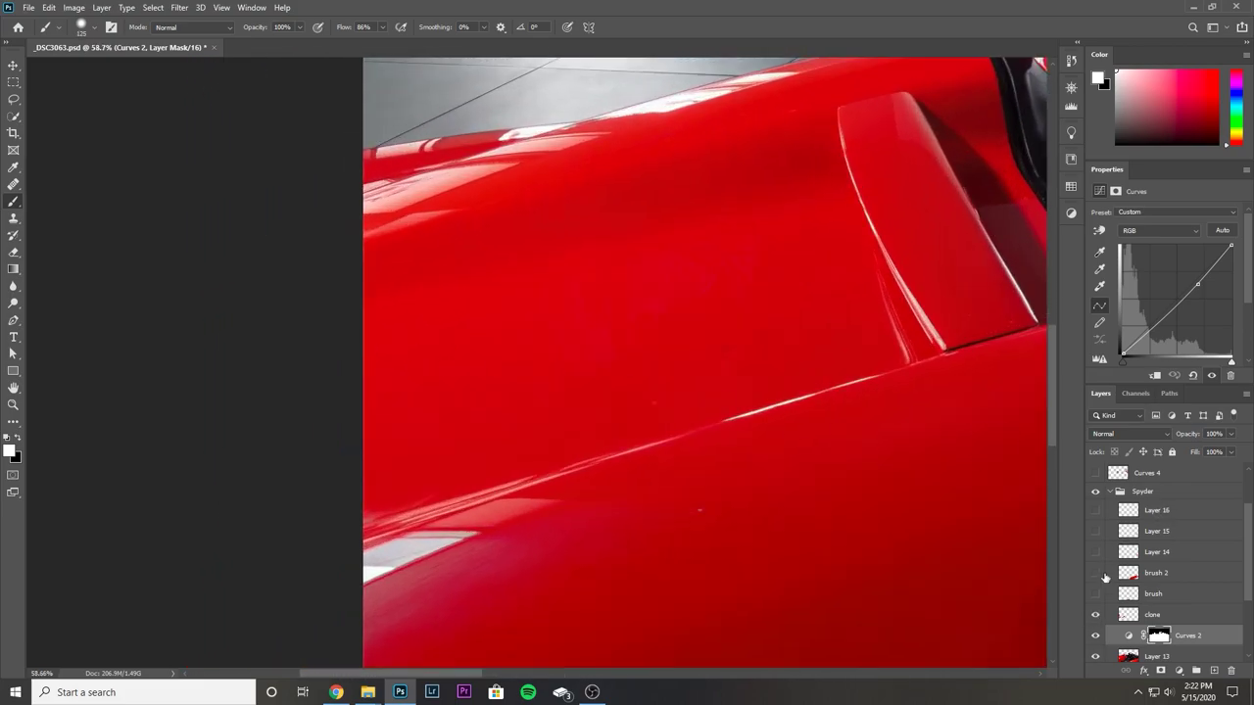
left_click(1096, 614)
left_click(1095, 614)
left_click(1095, 615)
left_click_drag(733, 474, 662, 328)
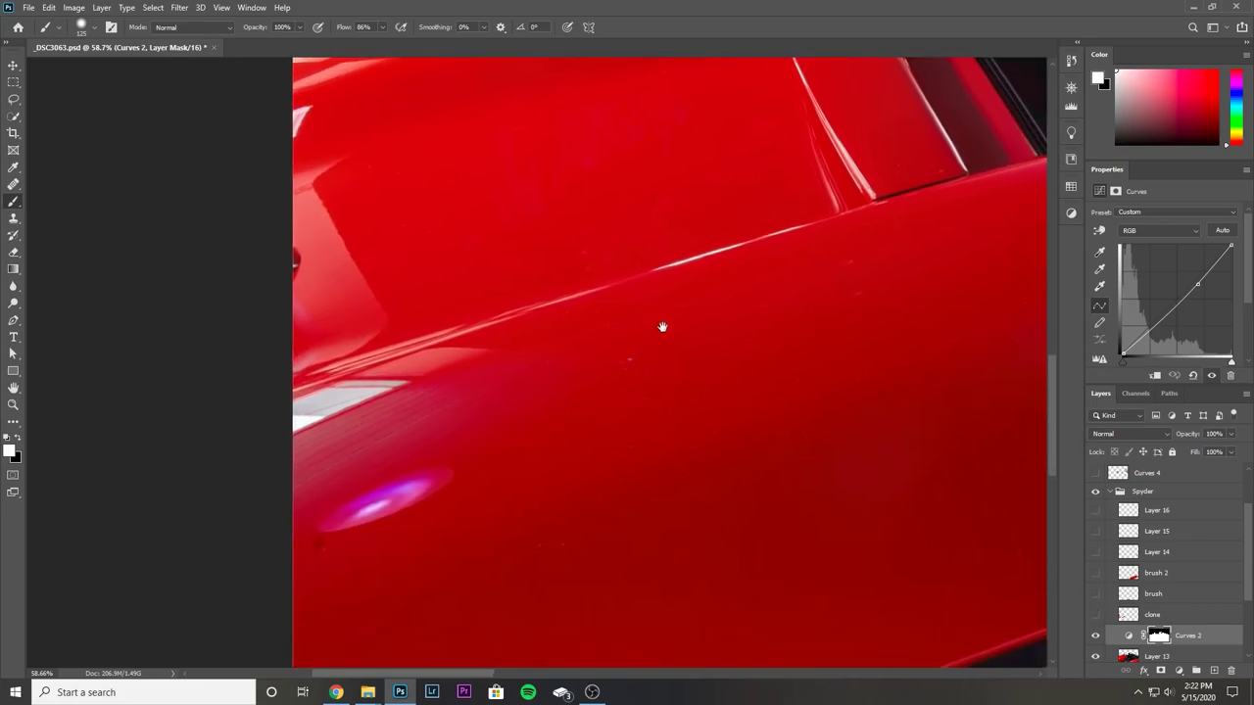
Toggle Curves 2 and the clone layer to compare the purple glare spot on the rear fender.
left_click(1095, 636)
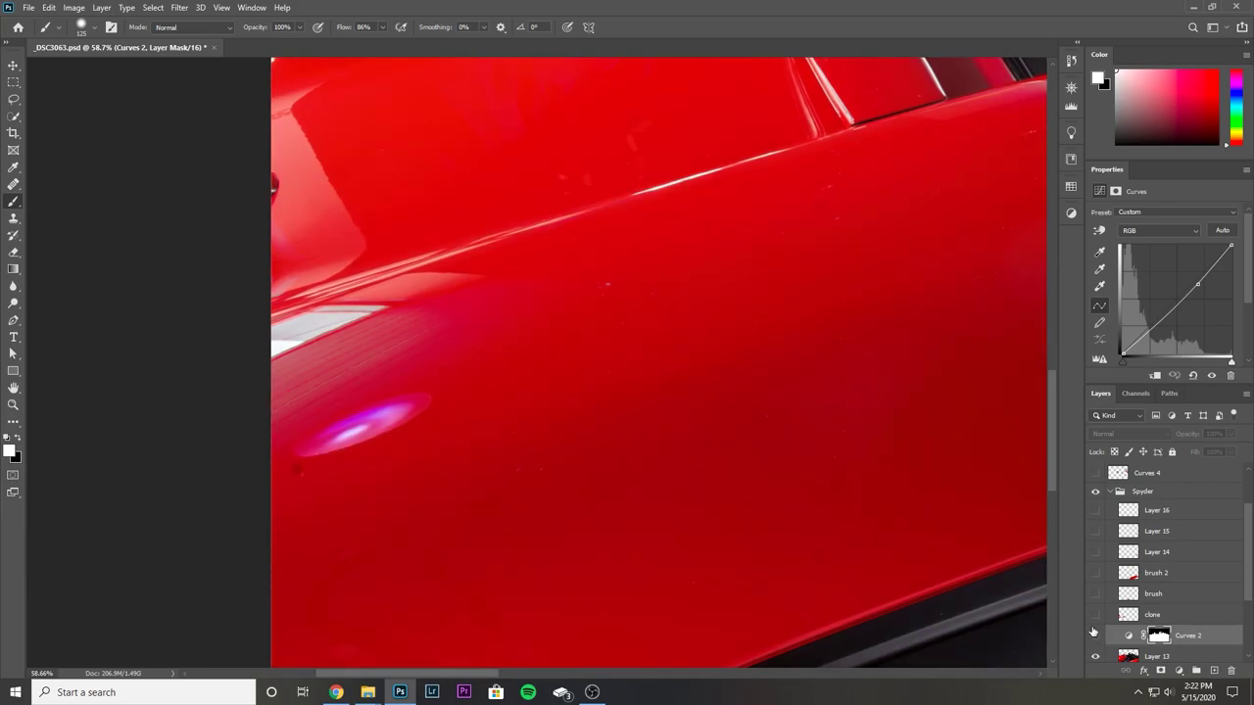
left_click(1096, 636)
left_click(1096, 616)
left_click(1096, 616)
left_click(1095, 616)
left_click(1095, 614)
left_click(1095, 614)
Examine the clone layer's cleanup on the black Spyder badge panel and the red bodywork above it.
left_click_drag(912, 572, 663, 358)
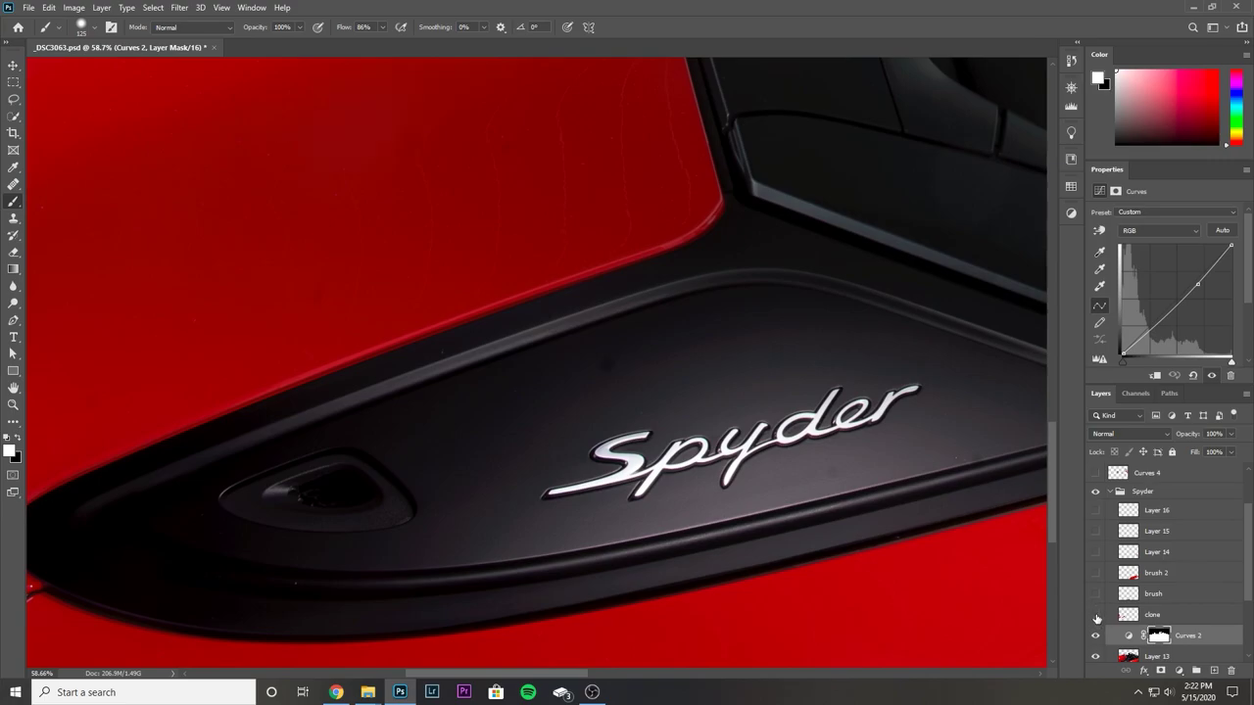
left_click_drag(736, 336, 839, 579)
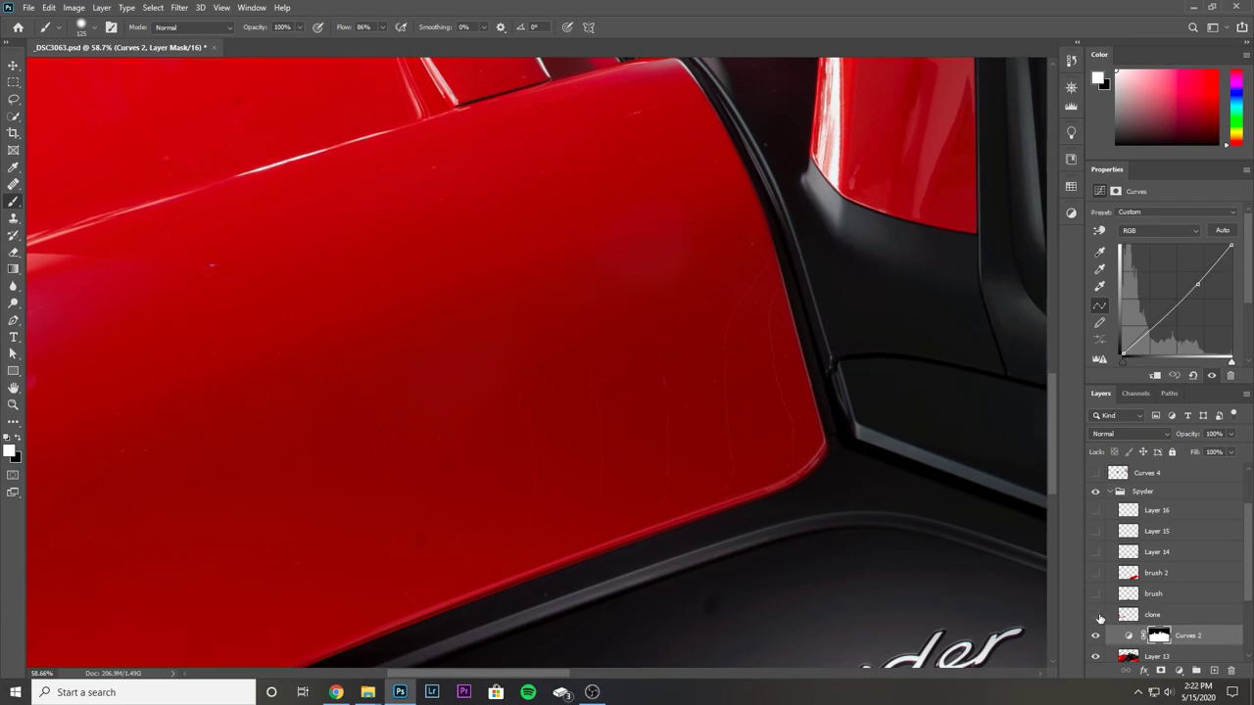
scroll(795, 437, "down", 5)
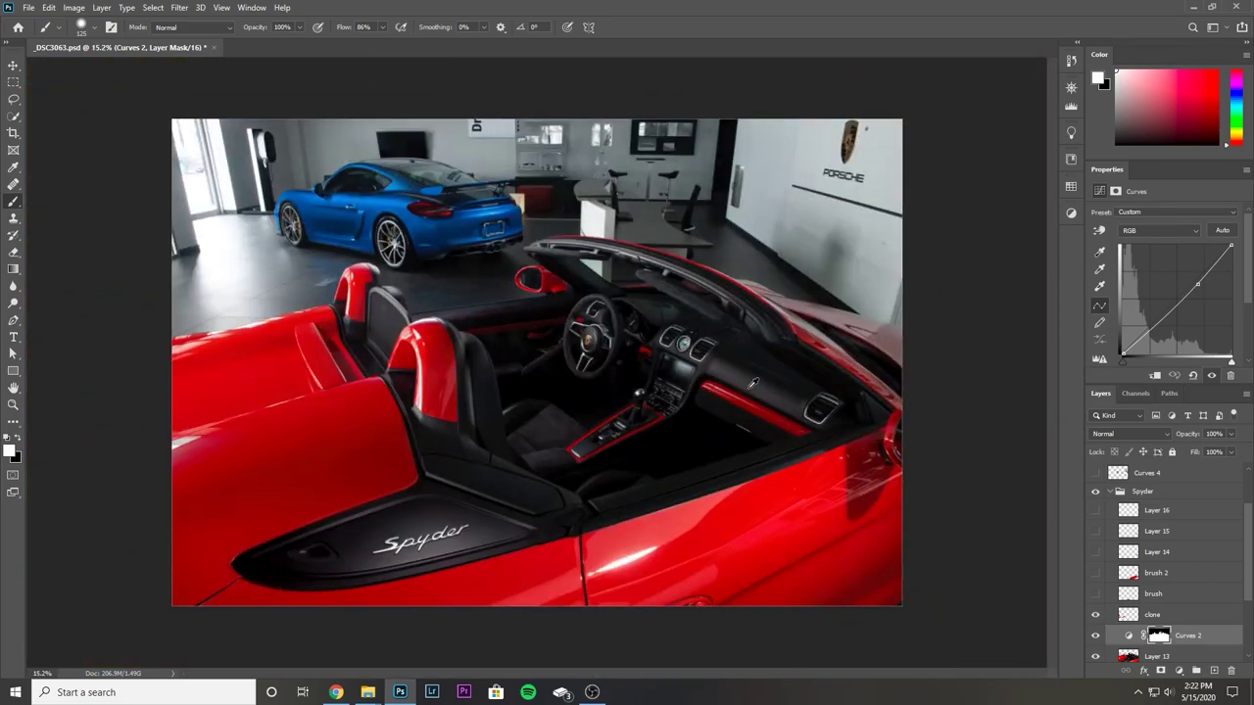
Compare the bright reflection along the door edge beneath the red mirror with the clone layer hidden and visible.
scroll(286, 419, "up", 3)
scroll(392, 343, "down", 1)
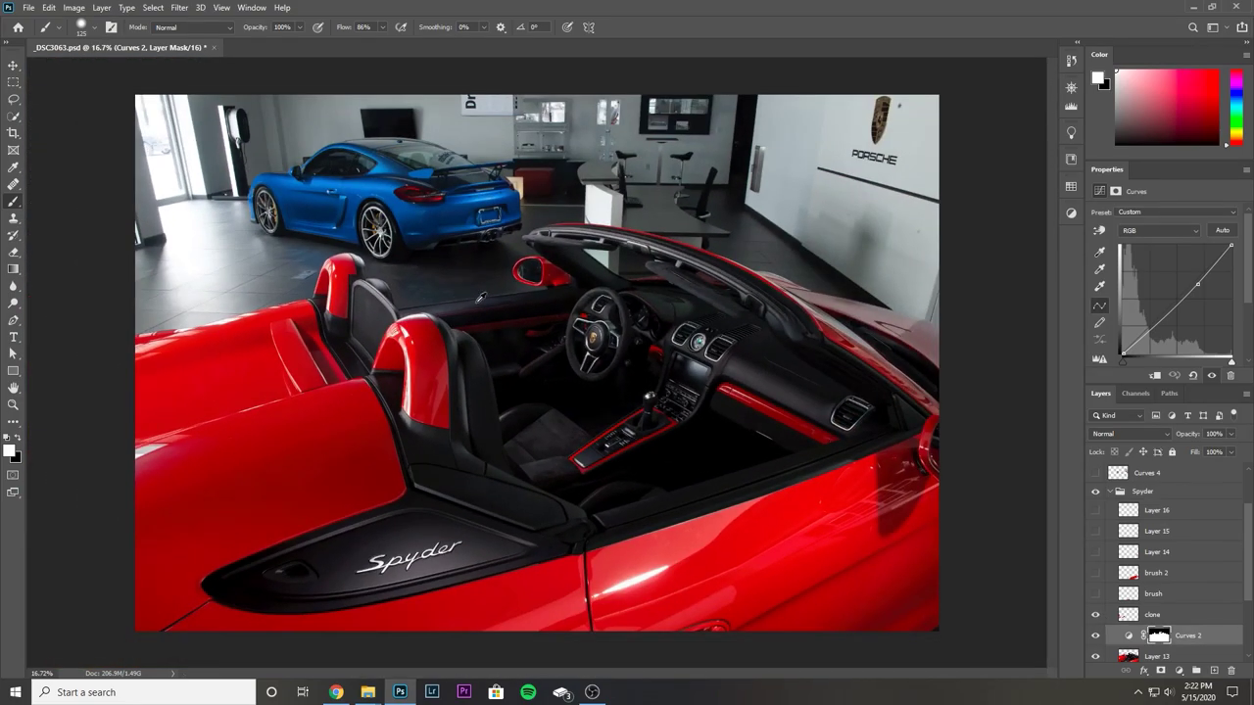
scroll(505, 275, "up", 5)
scroll(505, 276, "up", 1)
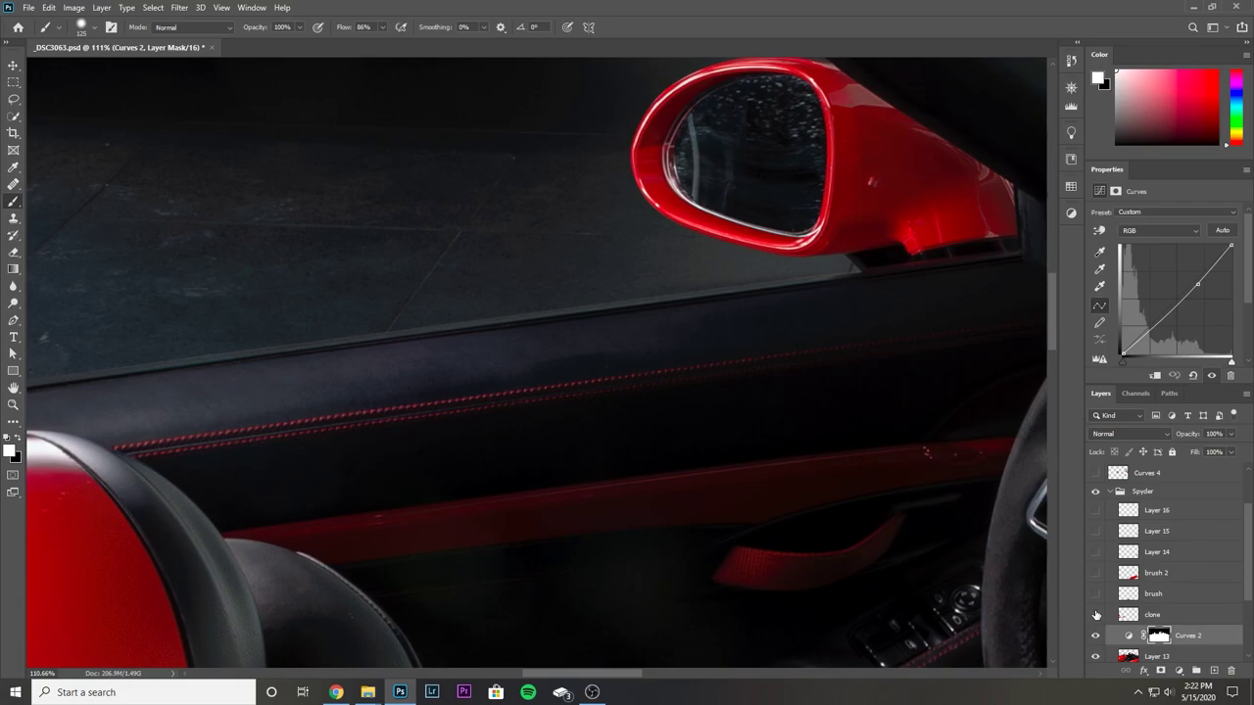
left_click(1096, 614)
left_click(1097, 614)
left_click(1096, 614)
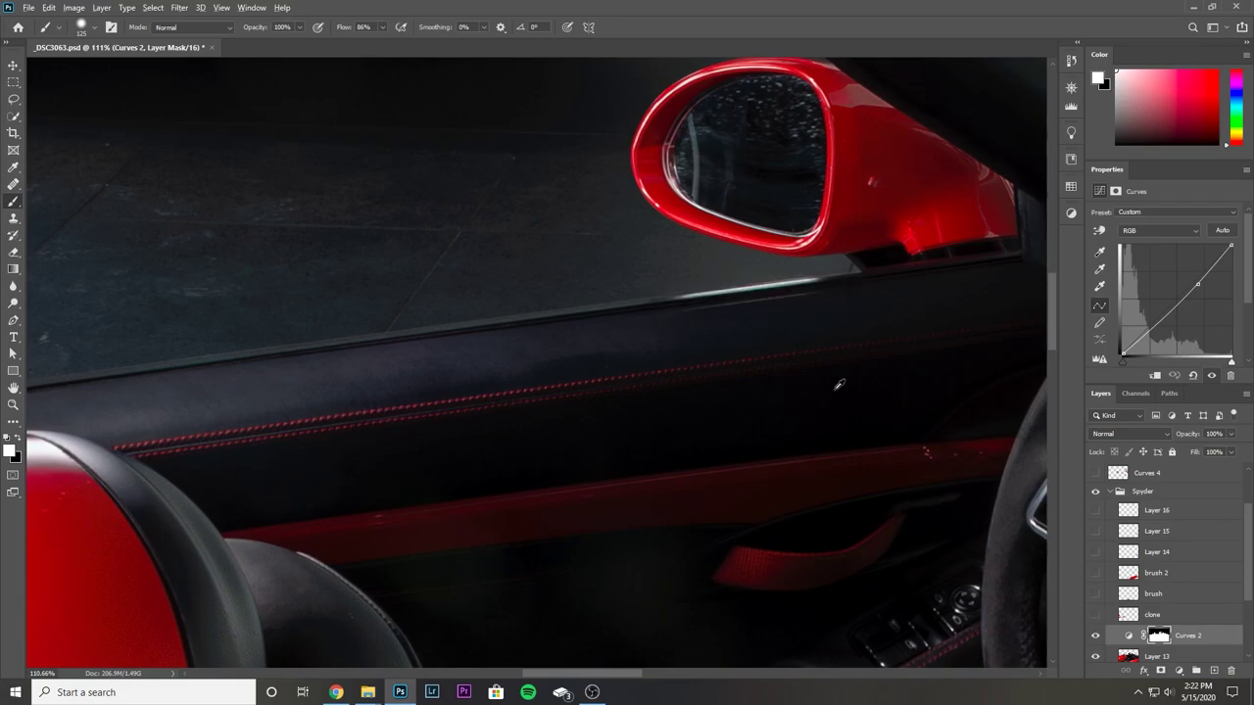
left_click_drag(695, 354, 564, 435)
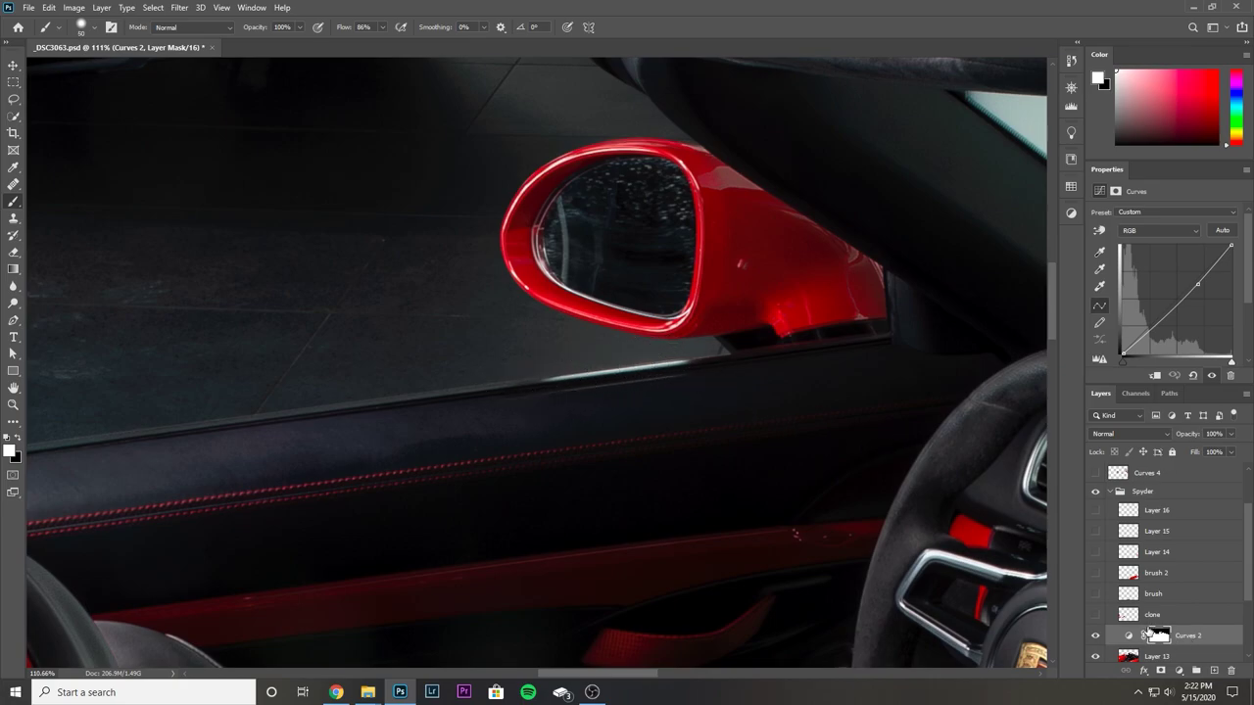
left_click(1098, 621)
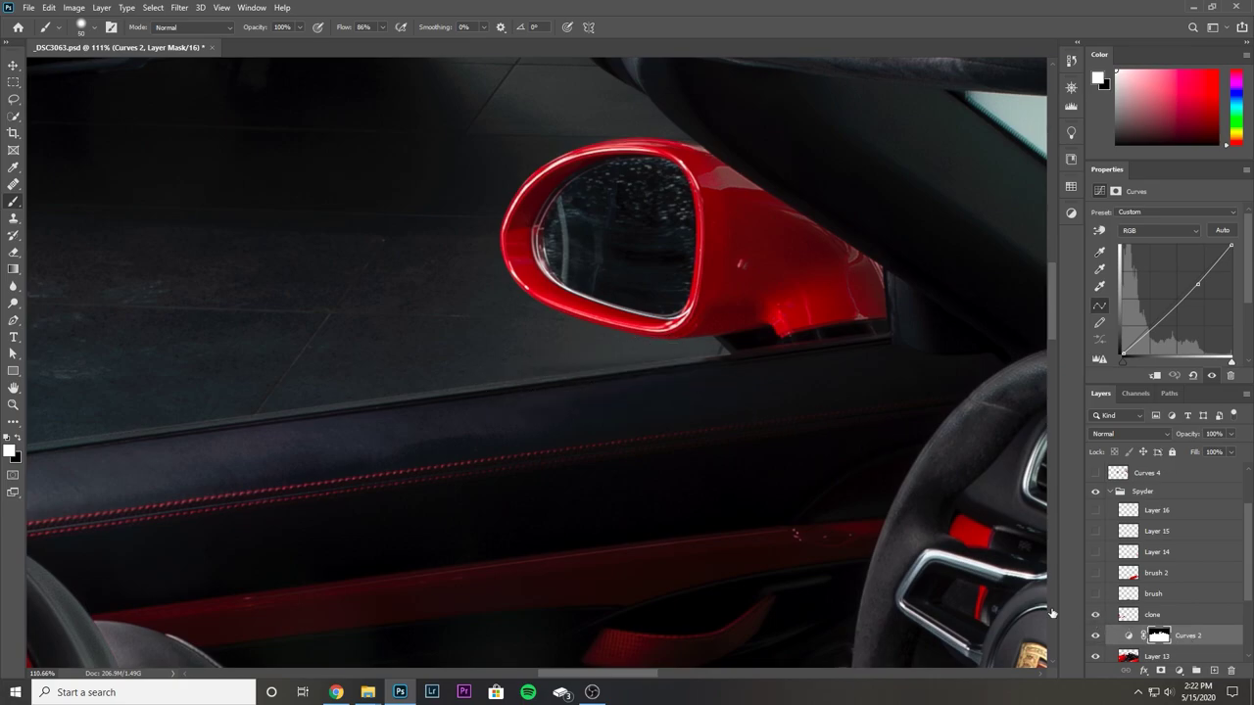
Toggle the clone layer repeatedly to compare its cleanup across the whole red car, leaving it visible.
scroll(686, 465, "down", 5)
scroll(651, 417, "up", 3)
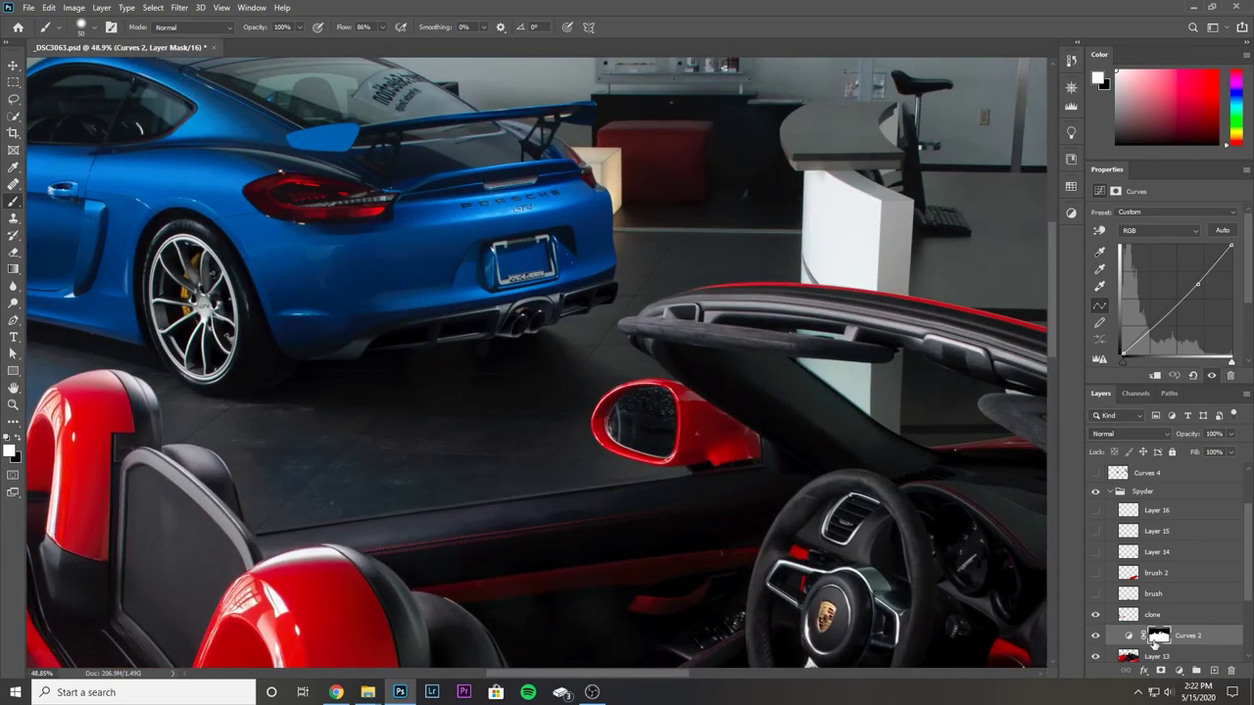
left_click_drag(891, 635, 474, 360)
scroll(475, 360, "down", 4)
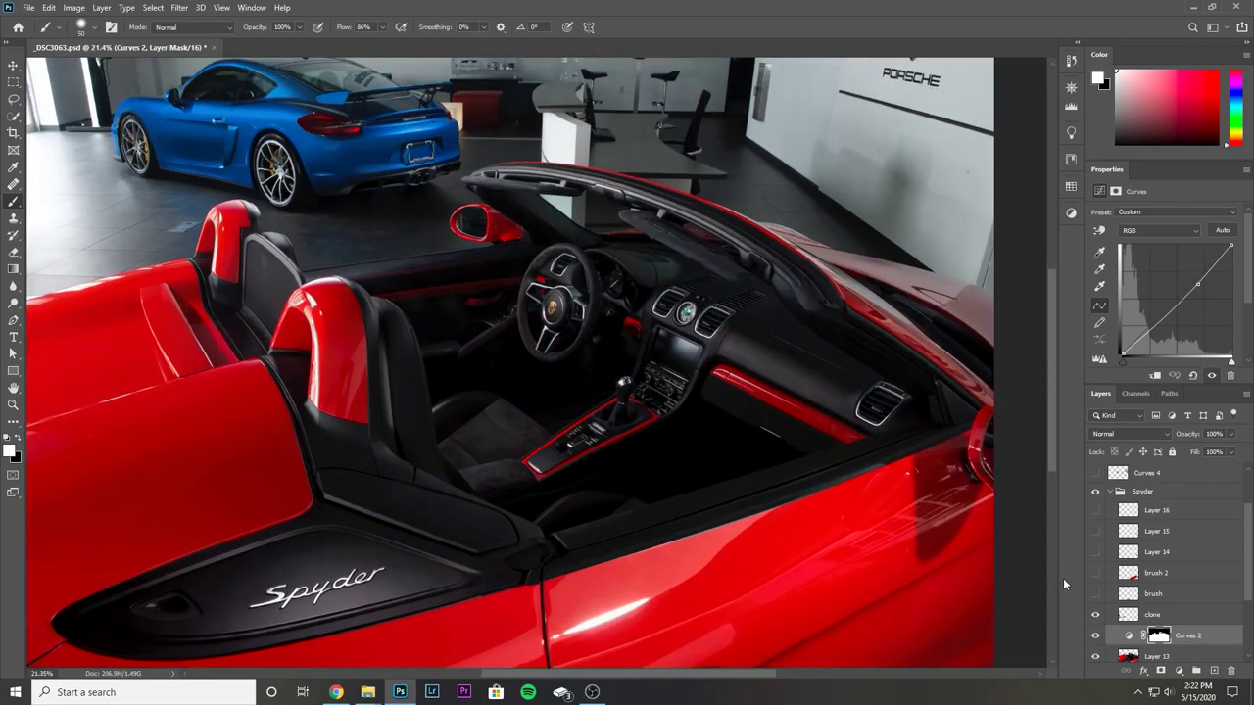
scroll(1087, 615, "down", 1)
left_click(1097, 577)
left_click(1098, 577)
left_click(1097, 577)
left_click(1097, 577)
left_click(1097, 577)
left_click(1097, 575)
left_click(1096, 575)
left_click(1096, 575)
Select the brush layer and make it visible to show its retouching on the red body panel below the Spyder badge.
left_click(1146, 552)
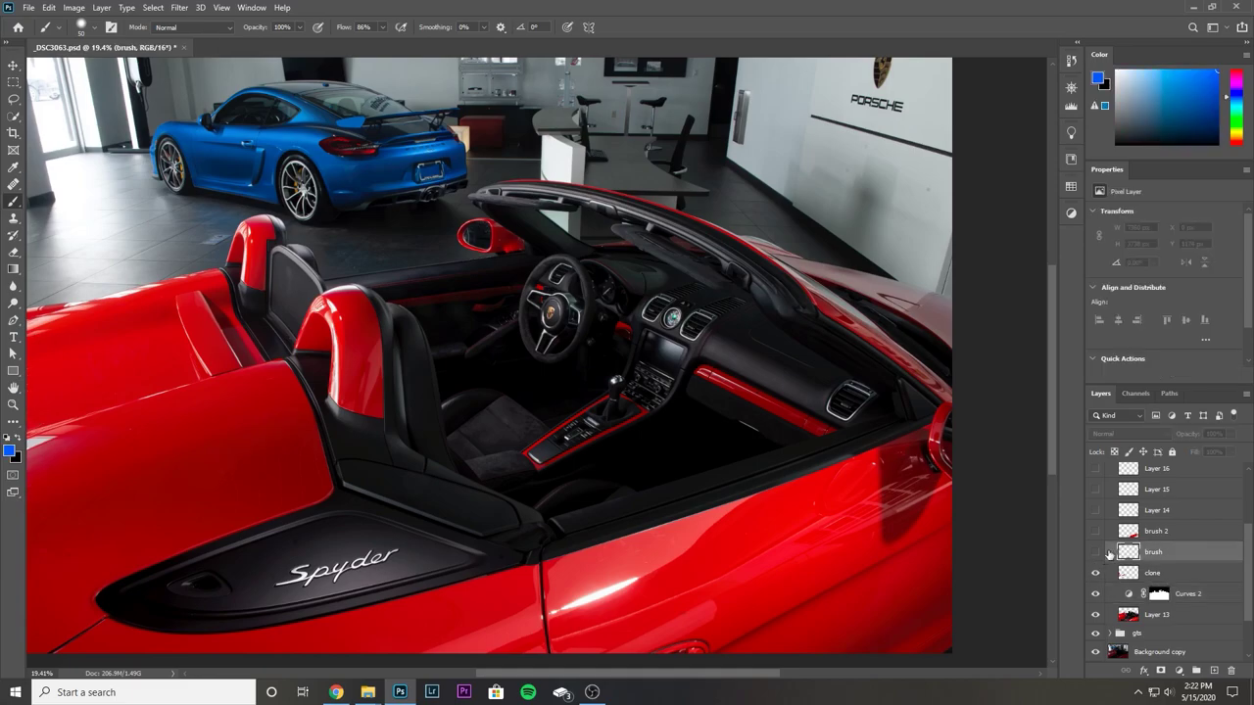
left_click(1096, 552)
scroll(635, 597, "up", 2)
left_click_drag(551, 612, 544, 363)
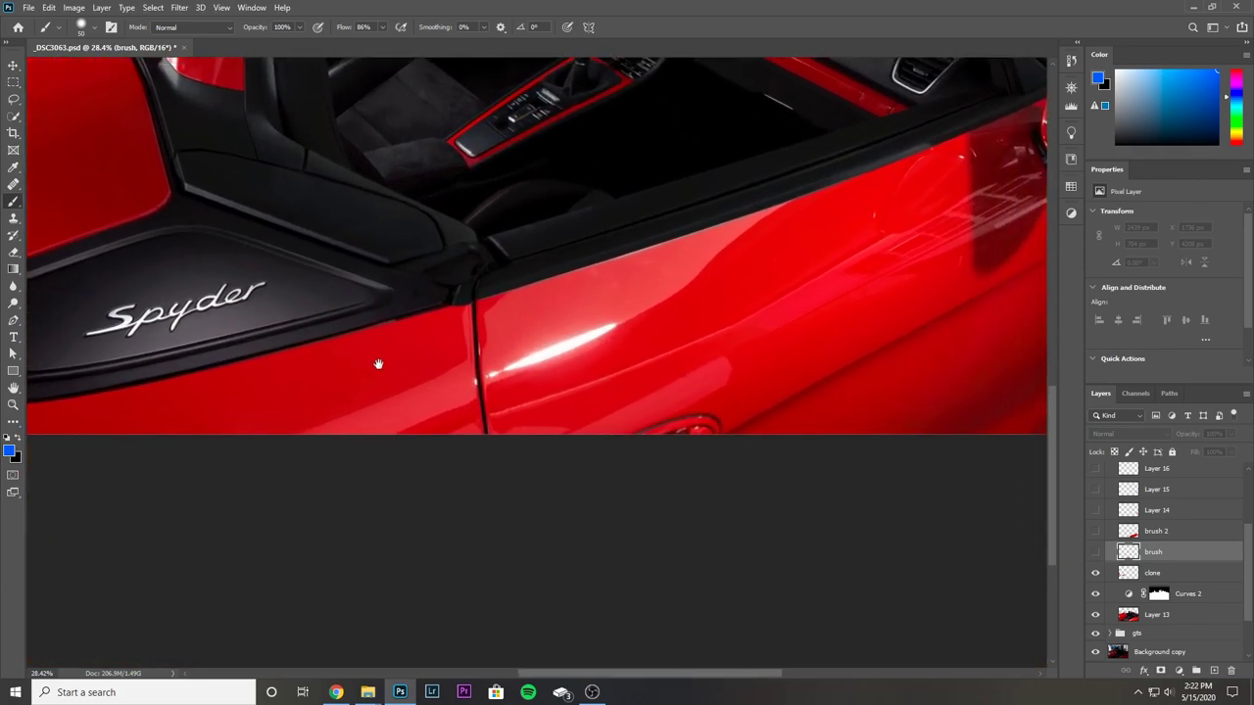
scroll(368, 364, "up", 2)
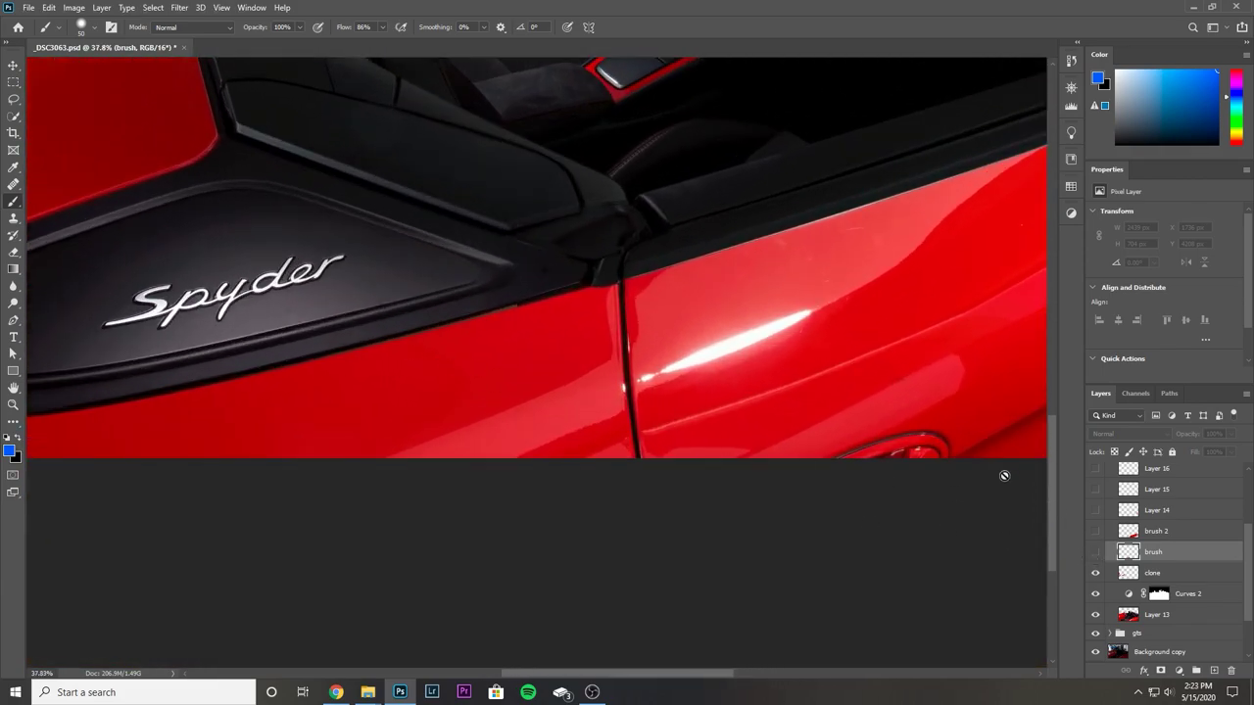
left_click(1095, 552)
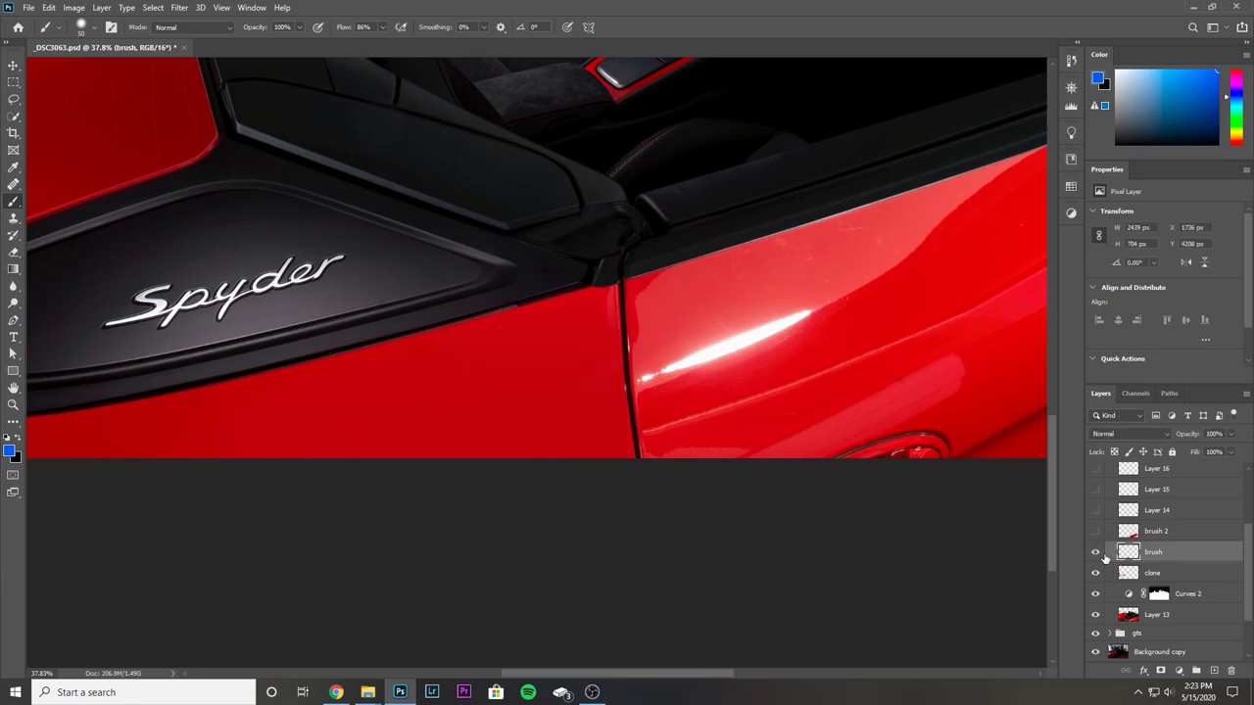
Toggle the brush layer repeatedly to compare the reflections on the red panel below the Spyder badge, leaving it visible.
left_click(1095, 555)
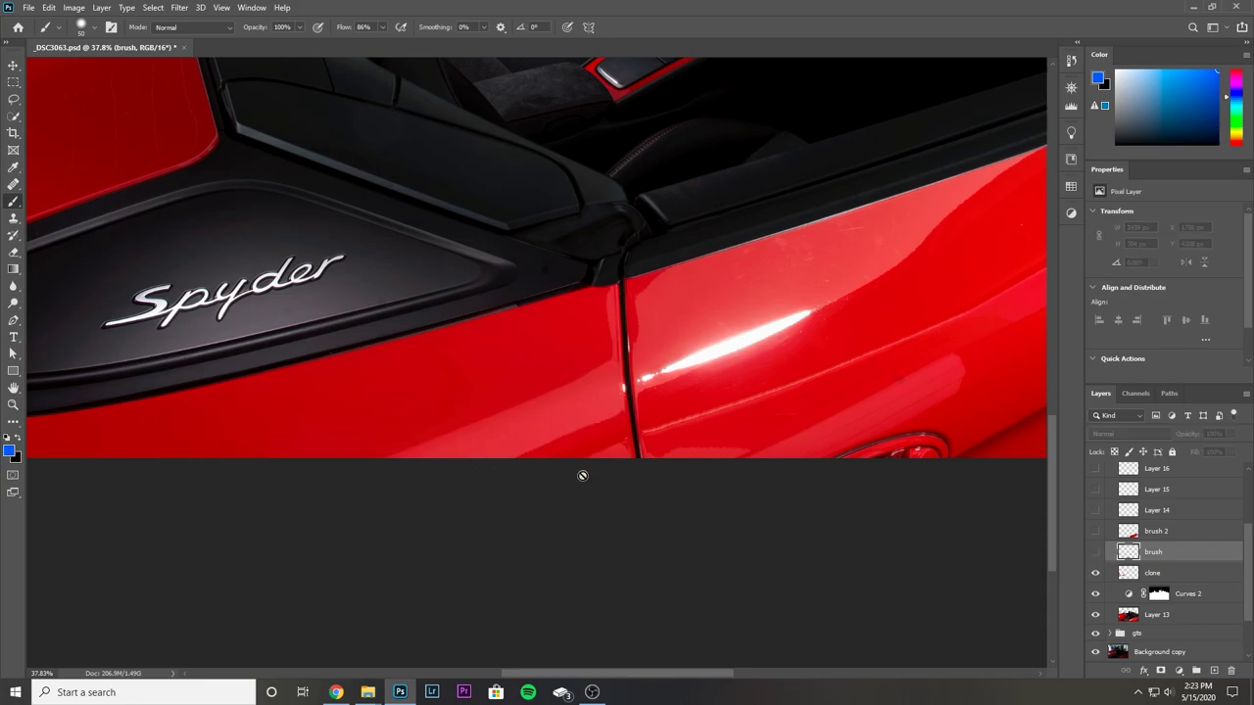
left_click(1096, 555)
left_click(1095, 553)
left_click(1095, 553)
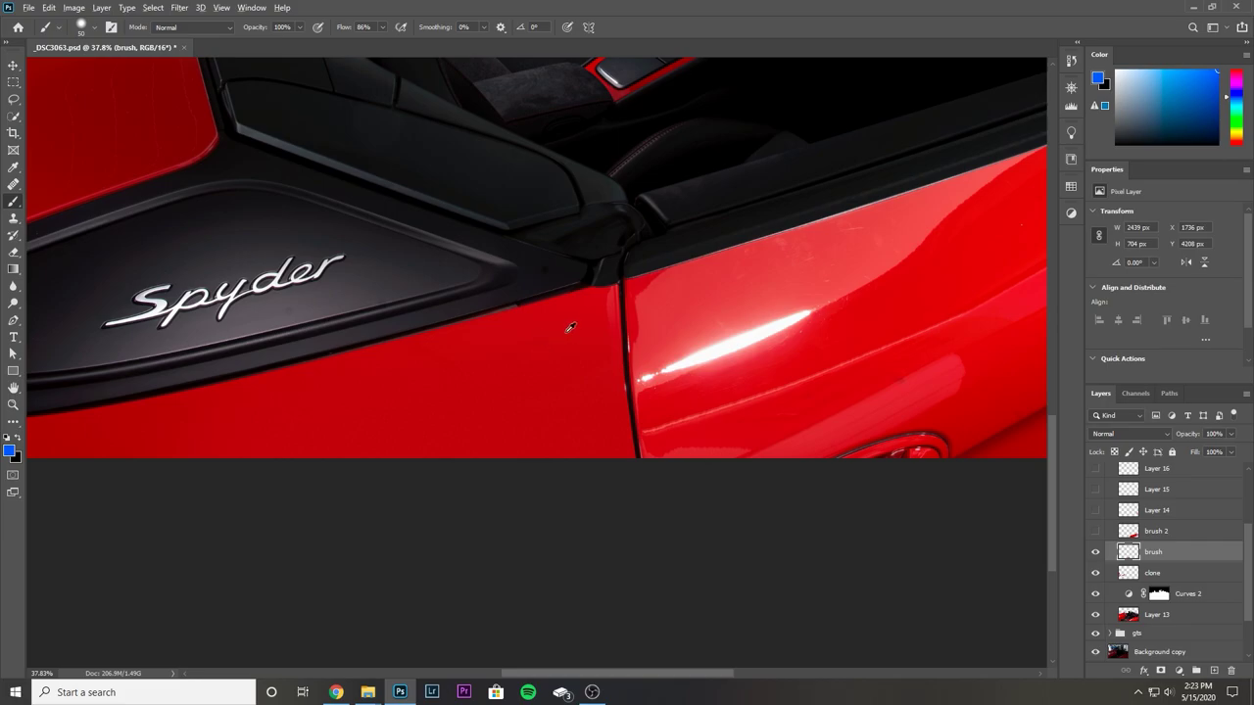
left_click(1095, 553)
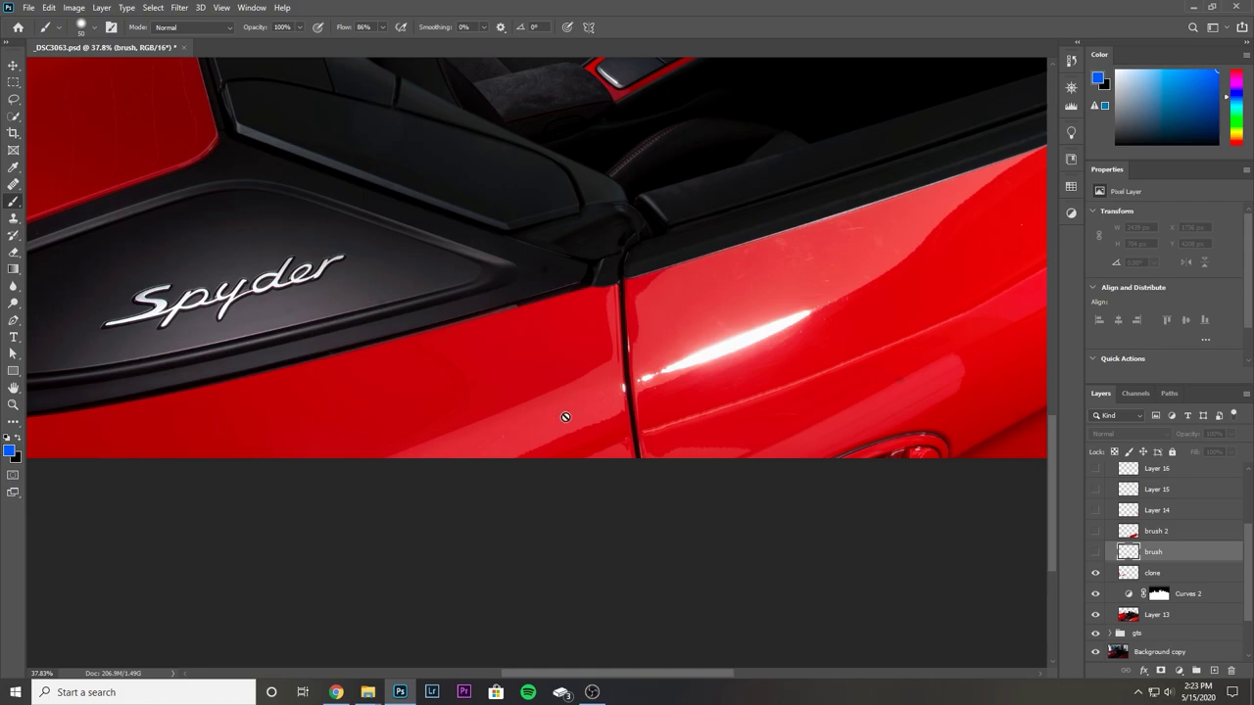
left_click(1096, 552)
left_click(1095, 553)
left_click(1095, 553)
left_click(1096, 553)
left_click(1096, 553)
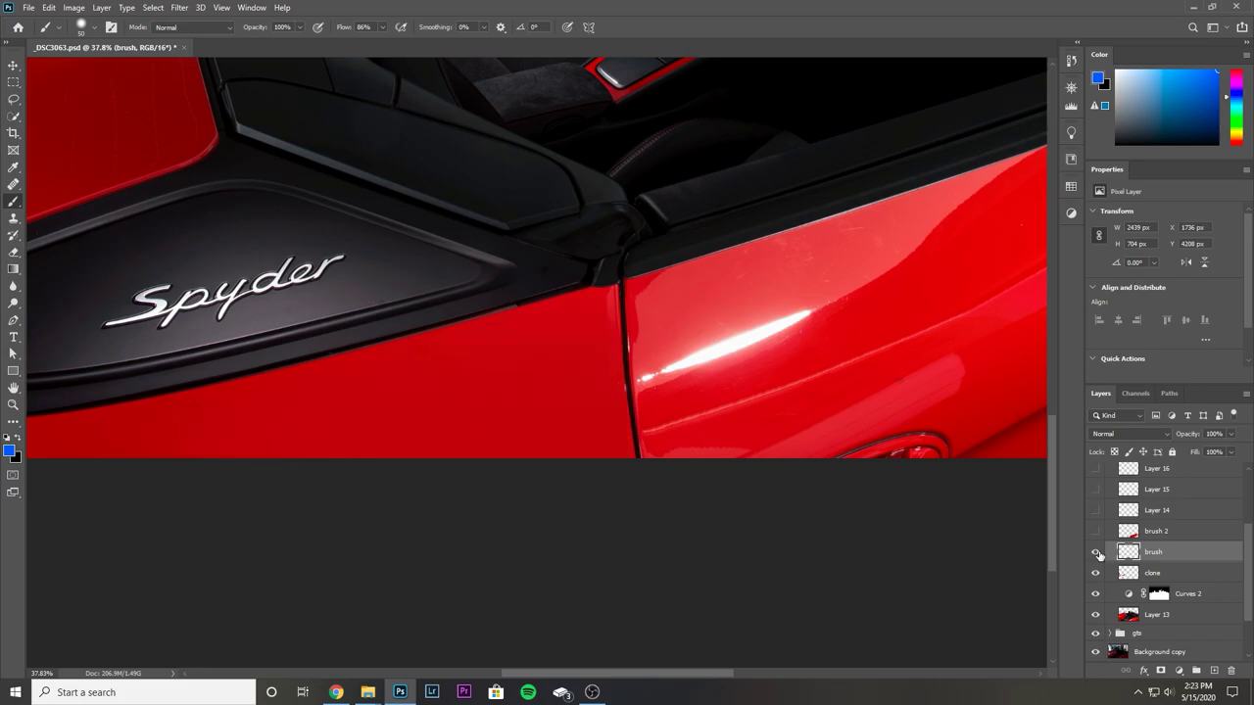
Select the brush 2 layer and make it visible to show its retouching on the red door.
left_click_drag(735, 401, 446, 529)
scroll(461, 495, "down", 2)
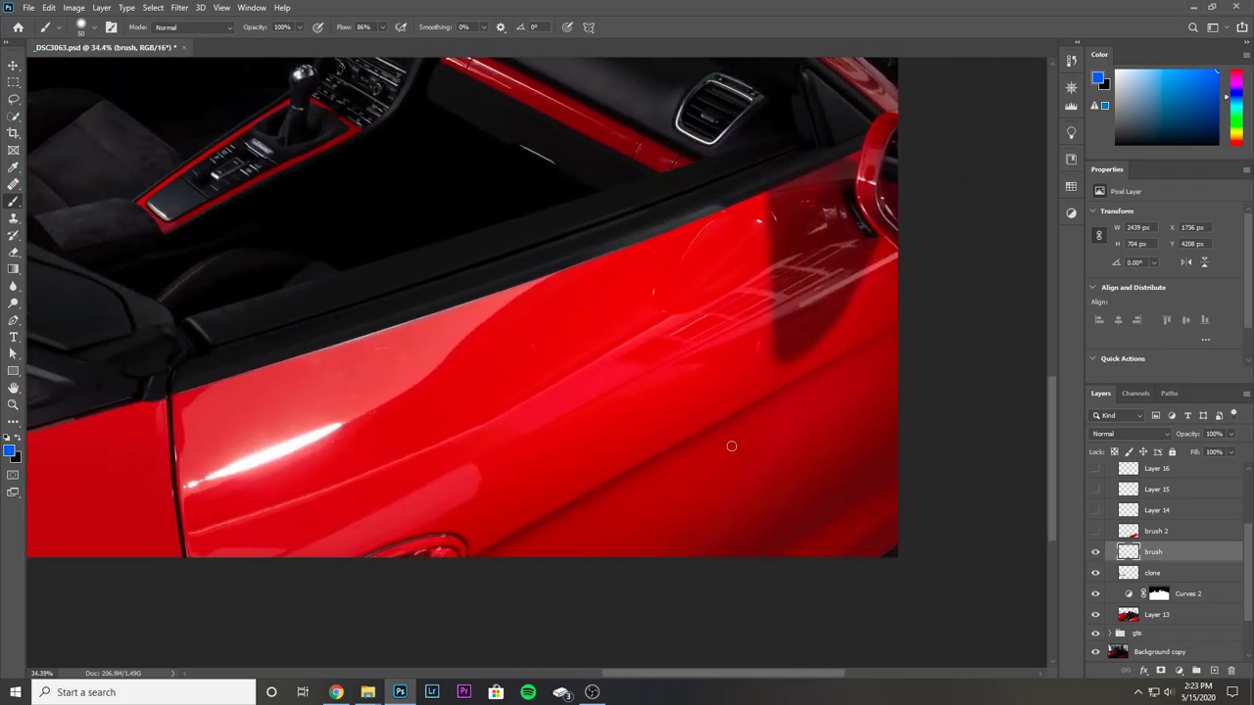
left_click(1123, 531)
left_click(1095, 531)
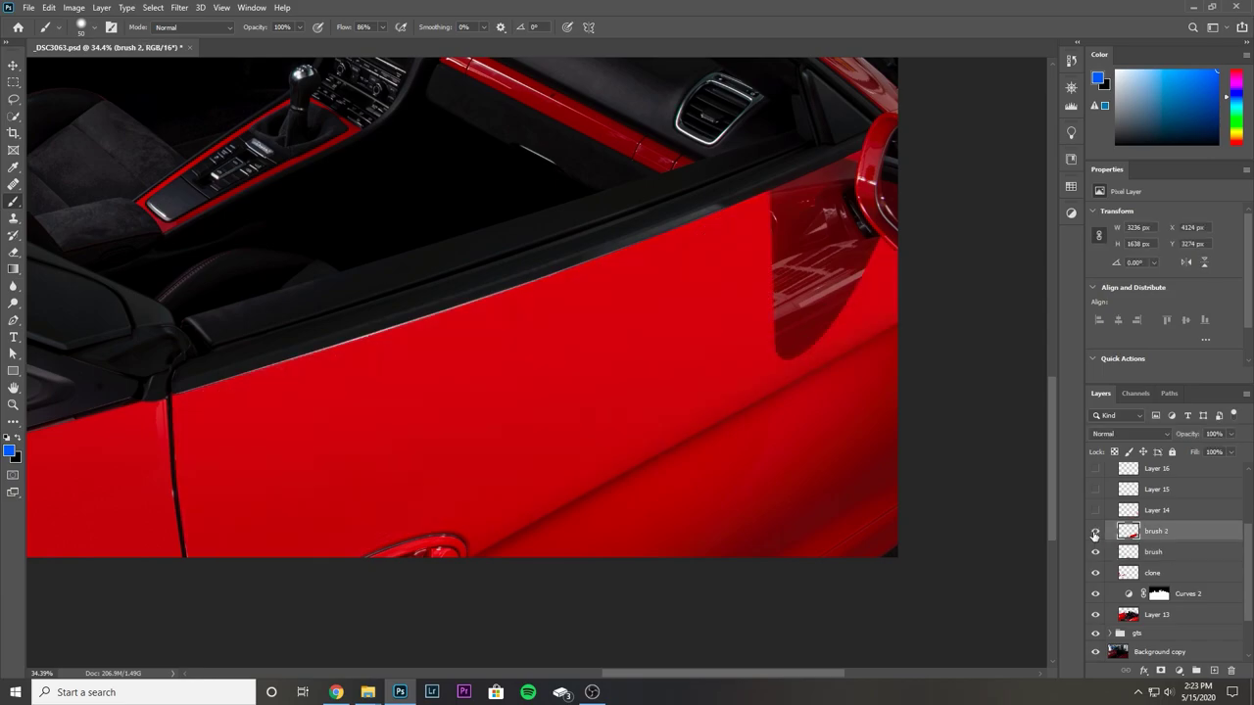
Compare the red door's reflections with the brush 2 layer hidden and visible, leaving it visible.
left_click(1095, 532)
left_click(1095, 532)
left_click(1095, 529)
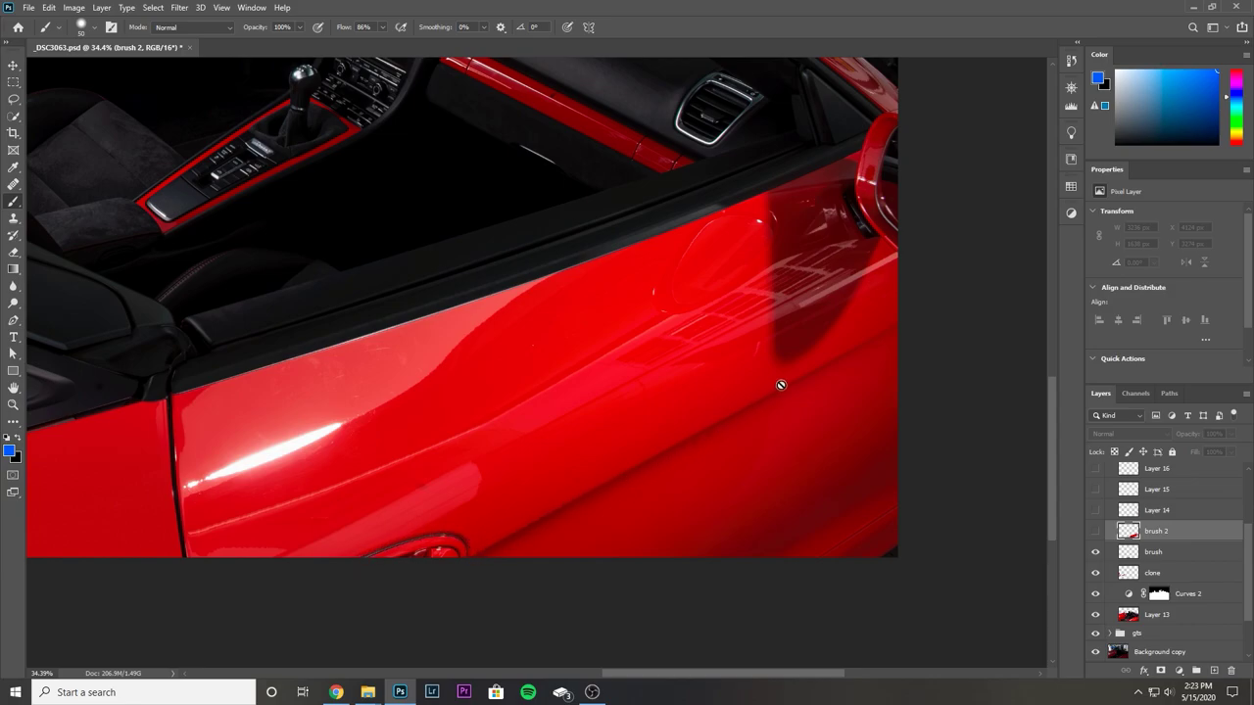
left_click(1096, 531)
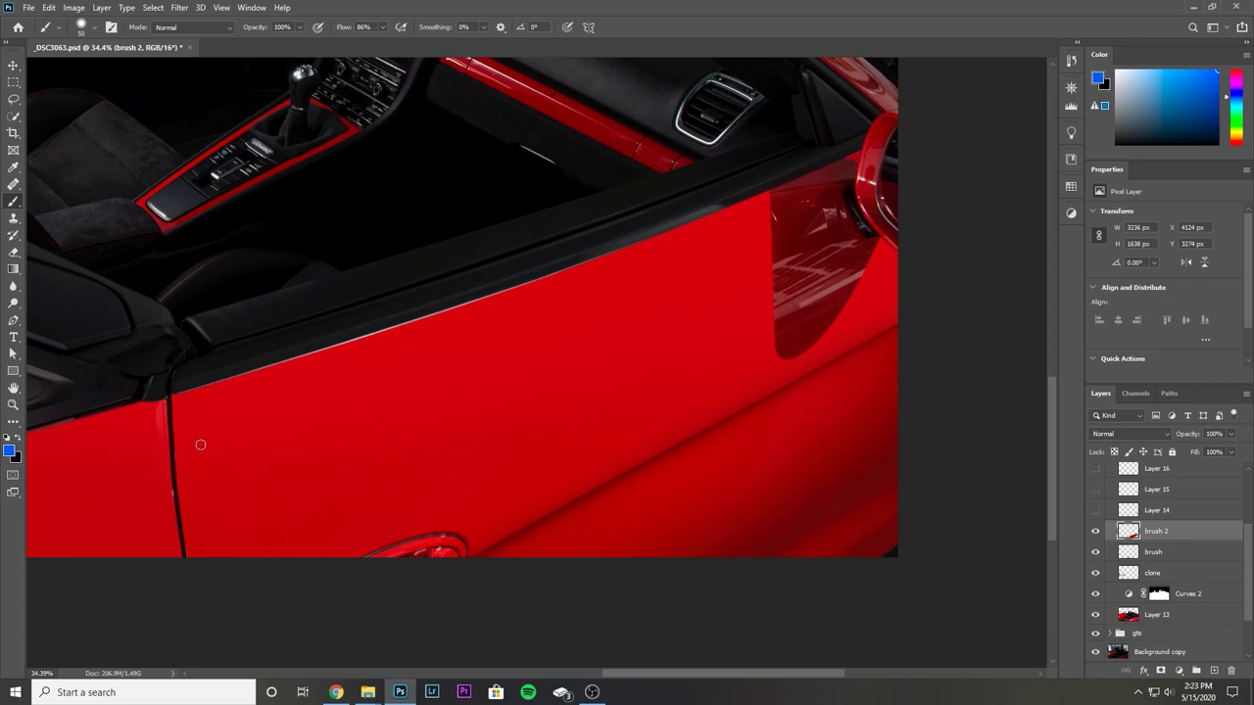
Vary the brush size over the red door to demonstrate large and small brushes, ending at 125 px.
key("bracketright")
key("bracketright")
key("bracketright")
key("bracketright")
key("bracketright")
key("bracketright")
key("bracketright")
key("bracketright")
key("bracketright")
key("bracketright")
key("bracketright")
key("bracketright")
key("bracketright")
key("bracketright")
key("bracketright")
key("bracketright")
key("bracketright")
key("bracketright")
key("bracketright")
key("bracketleft")
key("bracketleft")
key("bracketleft")
key("bracketleft")
key("bracketleft")
key("bracketleft")
key("bracketleft")
key("bracketleft")
key("bracketleft")
key("bracketright")
key("bracketright")
key("bracketright")
key("bracketleft")
key("bracketleft")
key("bracketleft")
key("bracketleft")
key("bracketleft")
Compare the brush 2, Layer 14 and Layer 15 retouching around the mirror's shadow on the door, leaving all three layers visible.
left_click(1096, 531)
left_click(1095, 531)
scroll(1143, 507, "up", 2)
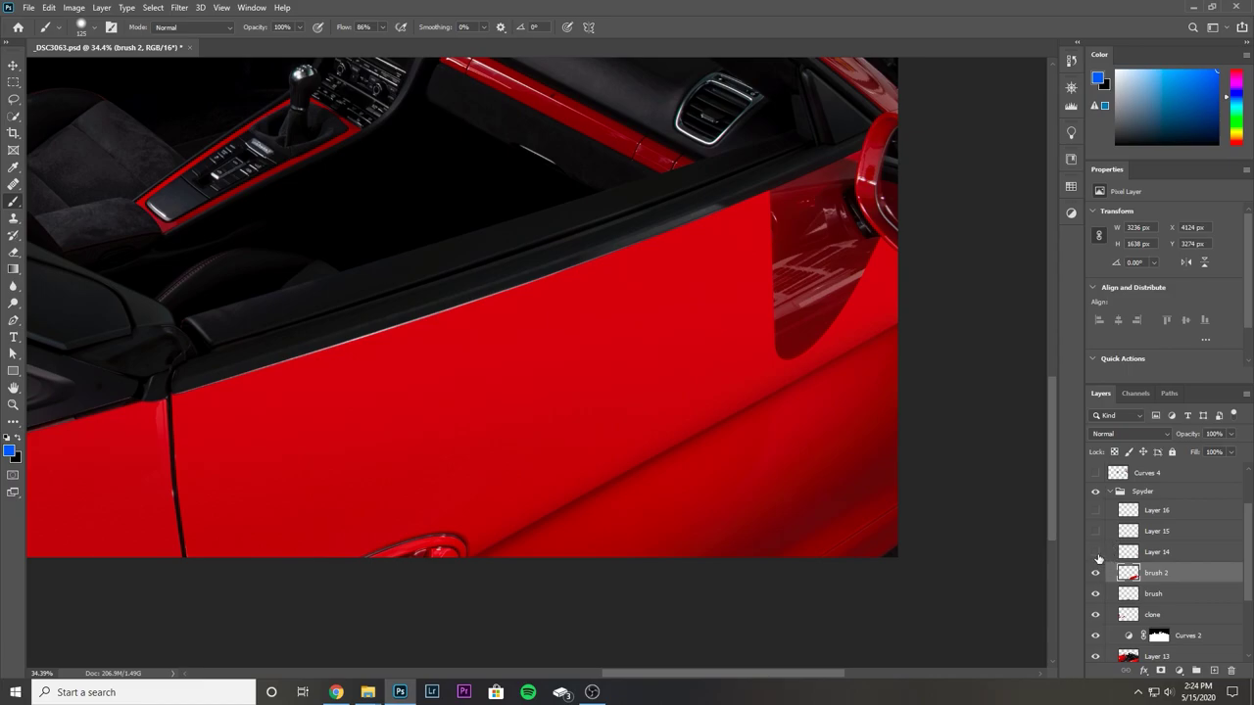
left_click(1097, 553)
left_click(1096, 530)
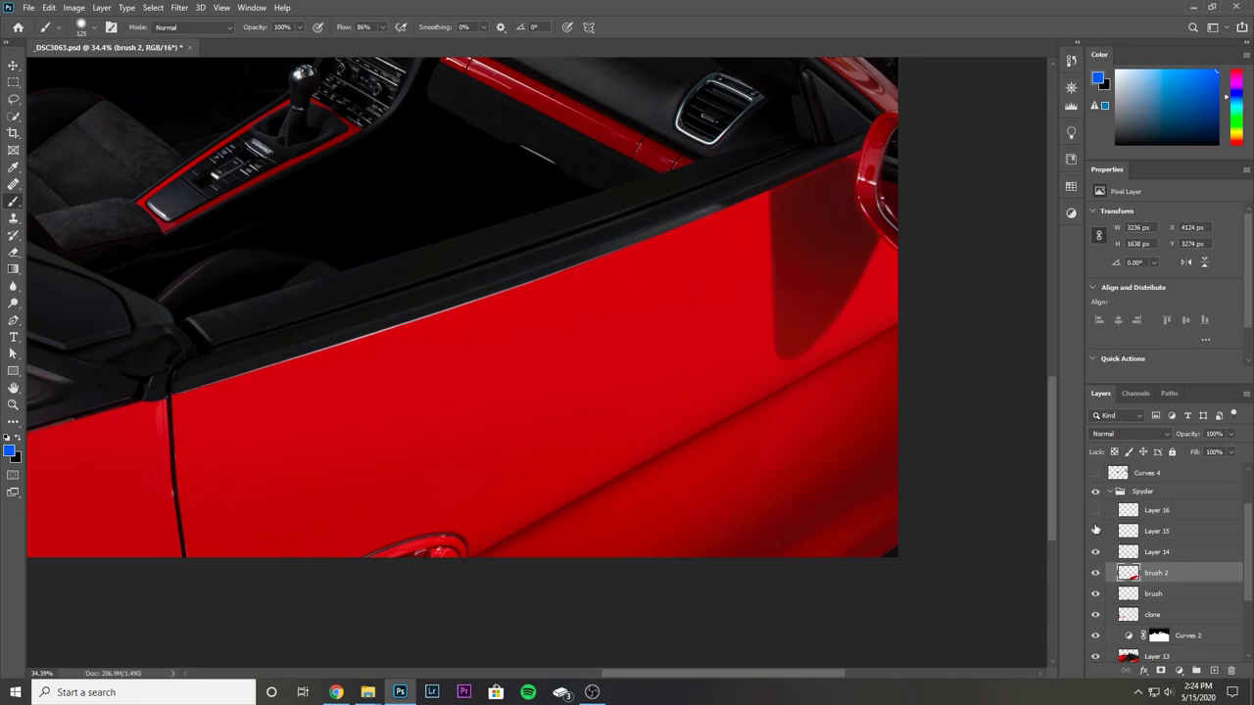
left_click(1095, 531)
left_click(1095, 553)
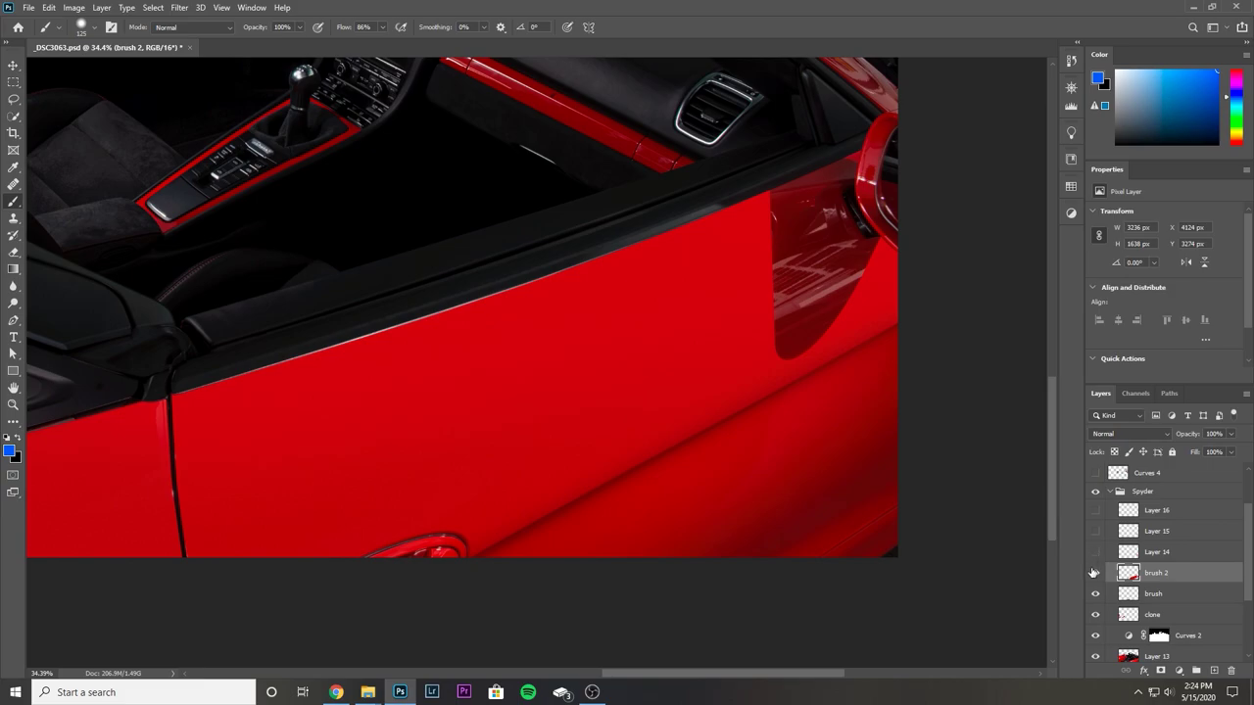
left_click(1097, 553)
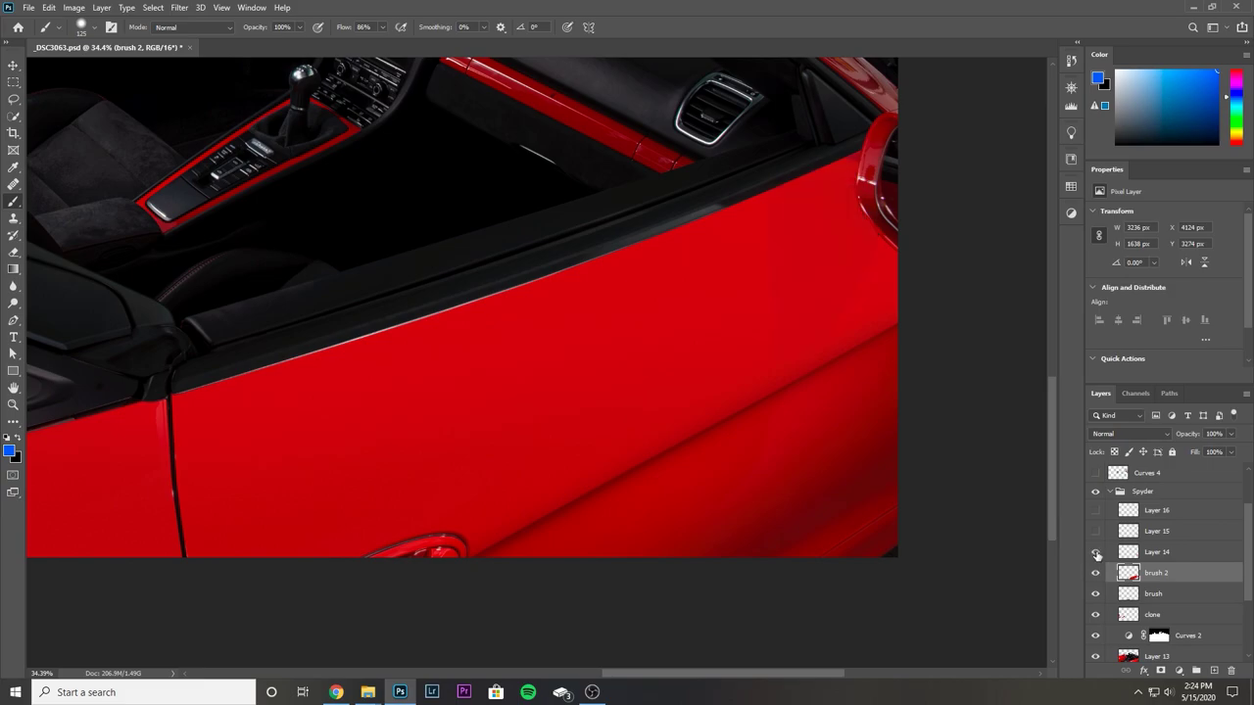
left_click(1096, 531)
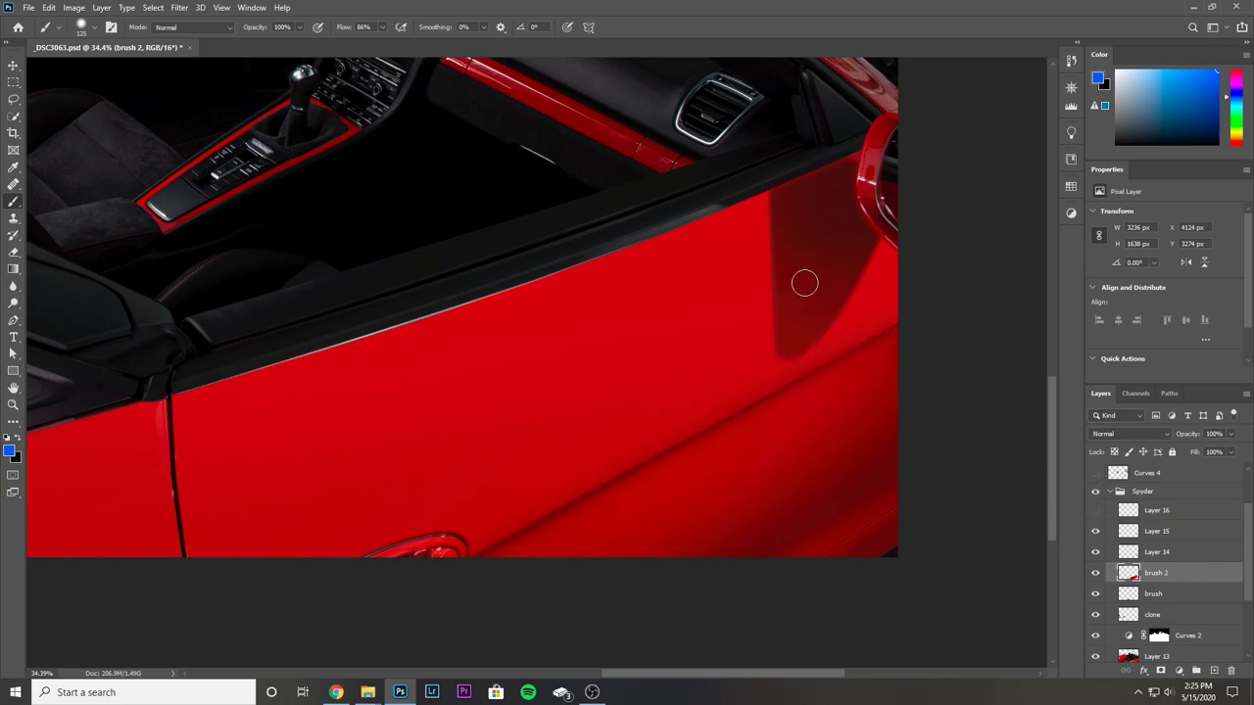
Enlarge the brush to 1200 px over the mirror's shadow on the door.
key("bracketright")
key("bracketright")
key("bracketright")
key("bracketright")
key("bracketright")
key("bracketright")
key("bracketright")
key("bracketright")
key("bracketright")
key("bracketright")
key("bracketright")
key("bracketright")
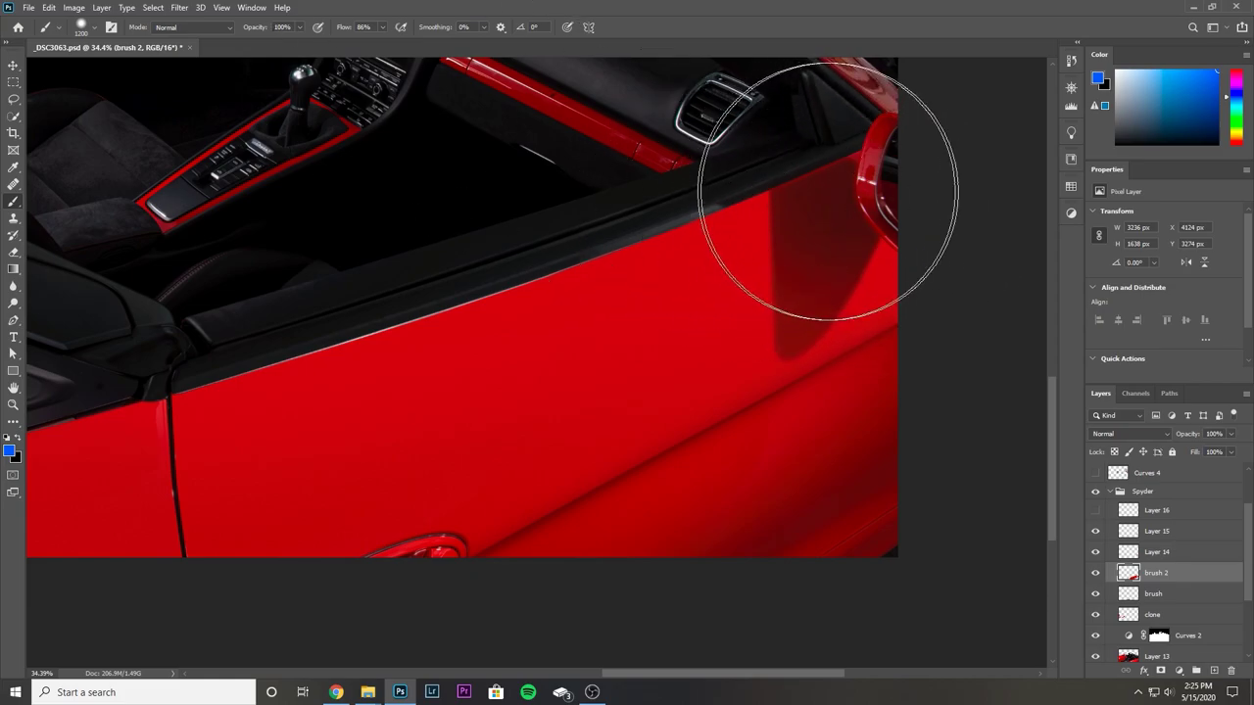
Select Layer 15 and reduce the brush size to 150 px.
left_click(1143, 535)
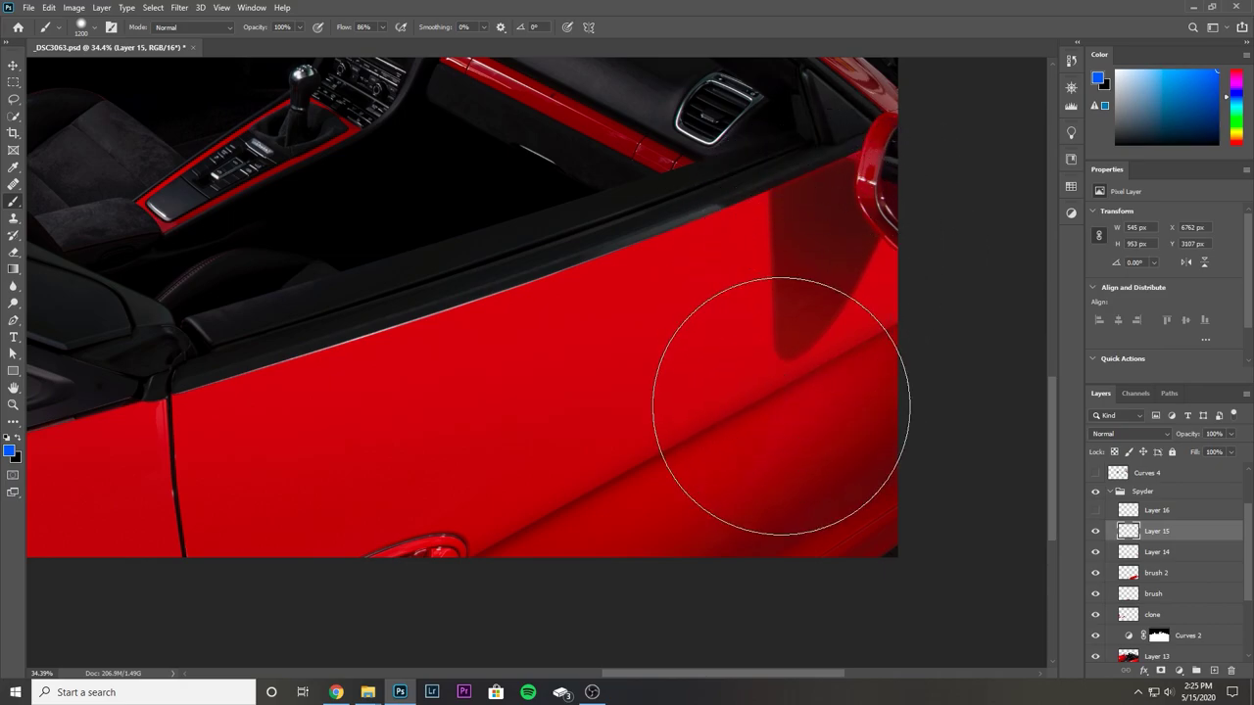
key("bracketleft")
key("bracketleft")
key("bracketleft")
key("bracketleft")
key("bracketleft")
key("bracketleft")
key("bracketleft")
key("bracketleft")
key("bracketleft")
key("bracketleft")
key("bracketleft")
key("bracketleft")
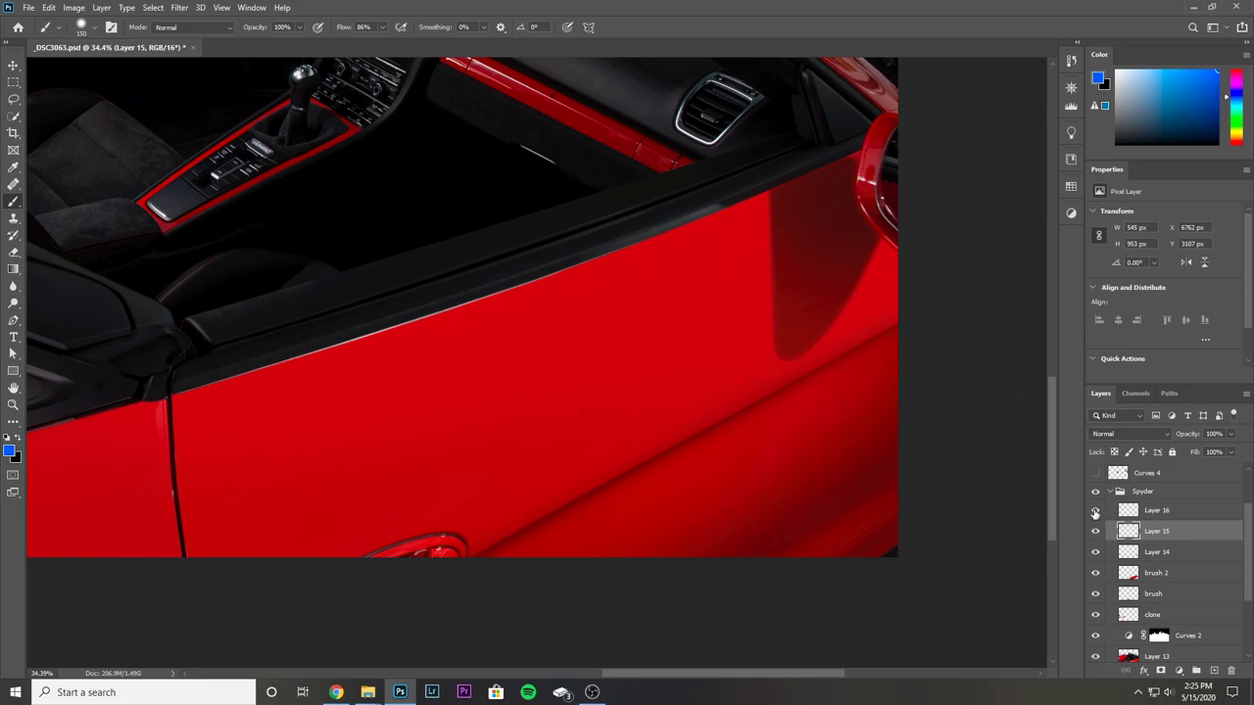
Compare the door's upper edge and mirror area with Layer 16 hidden and visible, leaving it visible.
scroll(843, 230, "up", 5)
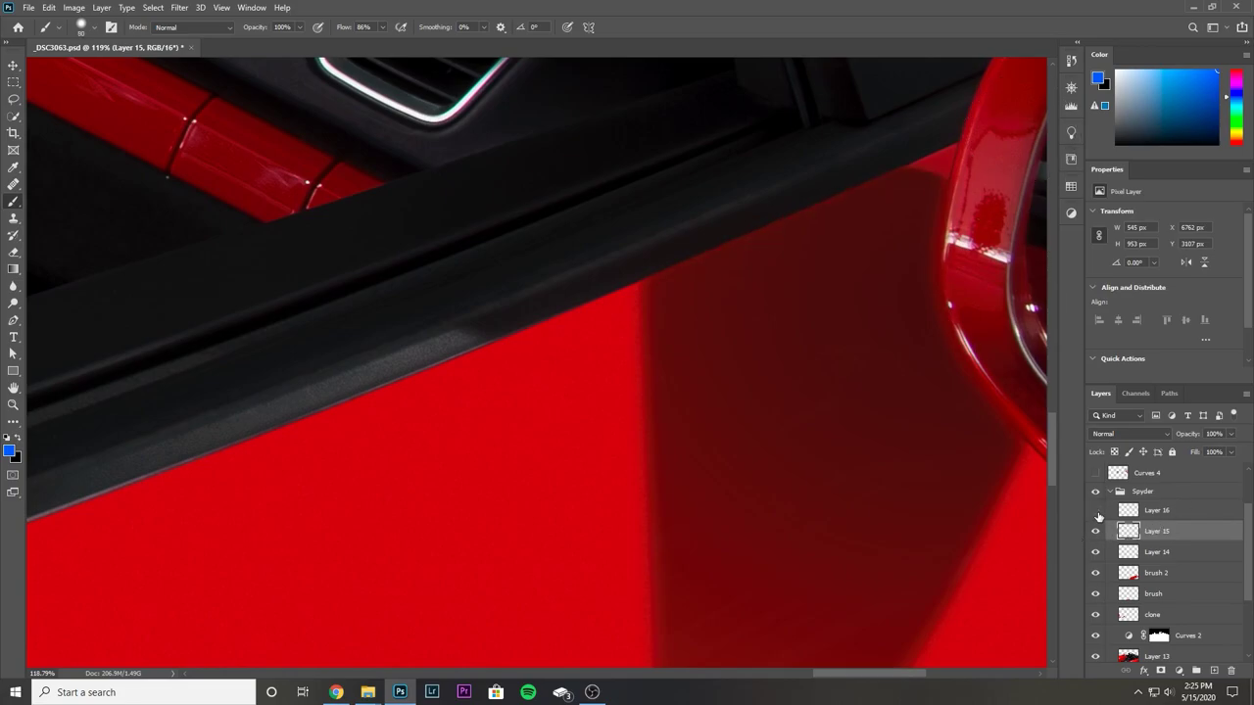
scroll(784, 434, "down", 3)
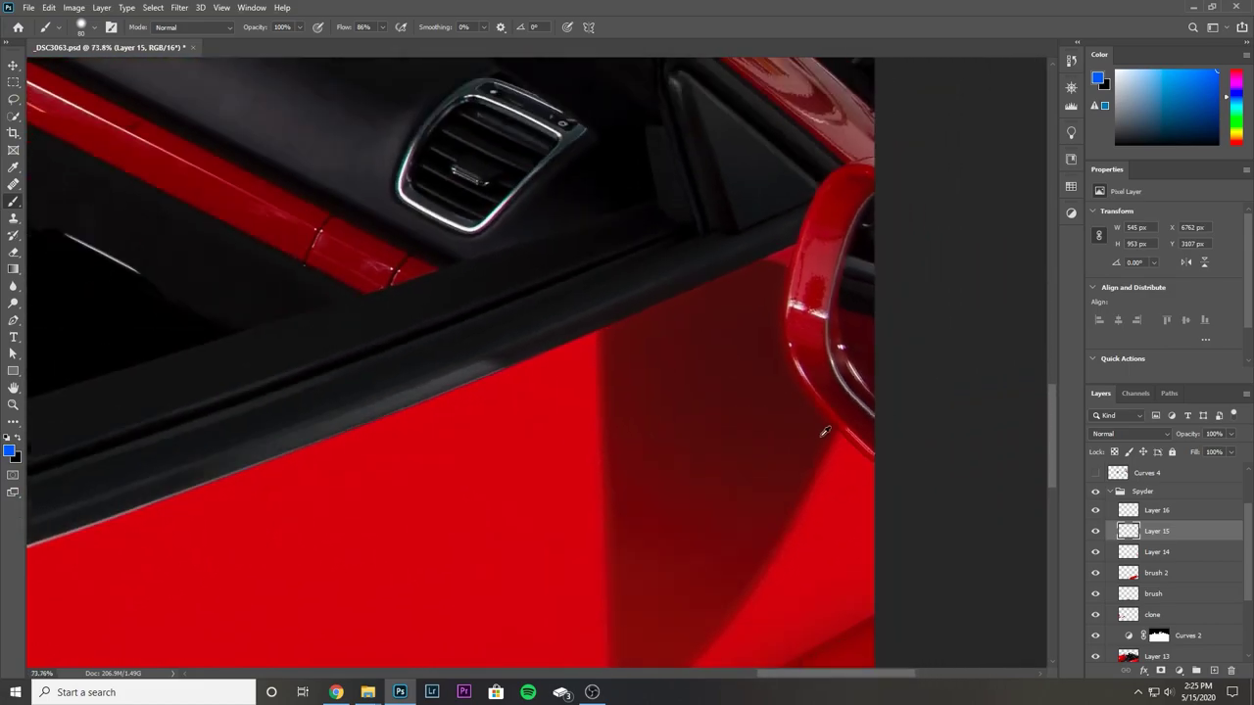
scroll(824, 432, "down", 5)
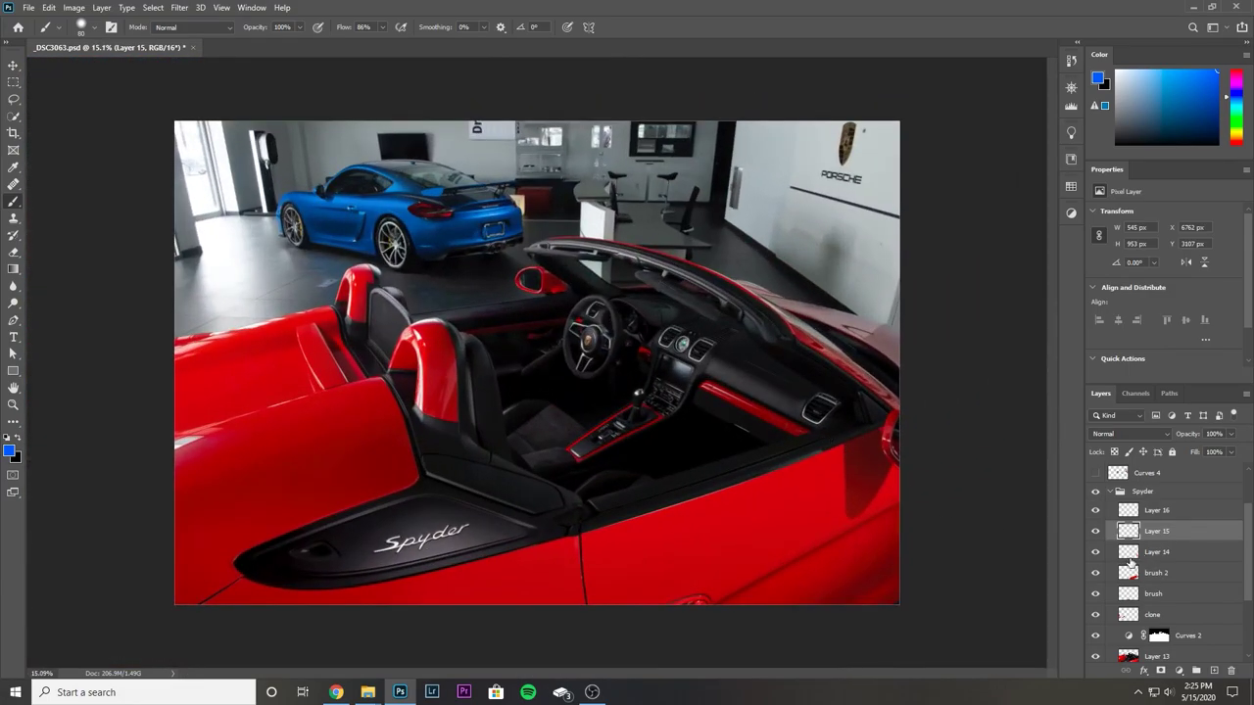
Collapse the Spyder group and compare the whole red car with the group hidden and visible.
left_click(1110, 492)
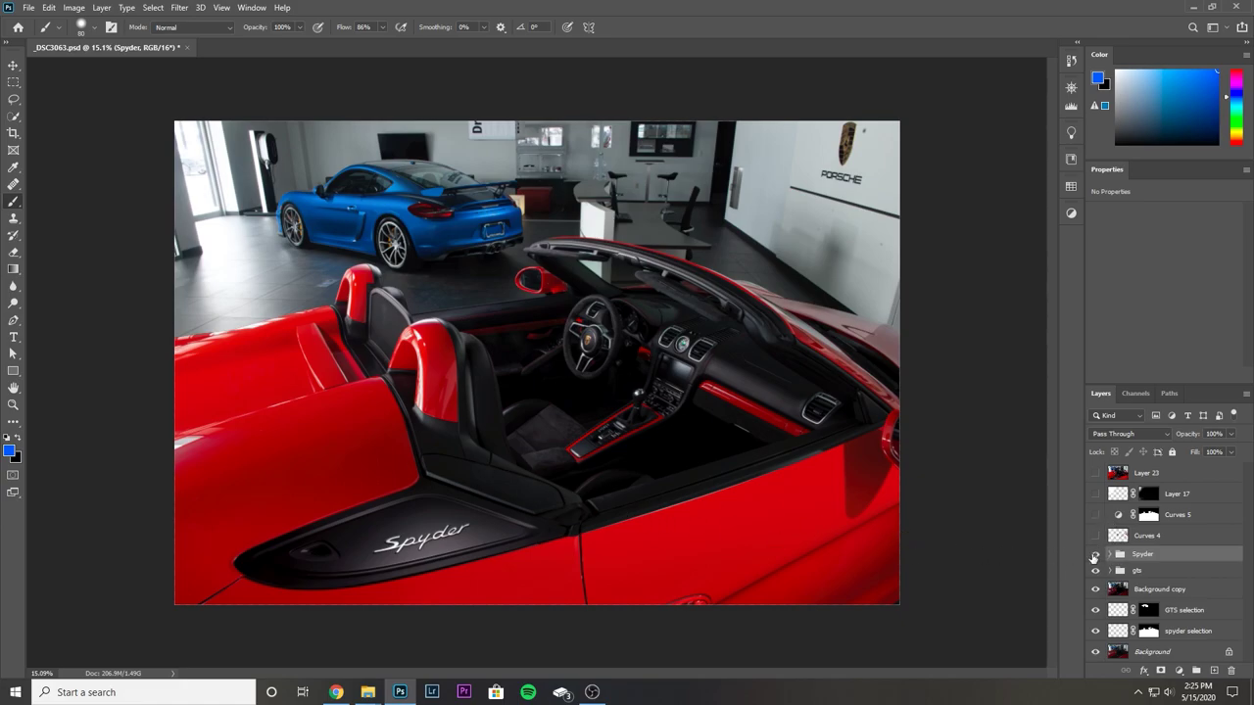
left_click(1094, 556)
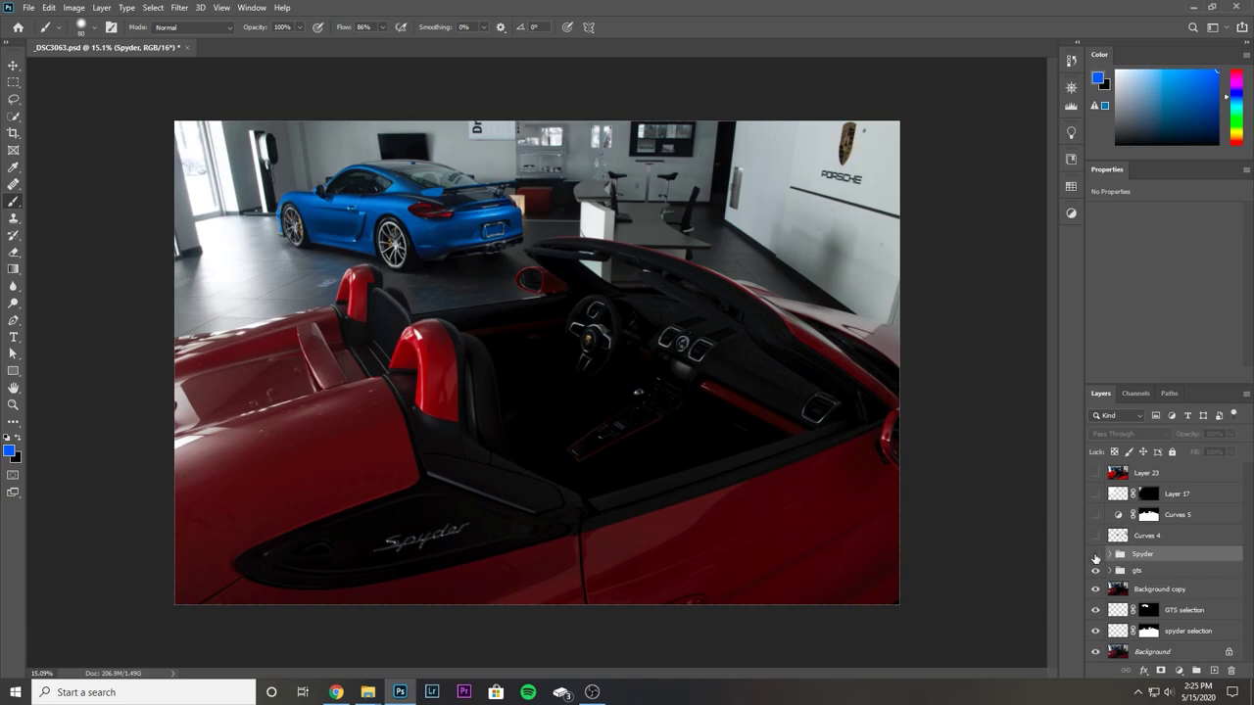
left_click(1095, 555)
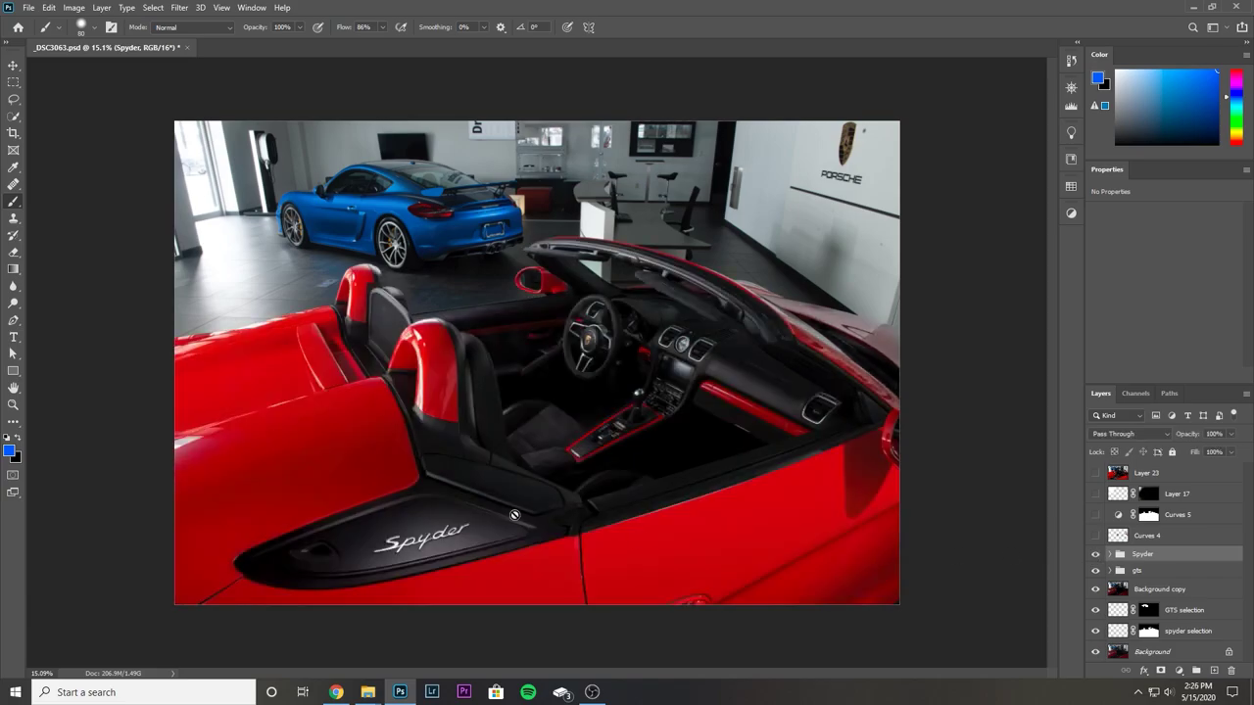
Examine the retouched bodywork around the Spyder badge panel and the red car's interior.
scroll(331, 552, "up", 5)
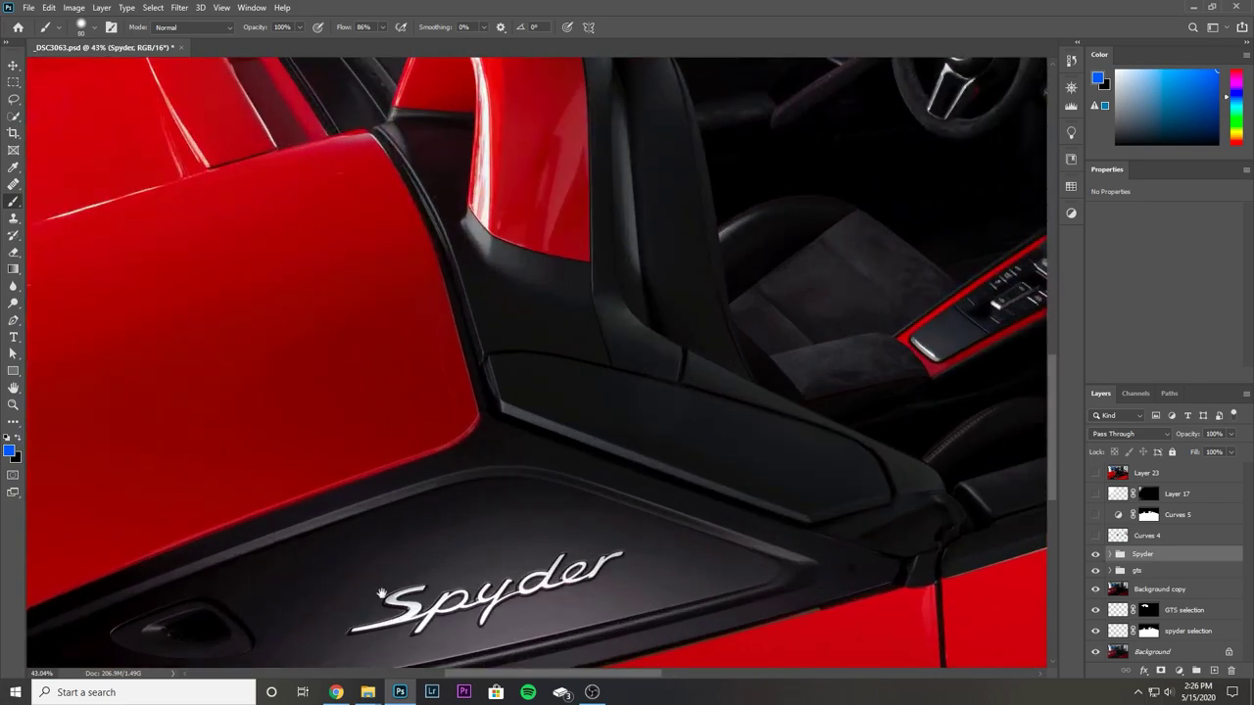
left_click_drag(375, 593, 434, 410)
scroll(586, 427, "down", 2)
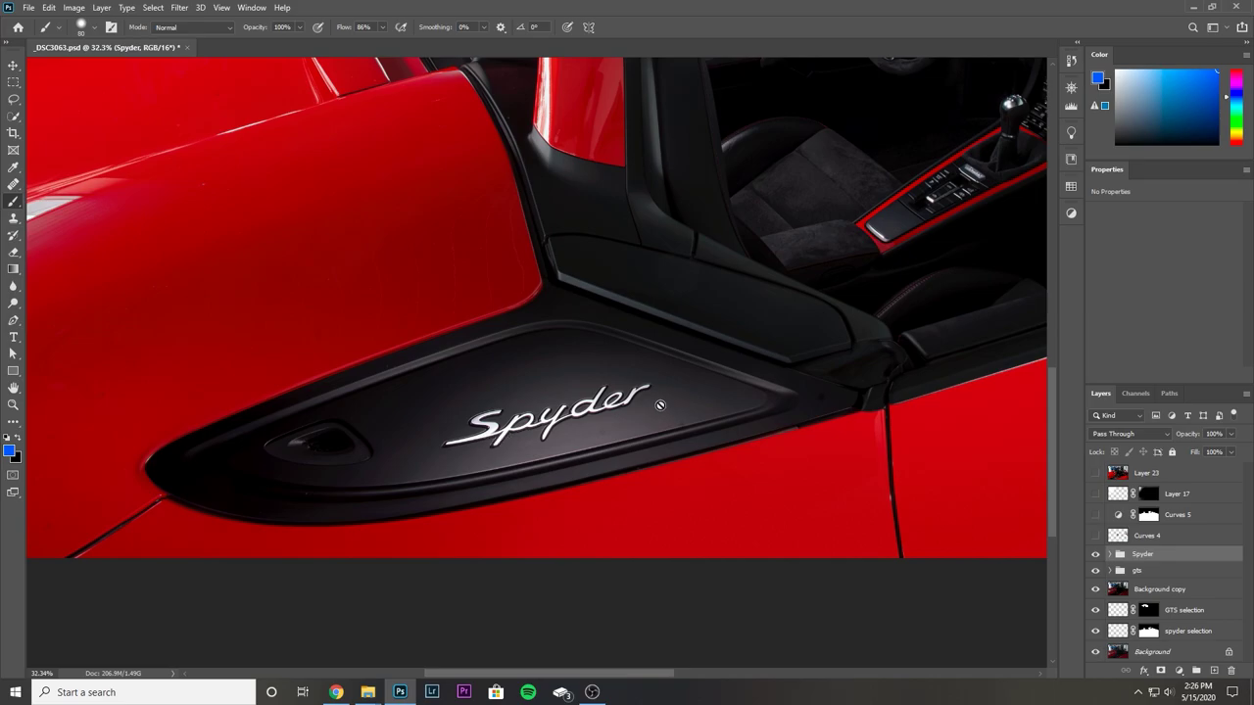
scroll(595, 428, "down", 4)
scroll(661, 428, "up", 2)
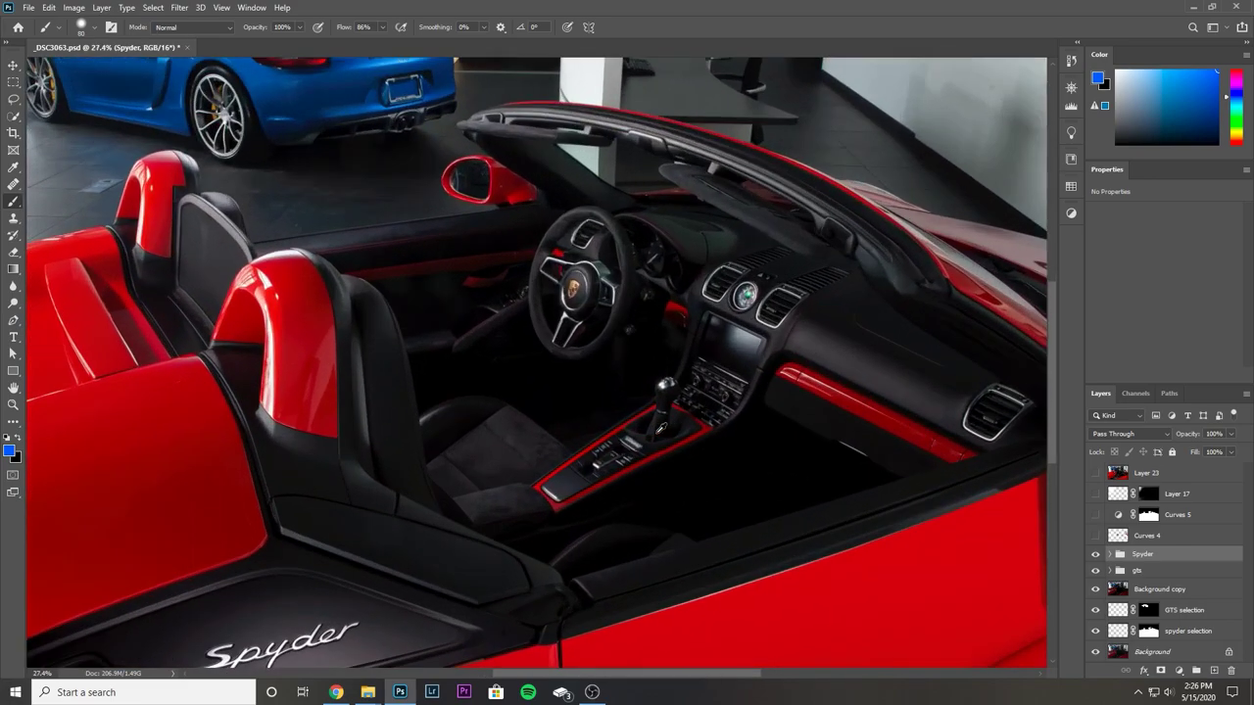
Preview the Curves 4 layer's effect on the cockpit and hood, and hide it again.
left_click(1101, 537)
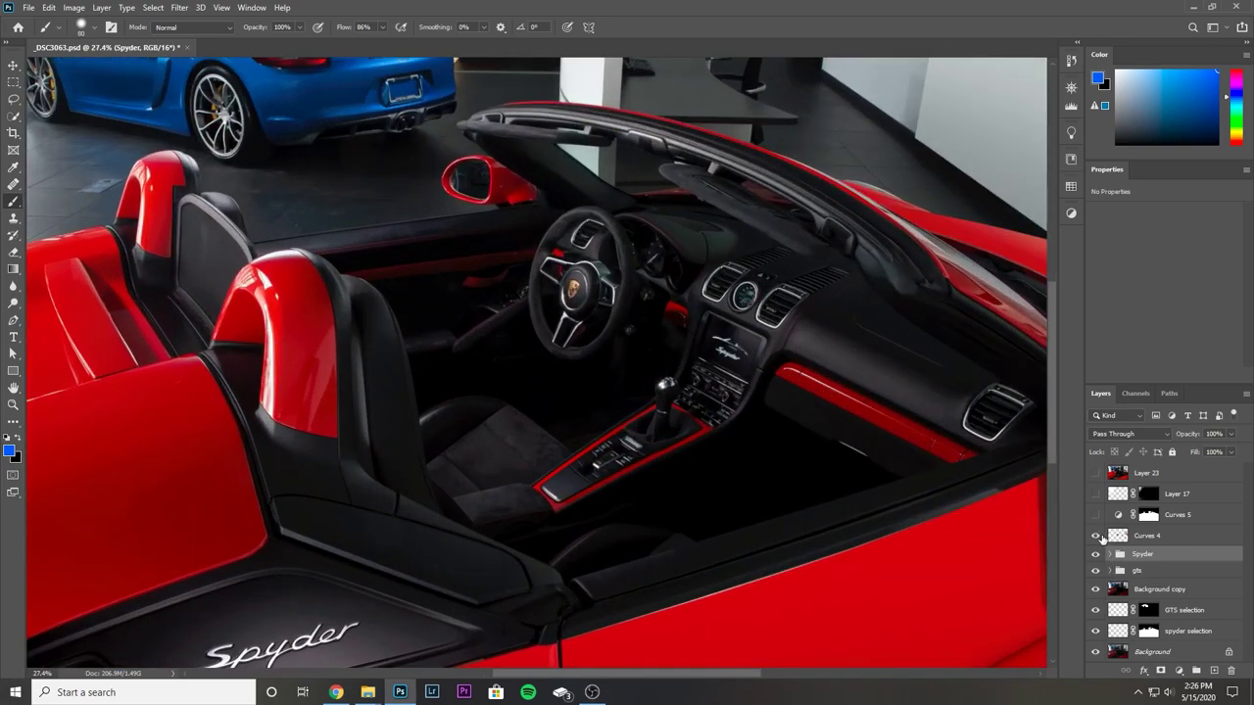
scroll(869, 491, "down", 2)
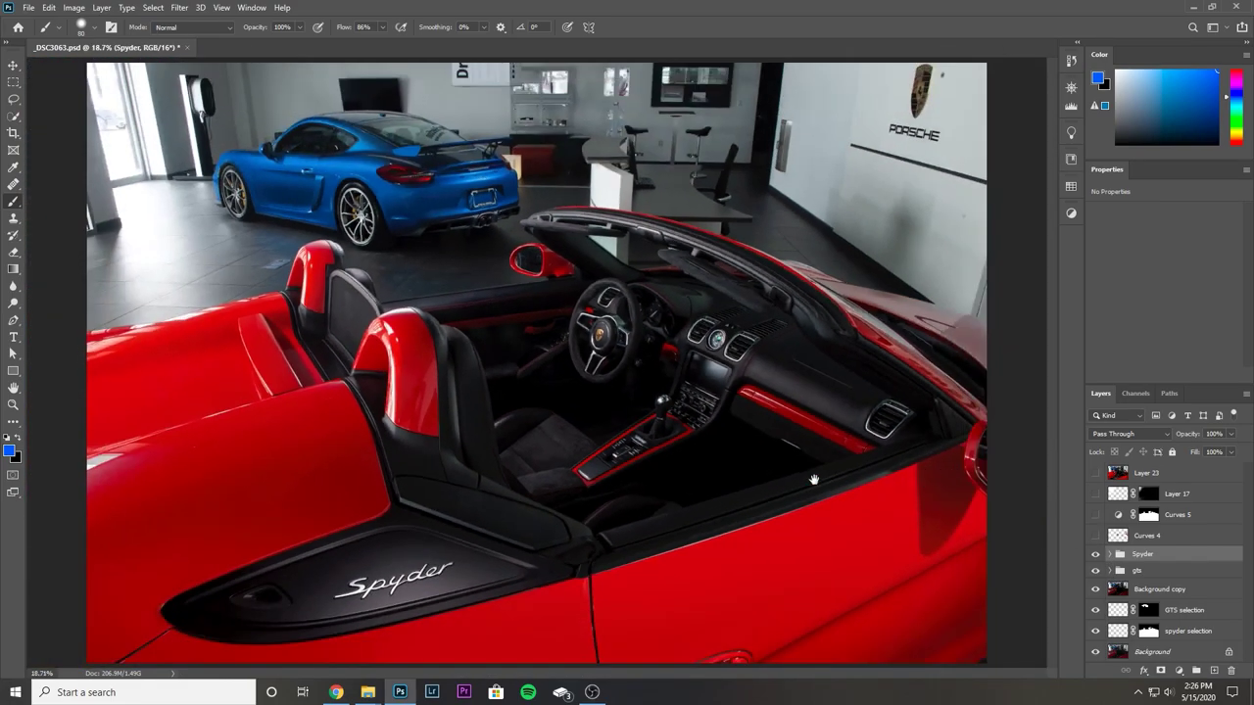
scroll(783, 487, "up", 3)
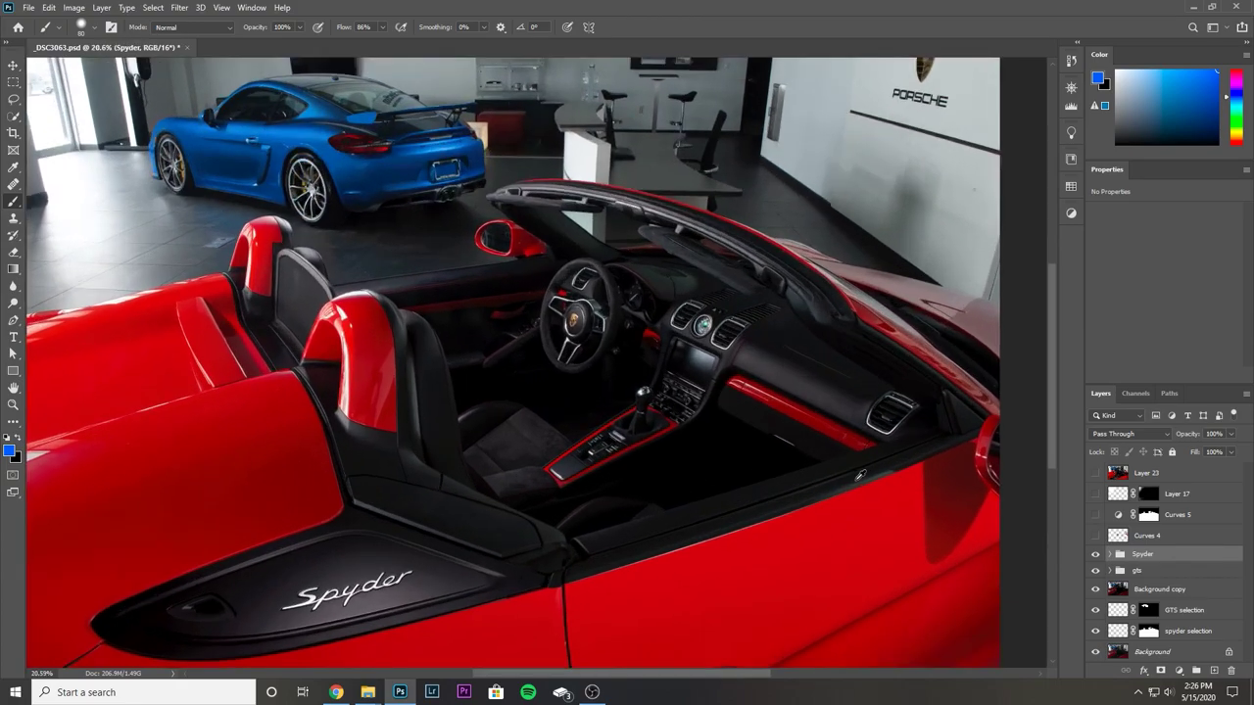
scroll(799, 480, "down", 1)
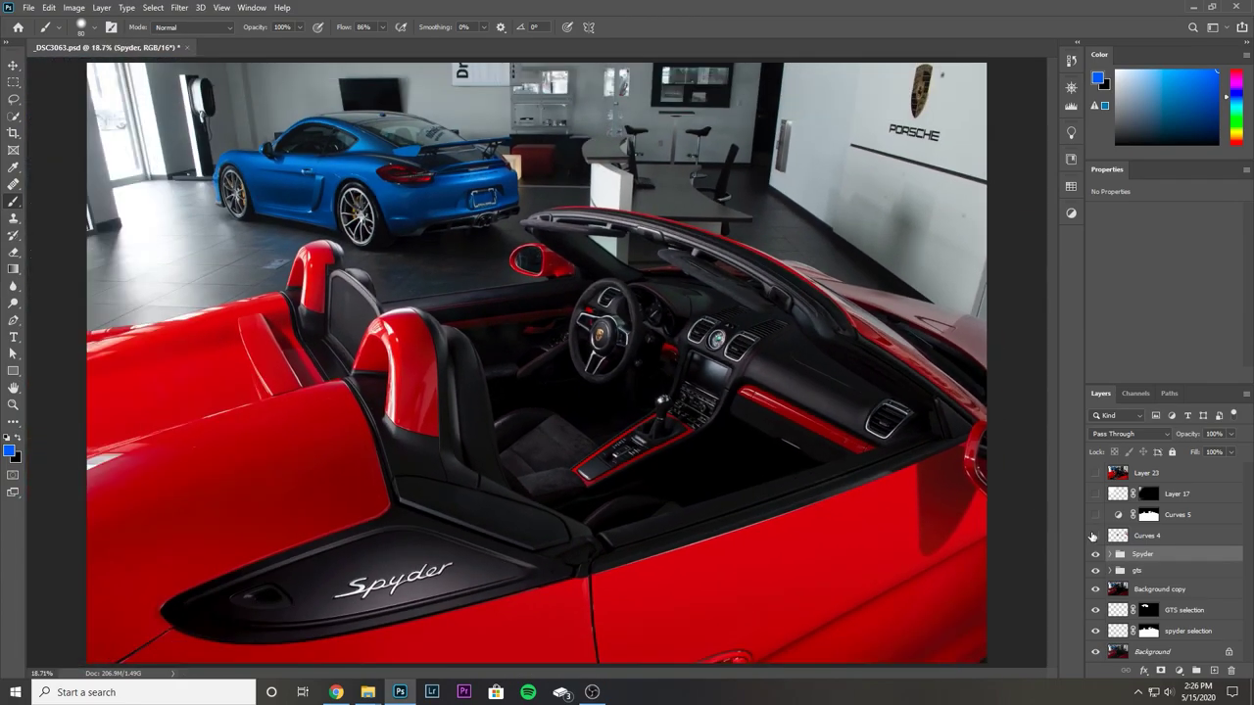
Select the Curves 4 layer and toggle its visibility to compare its effect across the whole photo.
left_click(1117, 535)
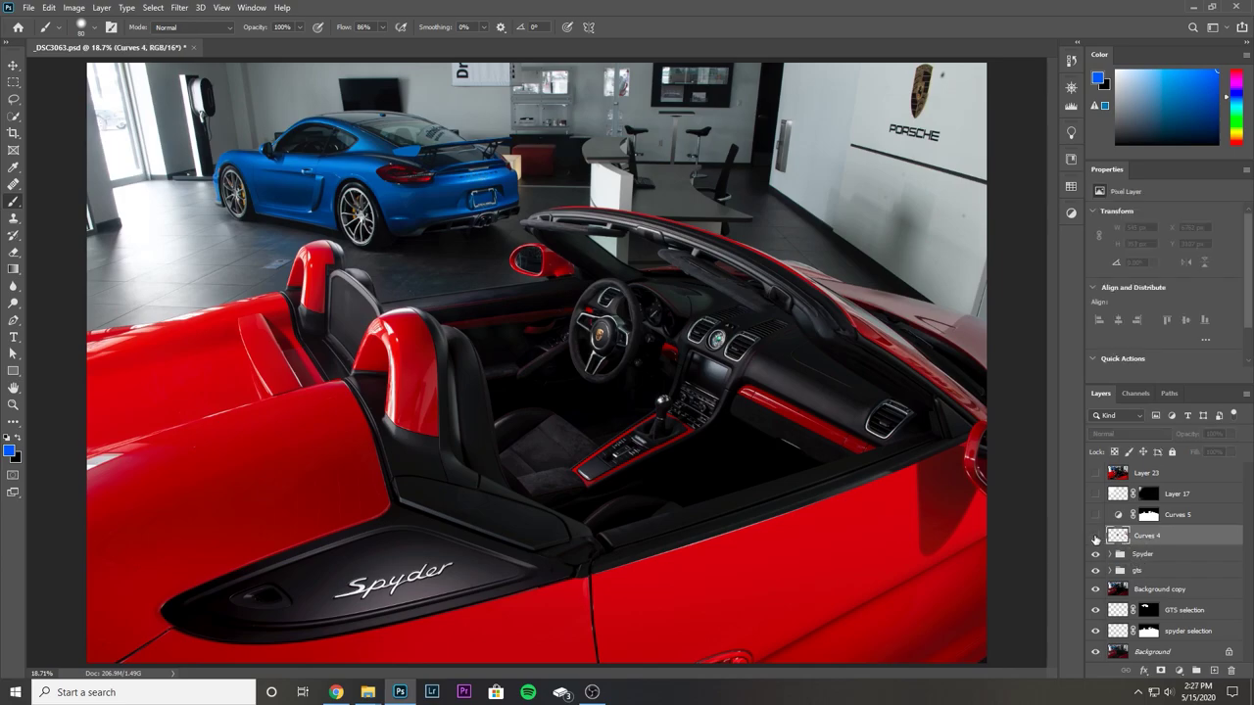
left_click(1096, 538)
left_click(1095, 538)
left_click(1096, 538)
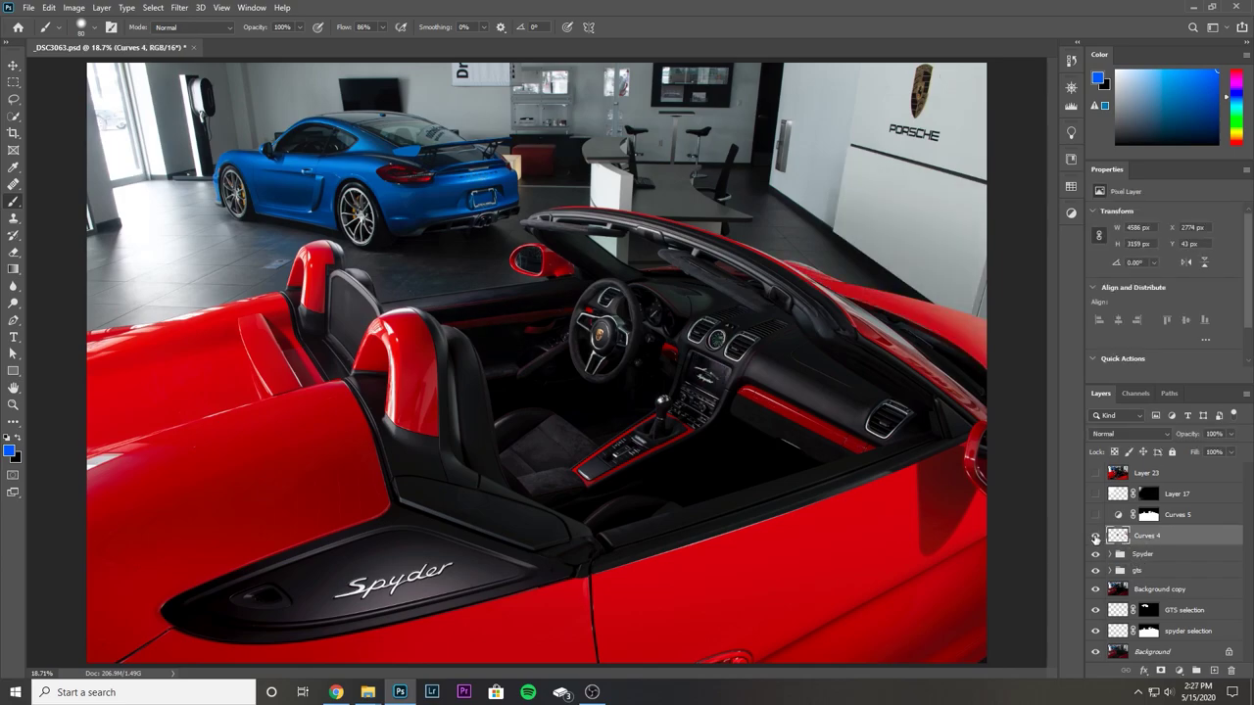
left_click(1095, 538)
Compare the inner door trim, dashboard screen and center clock up close with the Curves 4 layer hidden and visible.
scroll(564, 306, "up", 6)
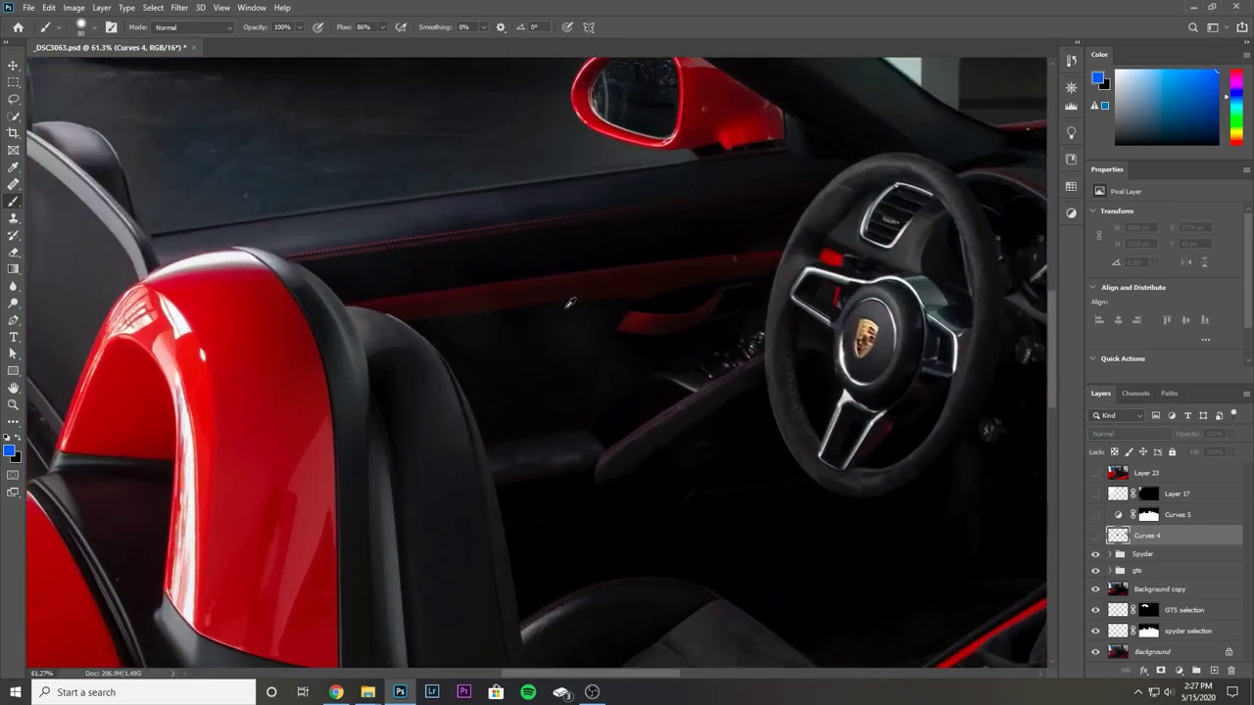
left_click(1095, 538)
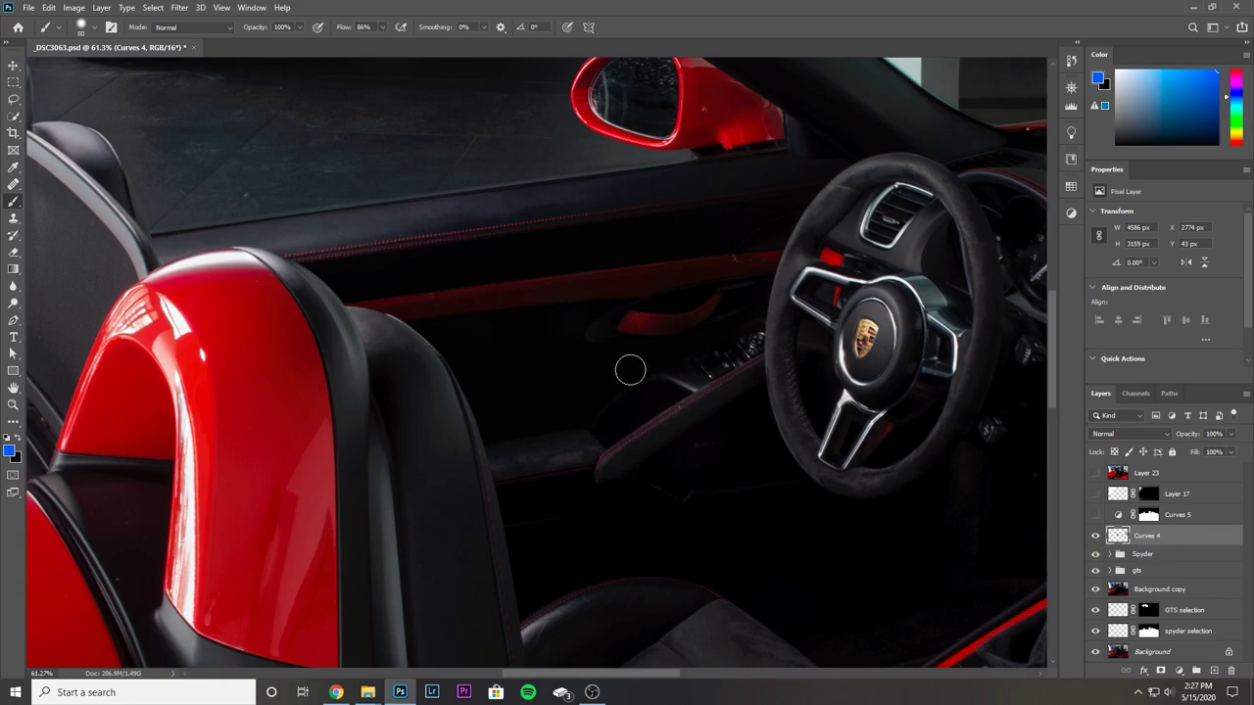
mouse_move(914, 427)
left_mouse_down()
mouse_move(411, 400)
mouse_move(693, 402)
left_mouse_up()
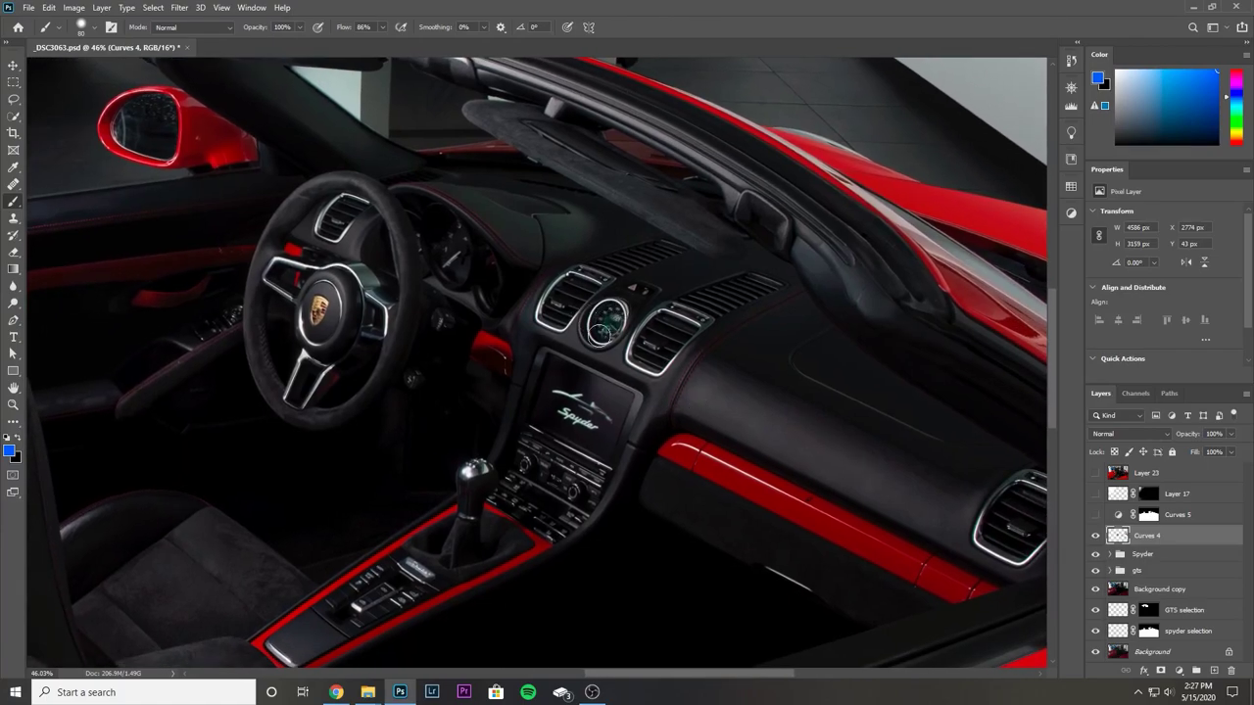
left_click(1096, 536)
left_click(1096, 536)
left_click(1096, 536)
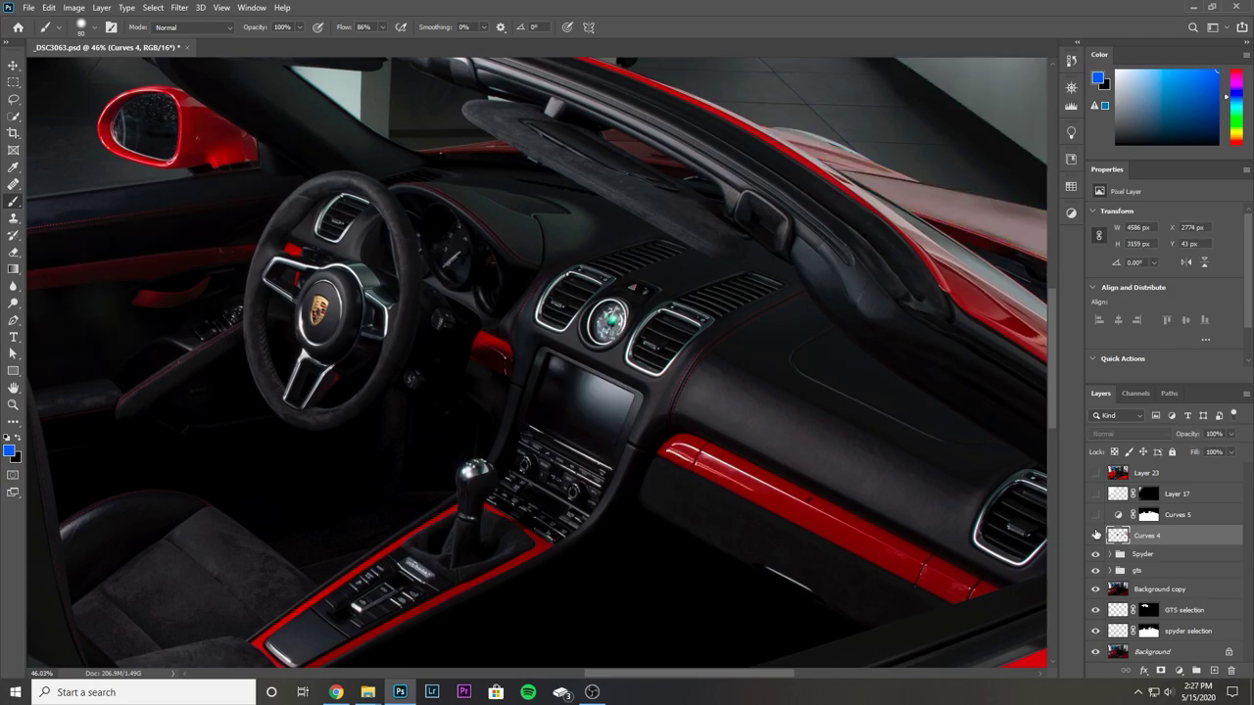
Inspect the center clock and air vents up close without the Curves 4 layer, and make the layer visible again.
left_click(1096, 536)
left_click(1096, 535)
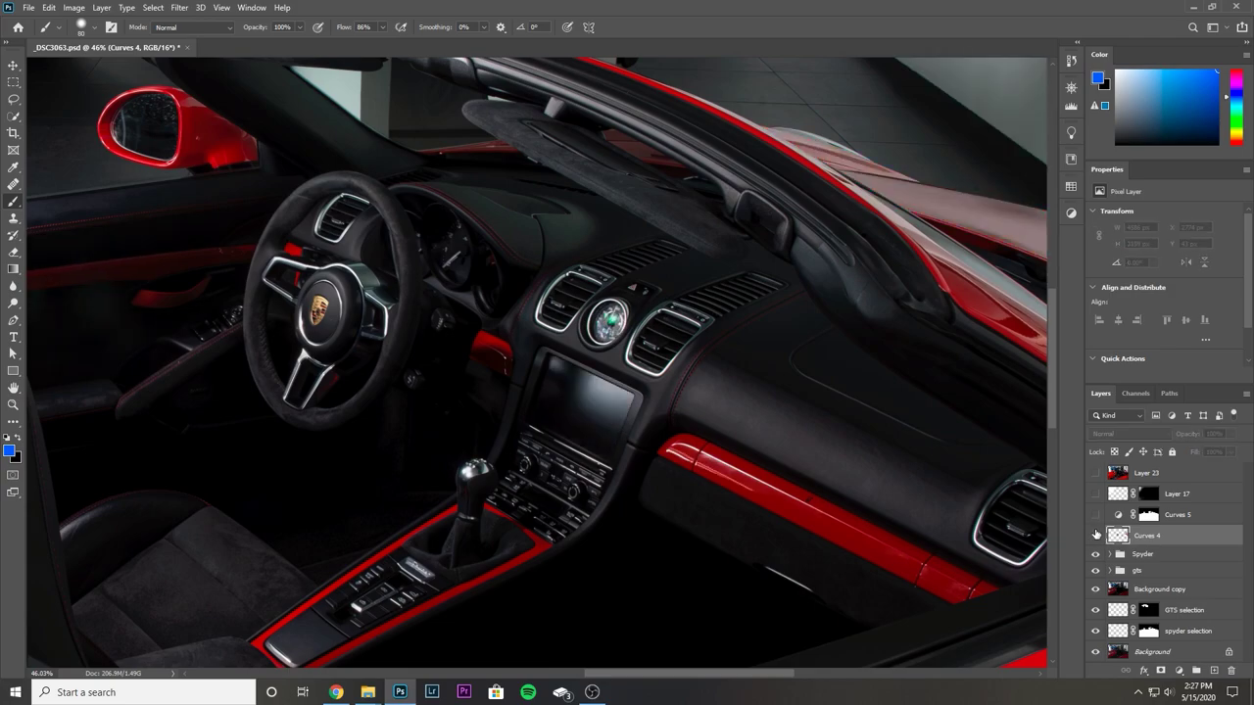
scroll(685, 435, "down", 3)
scroll(640, 370, "up", 6)
scroll(640, 370, "down", 3)
scroll(639, 370, "up", 3)
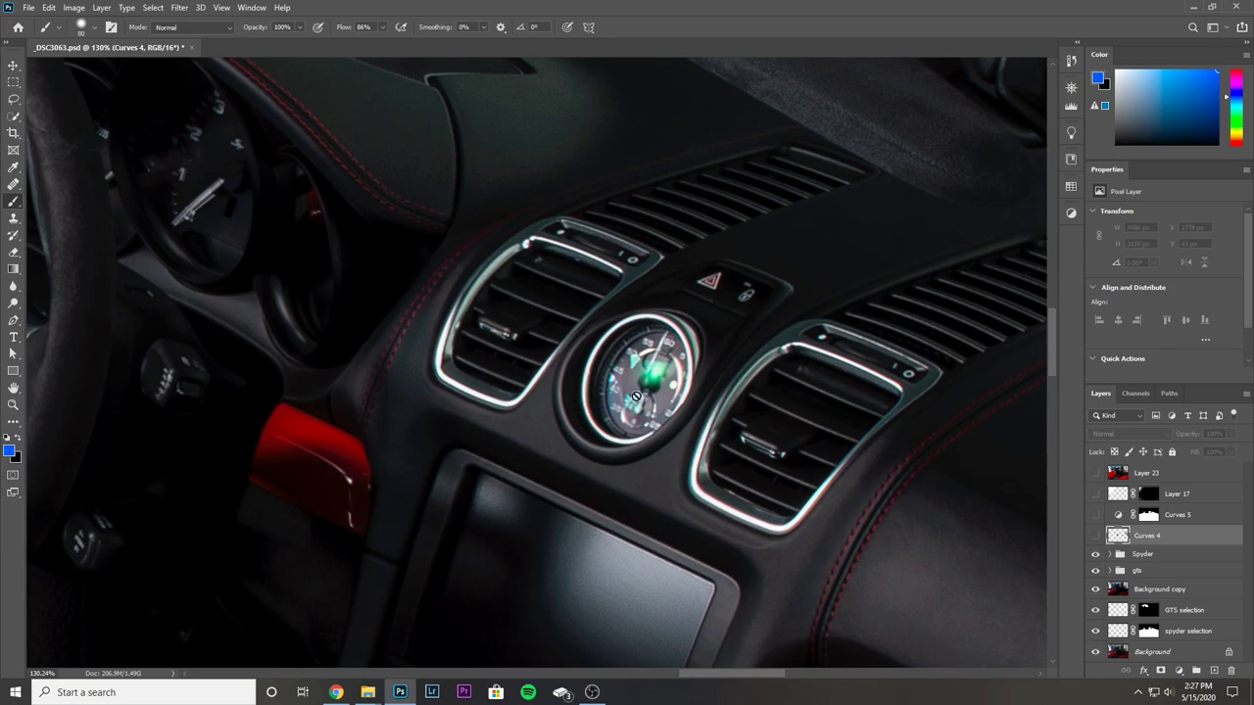
scroll(774, 451, "down", 2)
left_click(1097, 537)
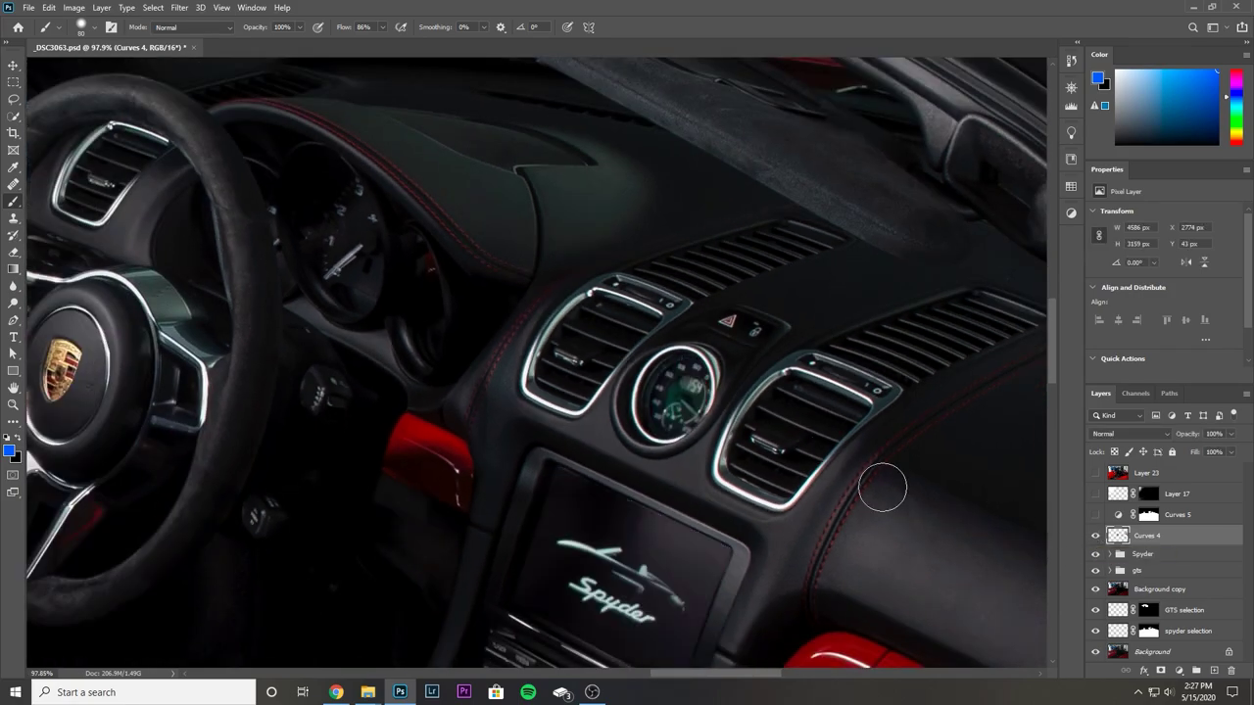
Toggle the Curves 4 layer repeatedly to compare the dashboard screen, clock and console with and without it.
scroll(745, 447, "down", 2)
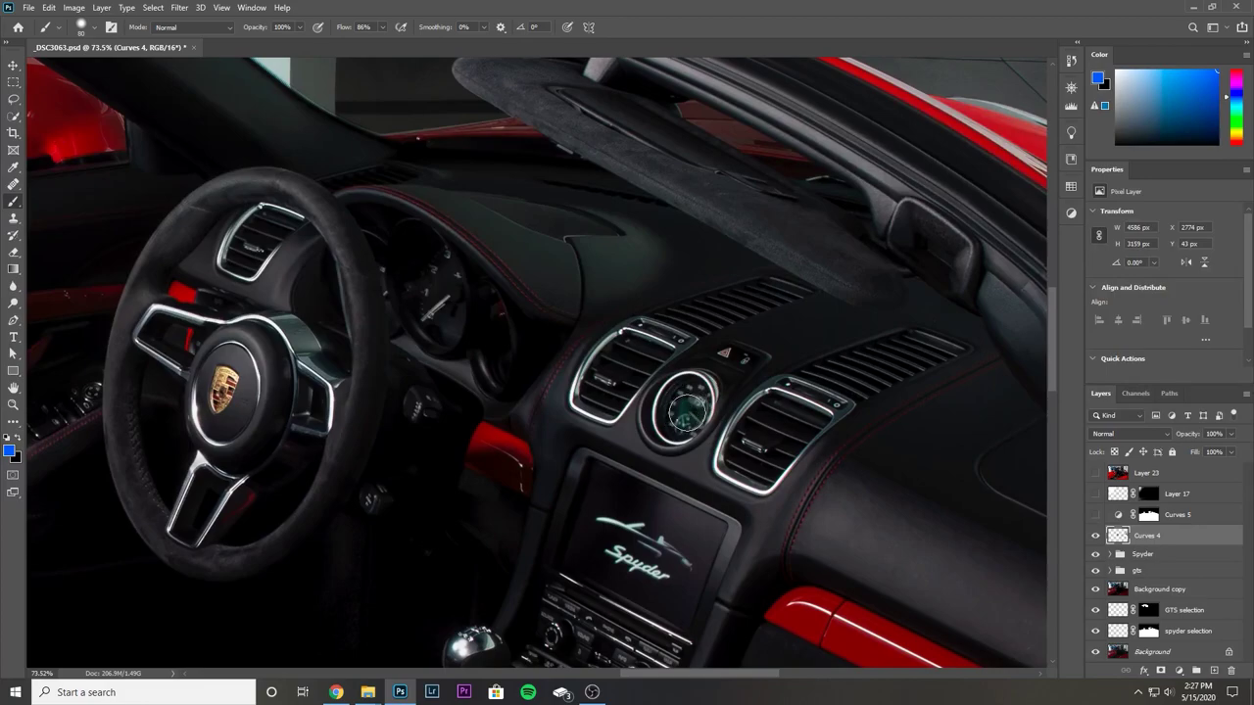
scroll(690, 411, "down", 1)
scroll(892, 481, "down", 4)
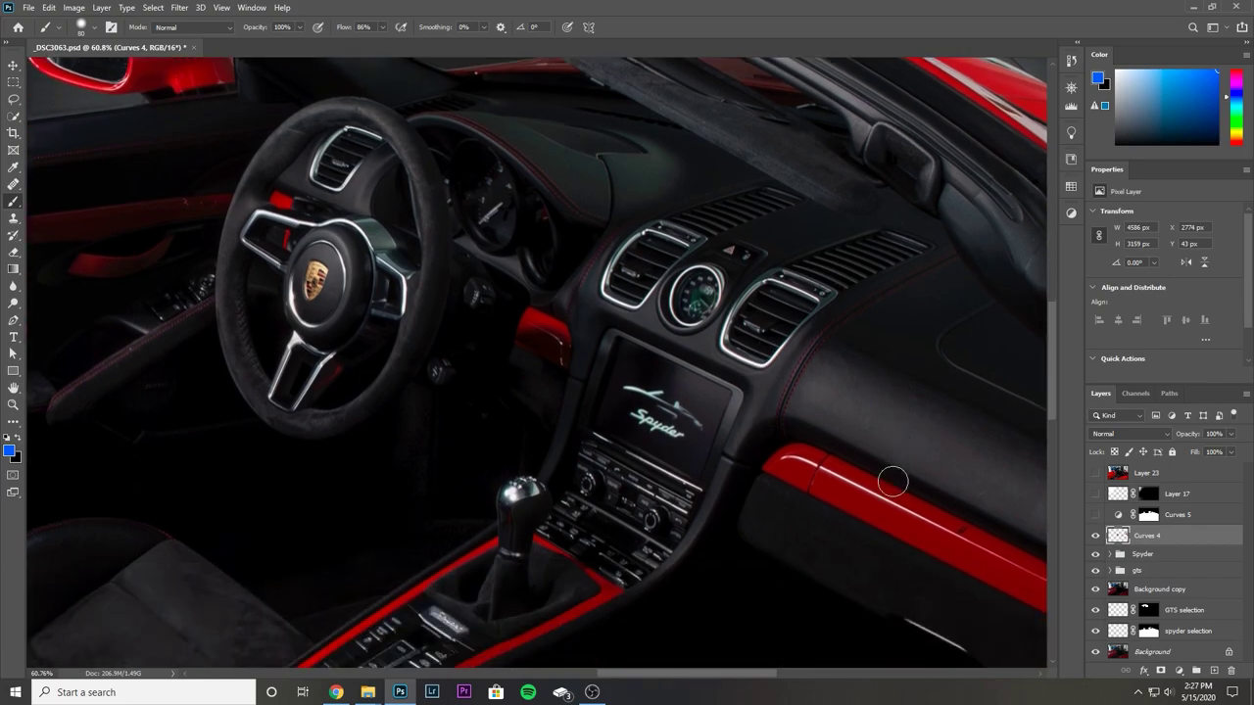
scroll(893, 481, "down", 1)
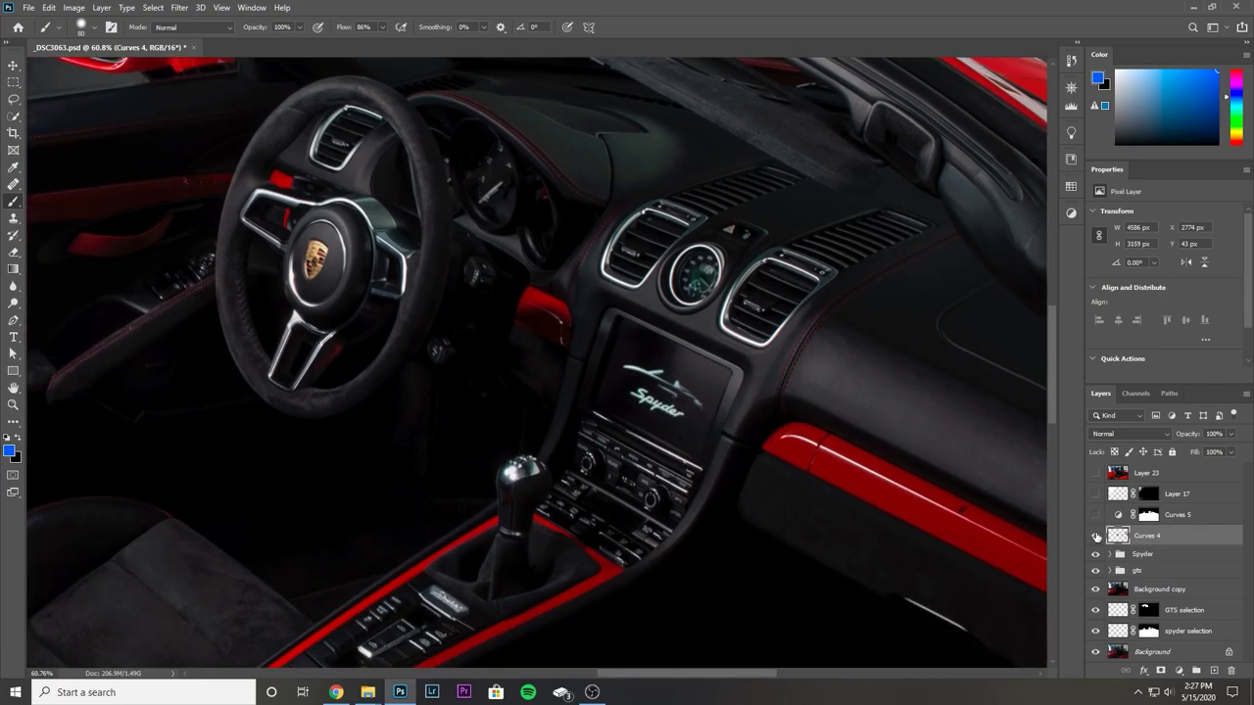
left_click(1096, 536)
left_click(1095, 535)
mouse_move(632, 382)
left_mouse_down()
mouse_move(698, 397)
mouse_move(634, 367)
mouse_move(662, 403)
mouse_move(688, 404)
mouse_move(654, 403)
mouse_move(674, 404)
left_mouse_up()
left_click(1095, 538)
left_click(1095, 538)
left_click(1095, 535)
left_click(1095, 534)
left_click(1094, 533)
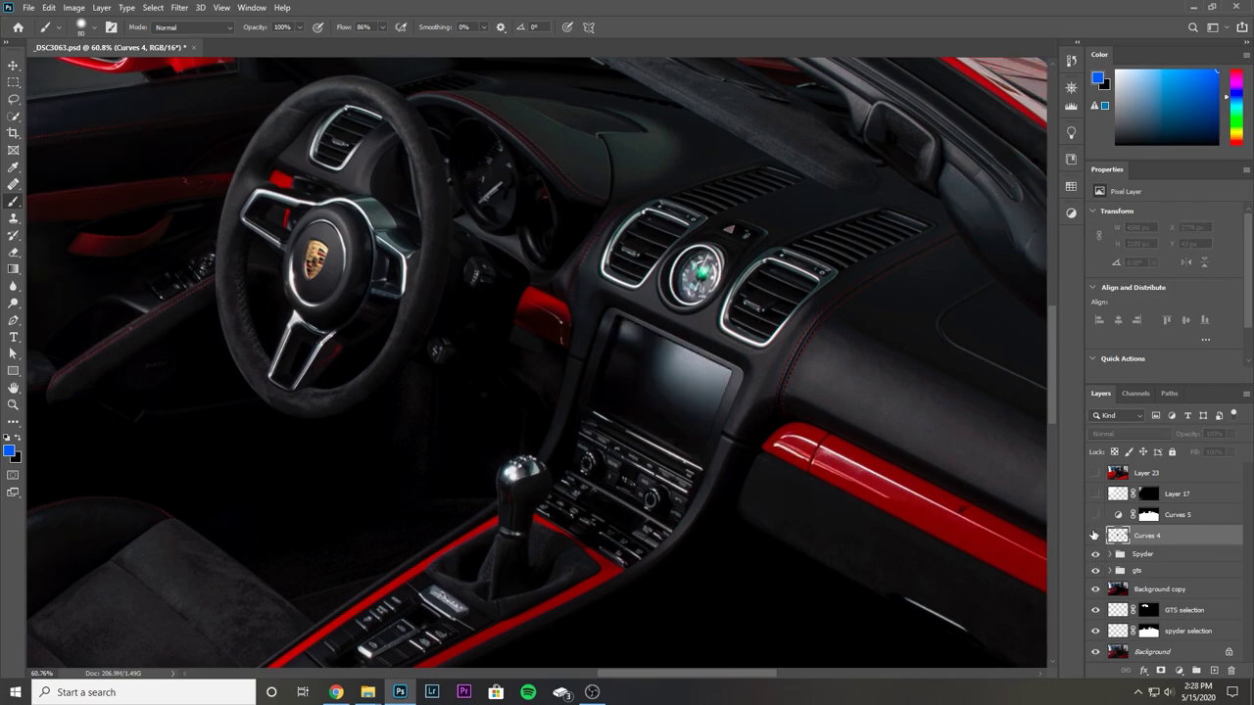
left_click(1094, 534)
Compare the reflections on the red passenger-side dashboard trim up close with the Curves 4 layer hidden and visible.
scroll(745, 483, "up", 5)
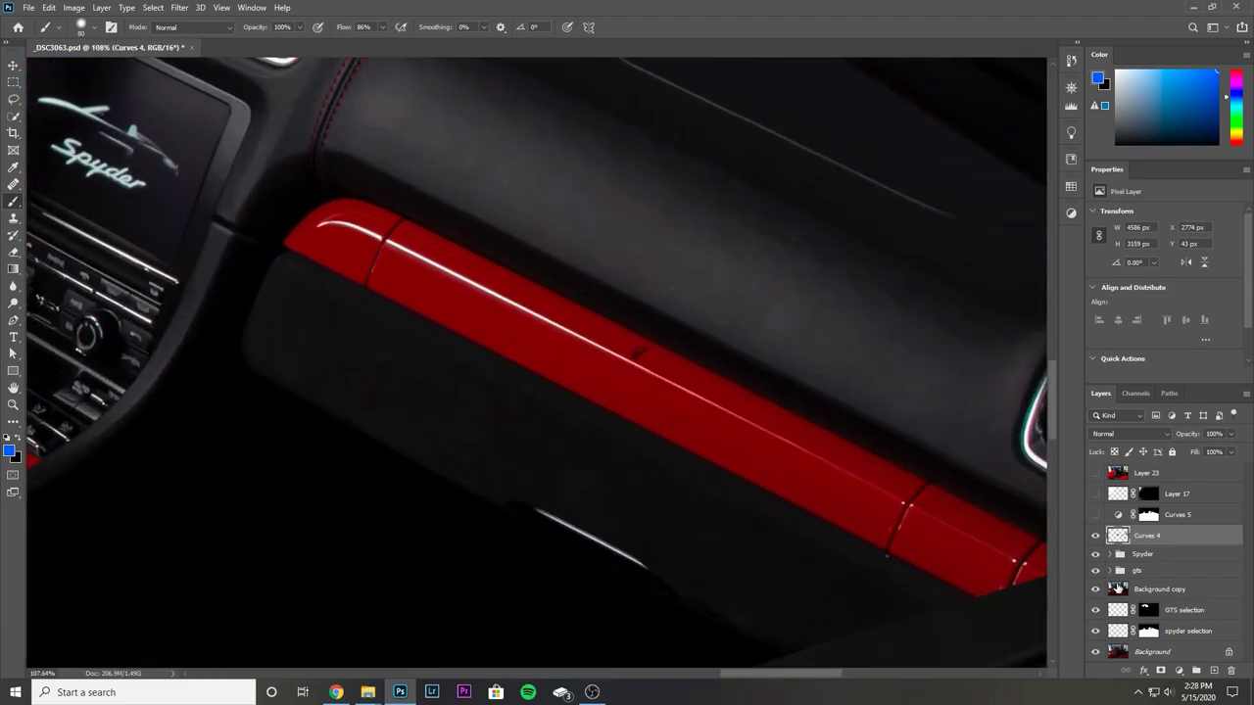
left_click(1095, 536)
left_click(1094, 536)
left_click(1094, 536)
left_click(1094, 536)
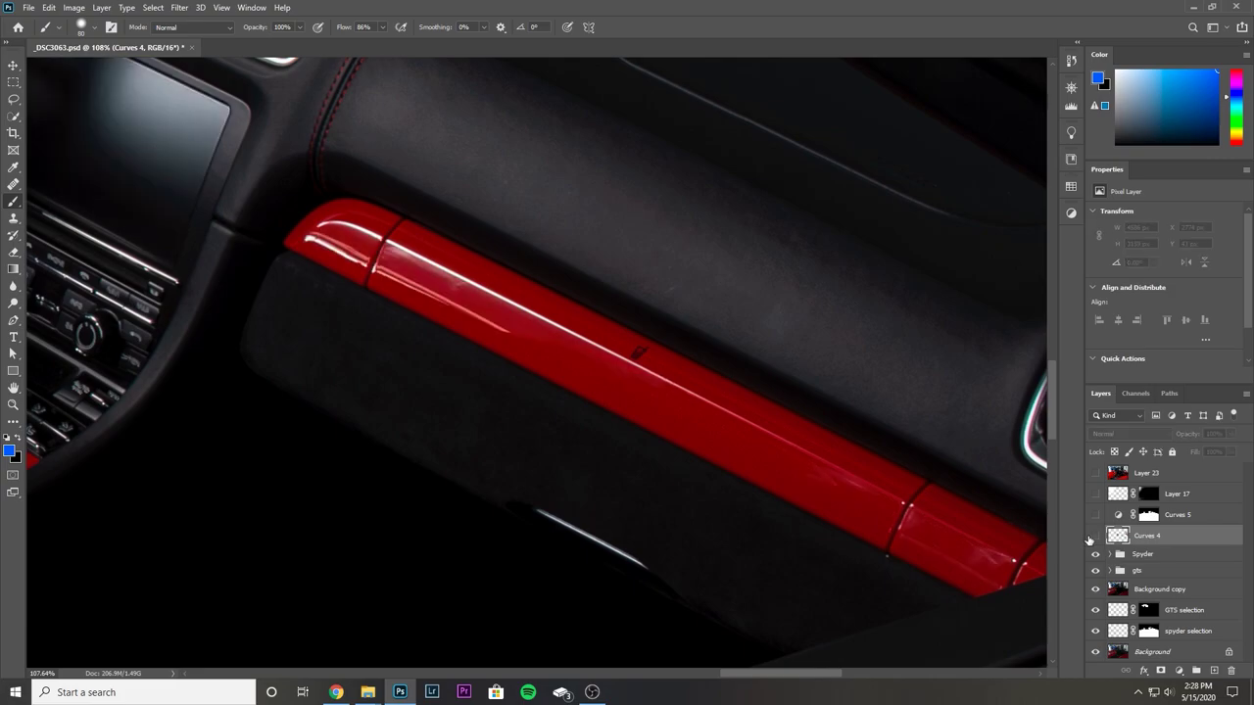
left_click(1095, 536)
left_click(1096, 536)
left_click(1095, 535)
Show the Curves 5 layer and review its effect on the cockpit and the whole photo.
left_click(1095, 516)
scroll(705, 504, "down", 3)
scroll(726, 493, "down", 2)
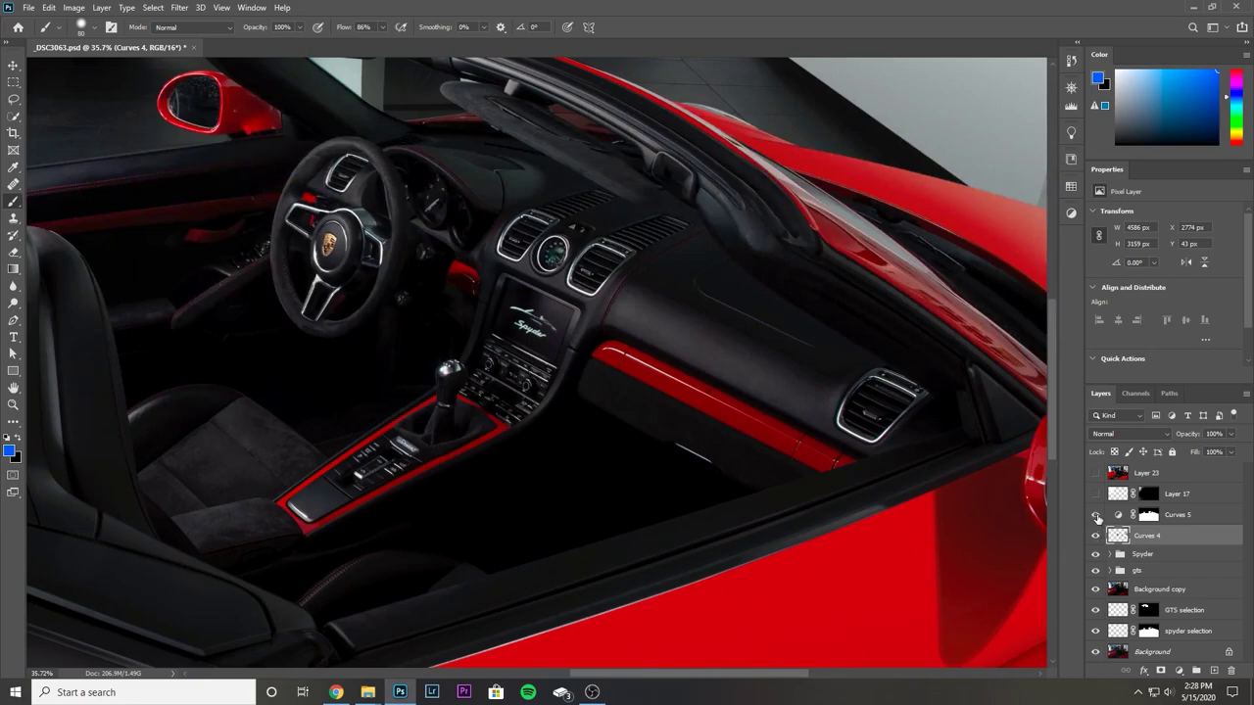
scroll(686, 446, "down", 3)
scroll(691, 448, "up", 1)
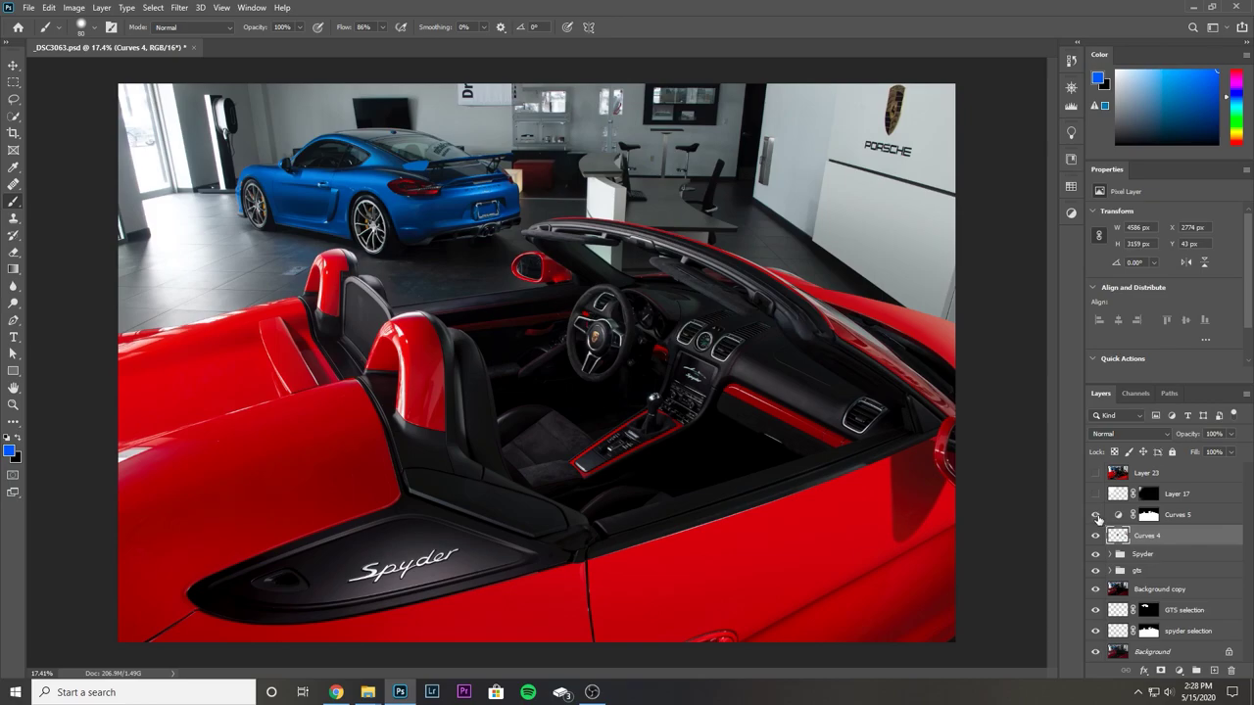
scroll(683, 425, "up", 3)
scroll(575, 392, "right", 5)
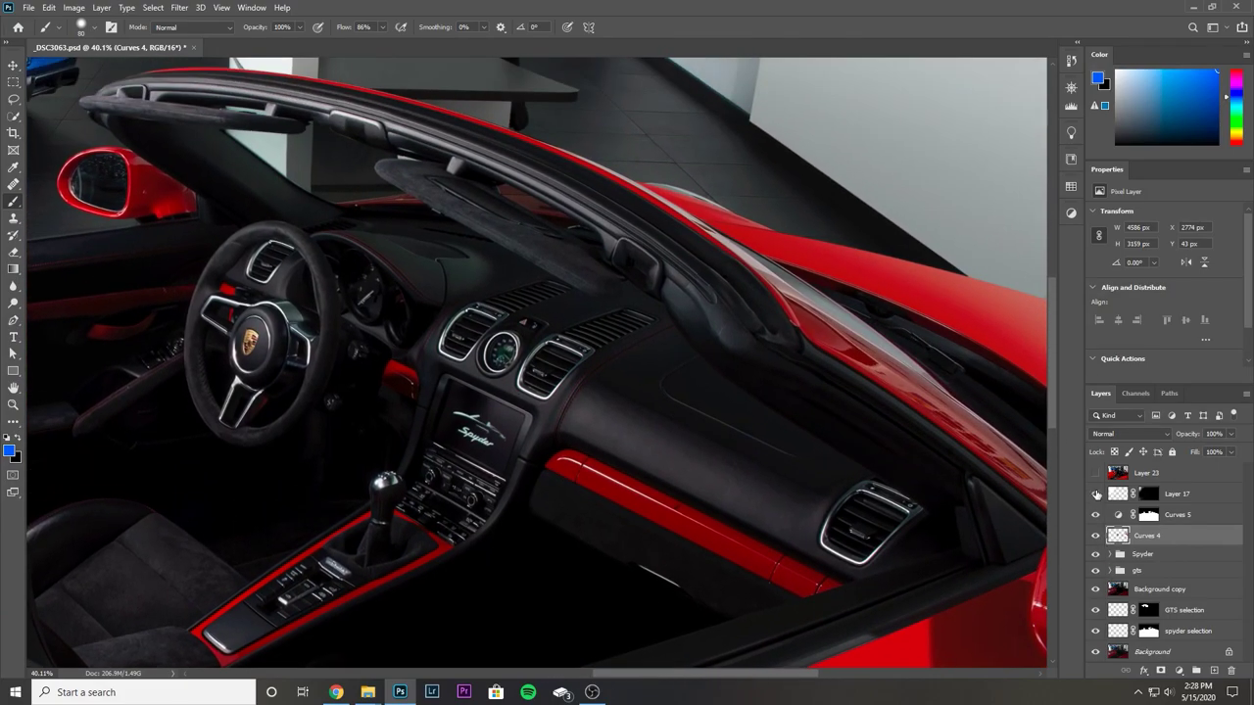
Toggle the Layer 17 layer to compare its effect on the showroom windows and floor around the blue car.
scroll(618, 486, "down", 5)
scroll(539, 367, "up", 3)
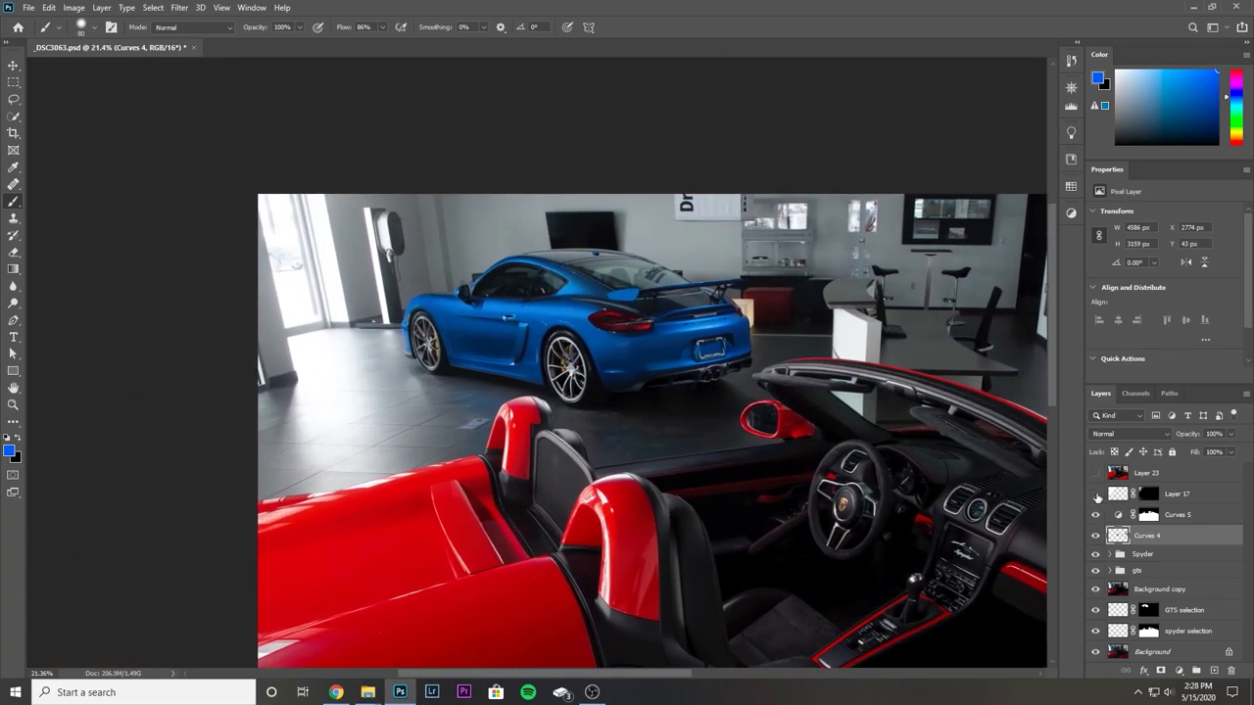
left_click(1096, 495)
left_click(1096, 494)
left_click(1096, 495)
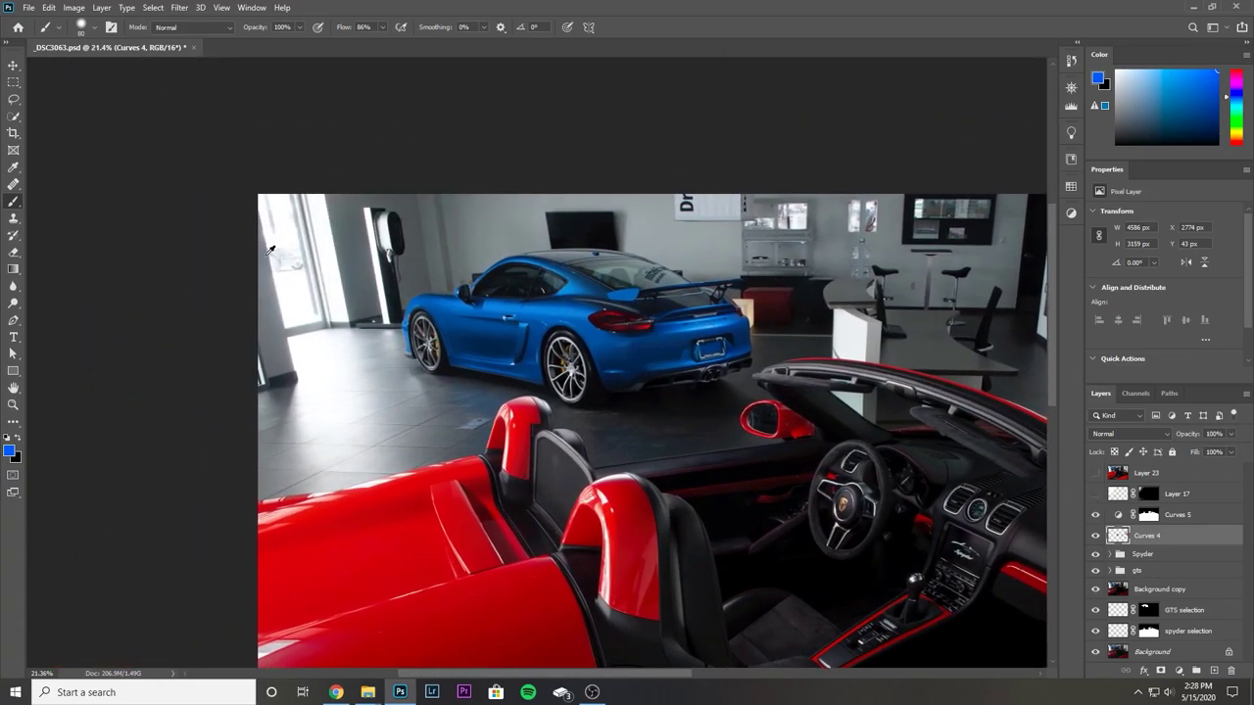
scroll(270, 251, "up", 2)
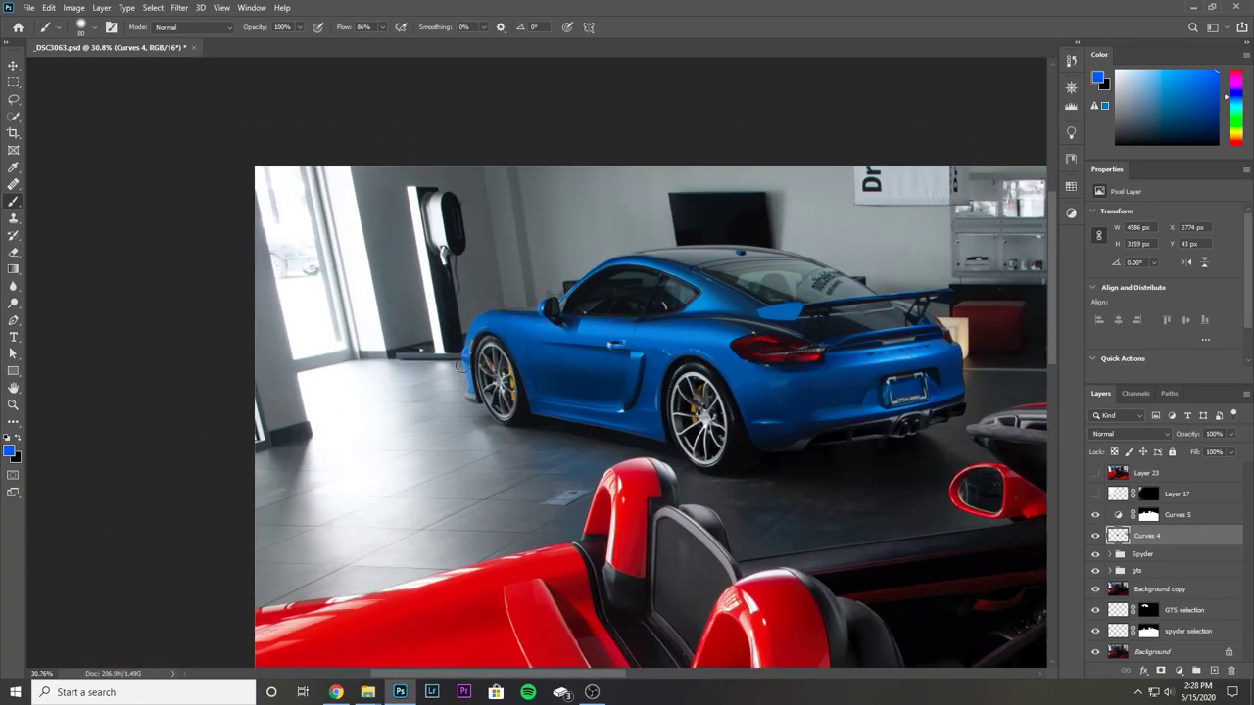
Compare the blue car's surroundings up close with Layer 17 hidden and visible, leaving the layer shown.
left_click(1096, 494)
left_click(1097, 495)
left_click(1096, 495)
left_click(1097, 495)
left_click(1096, 495)
left_click_drag(614, 378, 367, 333)
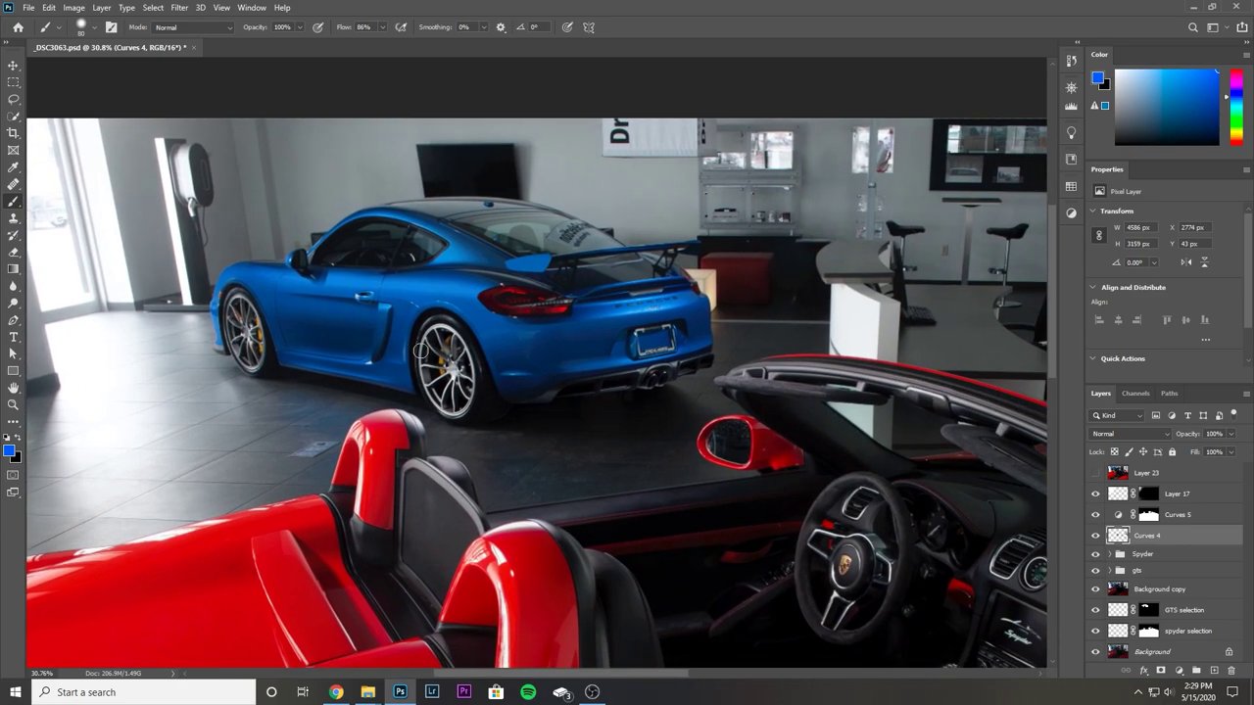
scroll(392, 347, "down", 5)
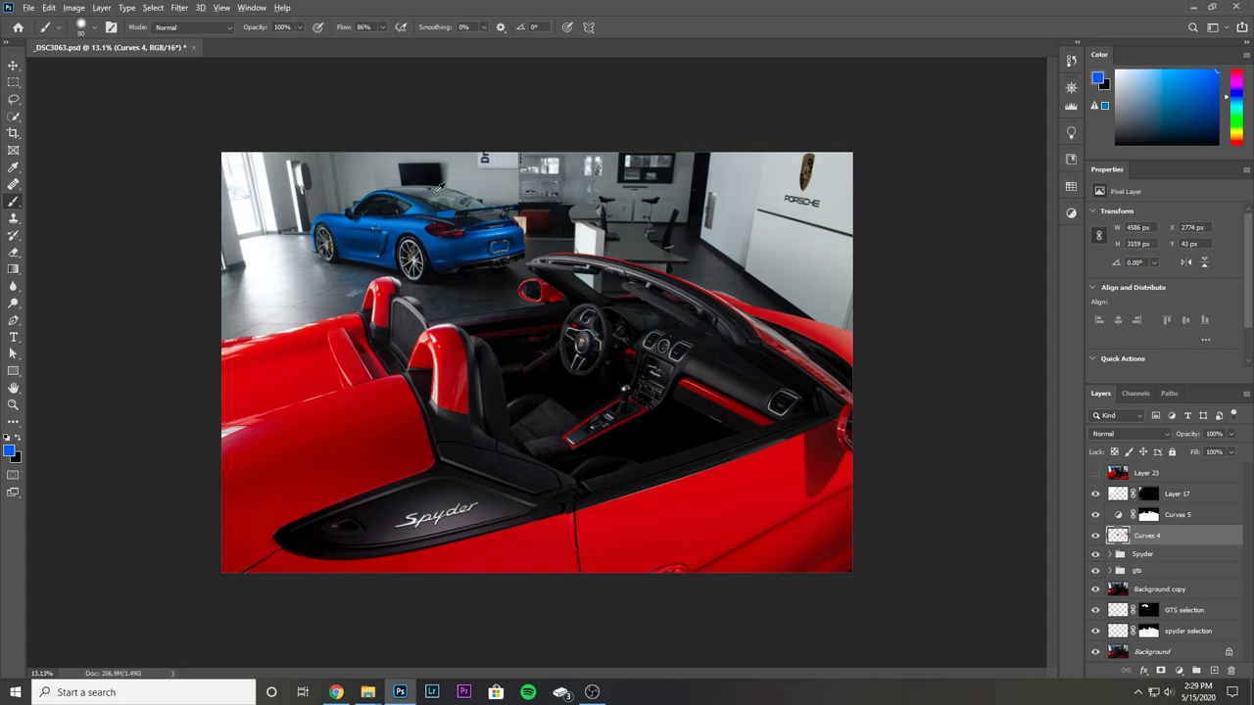
scroll(439, 186, "up", 5)
Add a new empty layer above Layer 17 and set the brush's foreground color to pure red, ff0000.
left_click(1188, 495)
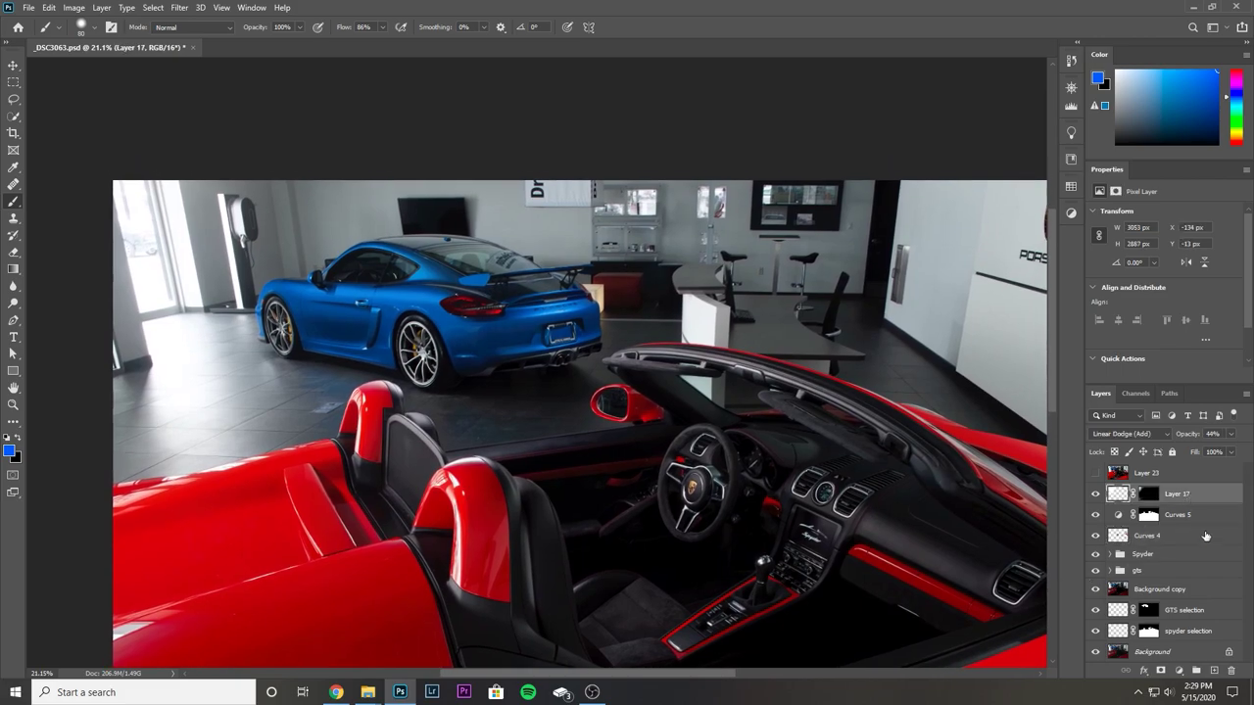
left_click(1214, 670)
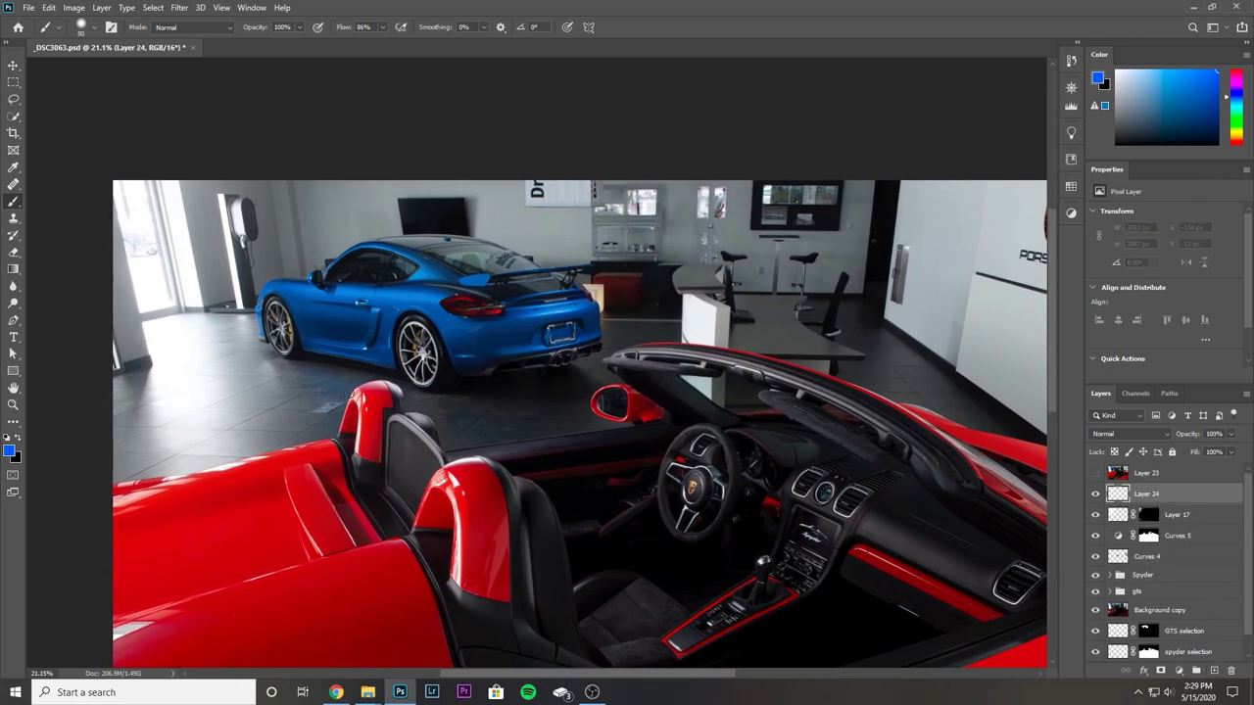
left_click(9, 449)
left_click_drag(1024, 311, 1023, 262)
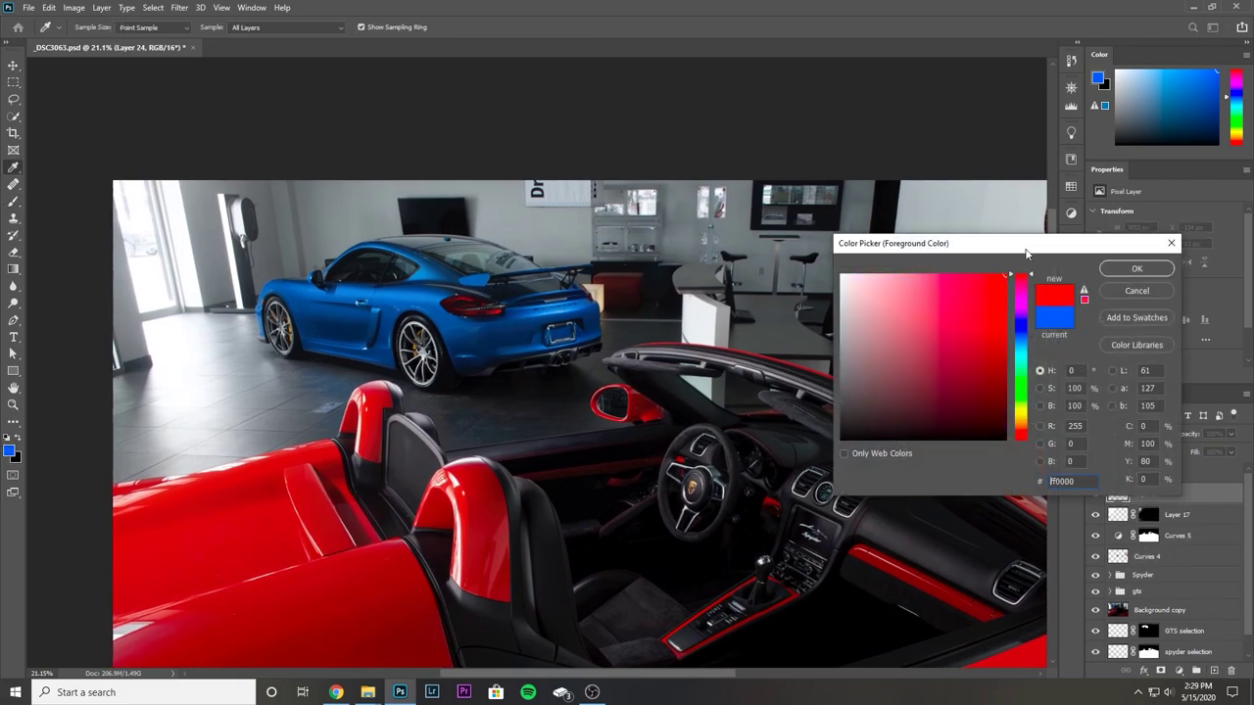
left_click(1134, 269)
key("b")
Mark the light sources, their rays and the floor area around the blue car in red, and delete that annotation layer.
mouse_move(684, 186)
left_mouse_down()
mouse_move(725, 196)
mouse_move(685, 207)
mouse_move(686, 196)
mouse_move(557, 300)
left_mouse_up()
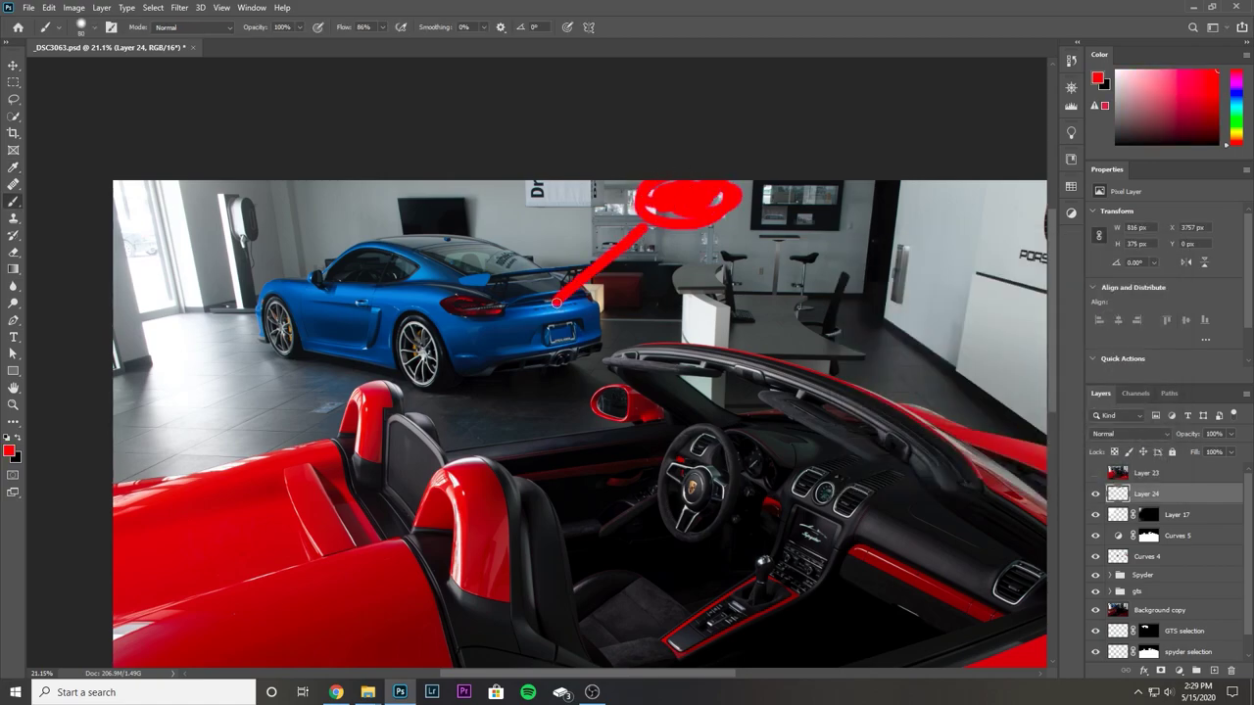
left_click_drag(584, 246, 518, 305)
left_click_drag(611, 296, 547, 324)
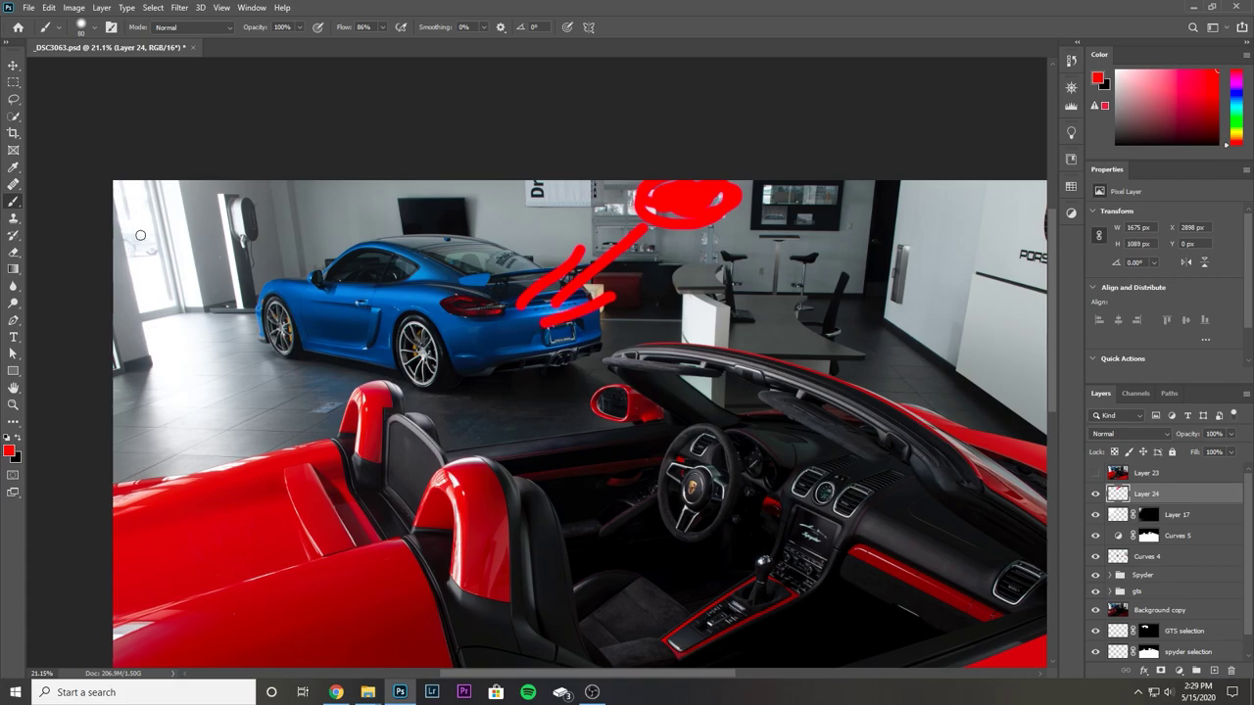
mouse_move(165, 192)
left_mouse_down()
mouse_move(186, 255)
mouse_move(173, 277)
mouse_move(160, 252)
mouse_move(243, 234)
left_mouse_up()
mouse_move(201, 279)
left_mouse_down()
mouse_move(171, 319)
mouse_move(121, 319)
left_mouse_up()
mouse_move(546, 373)
left_mouse_down()
mouse_move(477, 415)
mouse_move(324, 416)
mouse_move(211, 388)
mouse_move(240, 345)
mouse_move(274, 341)
left_mouse_up()
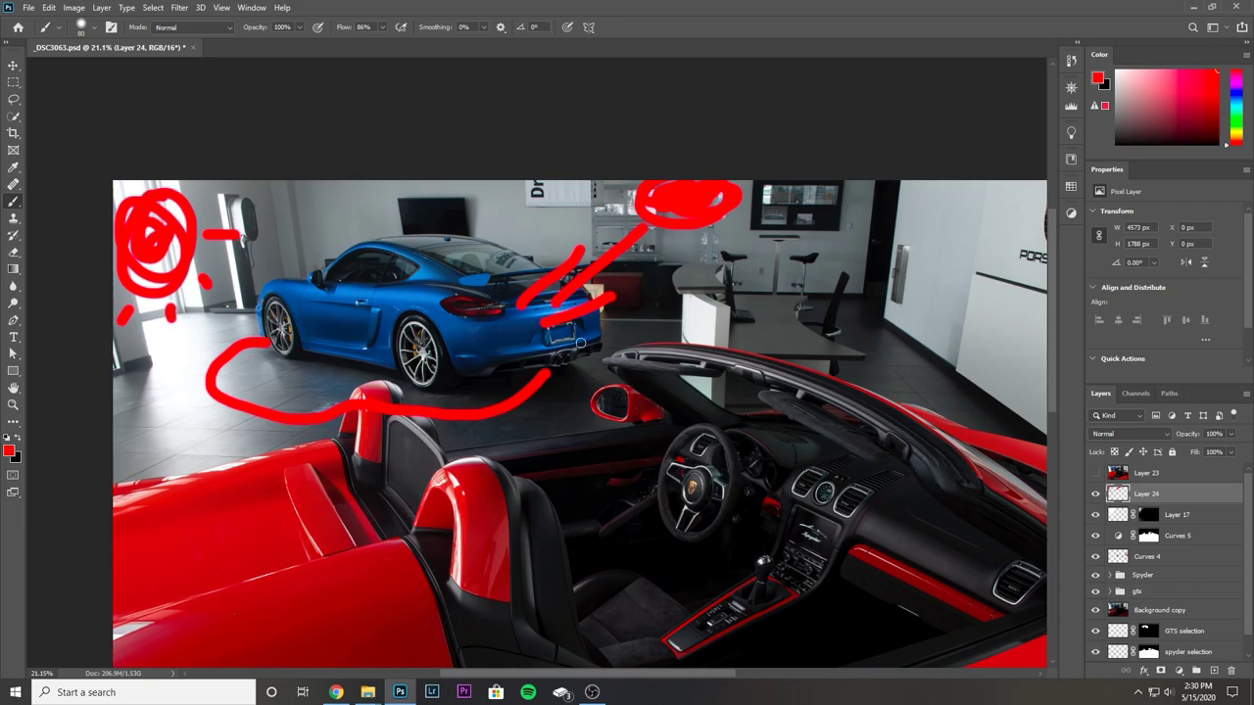
mouse_move(1173, 499)
left_mouse_down()
mouse_move(1215, 652)
mouse_move(1236, 672)
left_mouse_up()
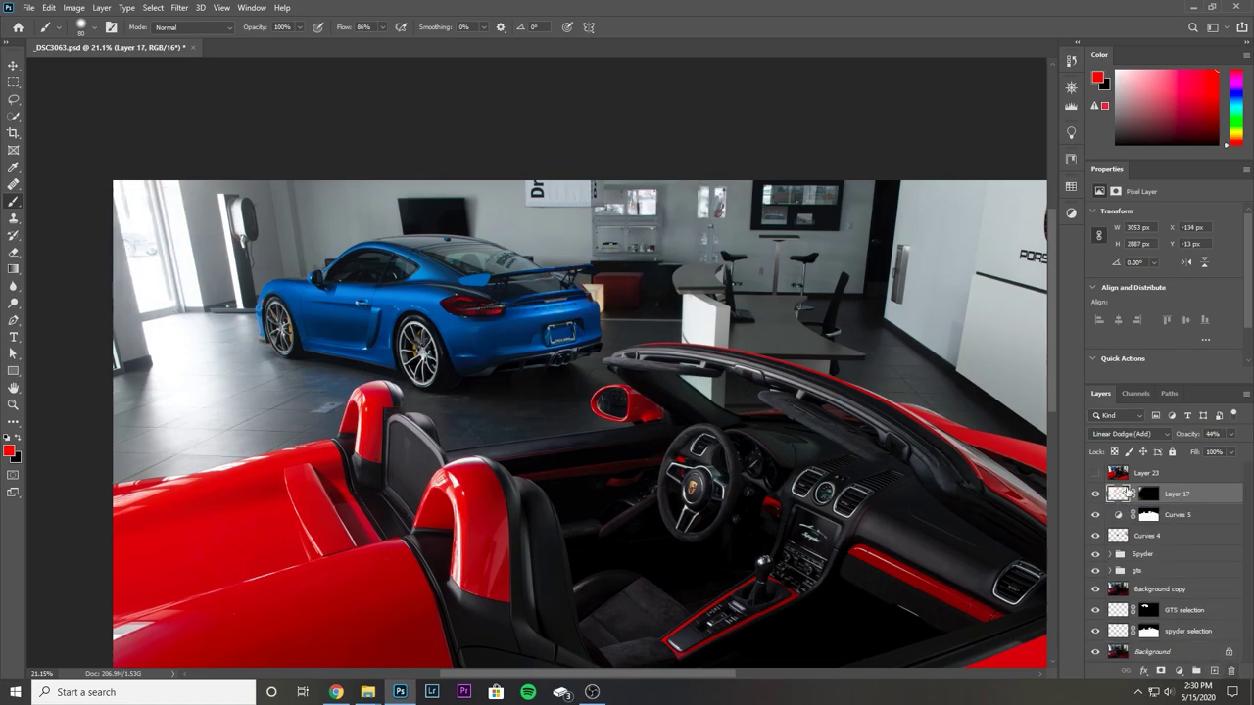
Select Layer 23 and toggle its visibility to compare its effect across the whole photo, leaving it visible.
left_click(1096, 473)
left_click(1096, 473)
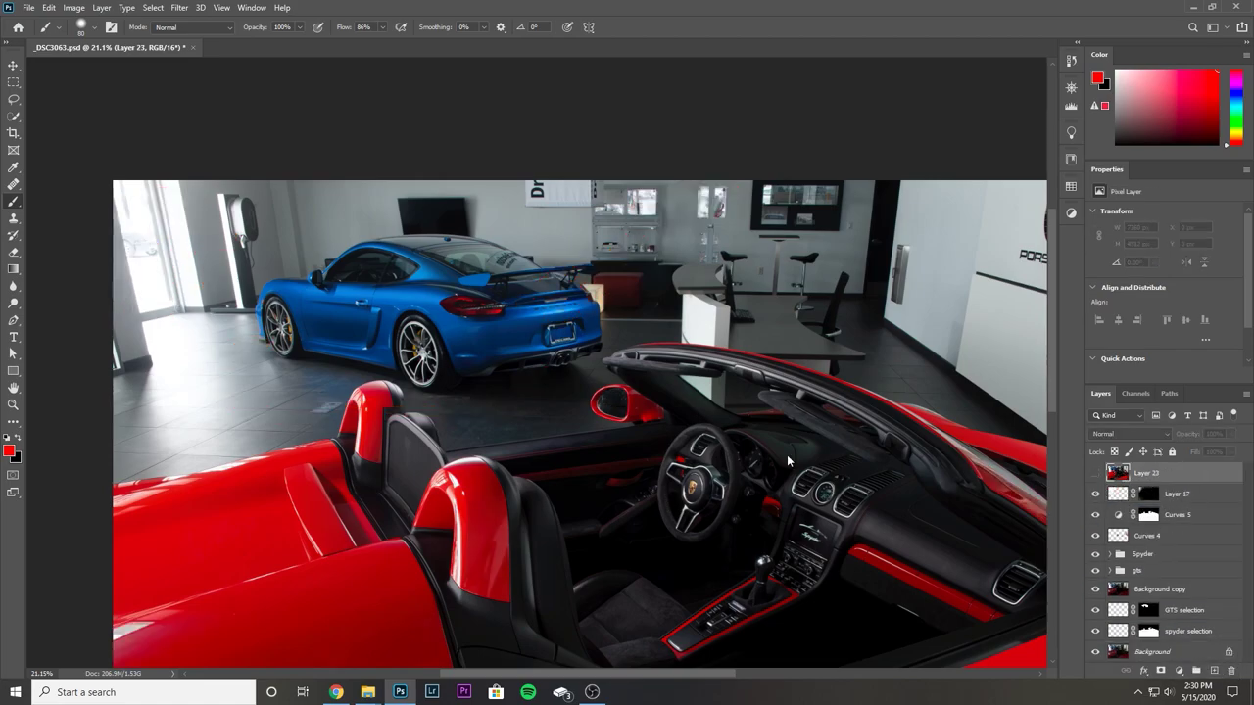
key("ctrl+0")
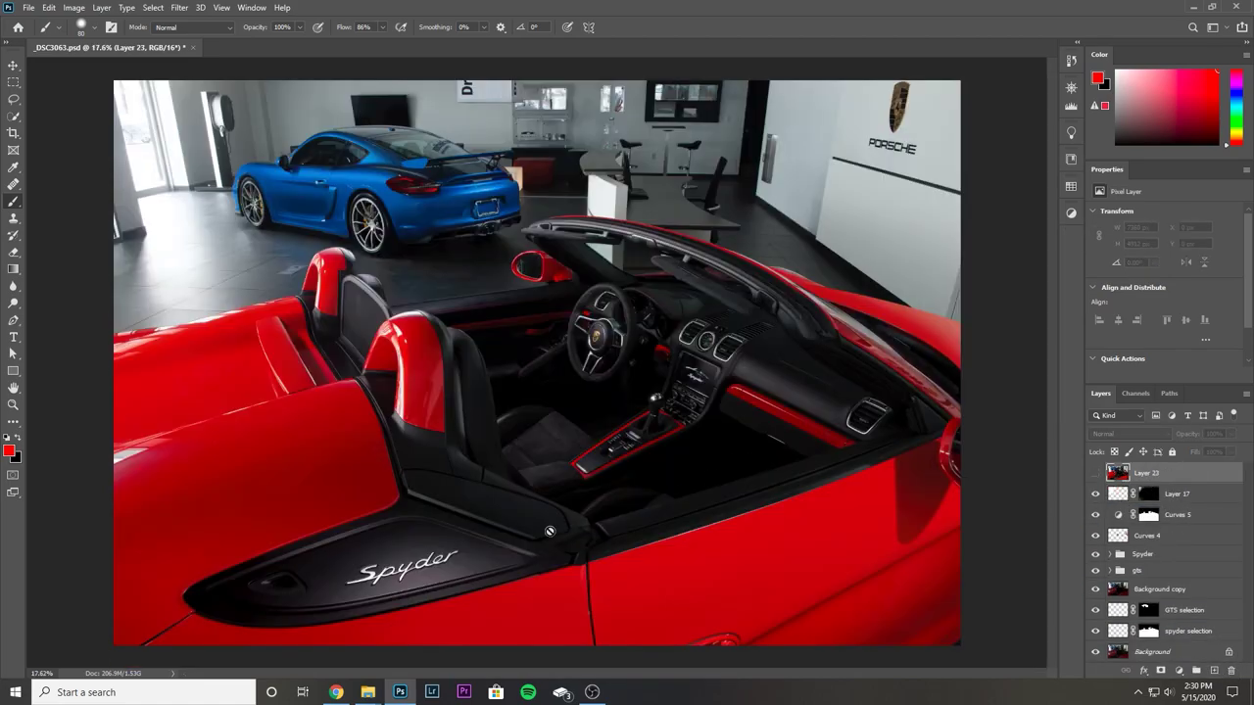
left_click(1095, 474)
left_click(1096, 473)
left_click_drag(265, 469, 695, 405)
left_click(1095, 474)
left_click(1095, 473)
left_click(1095, 473)
left_click(1095, 473)
left_click(1095, 473)
left_click(1095, 473)
left_click(1095, 473)
Try brush strokes near the reflection line on the red rear deck with swapped colors and a smaller brush, undoing each stroke.
scroll(234, 288, "up", 3)
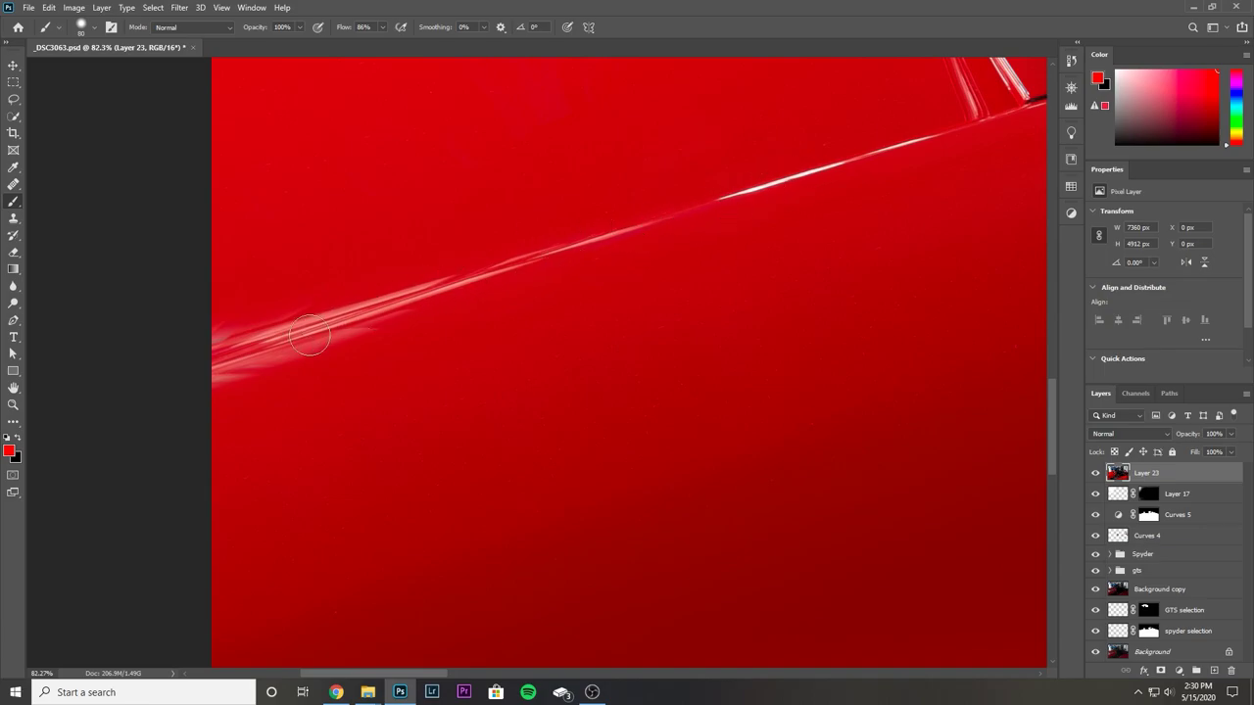
left_click_drag(221, 364, 412, 318)
key("ctrl+z")
key("bracketleft")
left_click(17, 439)
mouse_move(280, 283)
left_mouse_down()
mouse_move(428, 241)
mouse_move(280, 283)
left_mouse_up()
key("ctrl+z")
Examine the red rear deck's reflections, the headrest fairings and the floor beside the blue car with Layer 23 visible.
scroll(510, 319, "down", 2)
scroll(529, 316, "down", 2)
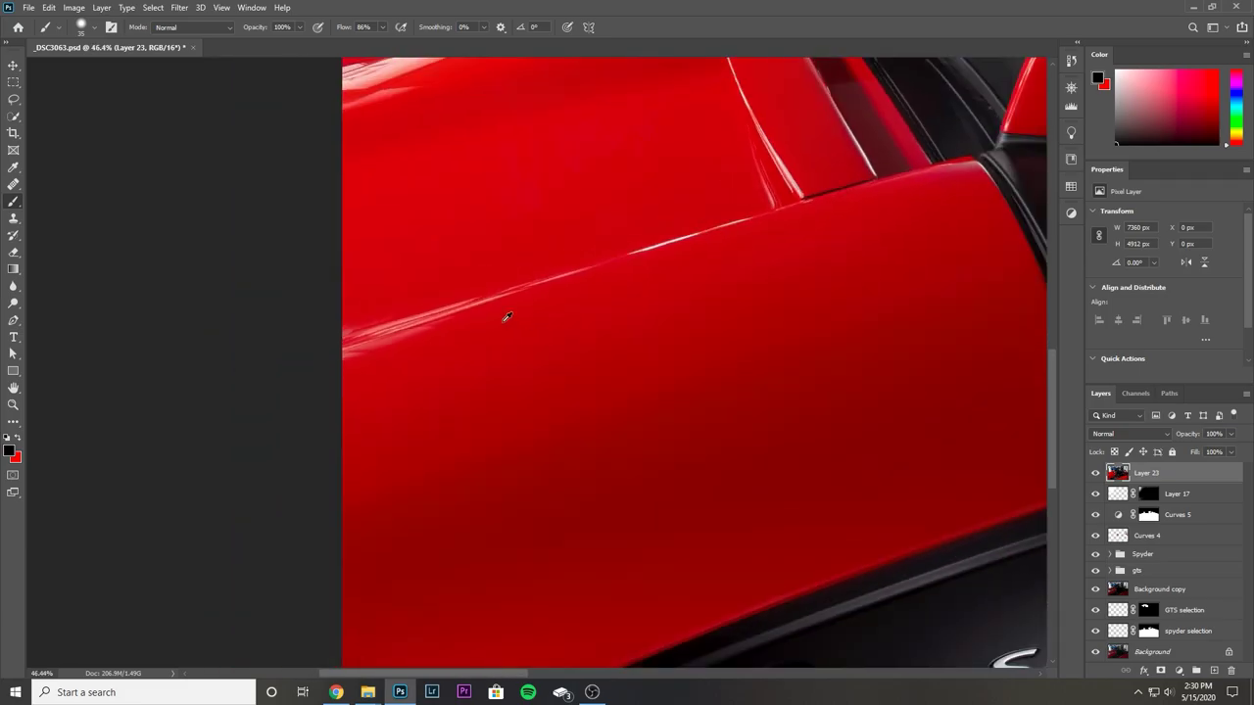
scroll(529, 316, "up", 3)
scroll(410, 122, "down", 3)
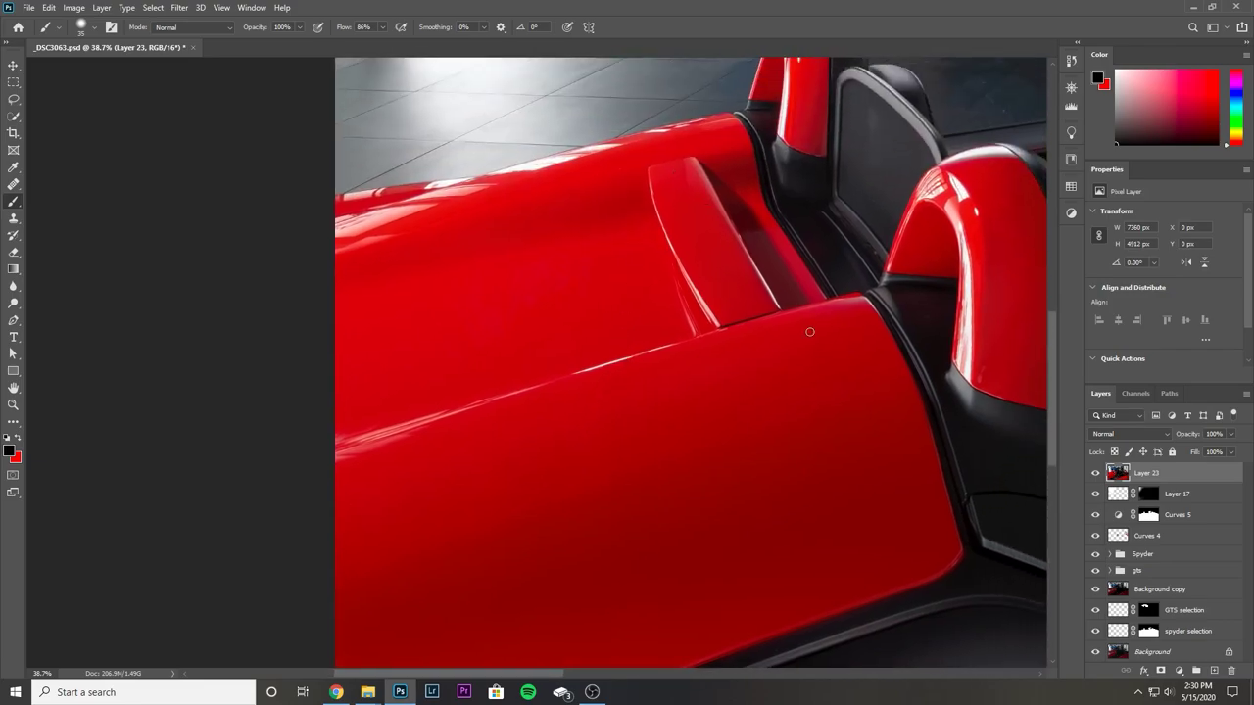
scroll(814, 356, "down", 1)
left_click_drag(770, 347, 721, 362)
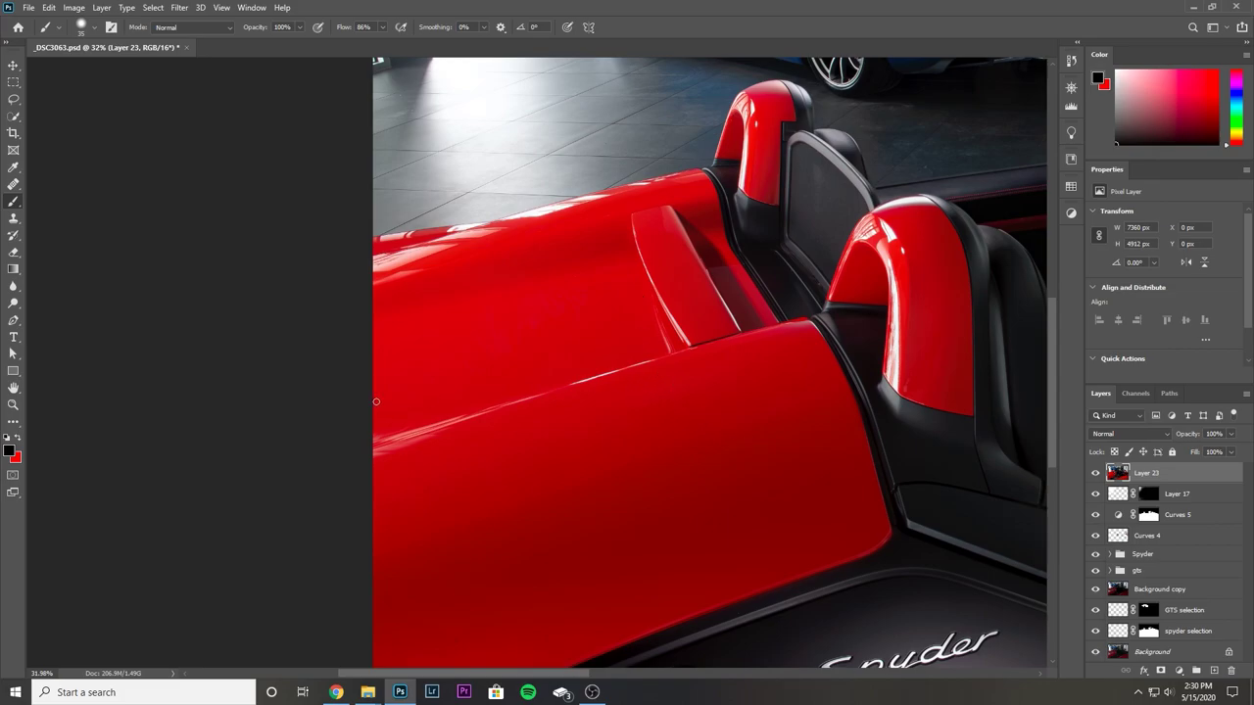
scroll(439, 268, "up", 3)
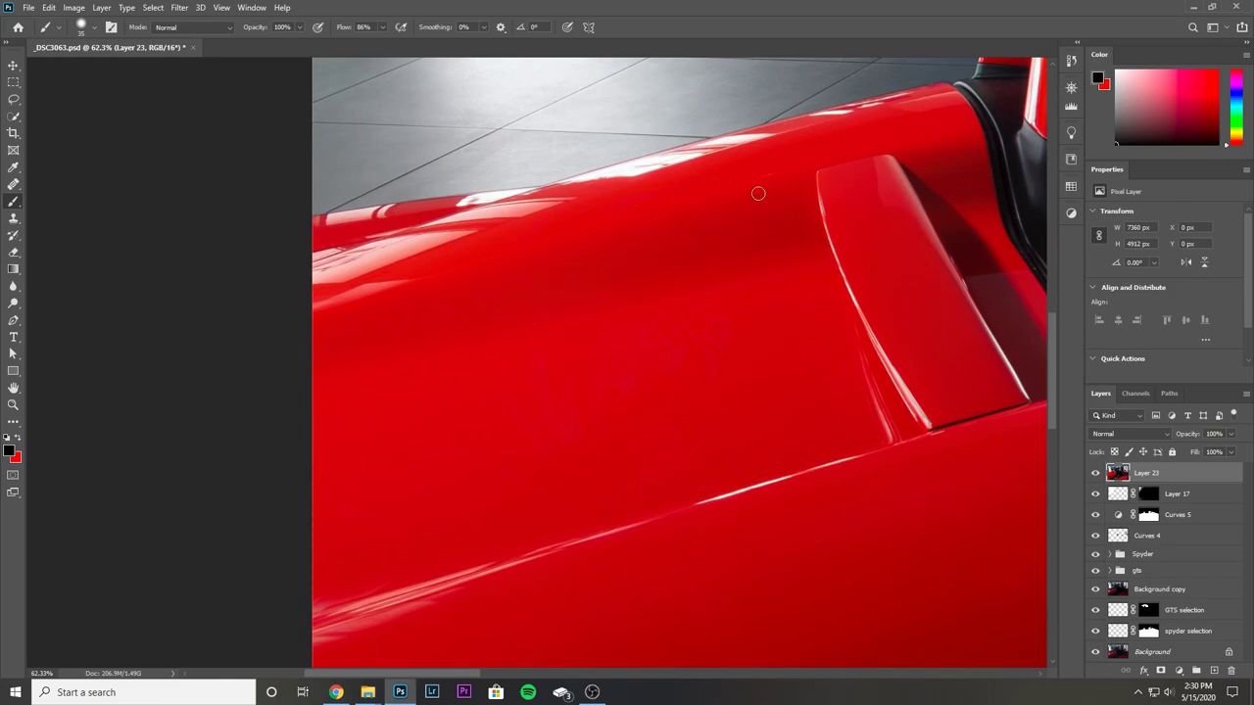
scroll(656, 269, "down", 1)
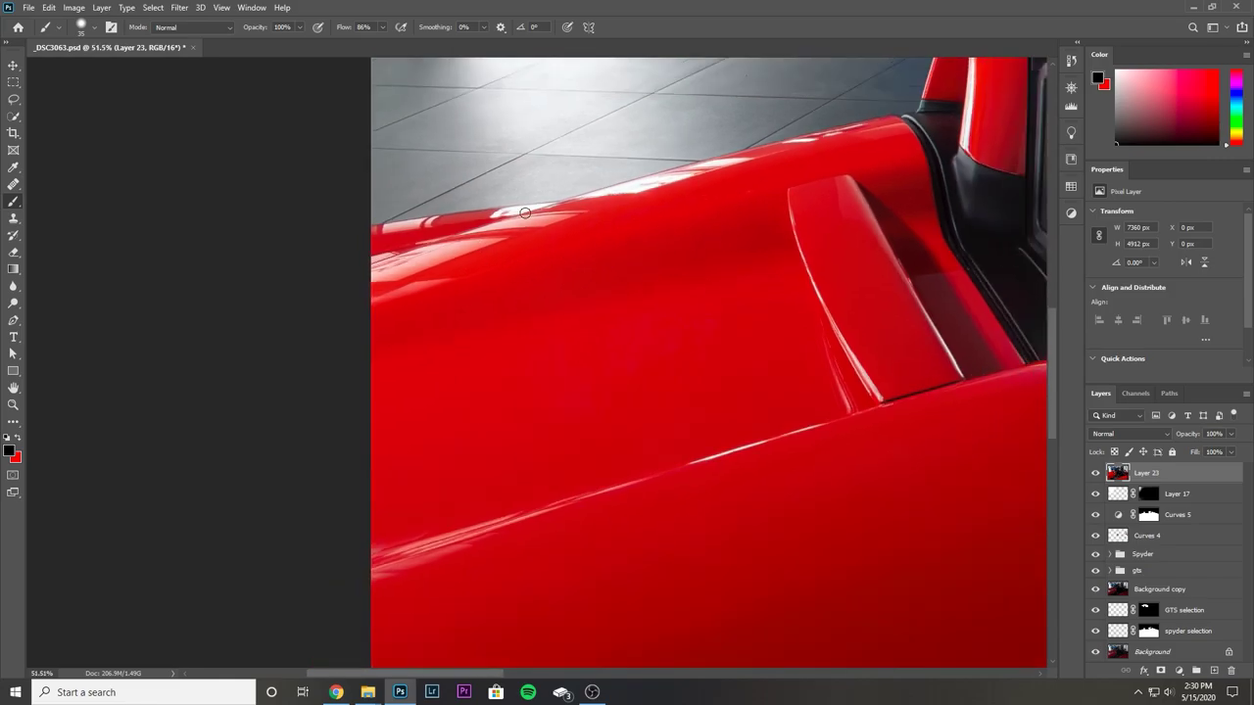
scroll(616, 246, "down", 5)
scroll(215, 343, "up", 4)
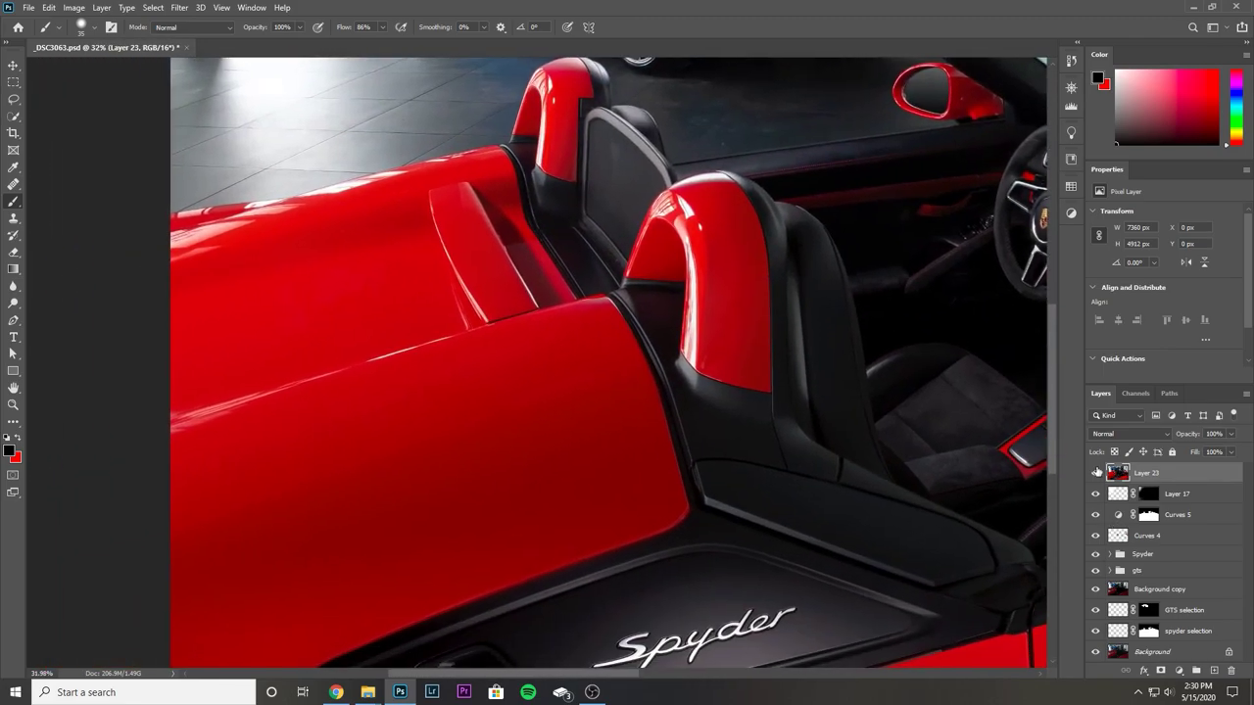
scroll(591, 218, "down", 1)
scroll(592, 217, "up", 1)
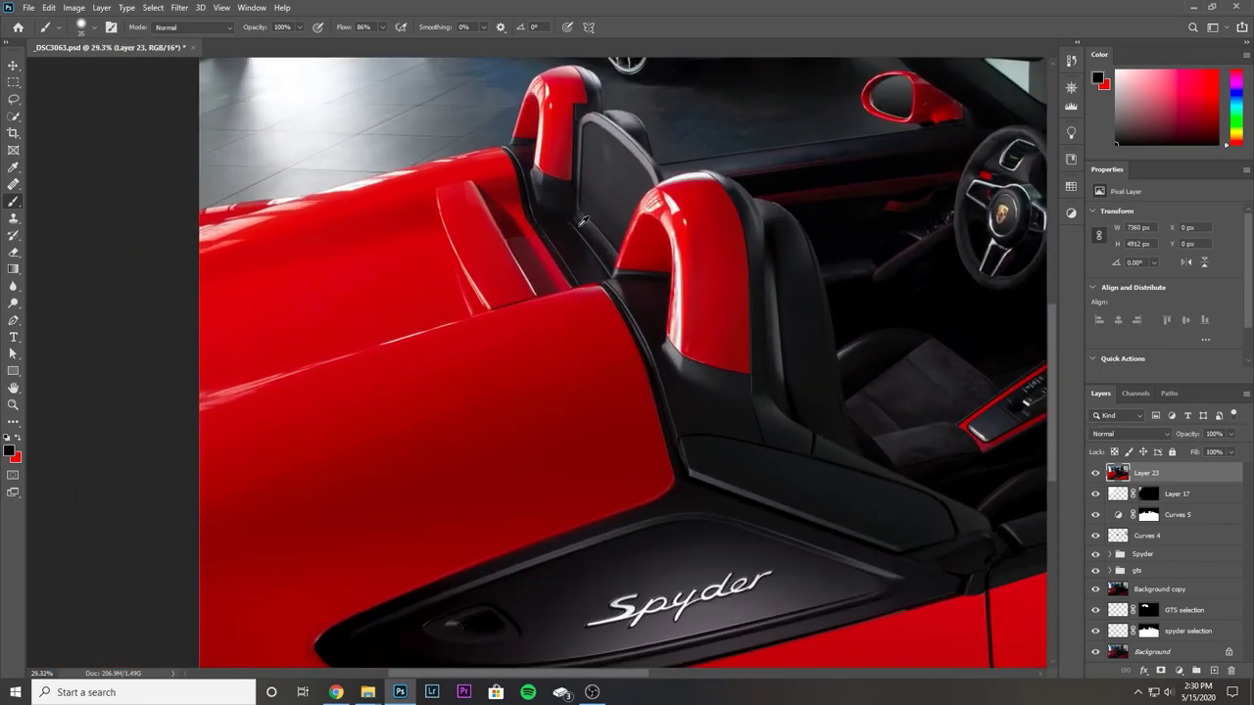
left_click_drag(578, 222, 578, 315)
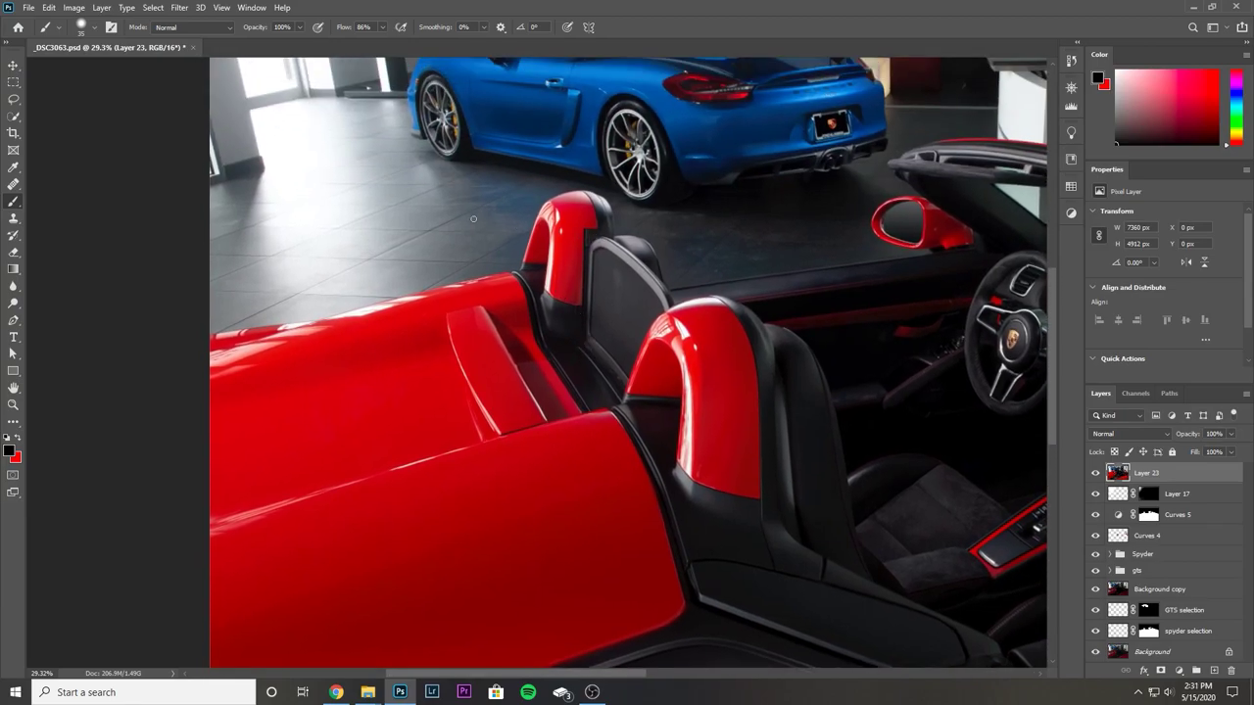
Toggle Layer 23's visibility to compare the blue reflection on the floor between the two cars.
scroll(497, 211, "up", 5)
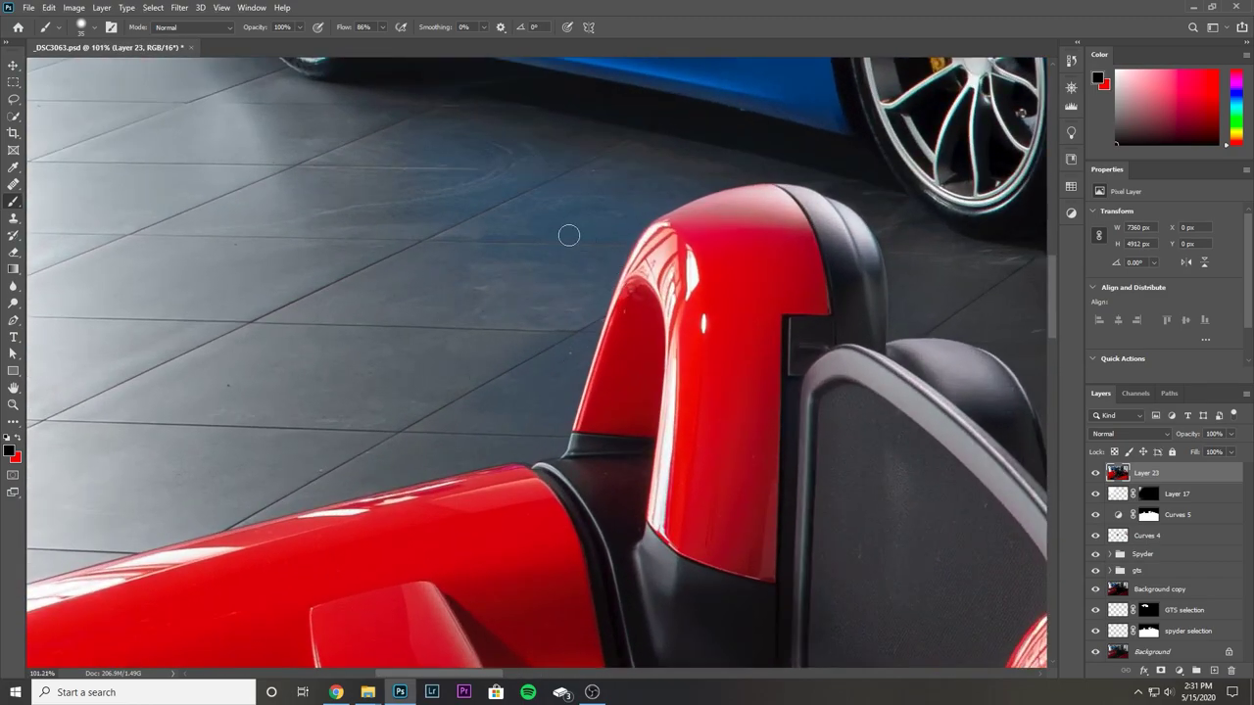
left_click(1097, 473)
left_click(1096, 473)
scroll(504, 310, "down", 4)
scroll(509, 386, "down", 3)
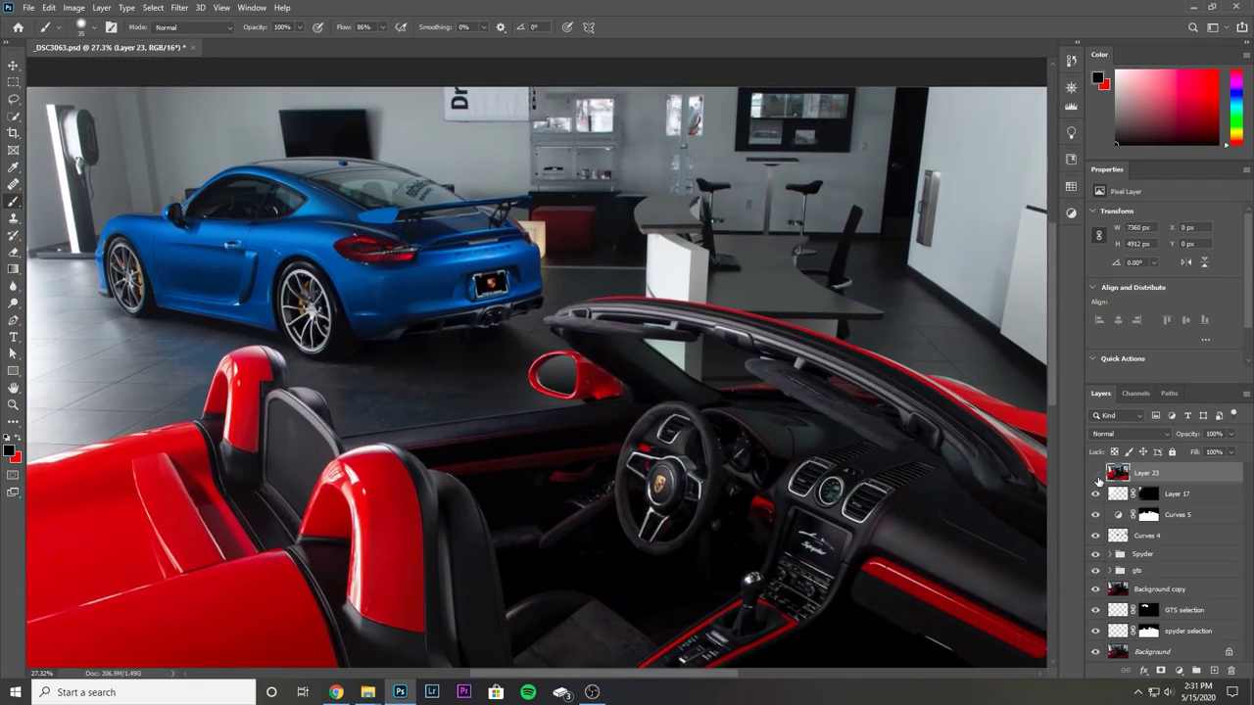
Toggle Layer 23 on and off to compare the glass of the red car's side mirror, leaving the layer visible.
left_click(1096, 473)
scroll(550, 365, "up", 8)
left_click(1096, 473)
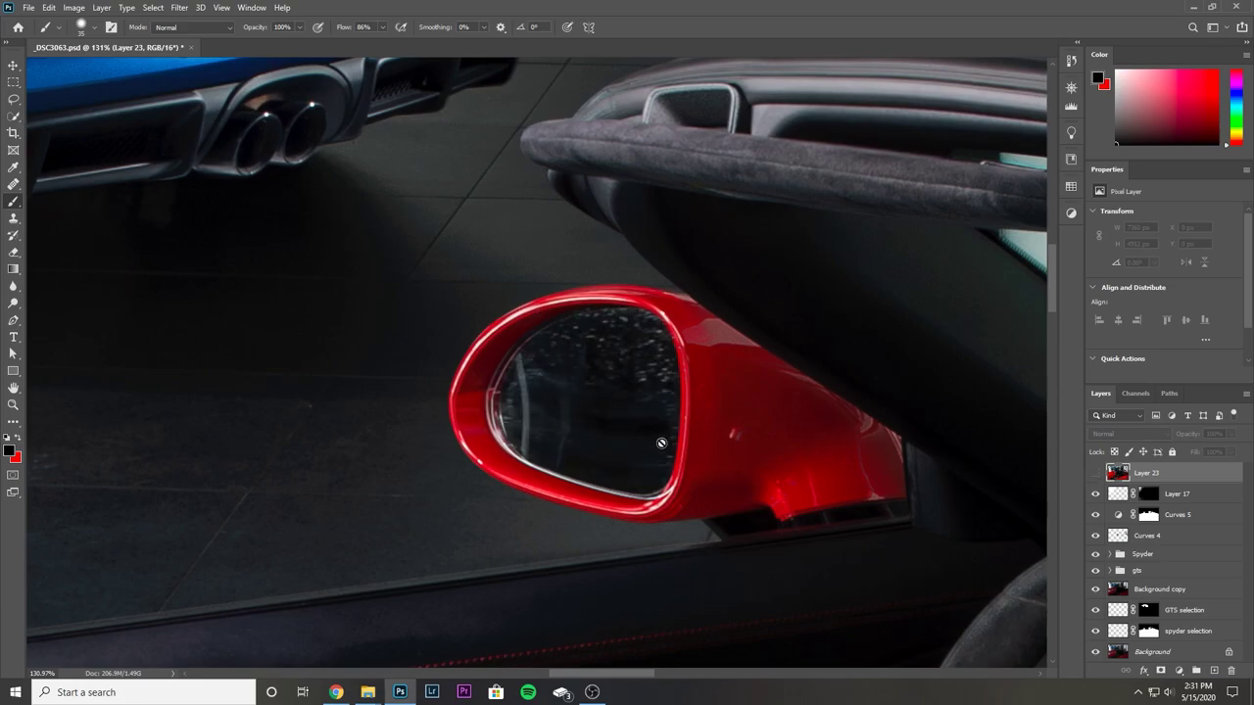
left_click(1095, 473)
left_click(1095, 473)
left_click(1095, 474)
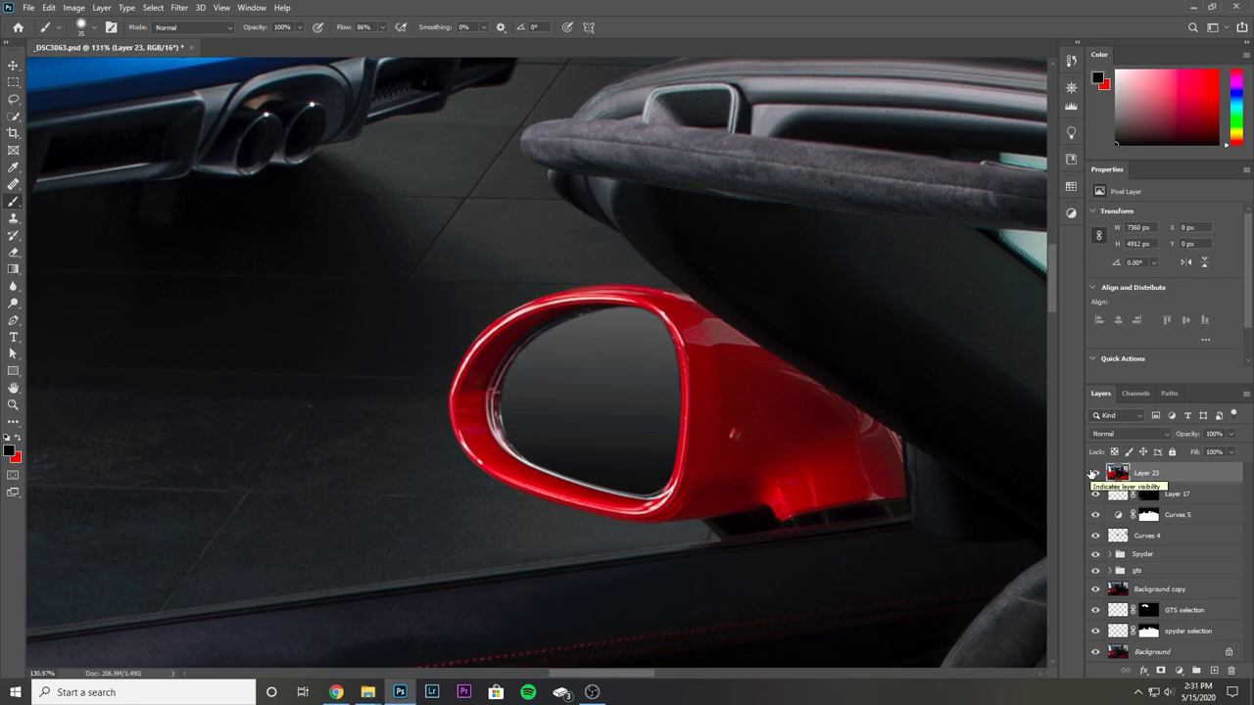
Compare the blue car, floor and red car with Layer 23 hidden and shown, leaving it visible.
scroll(771, 453, "down", 6)
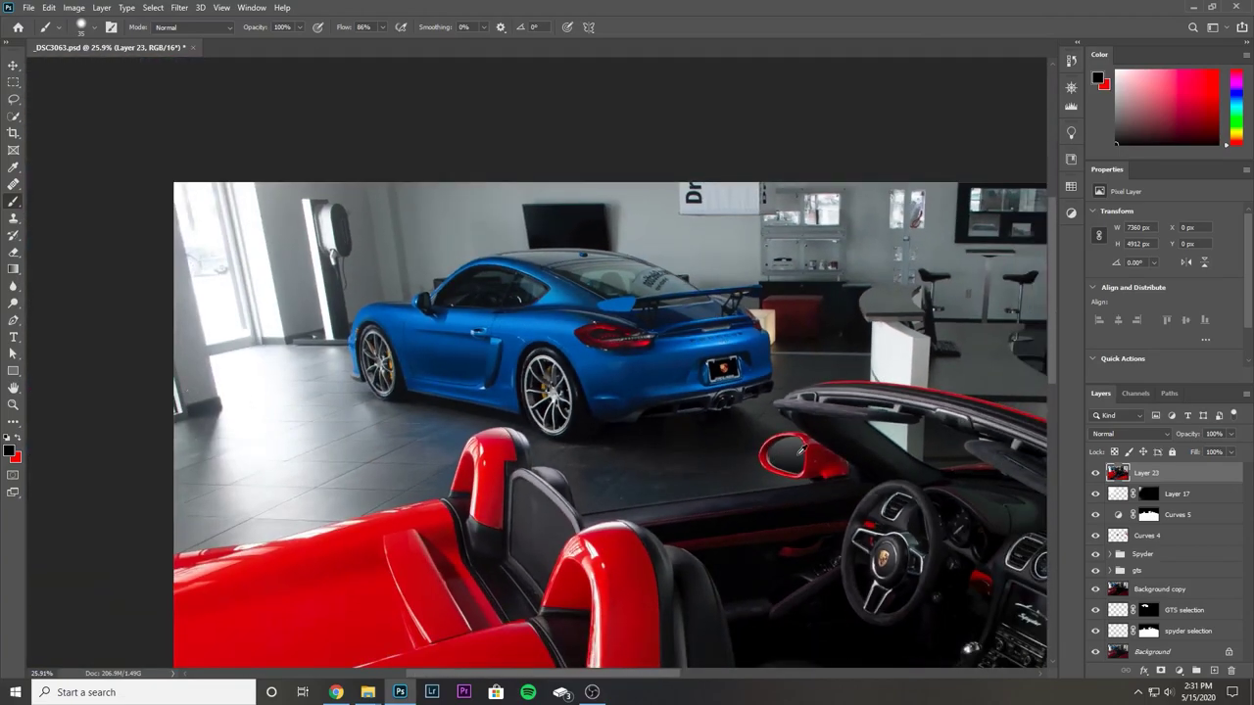
scroll(833, 453, "down", 1)
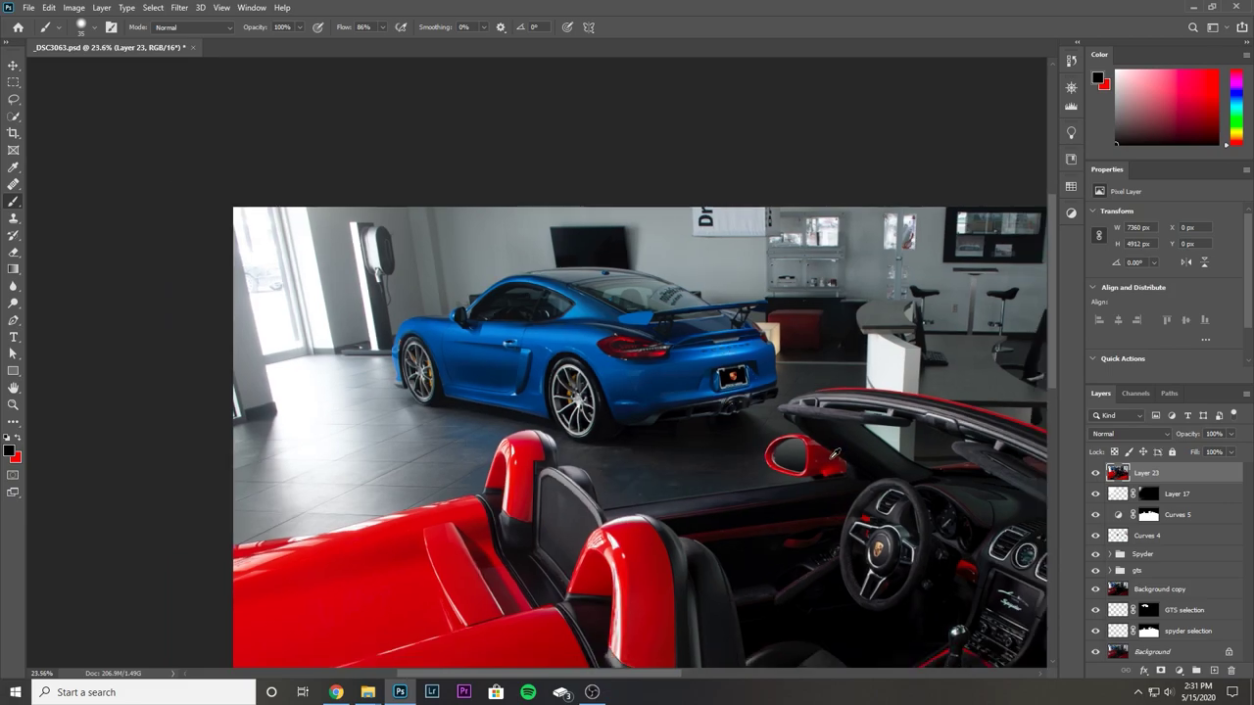
left_click(1096, 472)
left_click(1095, 472)
scroll(874, 397, "down", 3)
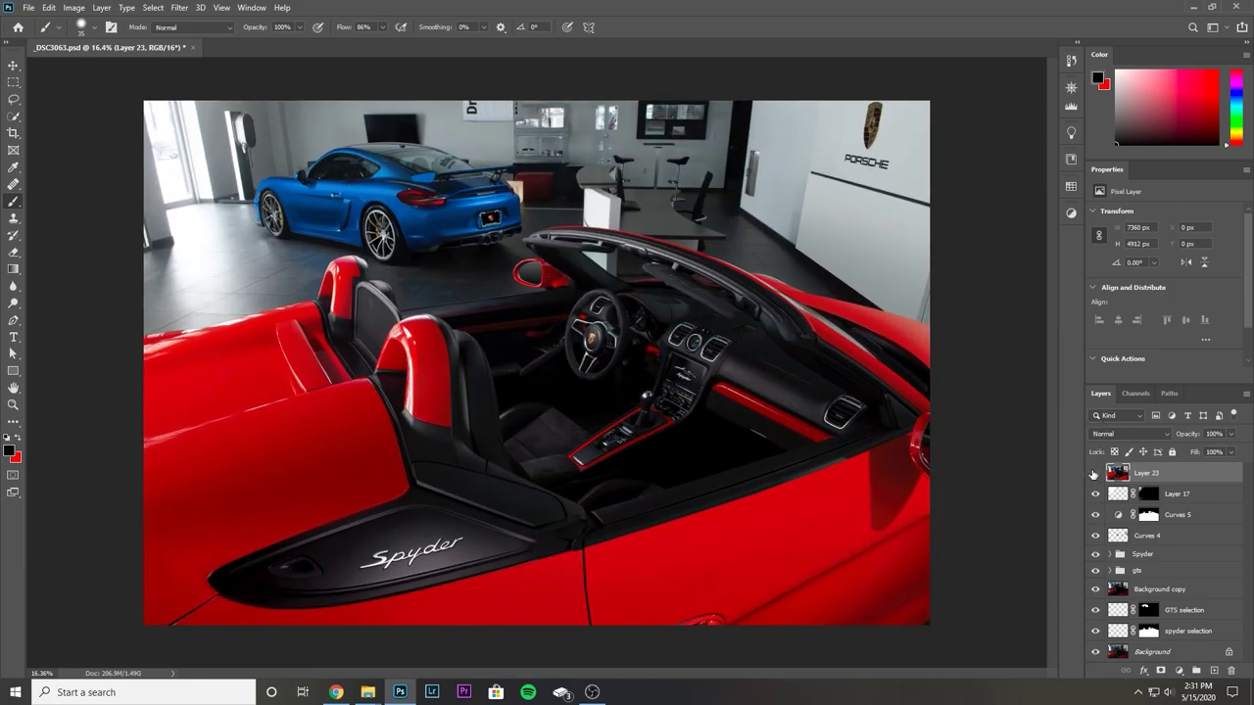
Toggle Layer 23's visibility to compare the red windshield pillar beside the dashboard, leaving the layer hidden.
scroll(854, 353, "up", 3)
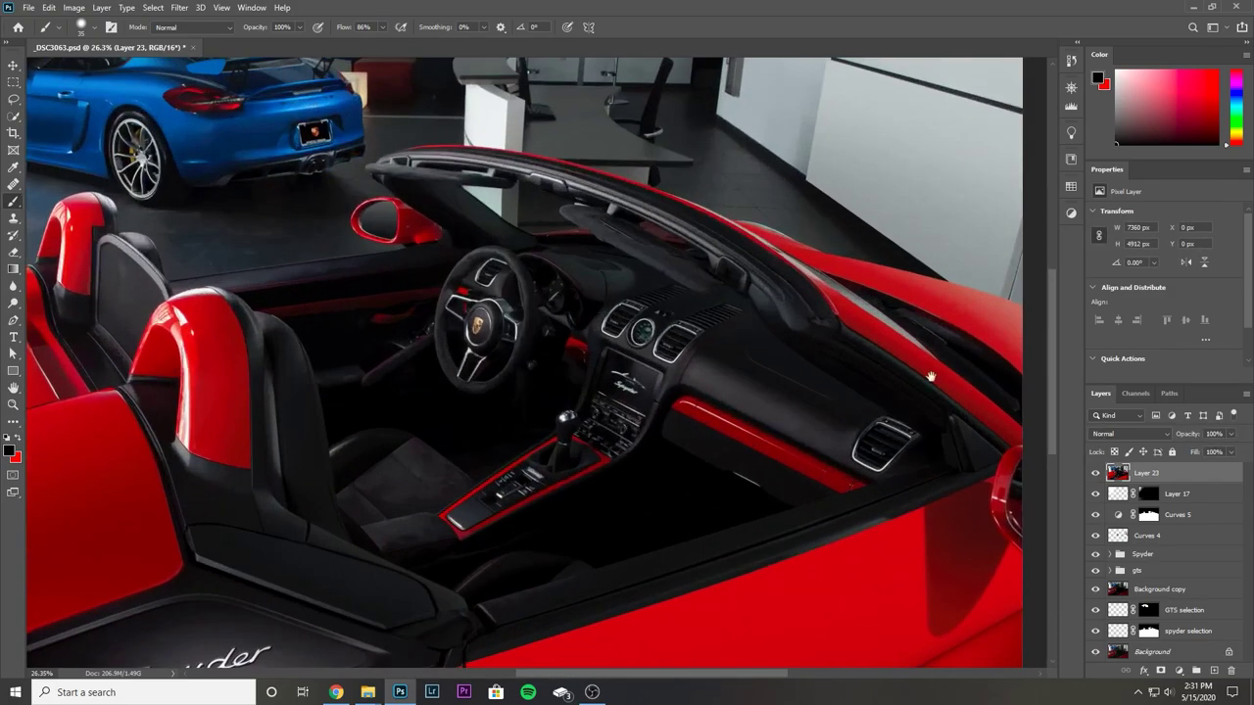
scroll(941, 378, "up", 4)
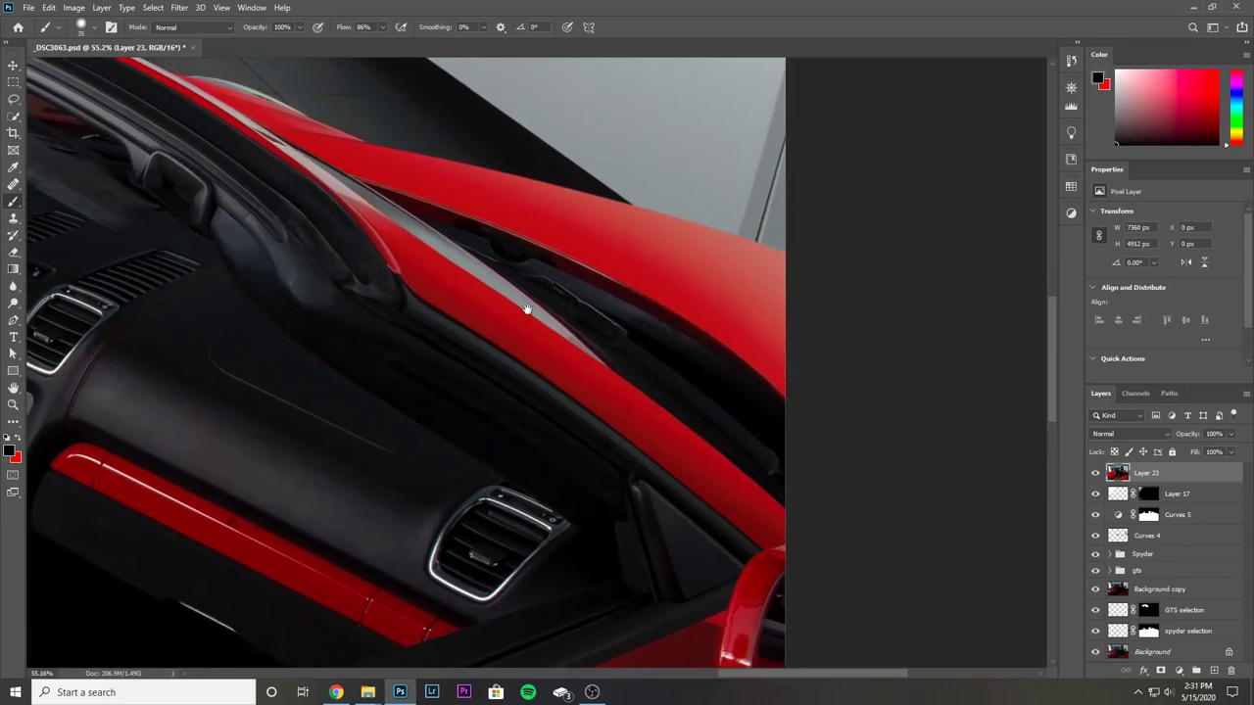
scroll(756, 454, "up", 1)
scroll(828, 404, "down", 2)
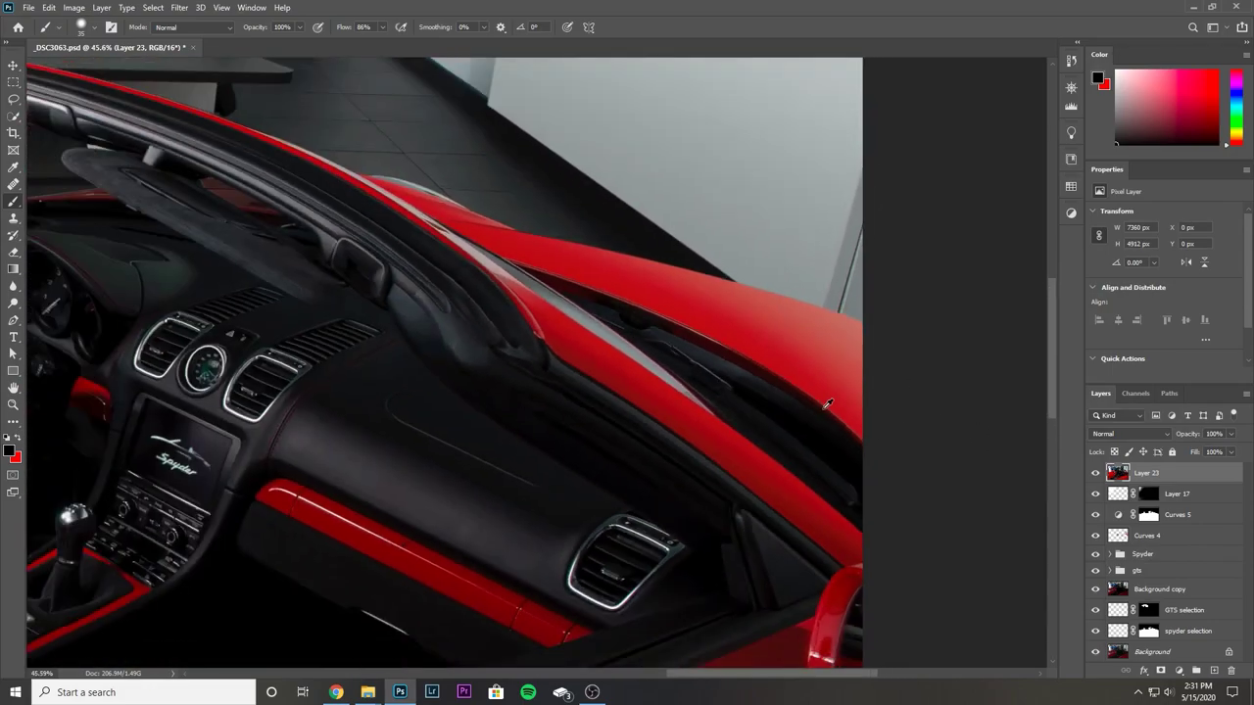
left_click(1095, 474)
left_click(1095, 473)
left_click(1095, 474)
Compare the reflections along the red windshield pillar up close by toggling Layer 23, leaving it visible.
scroll(830, 503, "up", 2)
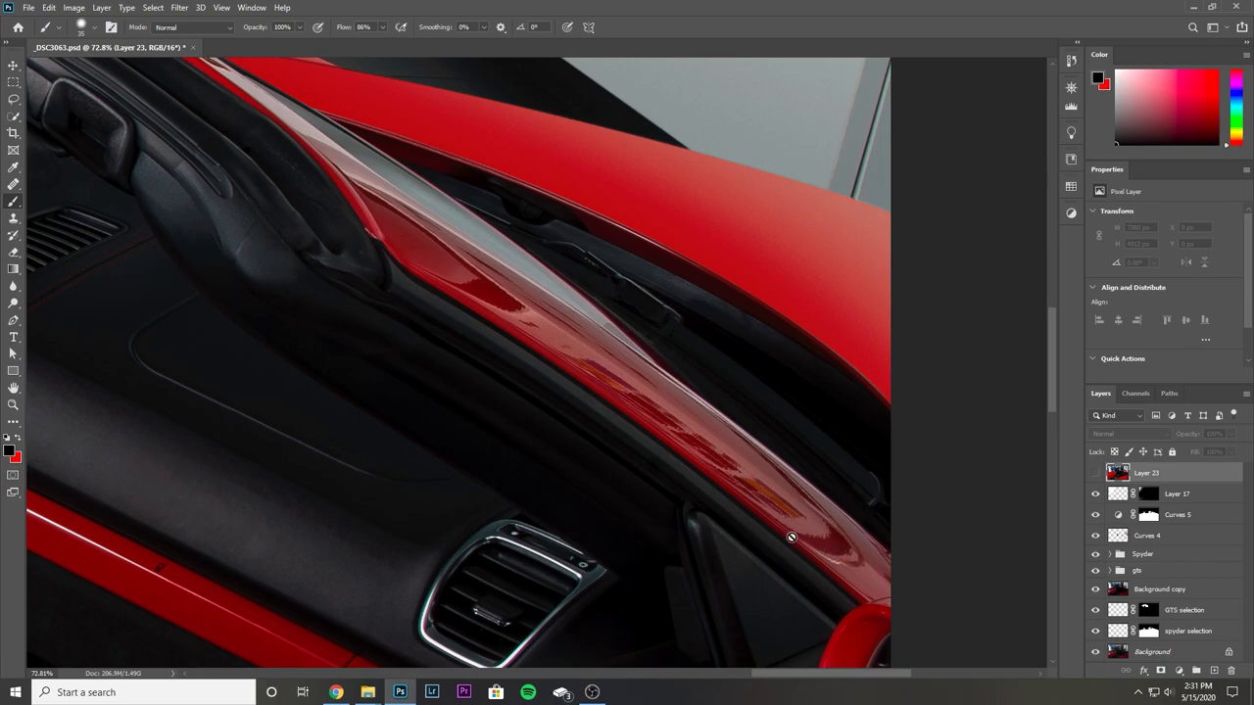
left_click(1095, 473)
left_click(1095, 473)
left_click(1095, 473)
left_click(1096, 473)
scroll(810, 450, "down", 3)
scroll(809, 450, "up", 2)
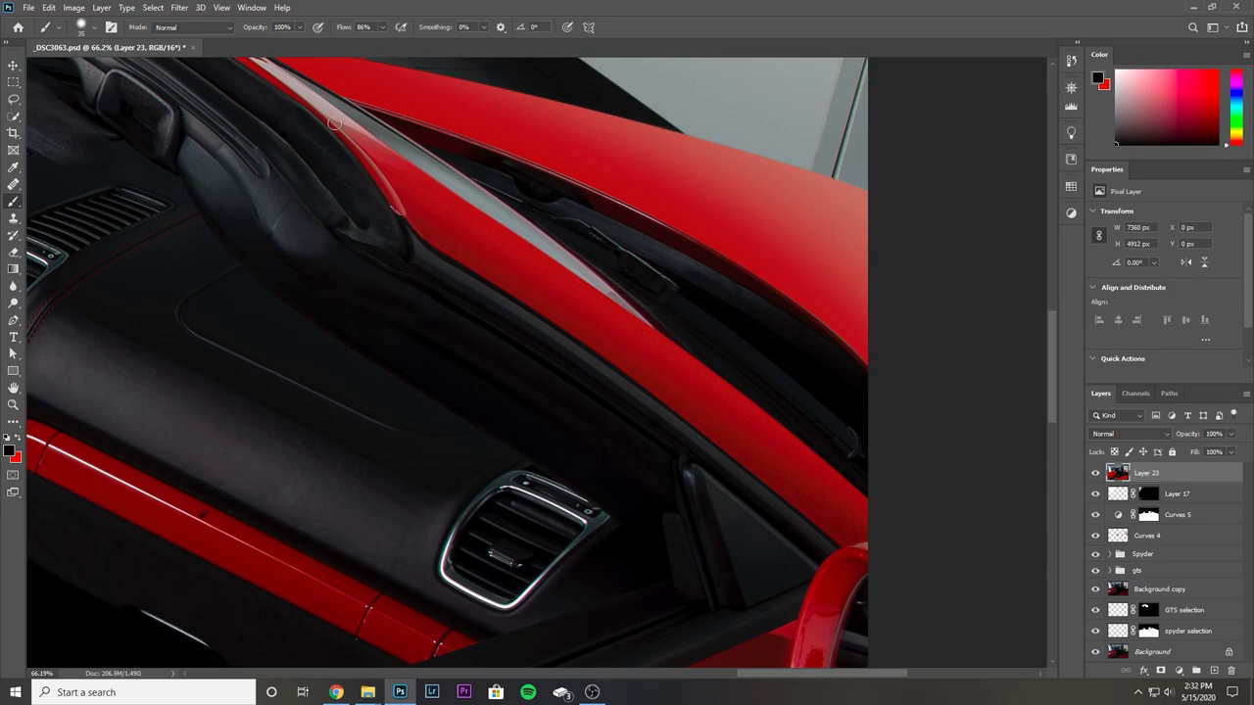
Compare the upper windshield frame and red fender near the showroom wall by hiding and showing Layer 23.
scroll(343, 129, "up", 2)
left_click_drag(330, 112, 459, 347)
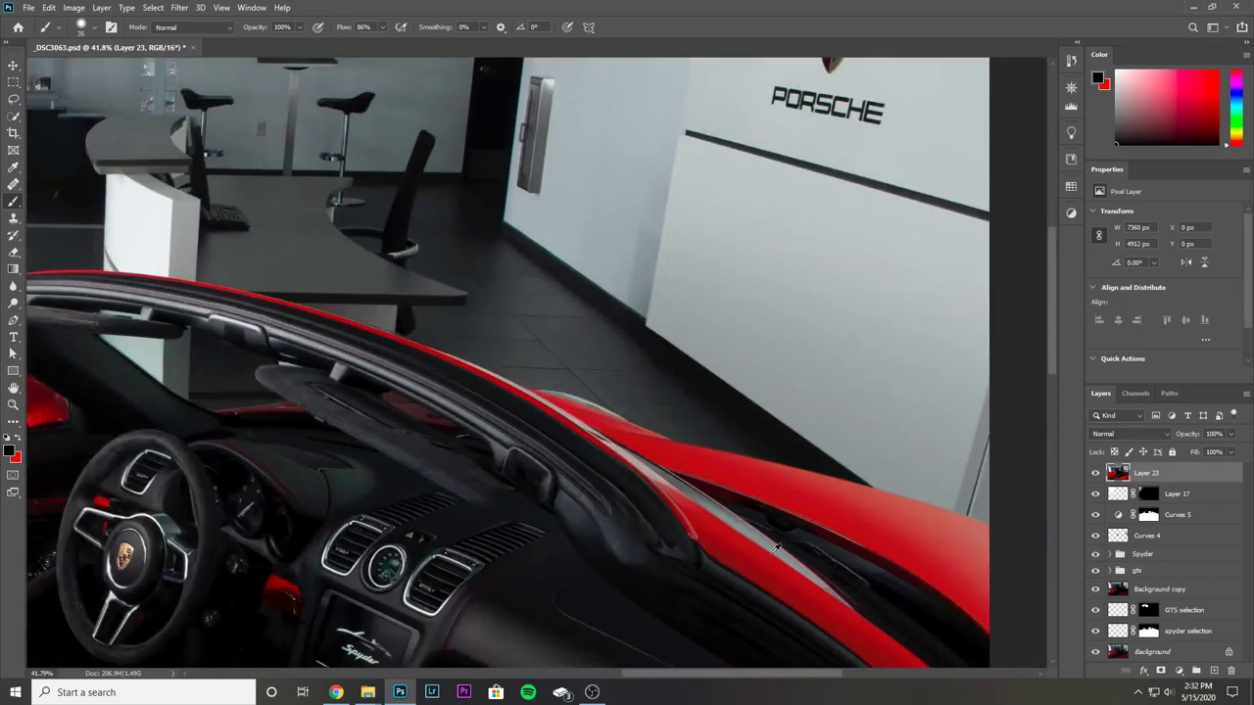
scroll(767, 549, "down", 4)
left_click(1095, 473)
left_click(1095, 473)
scroll(601, 432, "up", 1)
left_click_drag(689, 480, 551, 450)
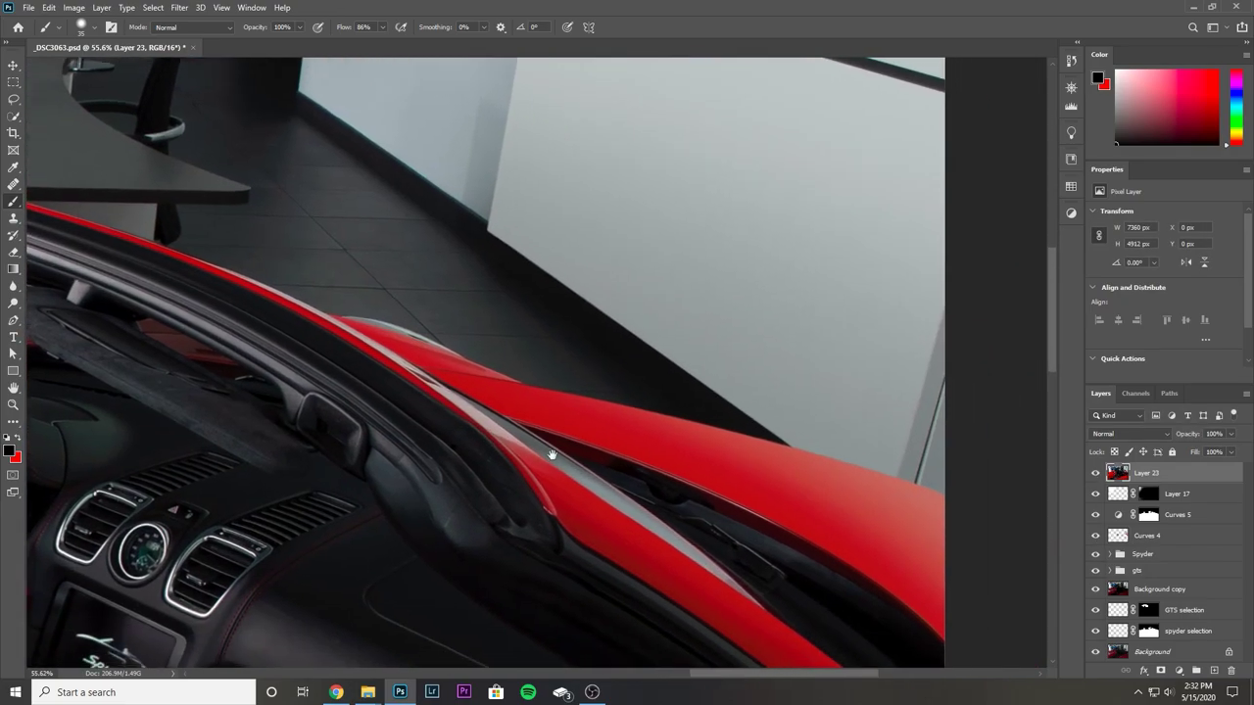
Circle the light reflection along the red windshield frame in black, scribble a zigzag from the white wall to it, and undo the marks.
mouse_move(282, 282)
left_mouse_down()
mouse_move(324, 321)
mouse_move(267, 299)
mouse_move(238, 326)
mouse_move(556, 495)
mouse_move(580, 483)
mouse_move(533, 435)
mouse_move(343, 315)
left_mouse_up()
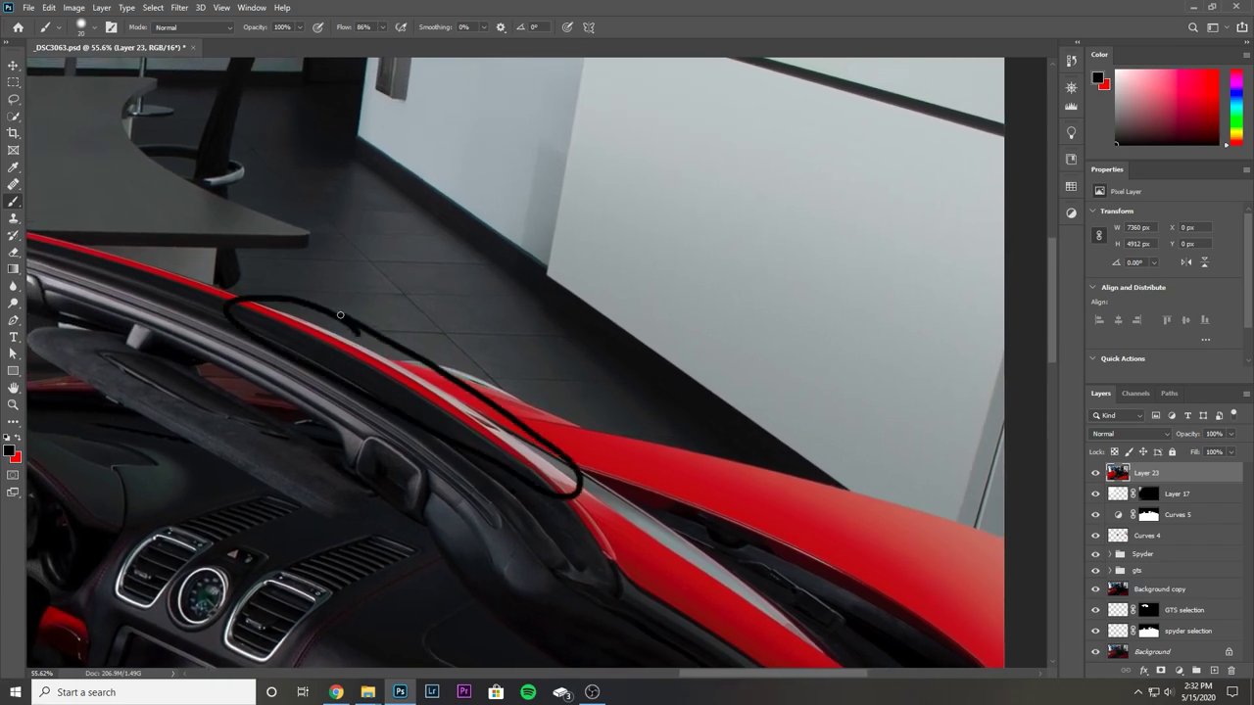
mouse_move(756, 224)
left_mouse_down()
mouse_move(657, 235)
mouse_move(455, 382)
mouse_move(537, 382)
left_mouse_up()
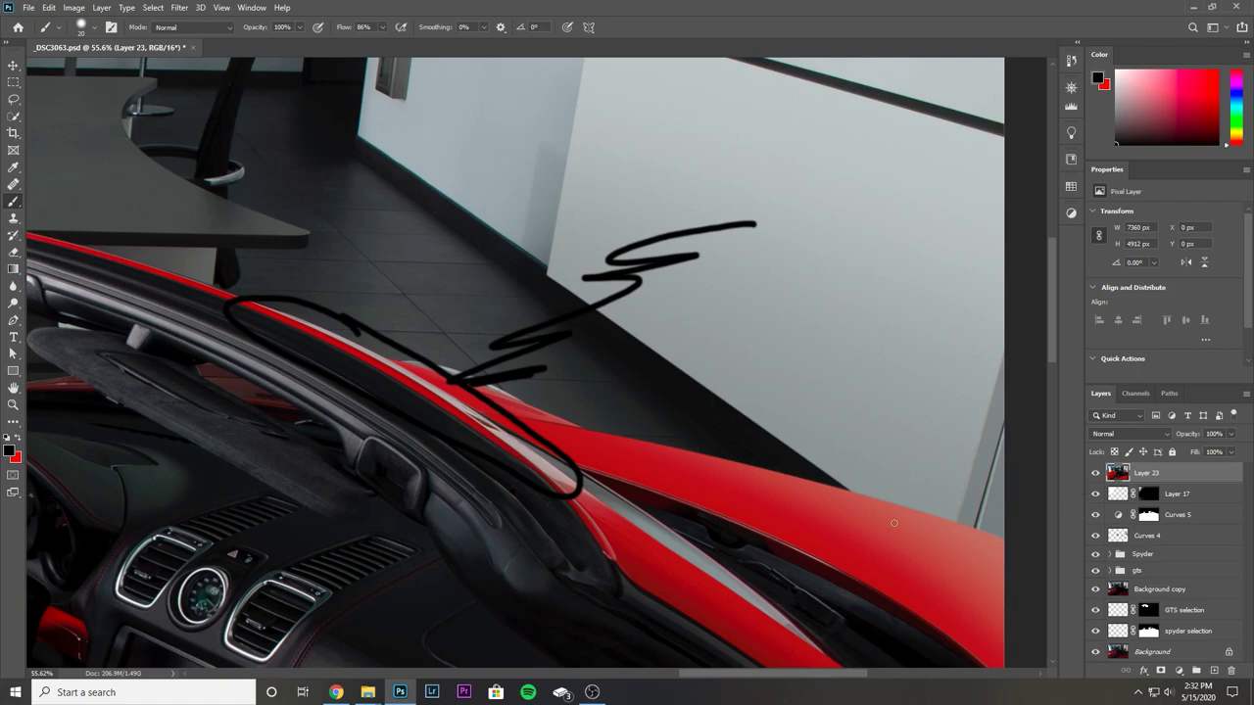
scroll(484, 409, "down", 5)
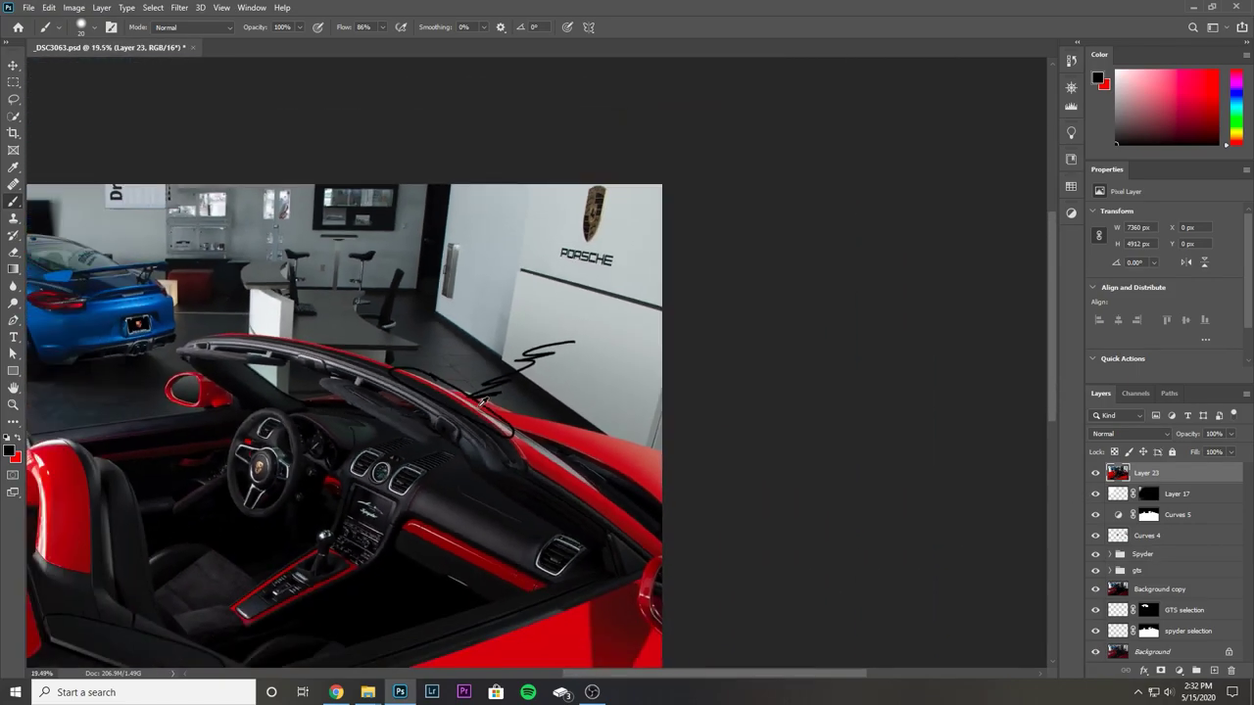
scroll(796, 377, "down", 1)
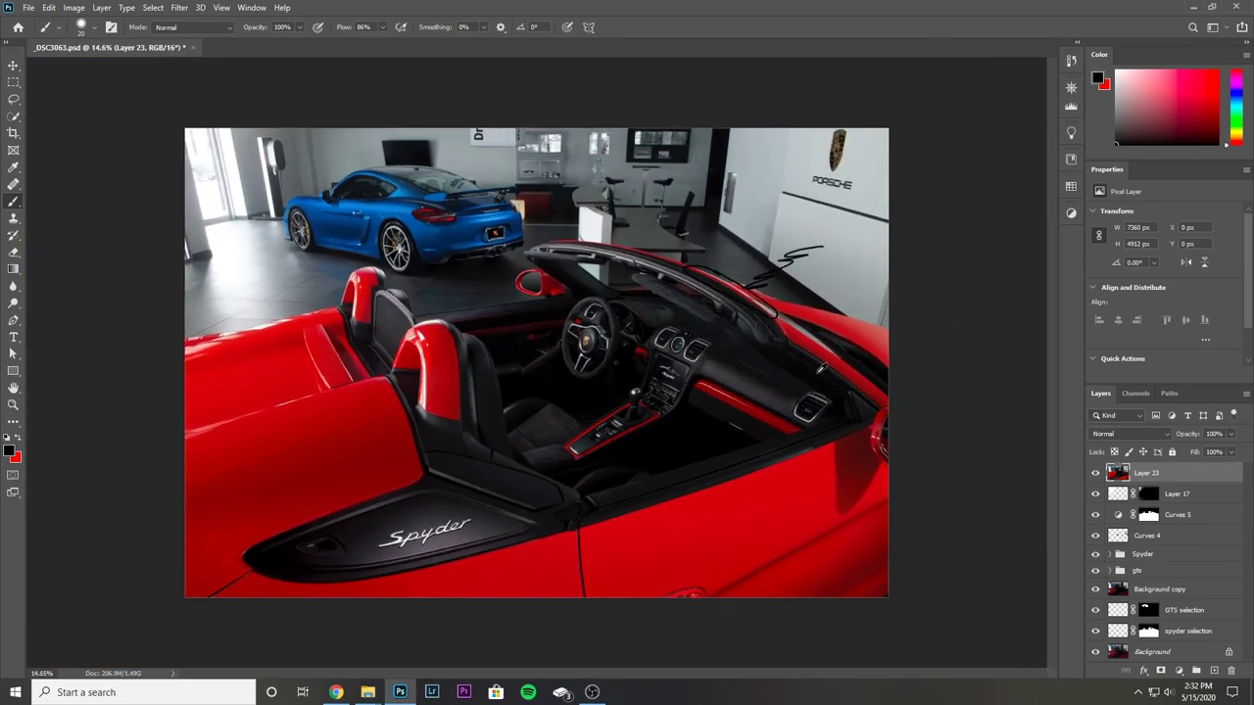
scroll(907, 325, "up", 1)
scroll(919, 324, "up", 1)
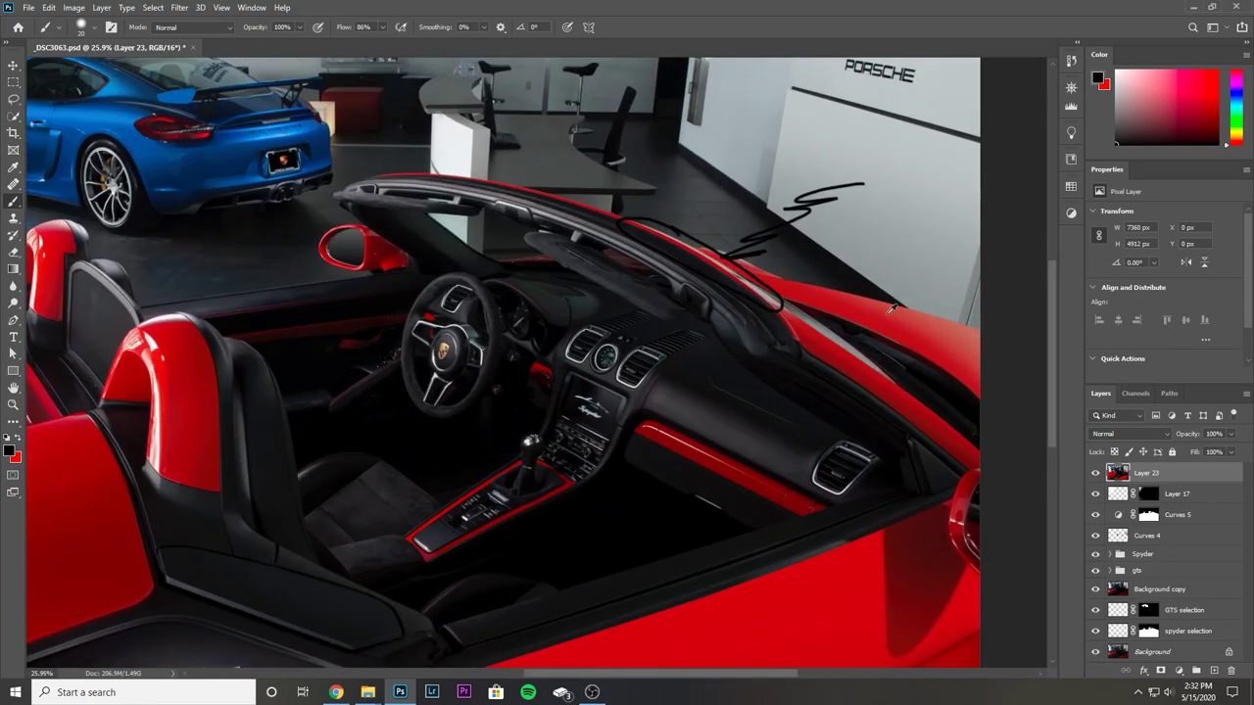
key("ctrl+z")
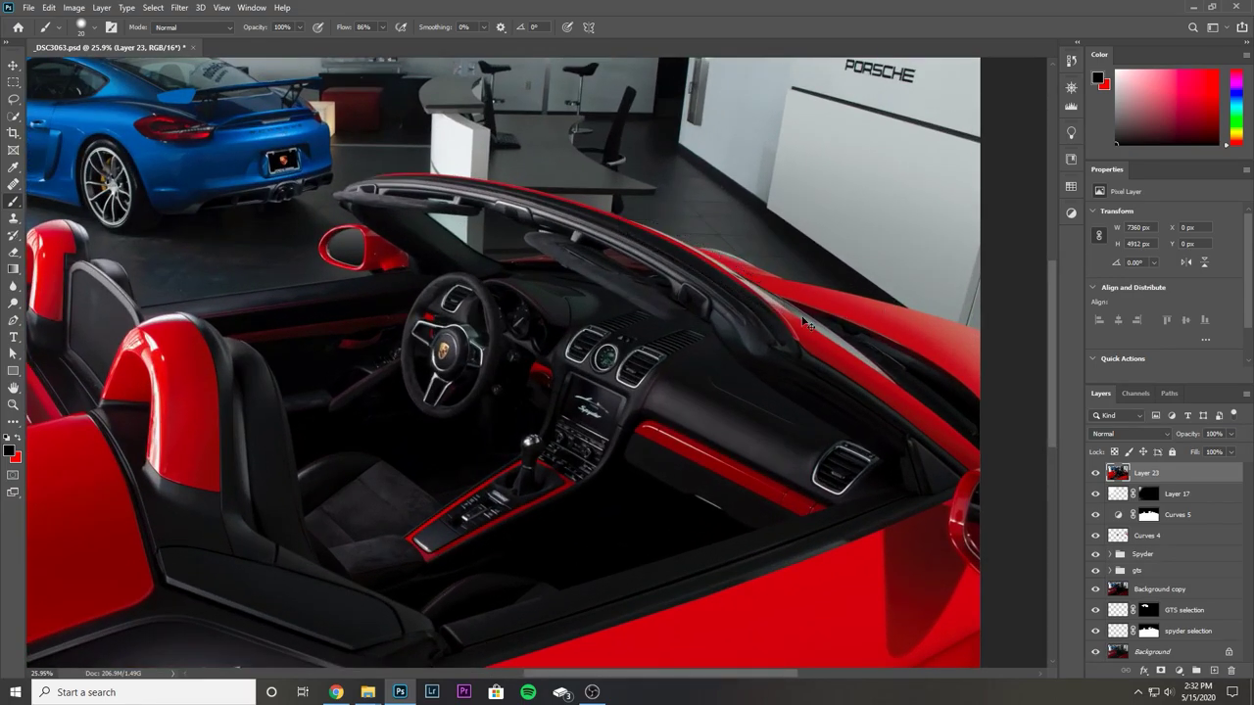
scroll(887, 314, "down", 2)
scroll(805, 312, "up", 1)
scroll(806, 311, "up", 1)
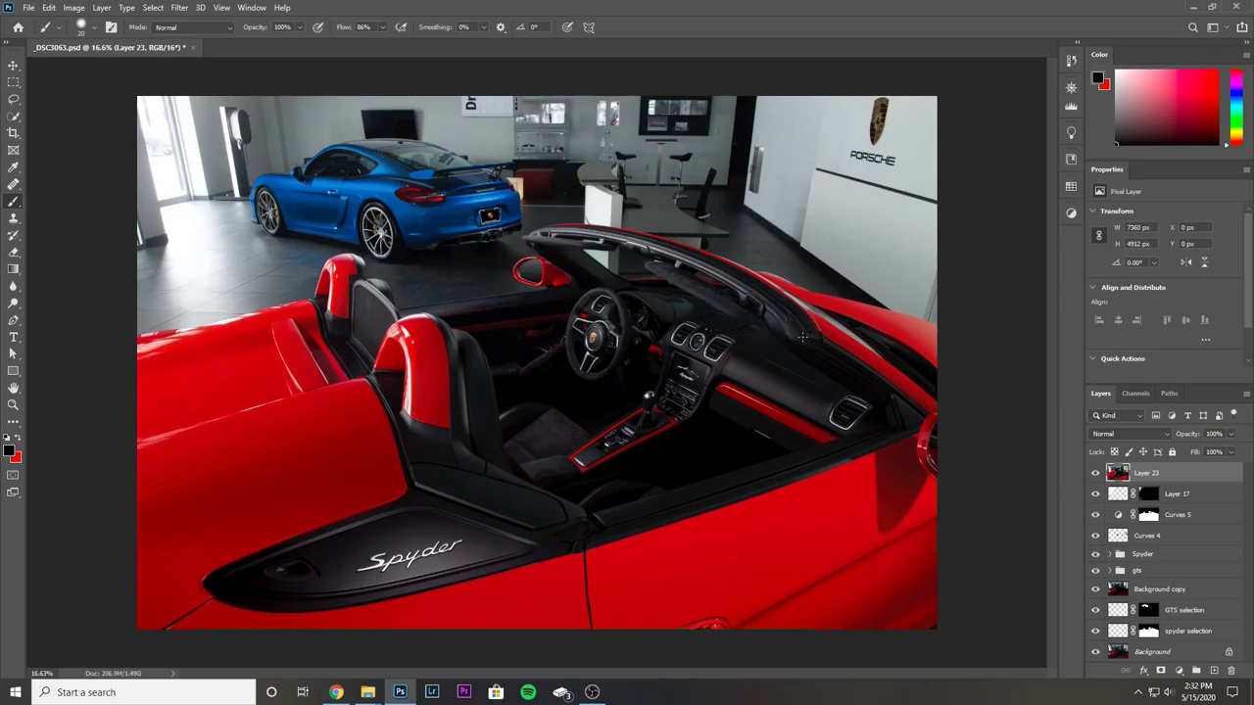